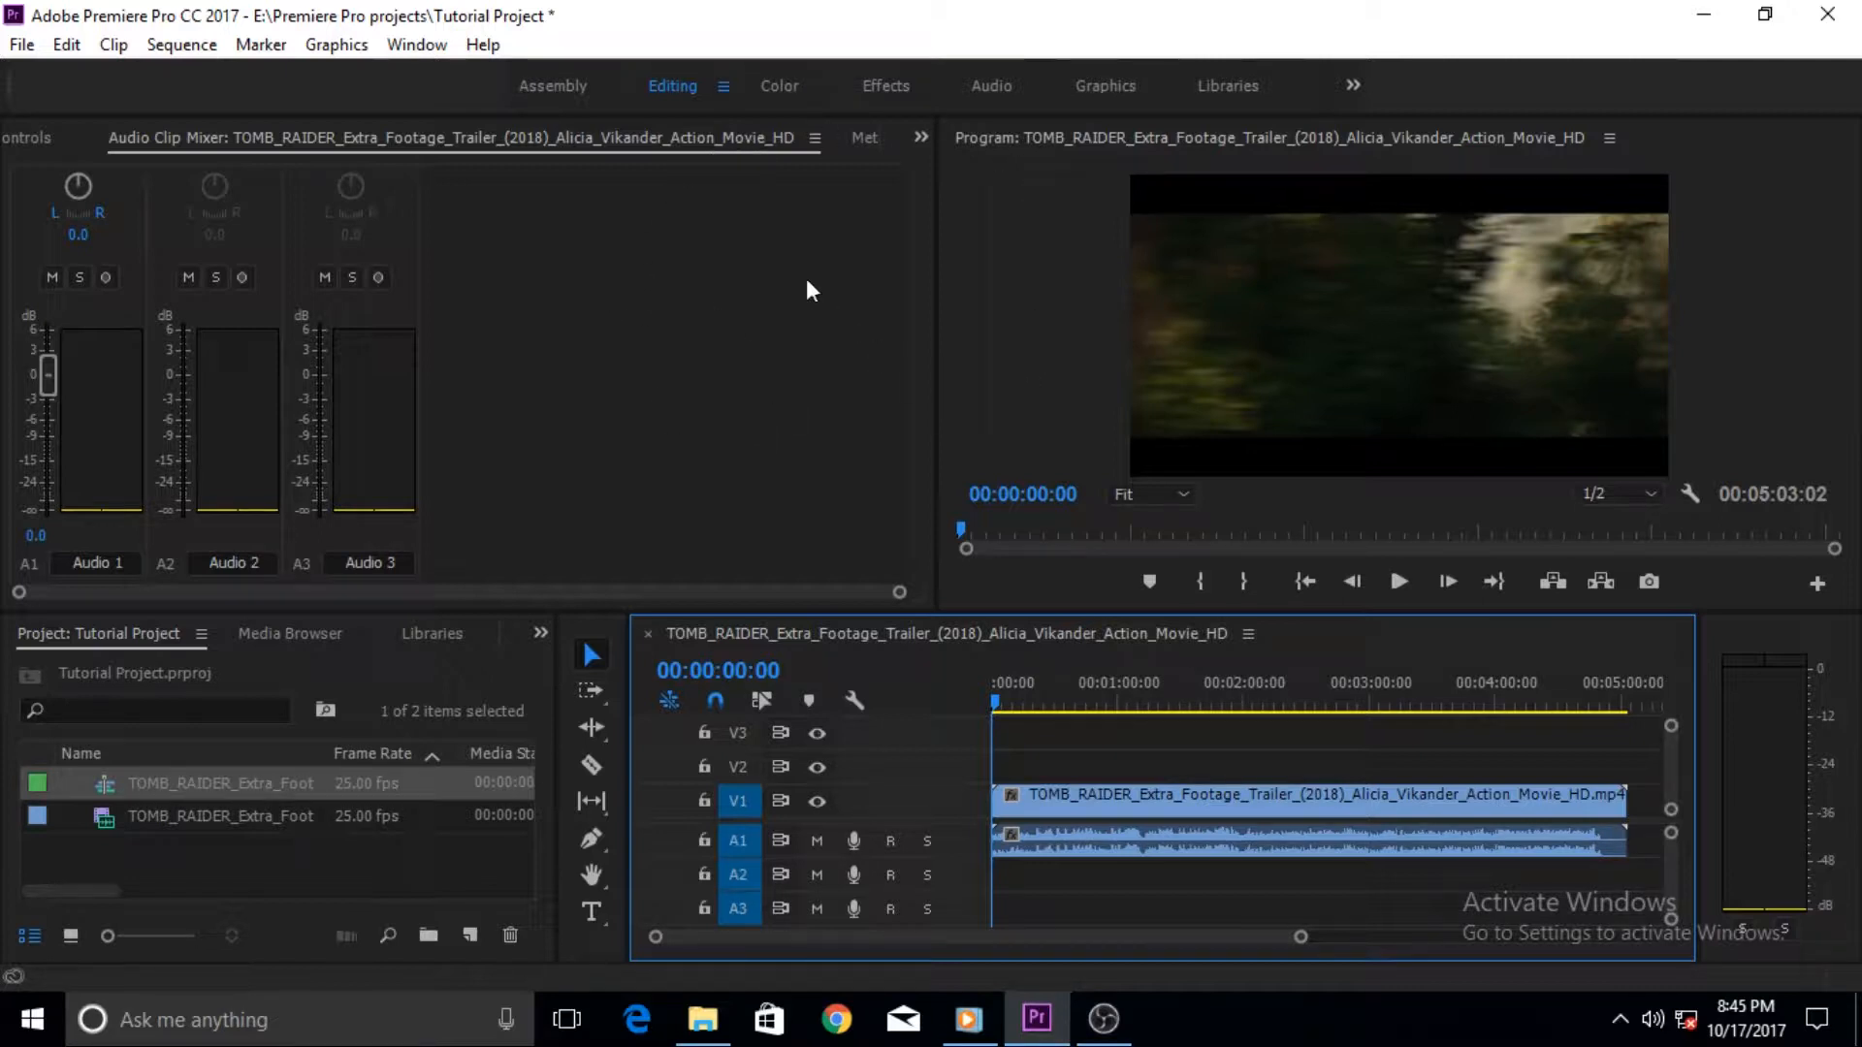
# - Switch to the All Panels workspace and bring the Title panel forward in the monitor group
pyautogui.click(1352, 87)
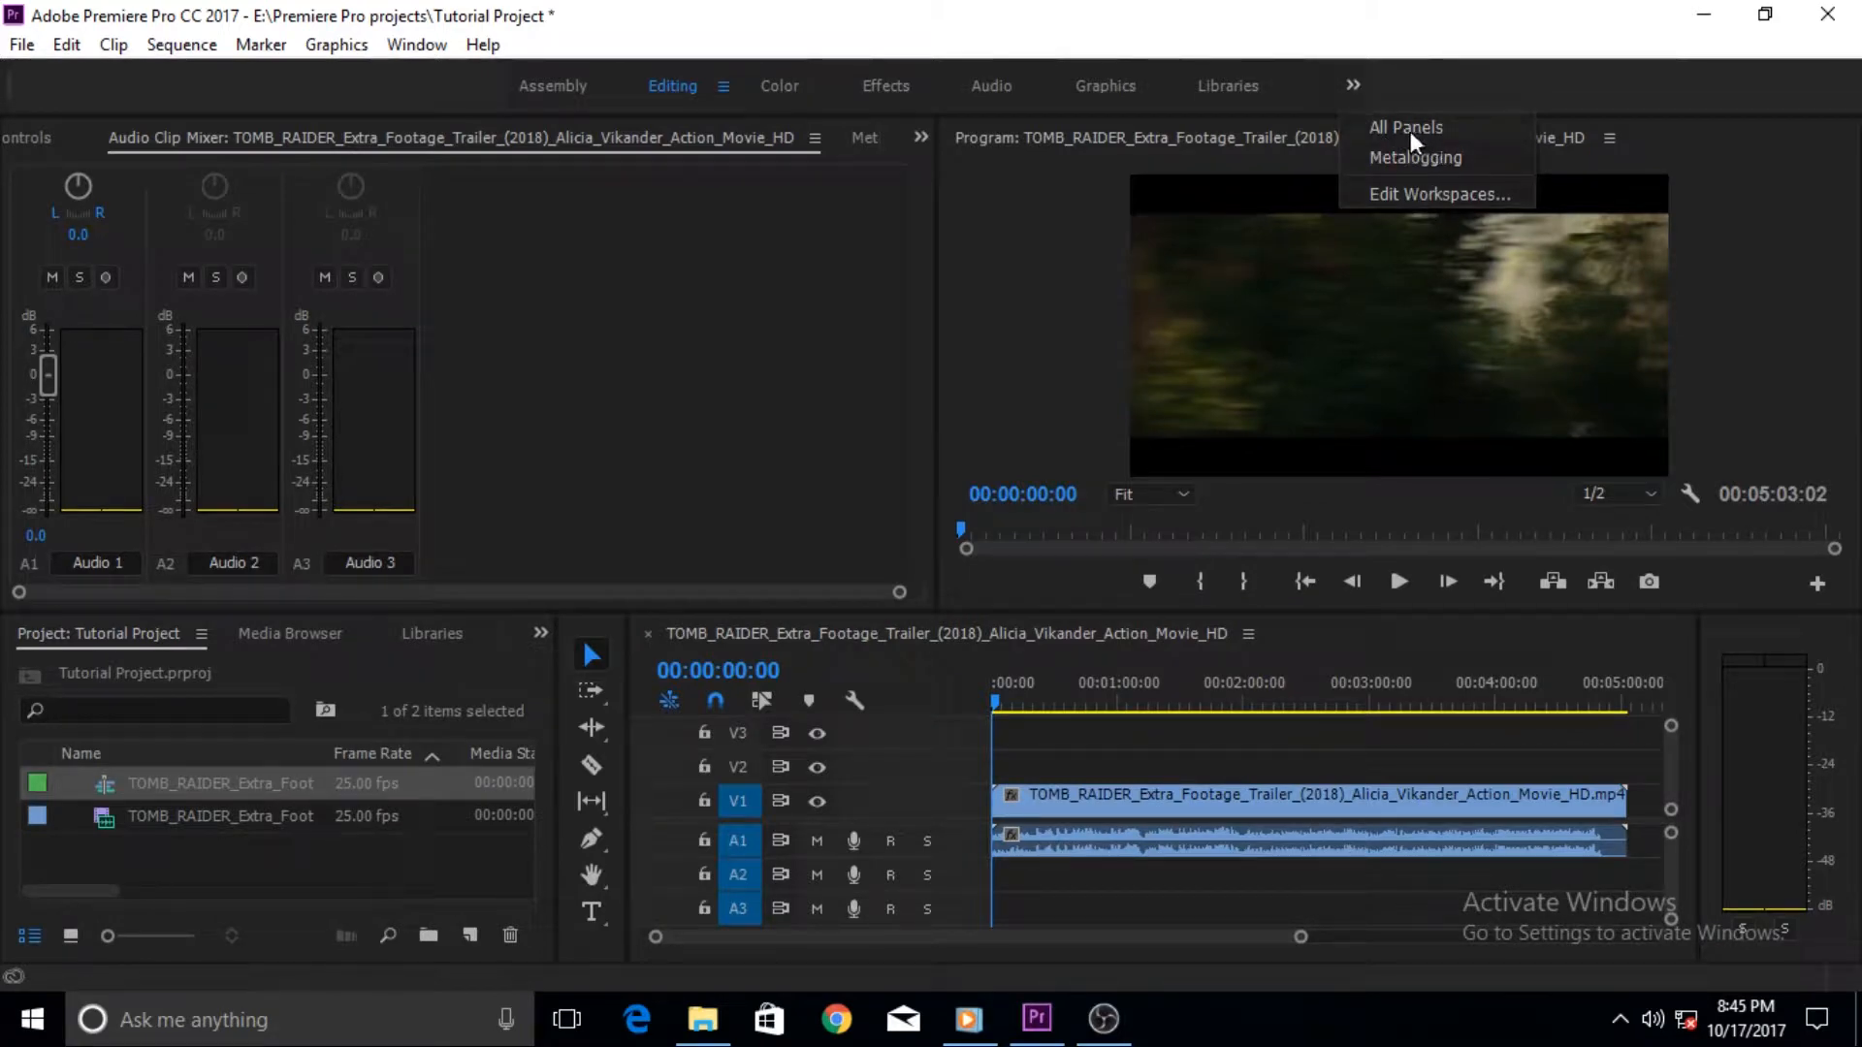
pyautogui.click(1446, 135)
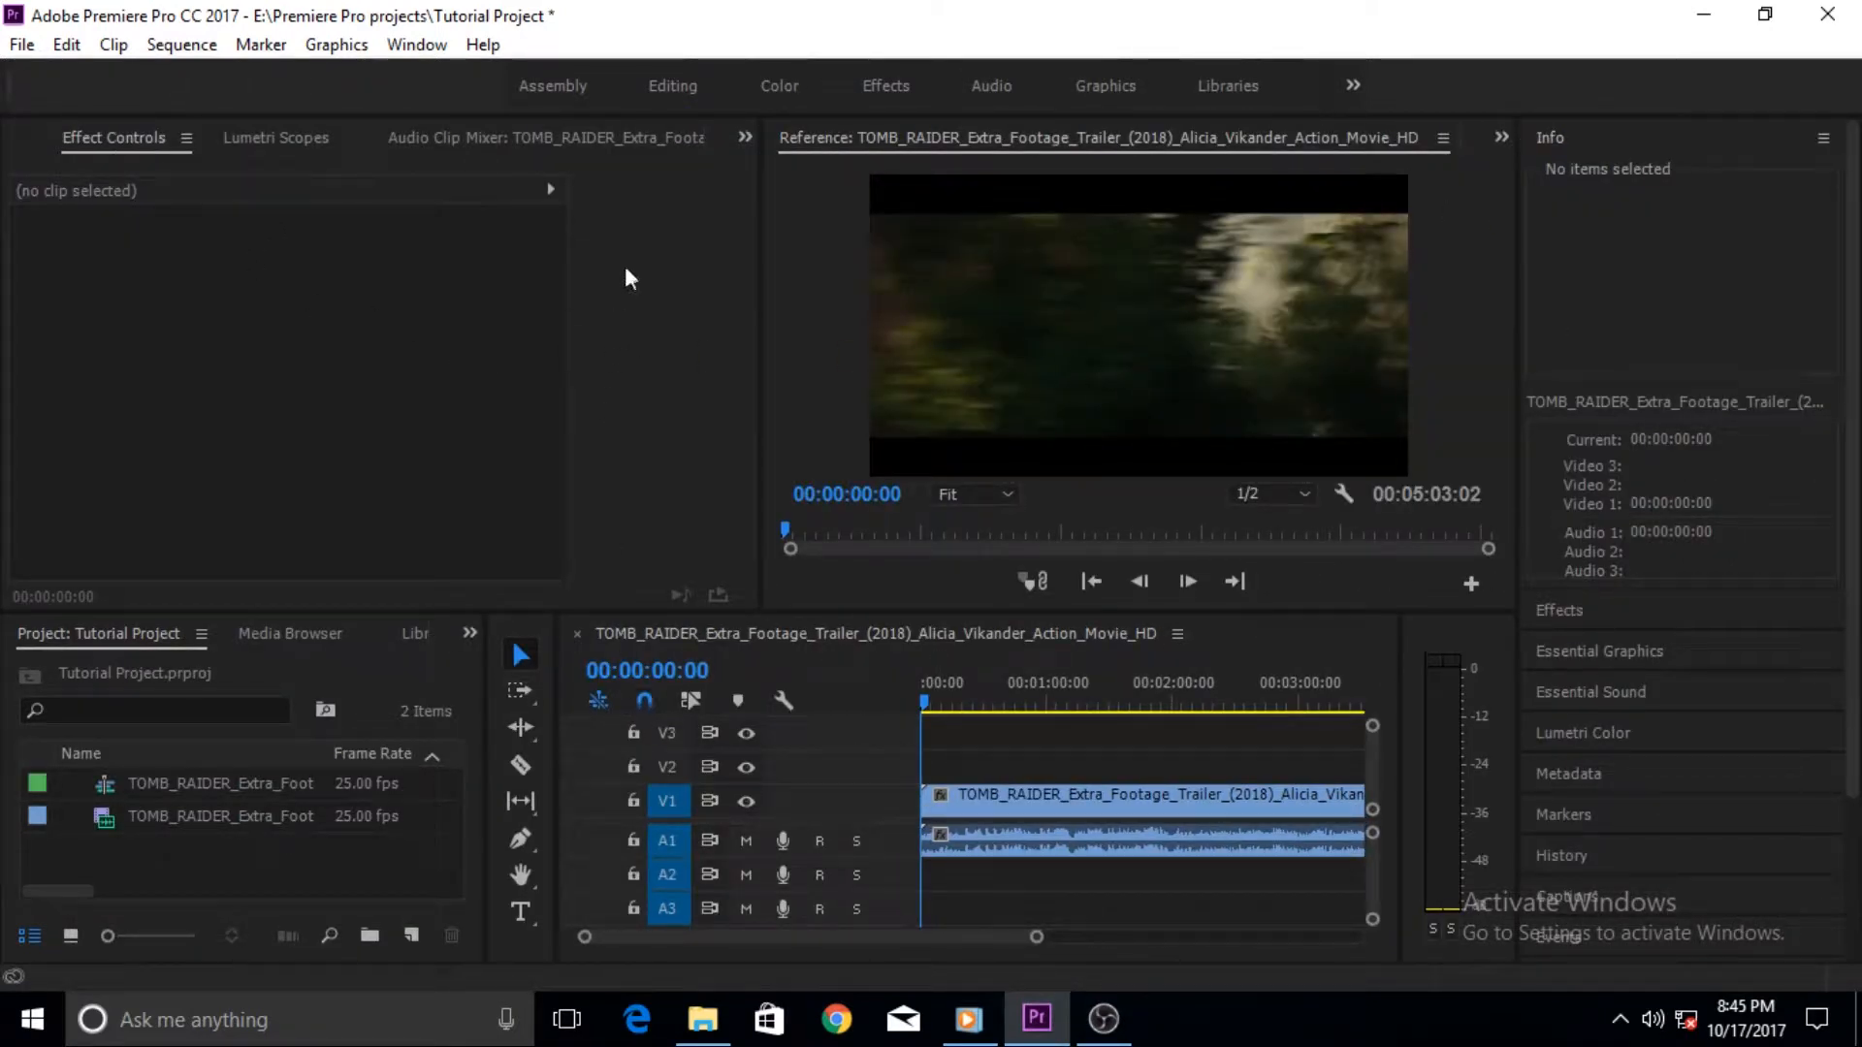
pyautogui.click(1501, 138)
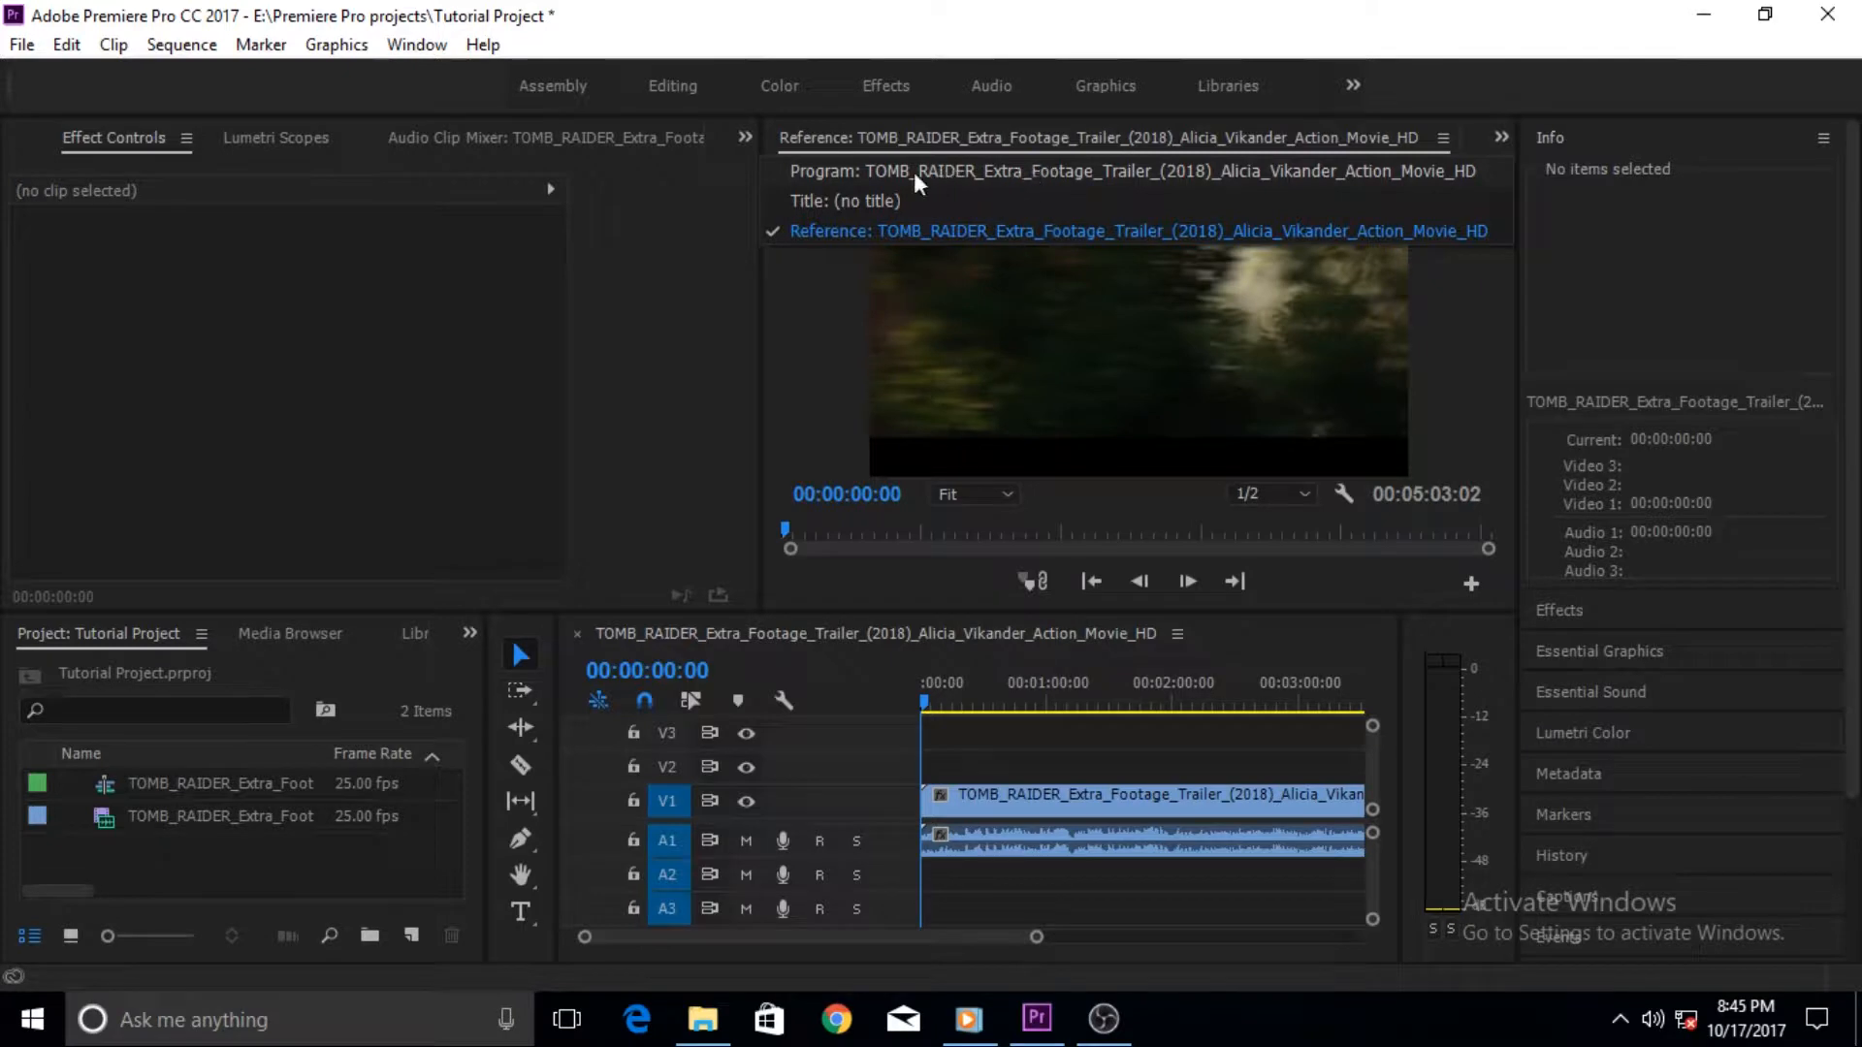
pyautogui.click(820, 201)
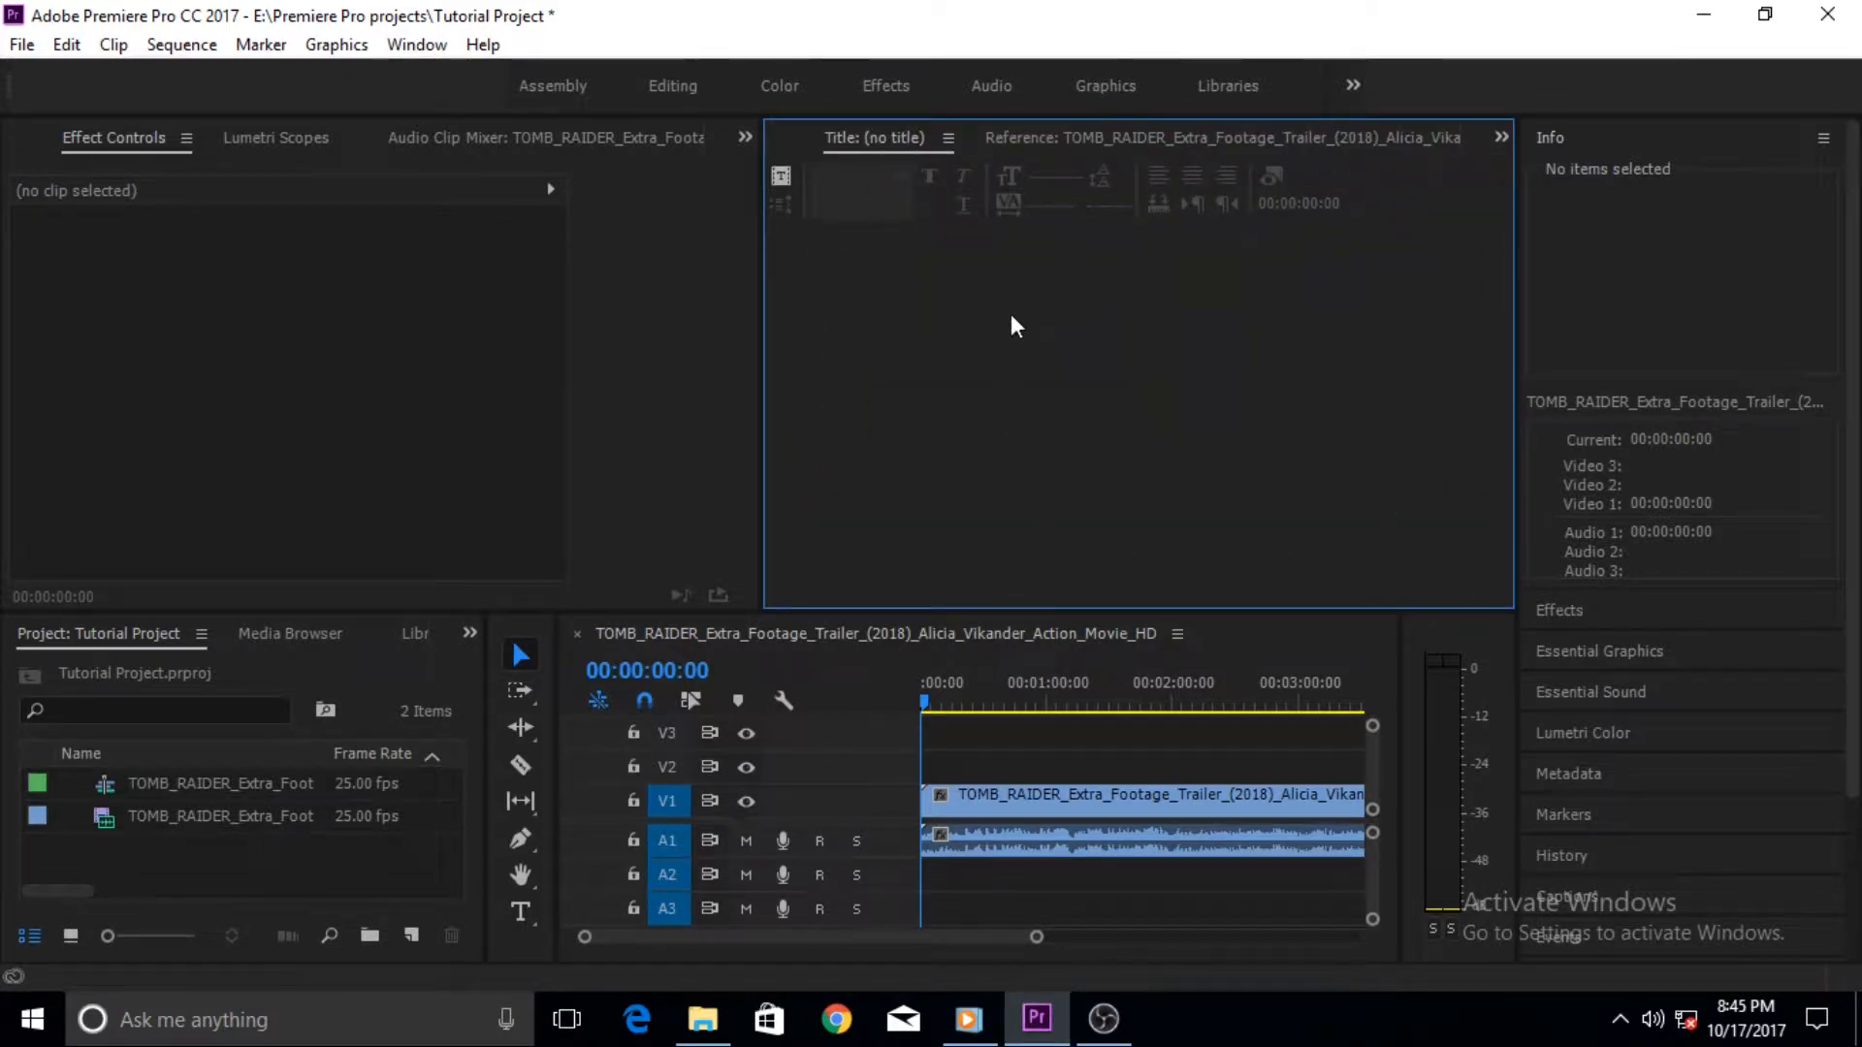
# - Move the playhead to 00:00:04:14 in the sequence
pyautogui.click(929, 700)
pyautogui.click(934, 700)
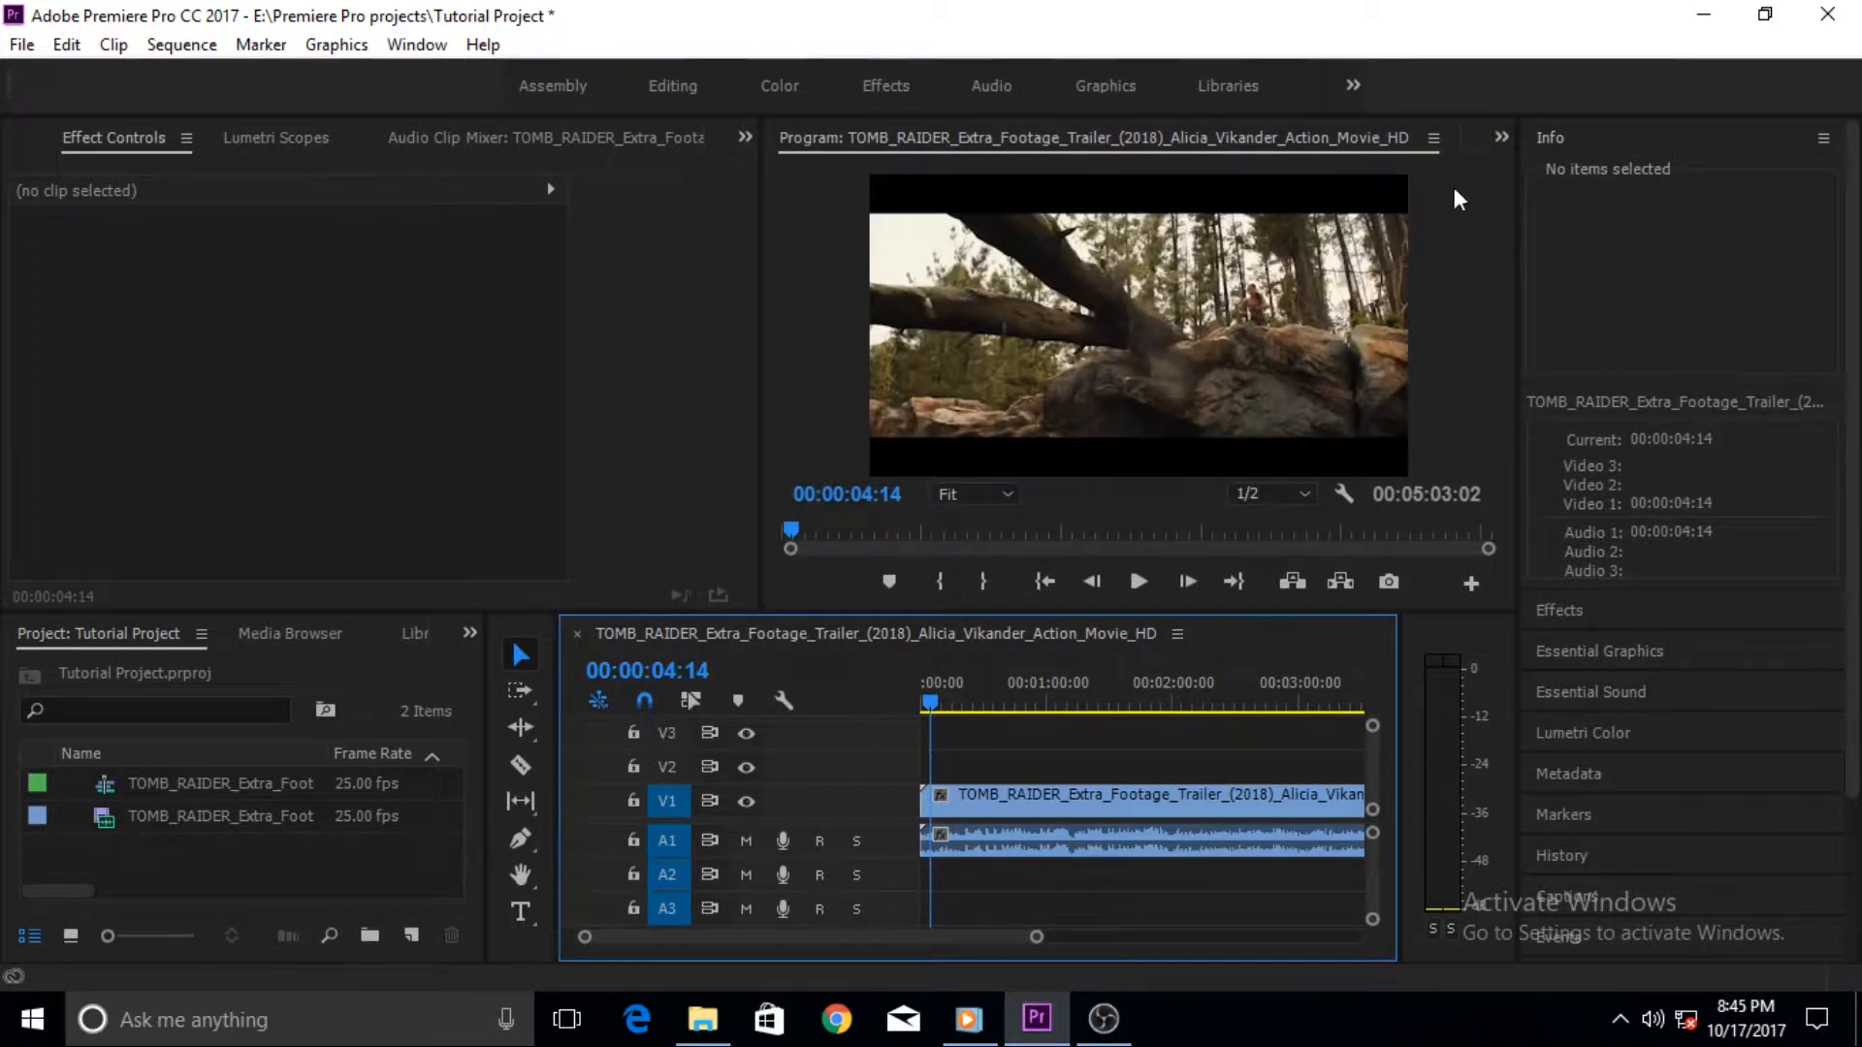
# - Bring up the Title panel again and create a new title based on the current title named My titles
pyautogui.click(1499, 139)
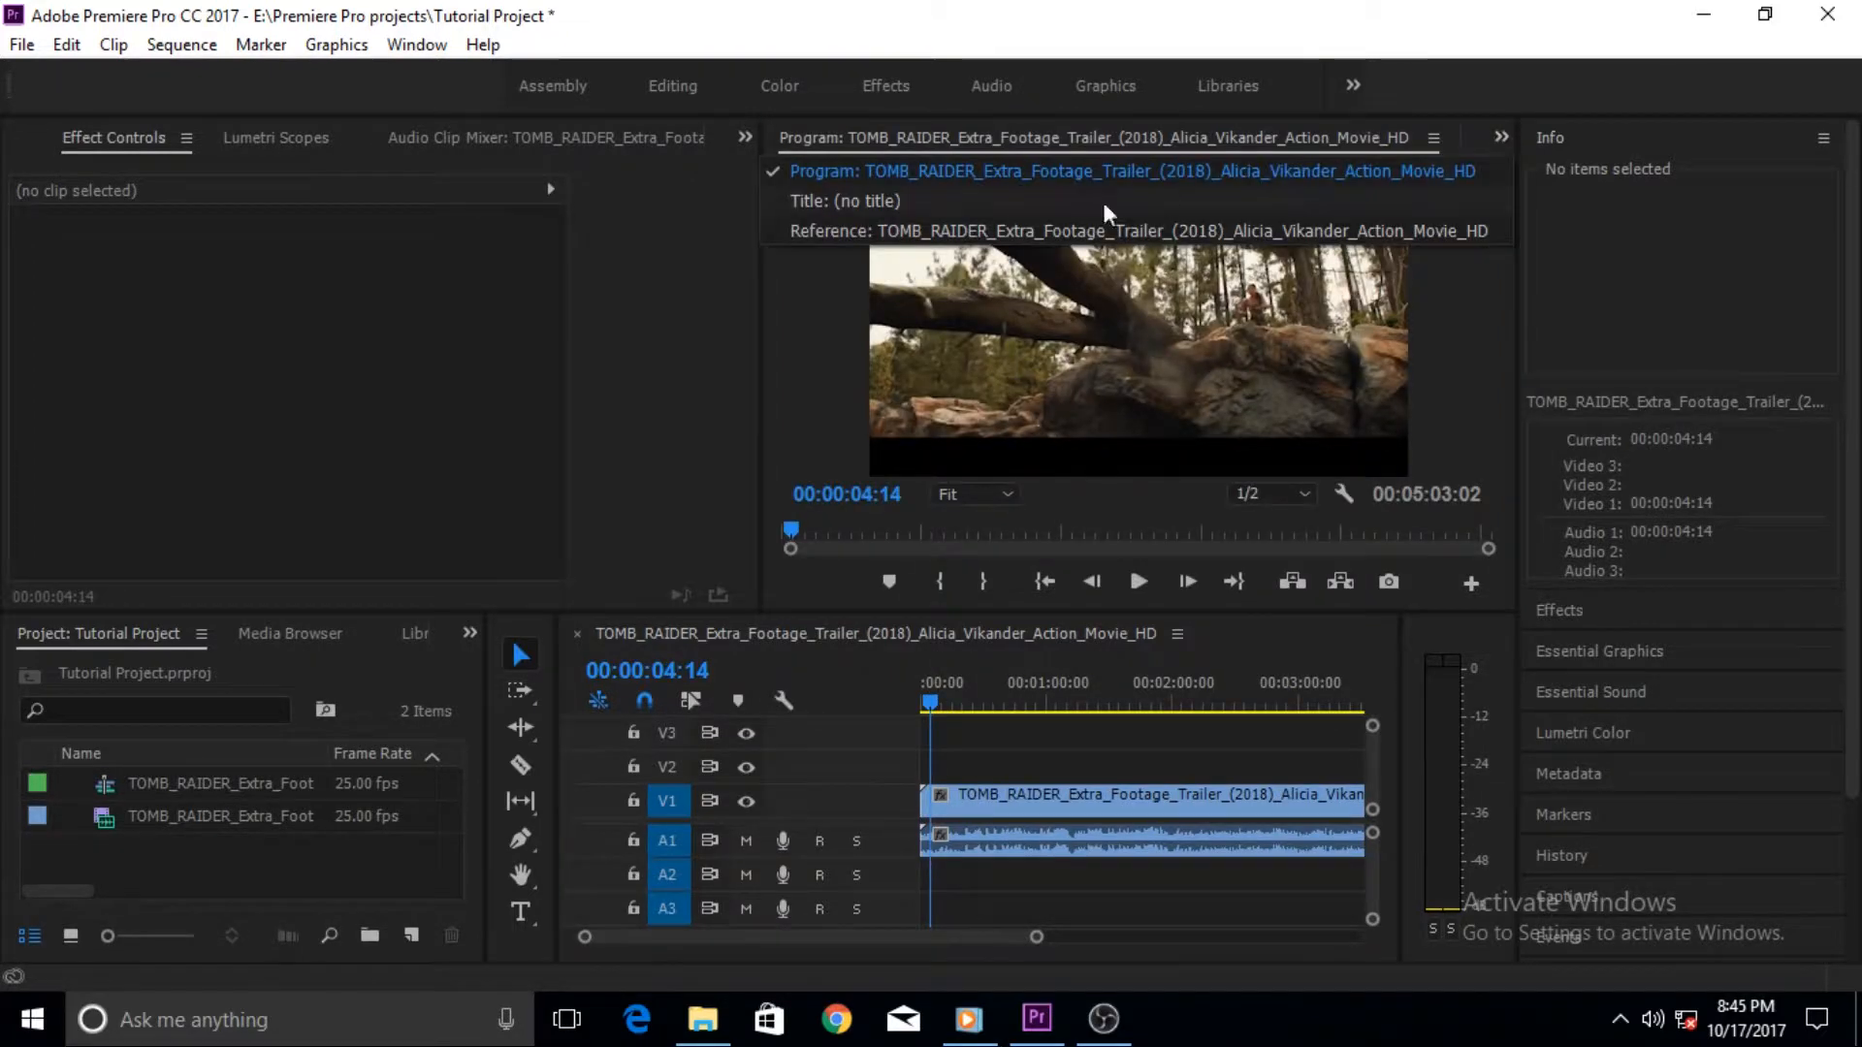
pyautogui.click(883, 201)
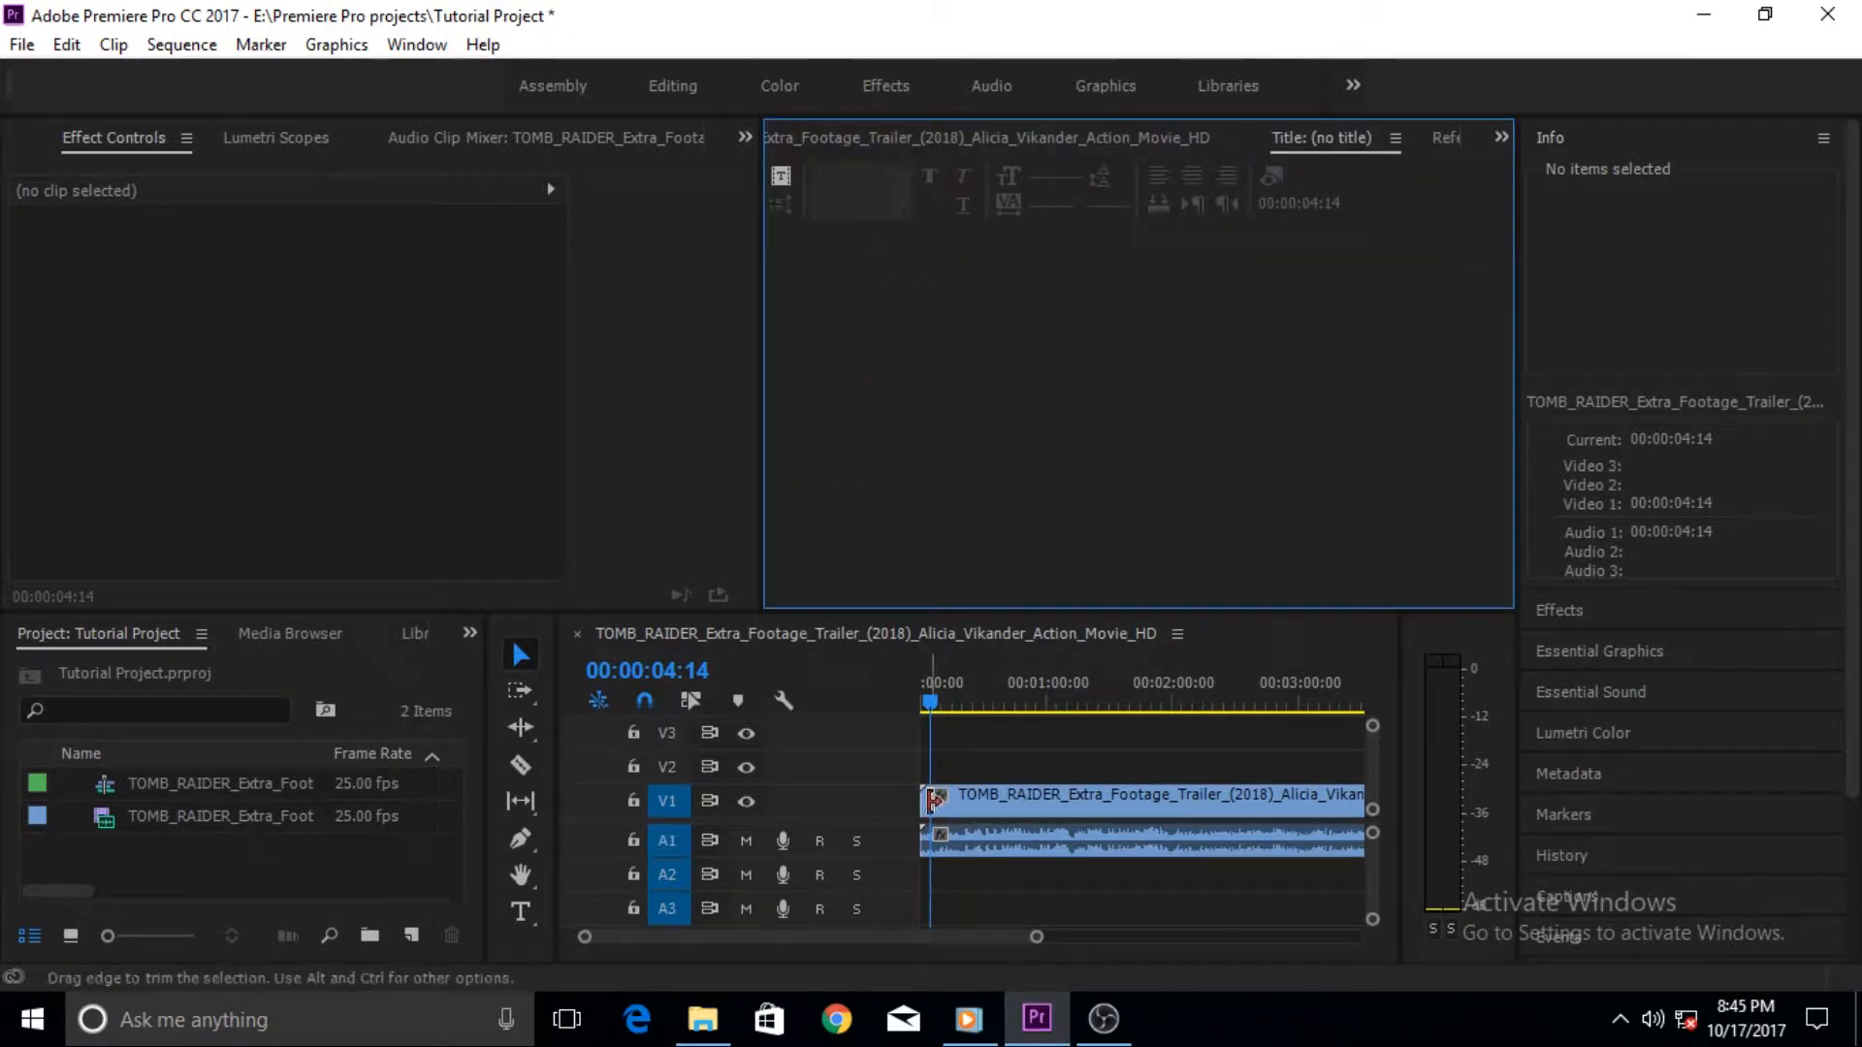
pyautogui.click(780, 179)
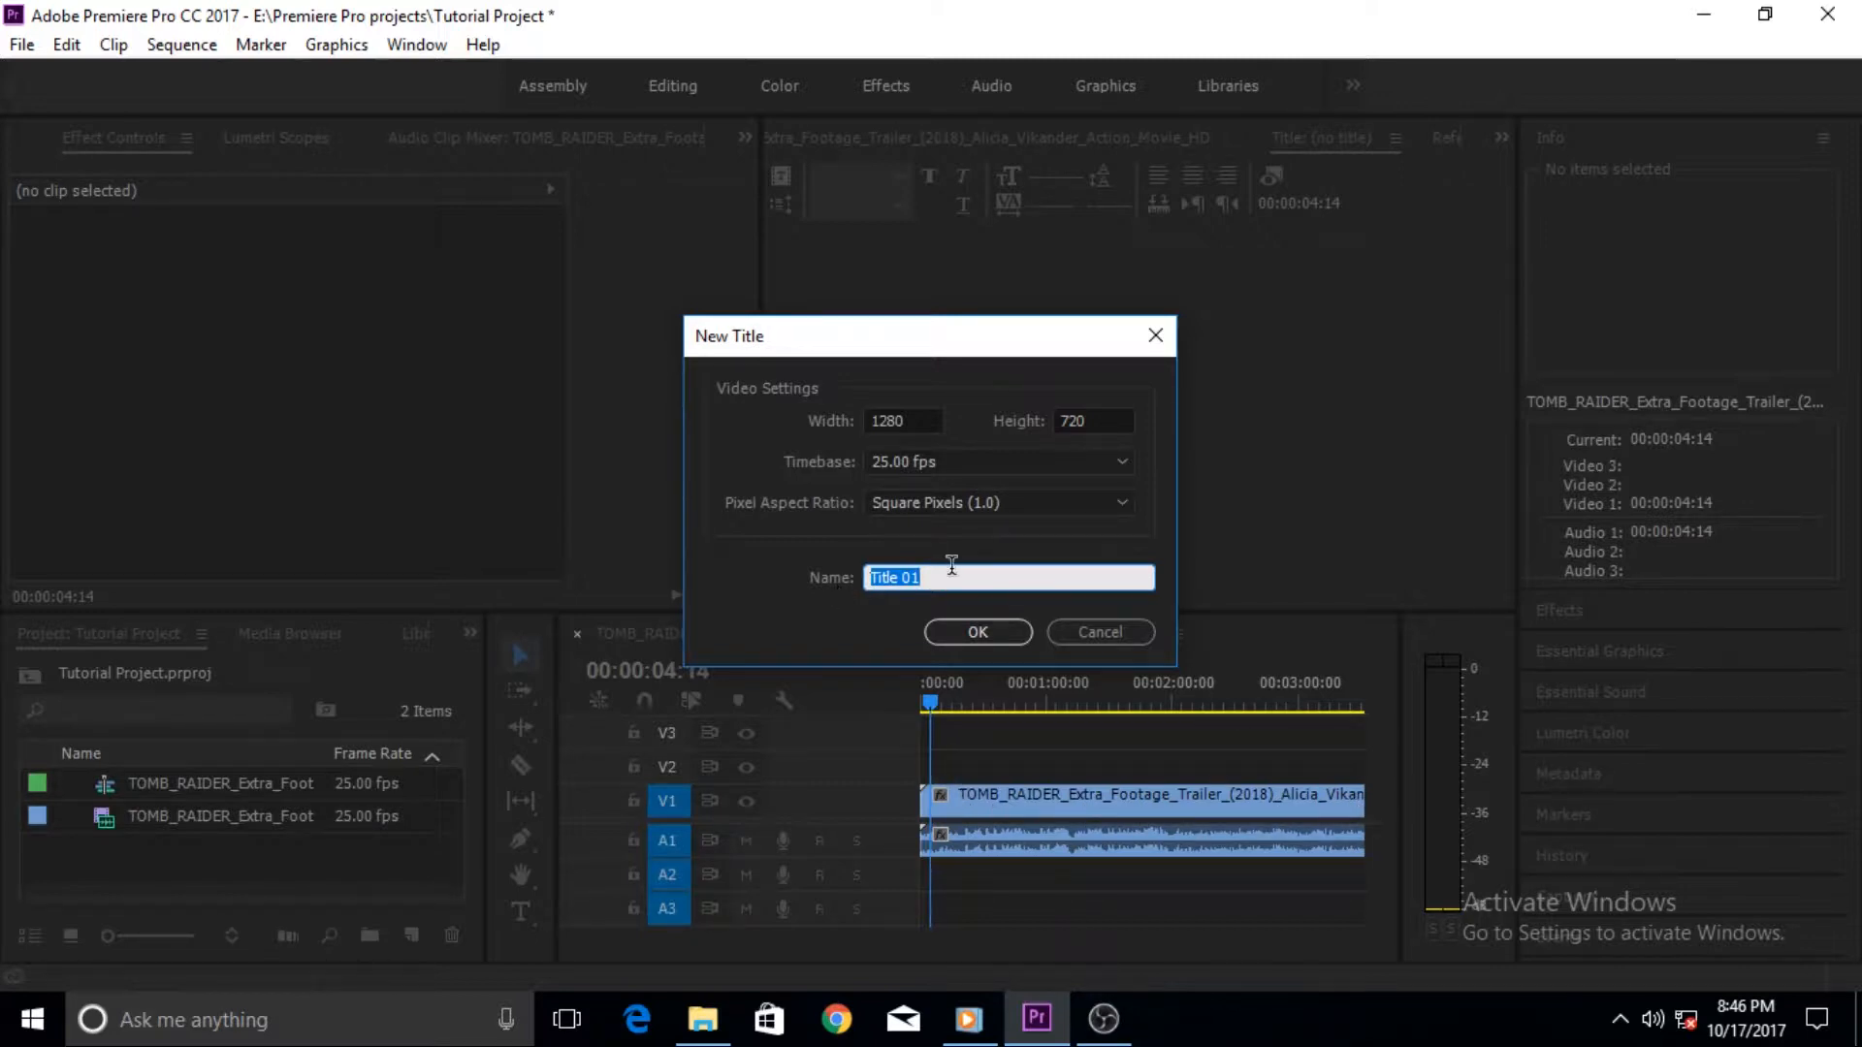
pyautogui.write('My titles')
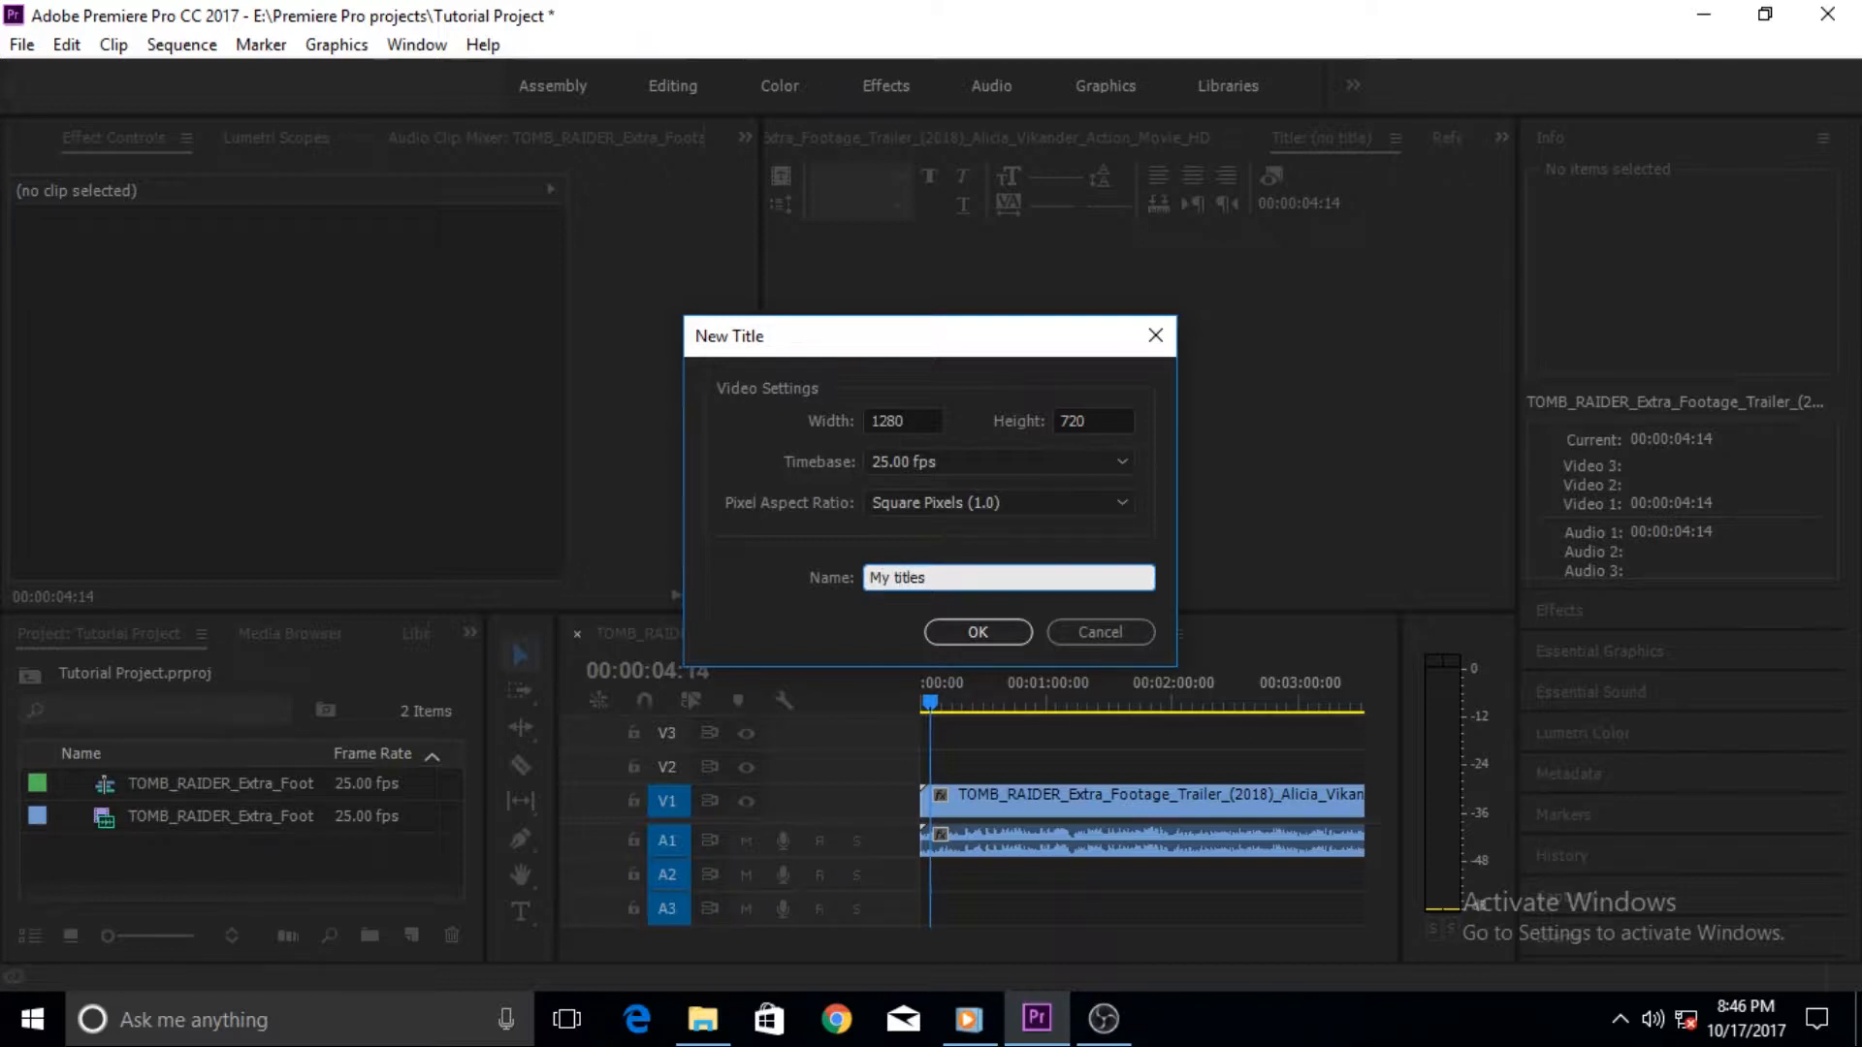
pyautogui.click(977, 631)
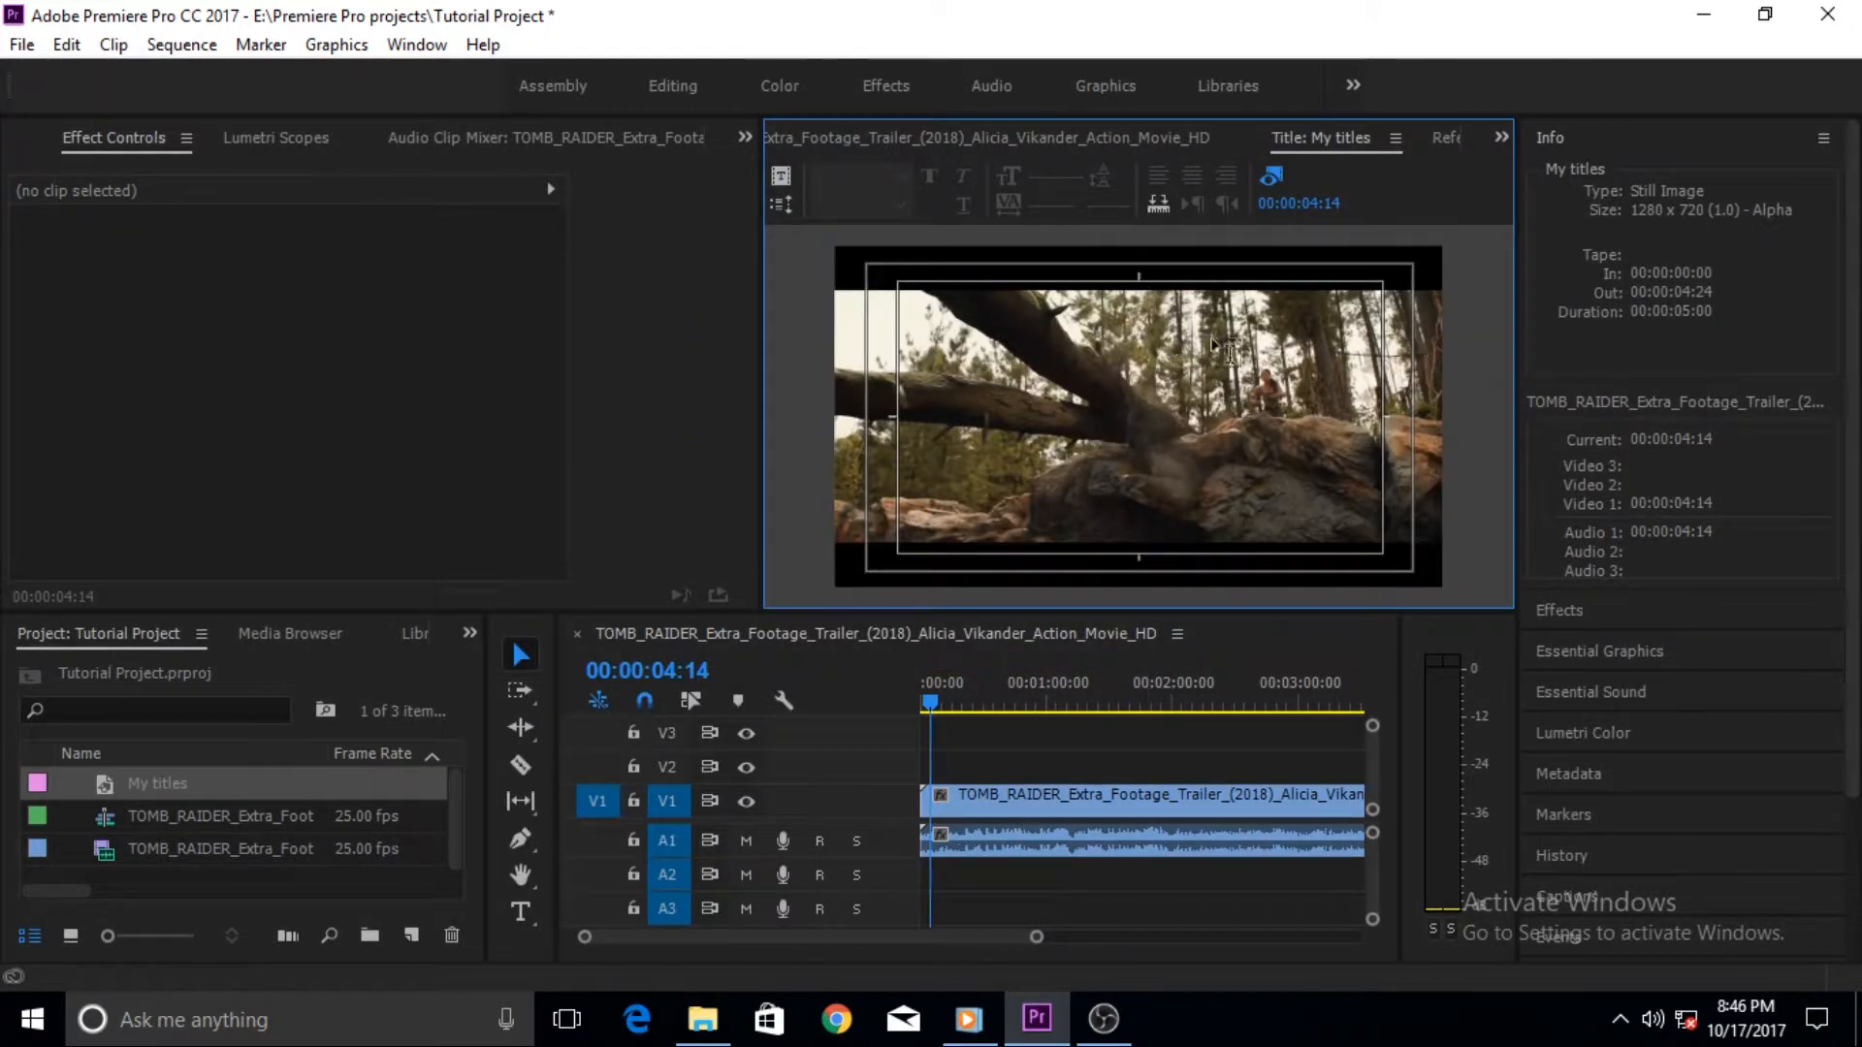
# - Toggle the background video display in the title off and back on
pyautogui.click(1271, 175)
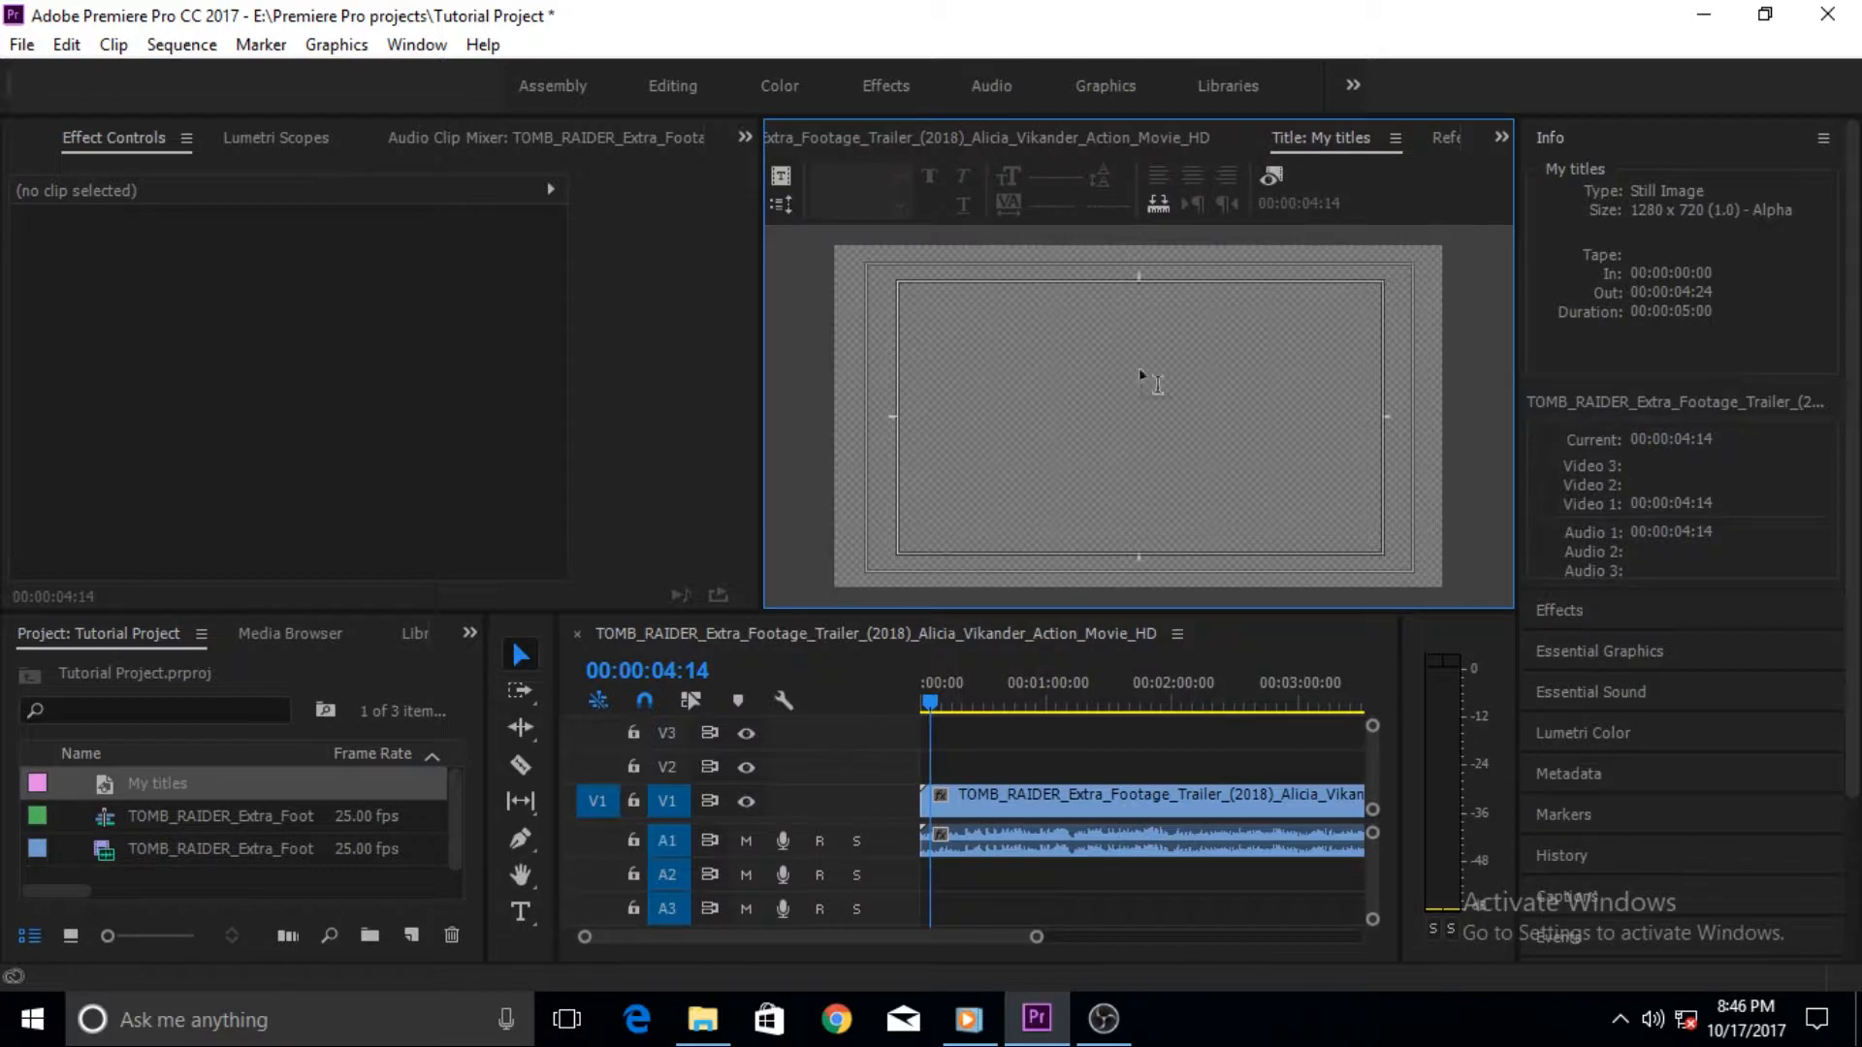
pyautogui.click(1272, 176)
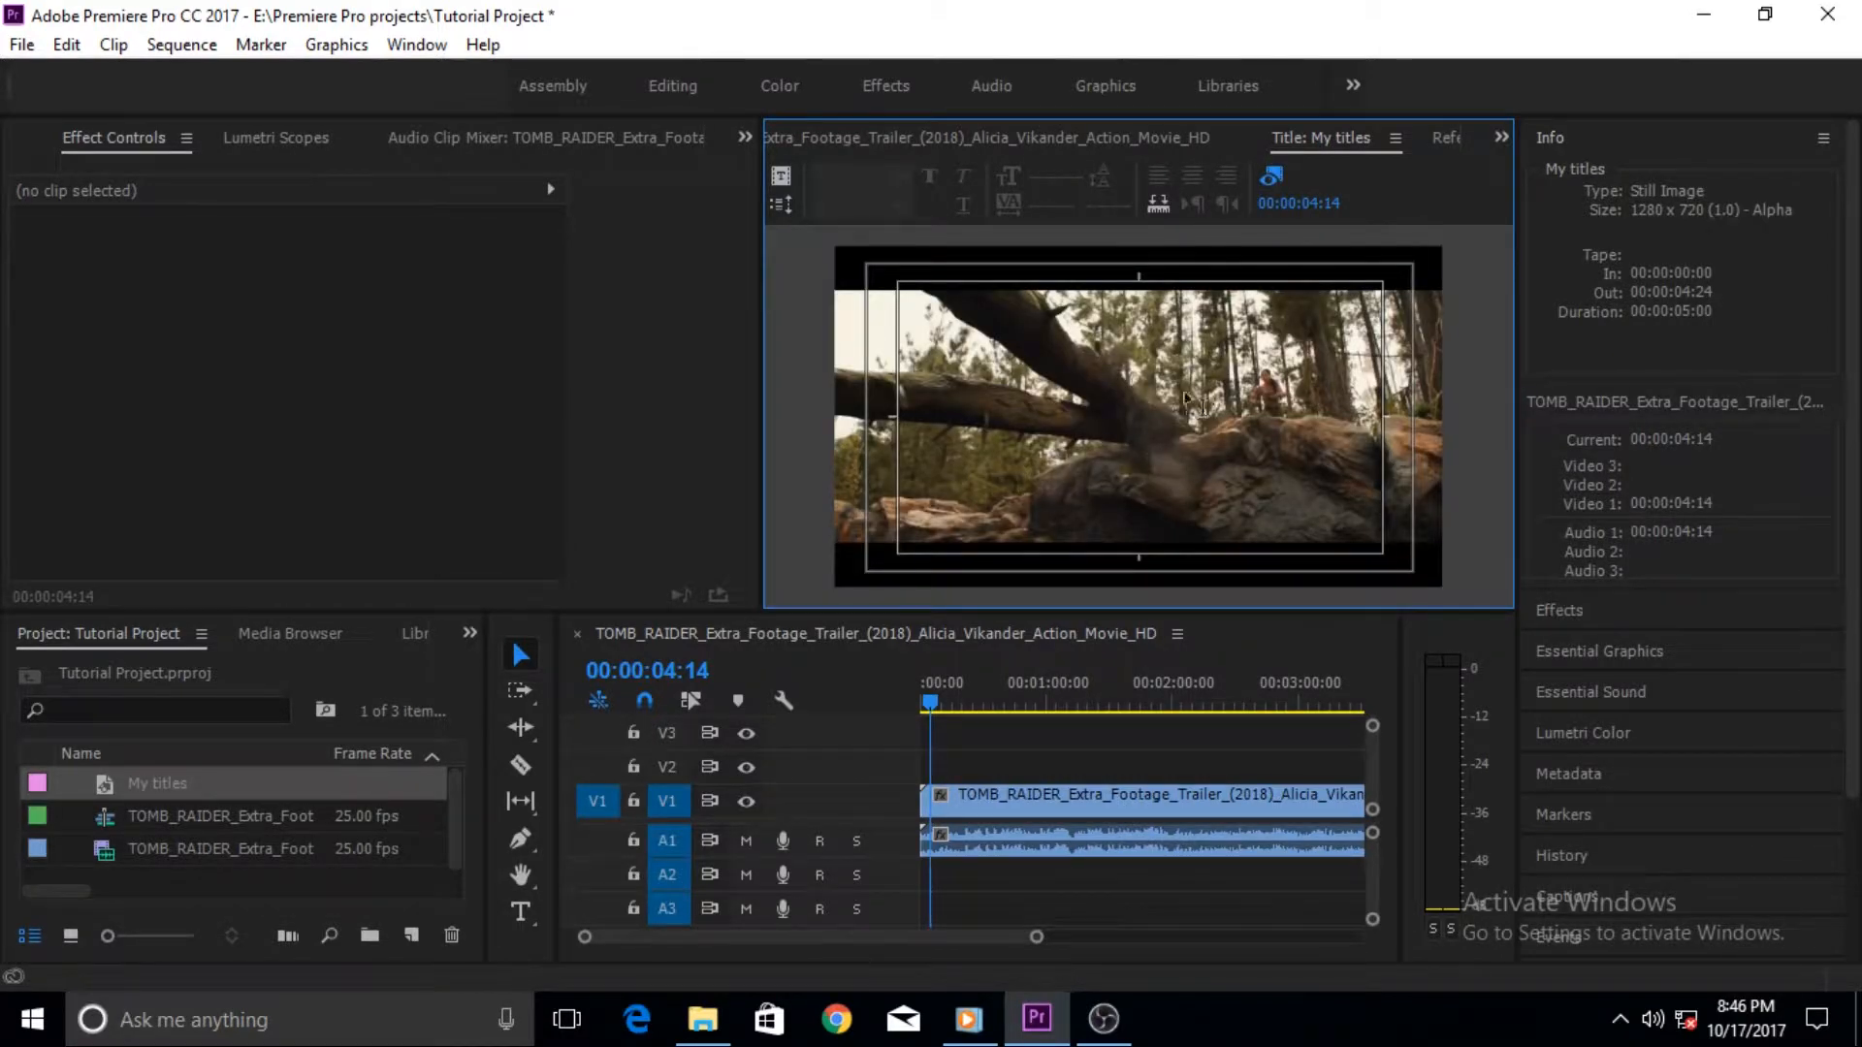
# - Move the playhead to 00:00:07:03 and bring the My titles title panel back to the front
pyautogui.moveTo(934, 702); pyautogui.dragTo(938, 707)
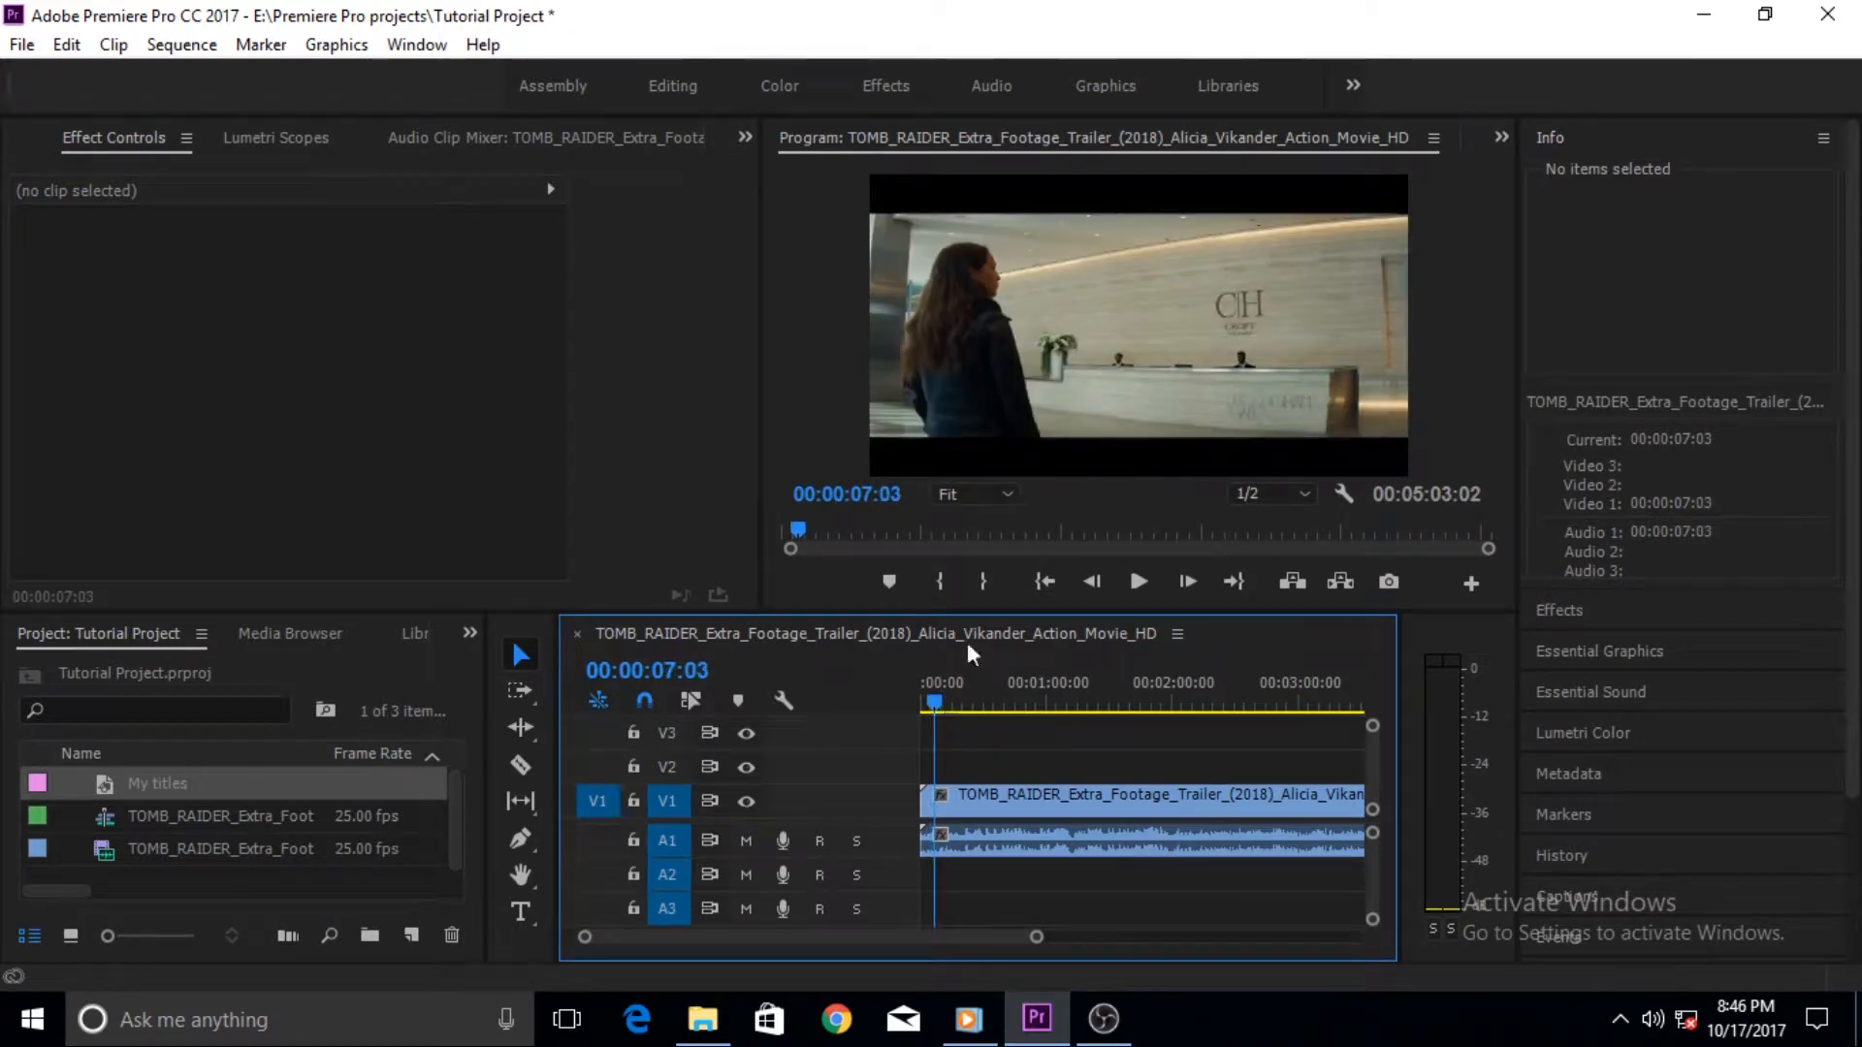
pyautogui.click(1434, 138)
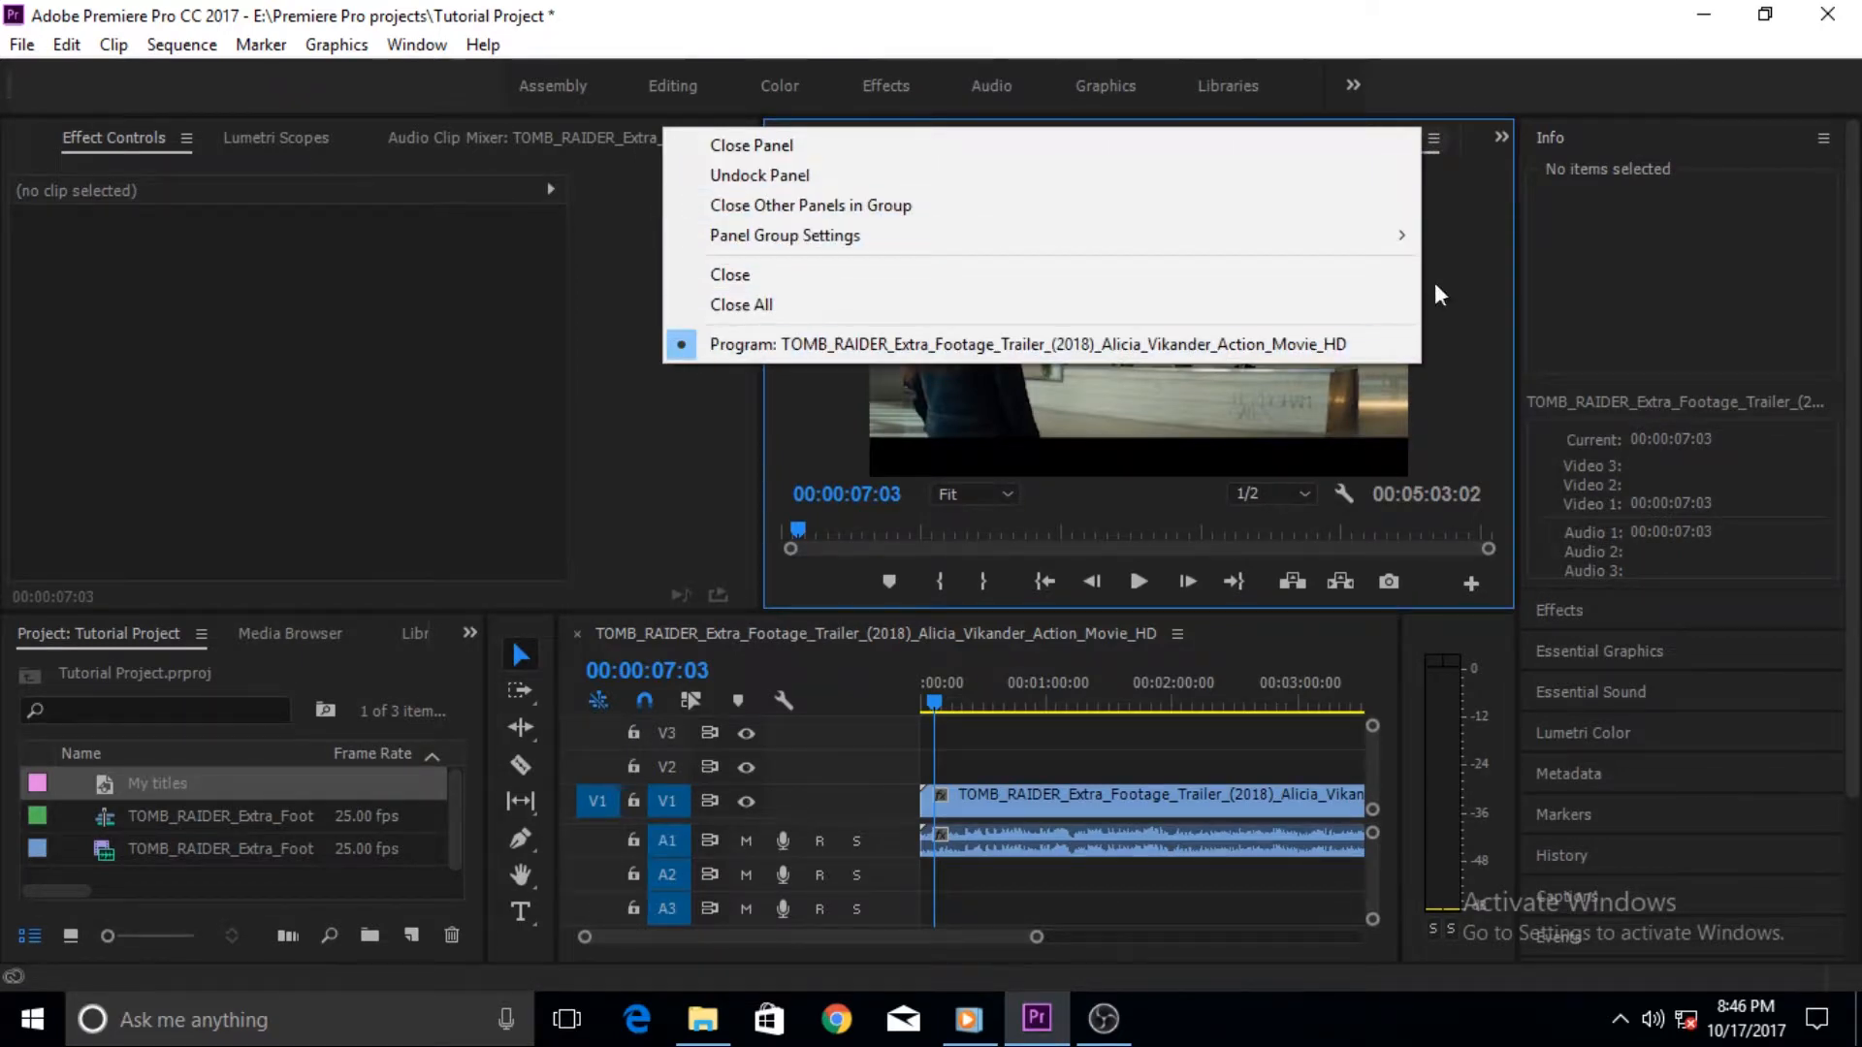
pyautogui.click(1499, 141)
pyautogui.click(868, 200)
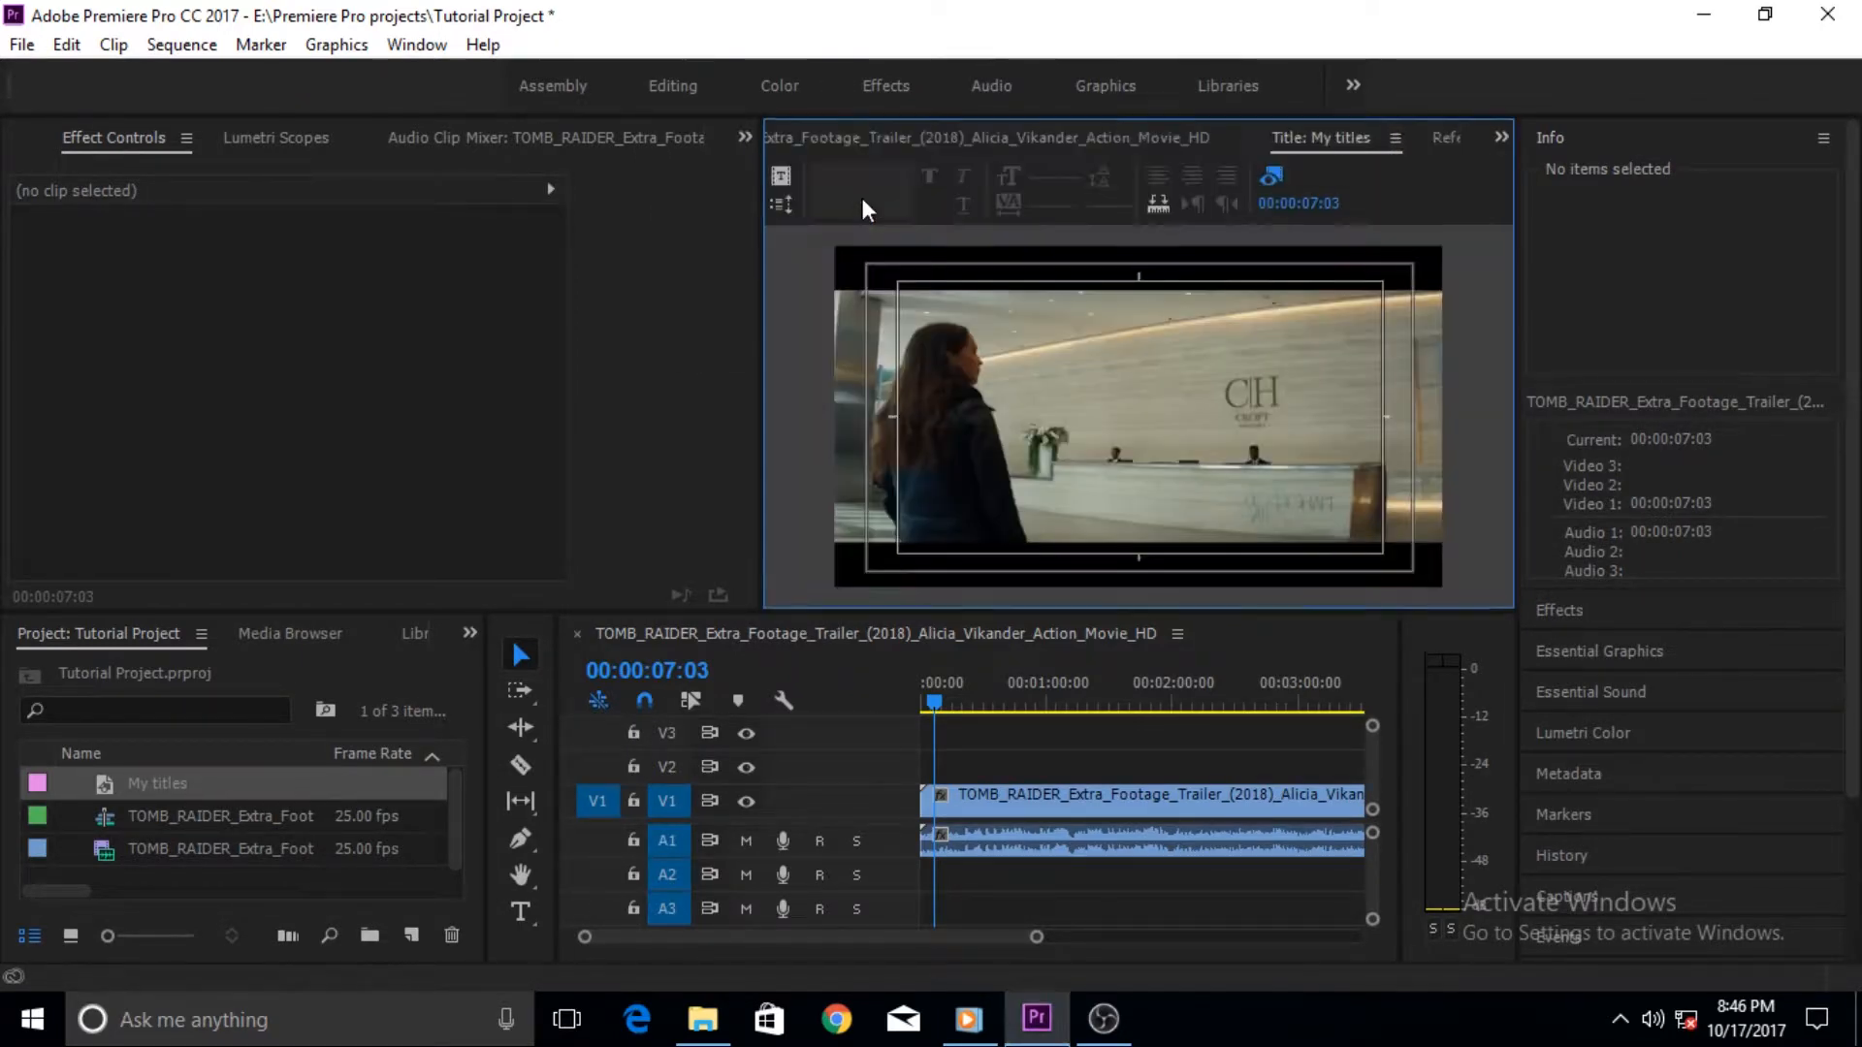
# - Enlarge the Title panel by widening it to the left and stretching it downward
pyautogui.moveTo(762, 469); pyautogui.dragTo(296, 470)
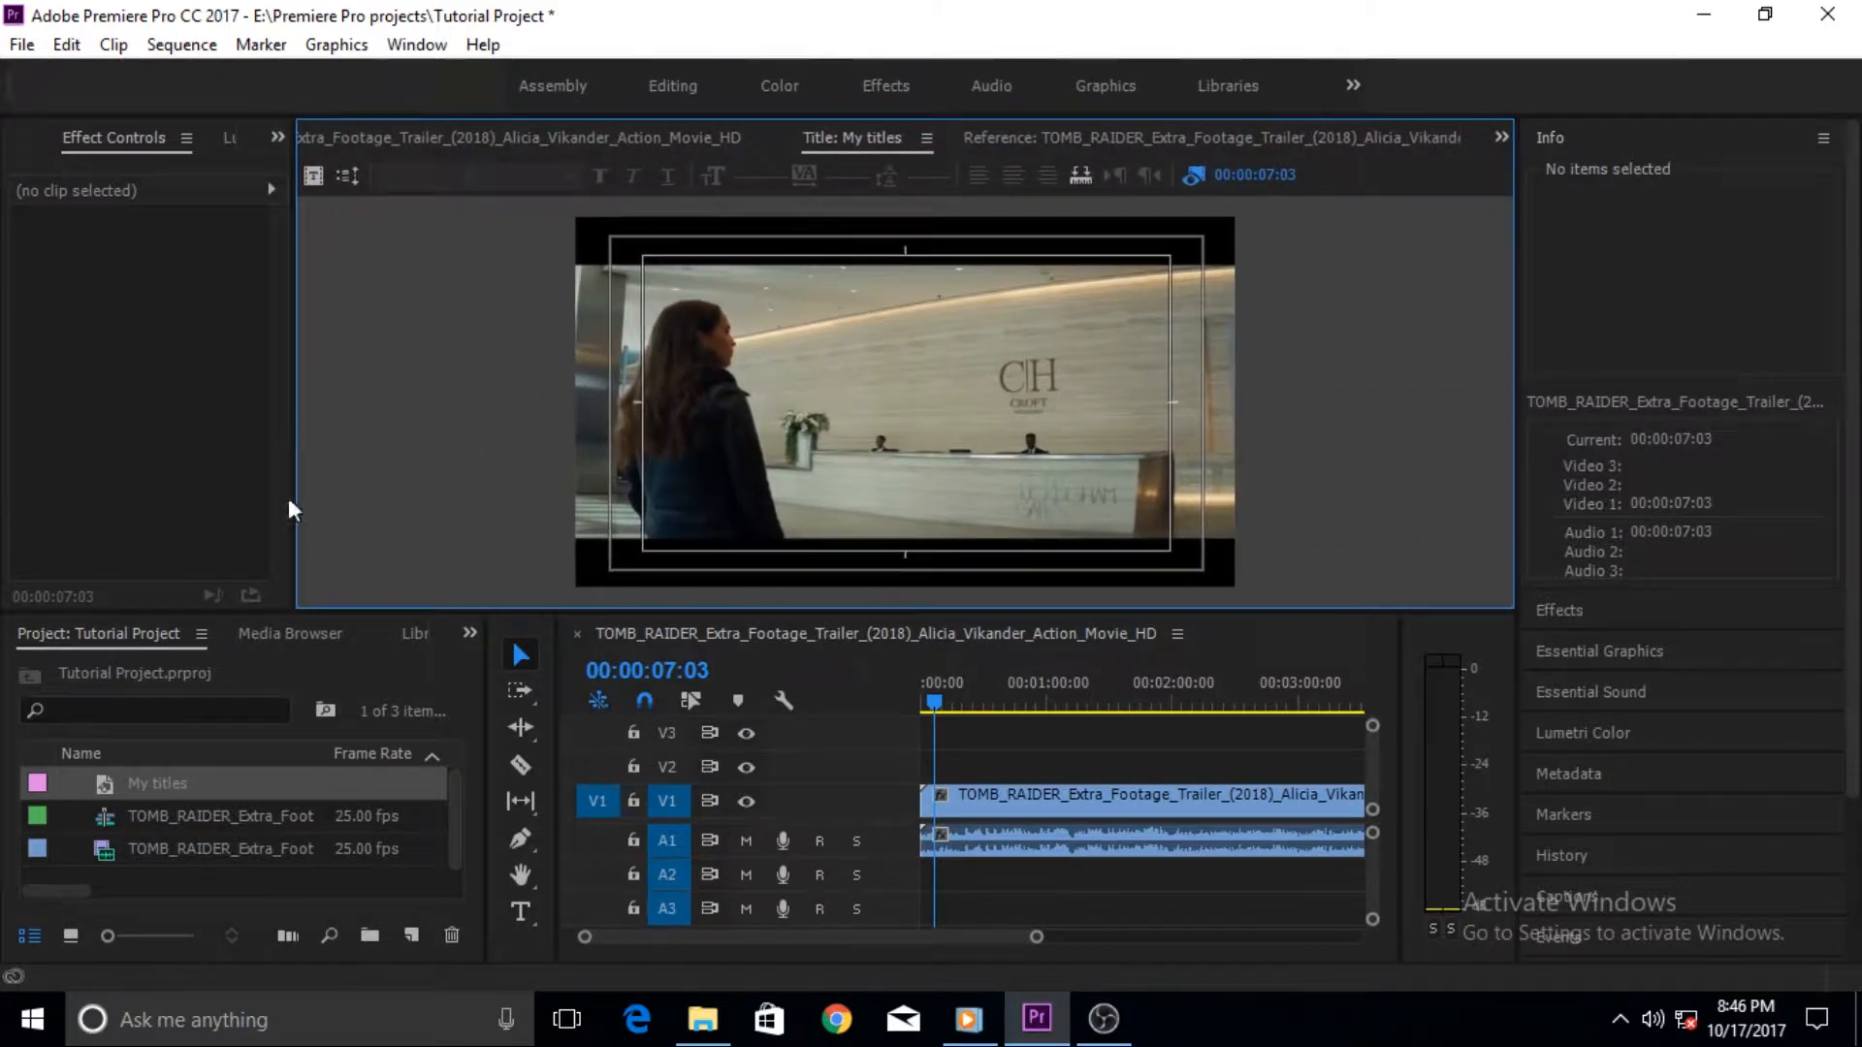
pyautogui.moveTo(324, 613); pyautogui.dragTo(304, 886)
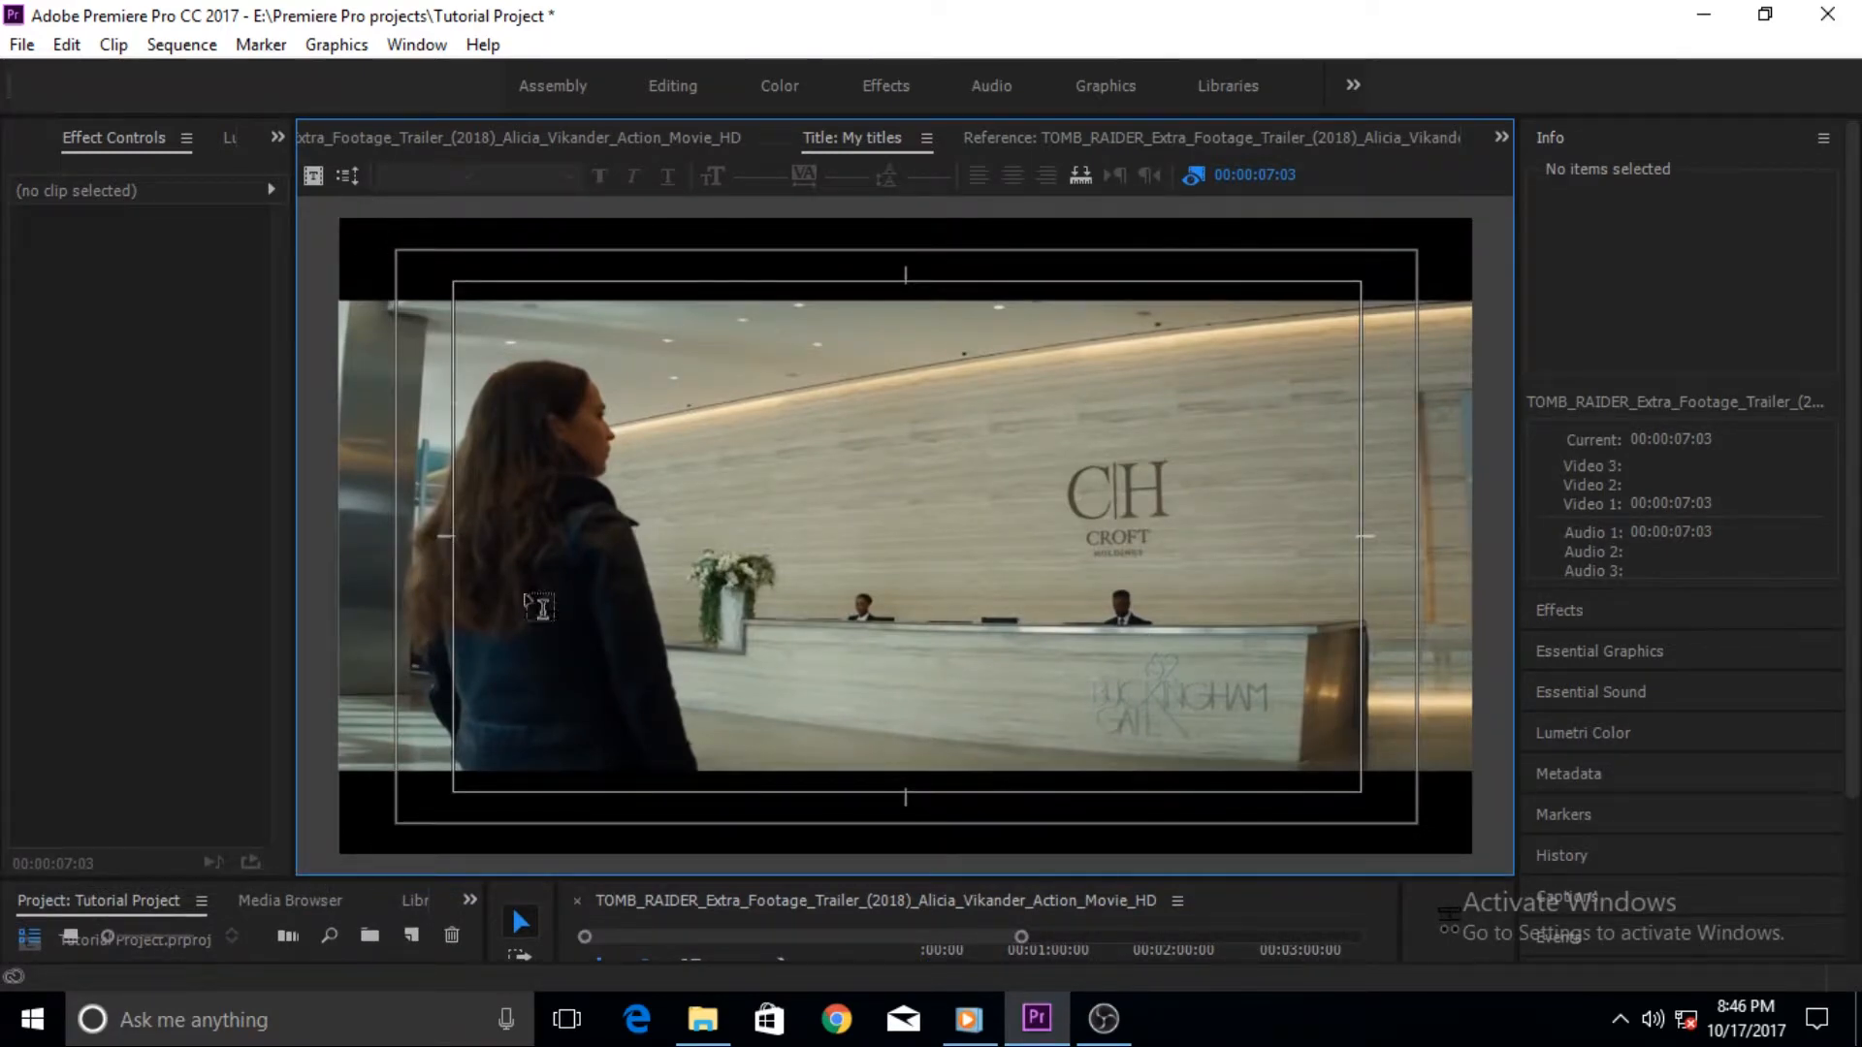
# - Add a text box in the title reading "My tutorial" with "titles." on a second line
pyautogui.click(531, 689)
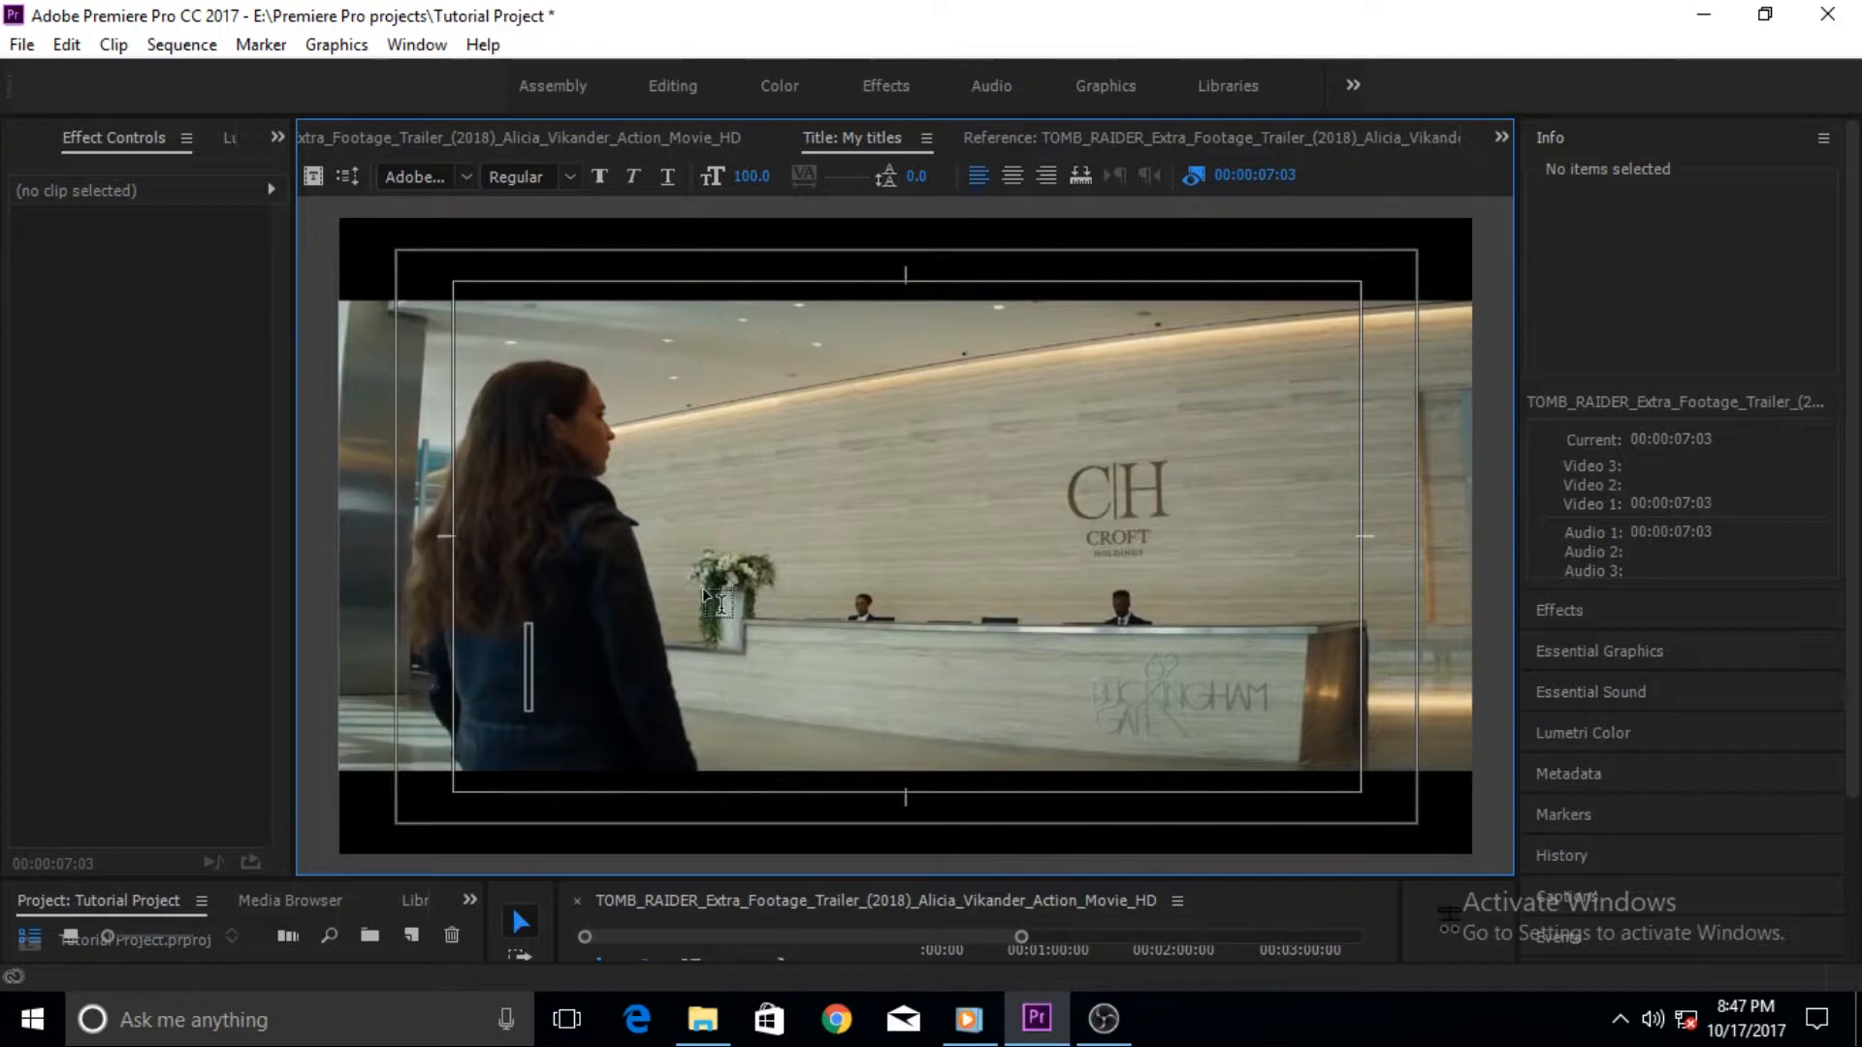
pyautogui.write('My')
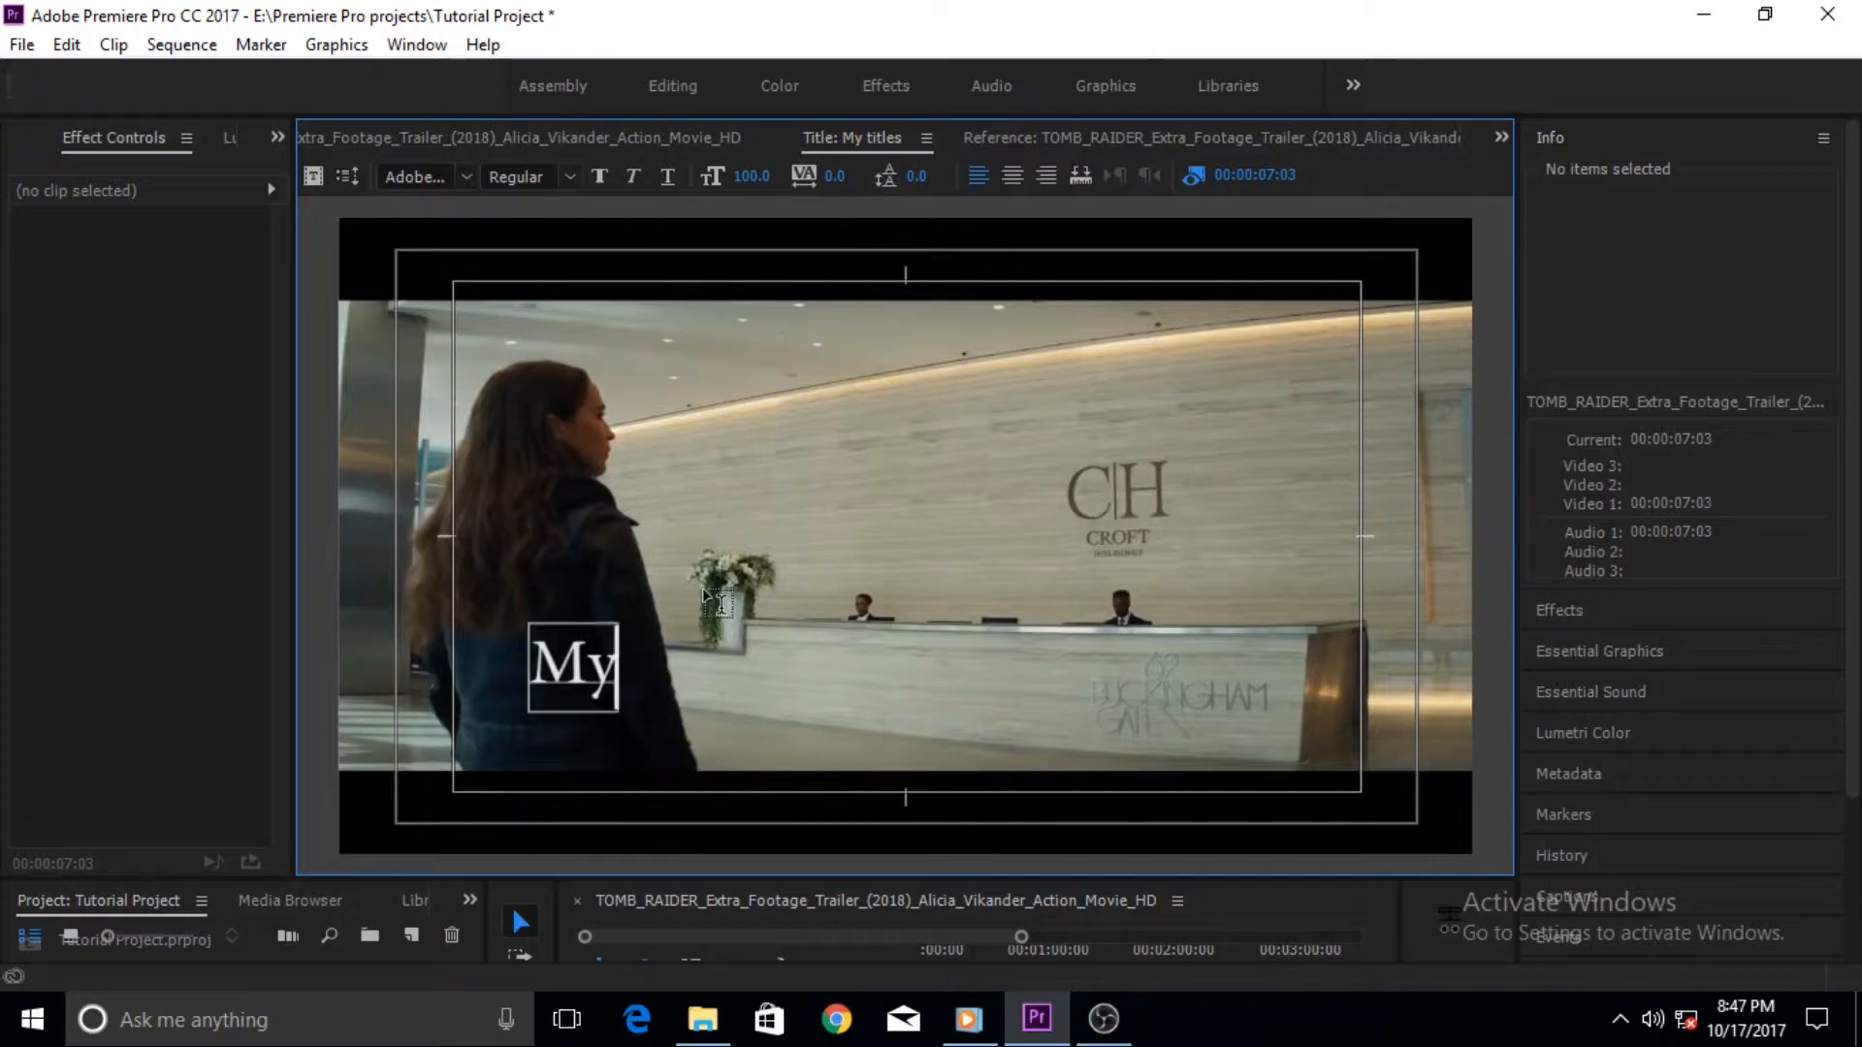
pyautogui.write(' tutorial')
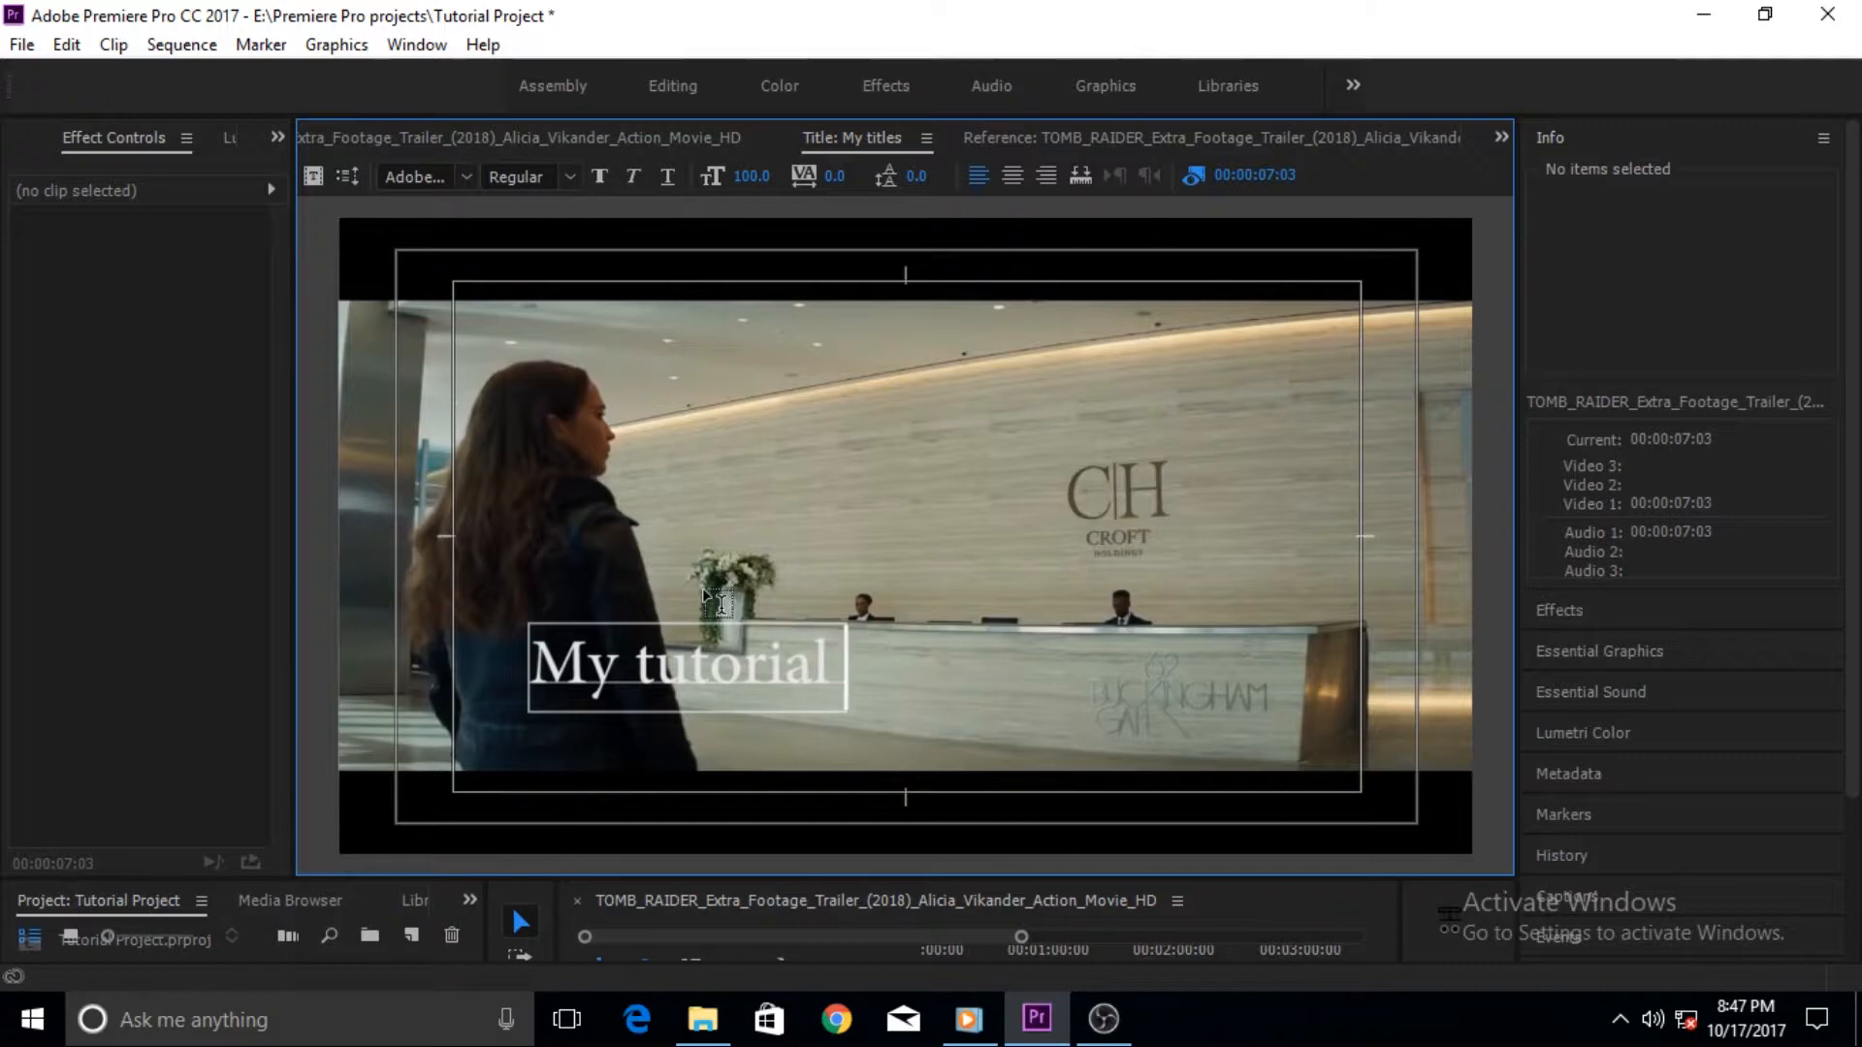
pyautogui.press('Return')
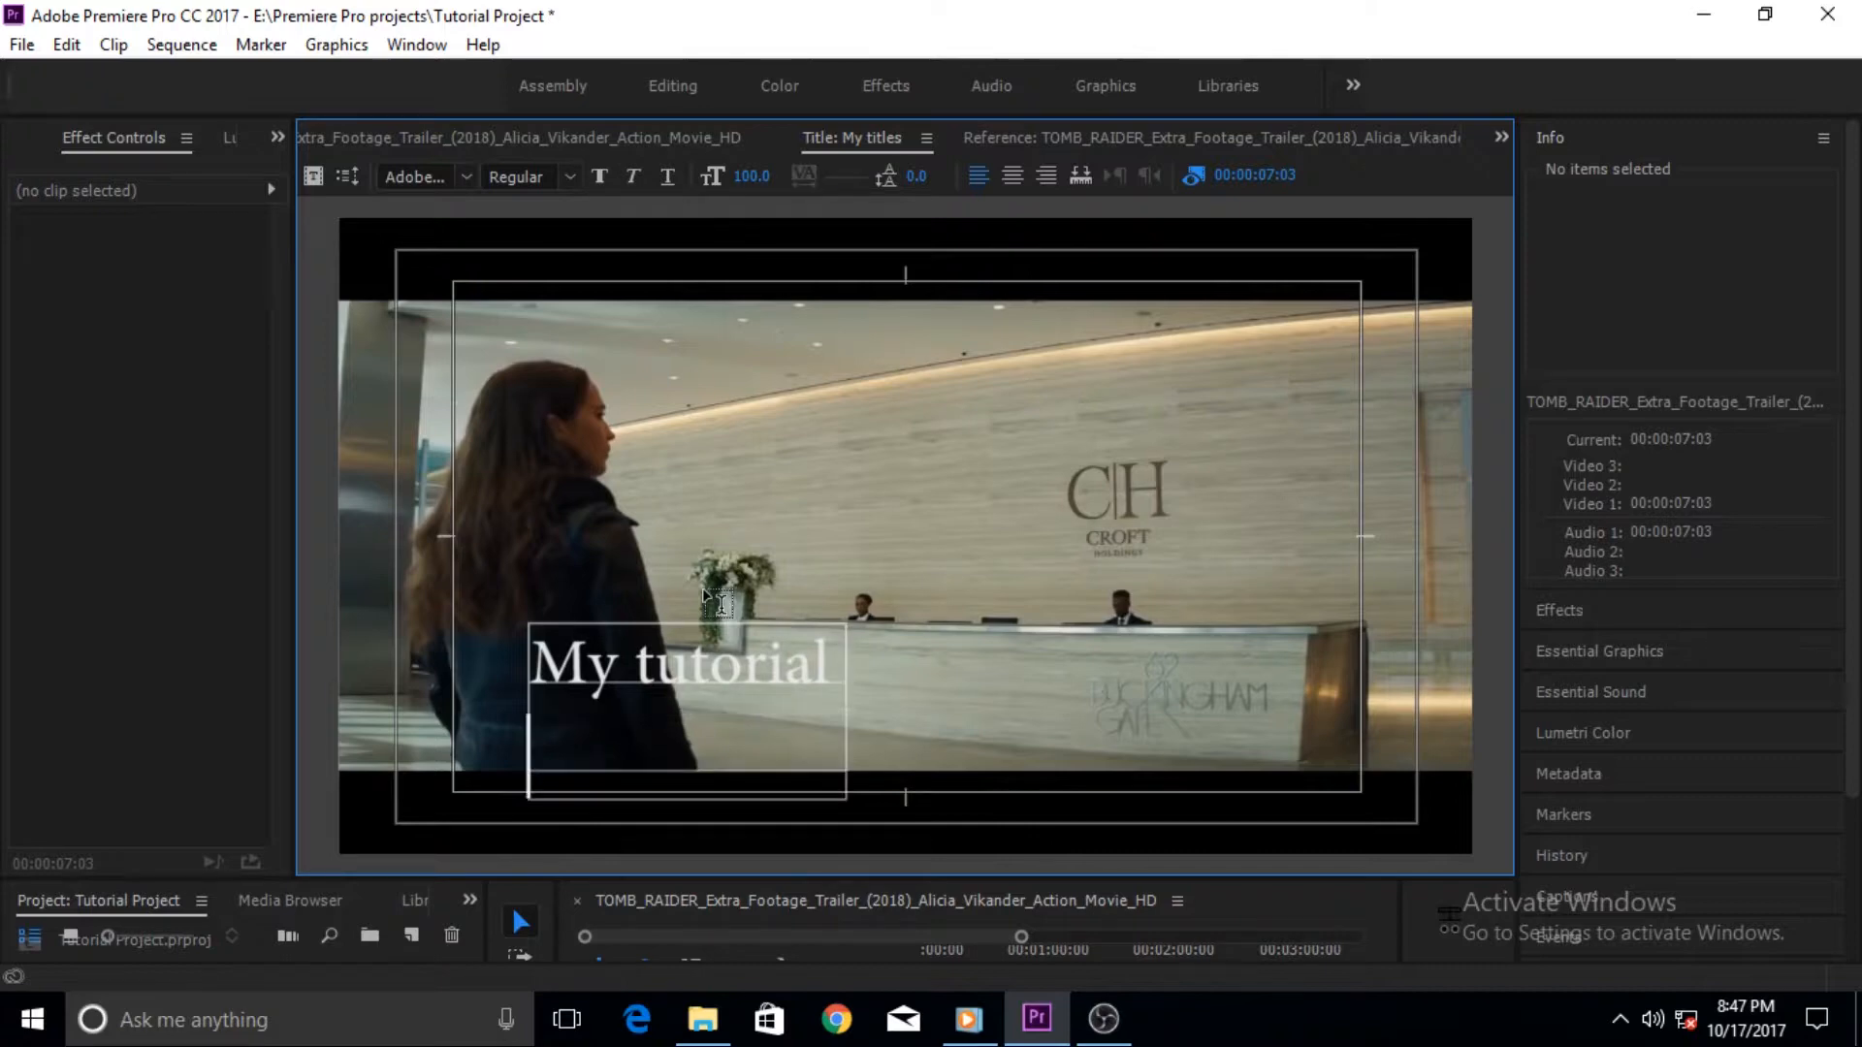
pyautogui.write('titles.')
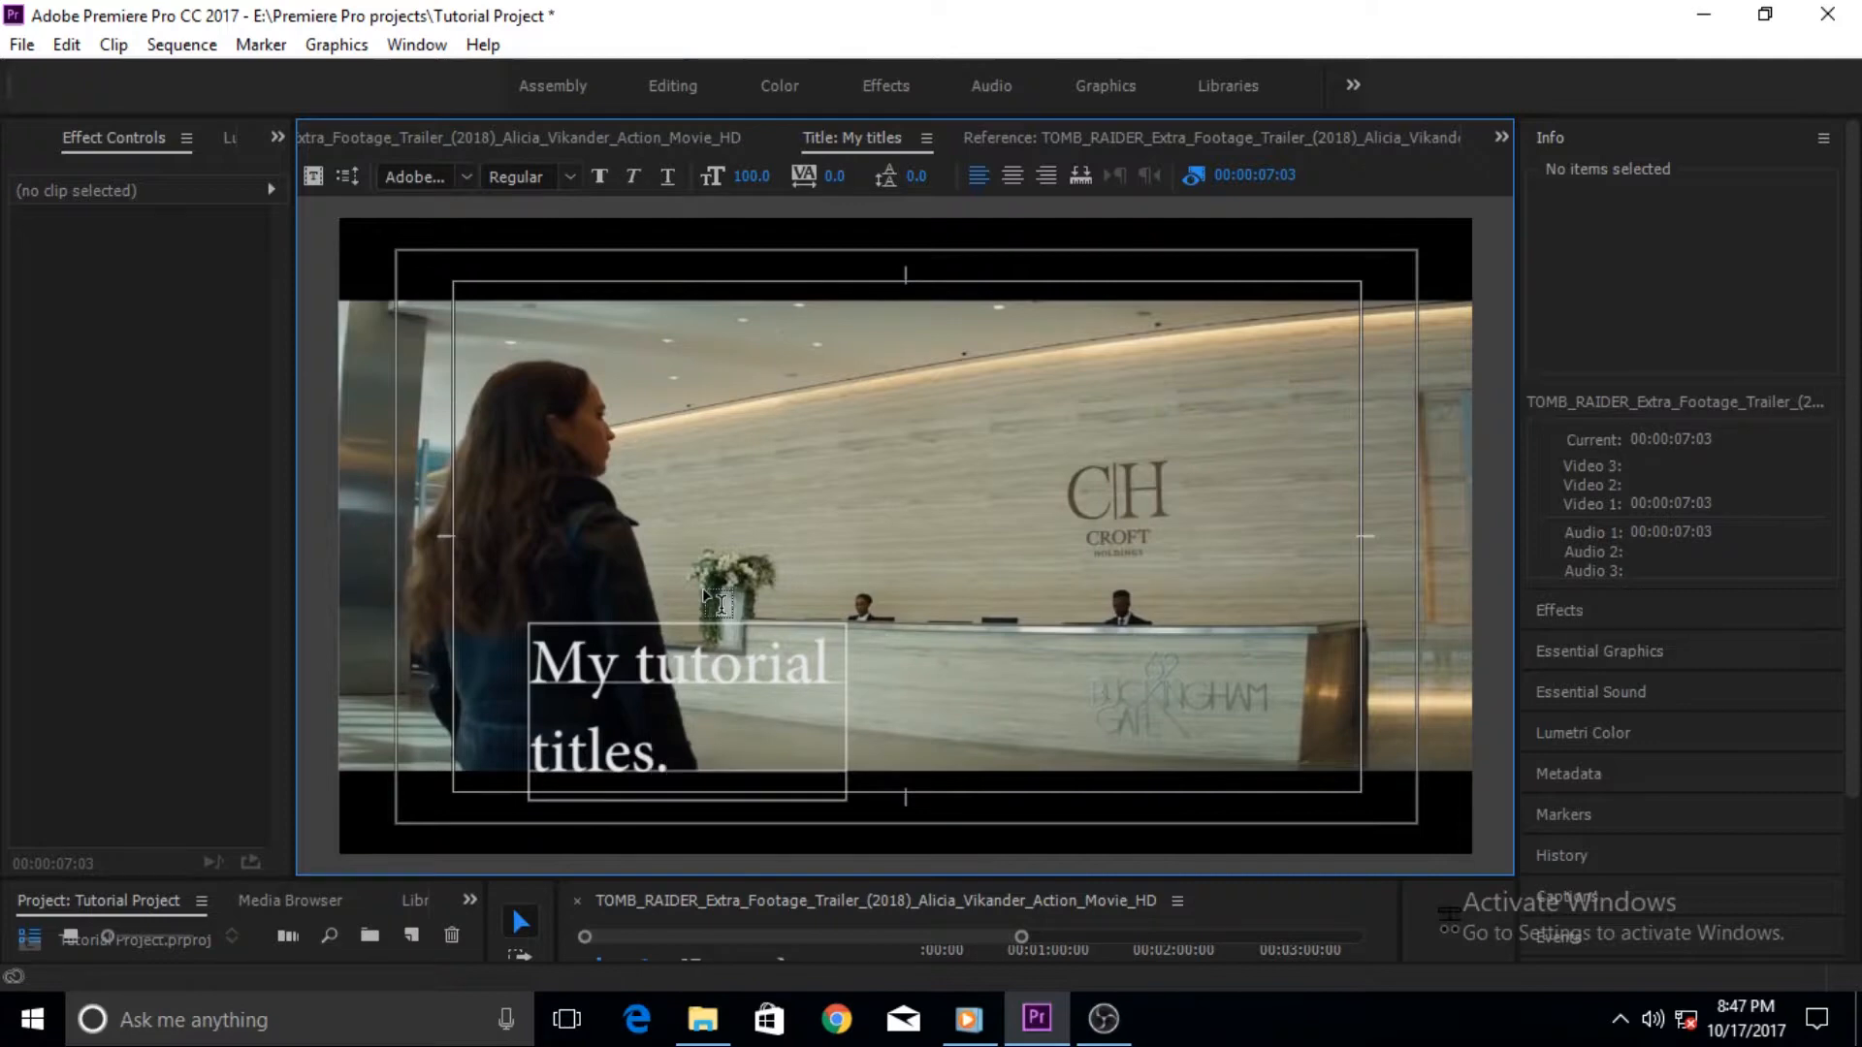
# - Reposition the text box to the lower-left corner inside the safe area
pyautogui.click(725, 735)
pyautogui.moveTo(721, 735); pyautogui.dragTo(662, 730)
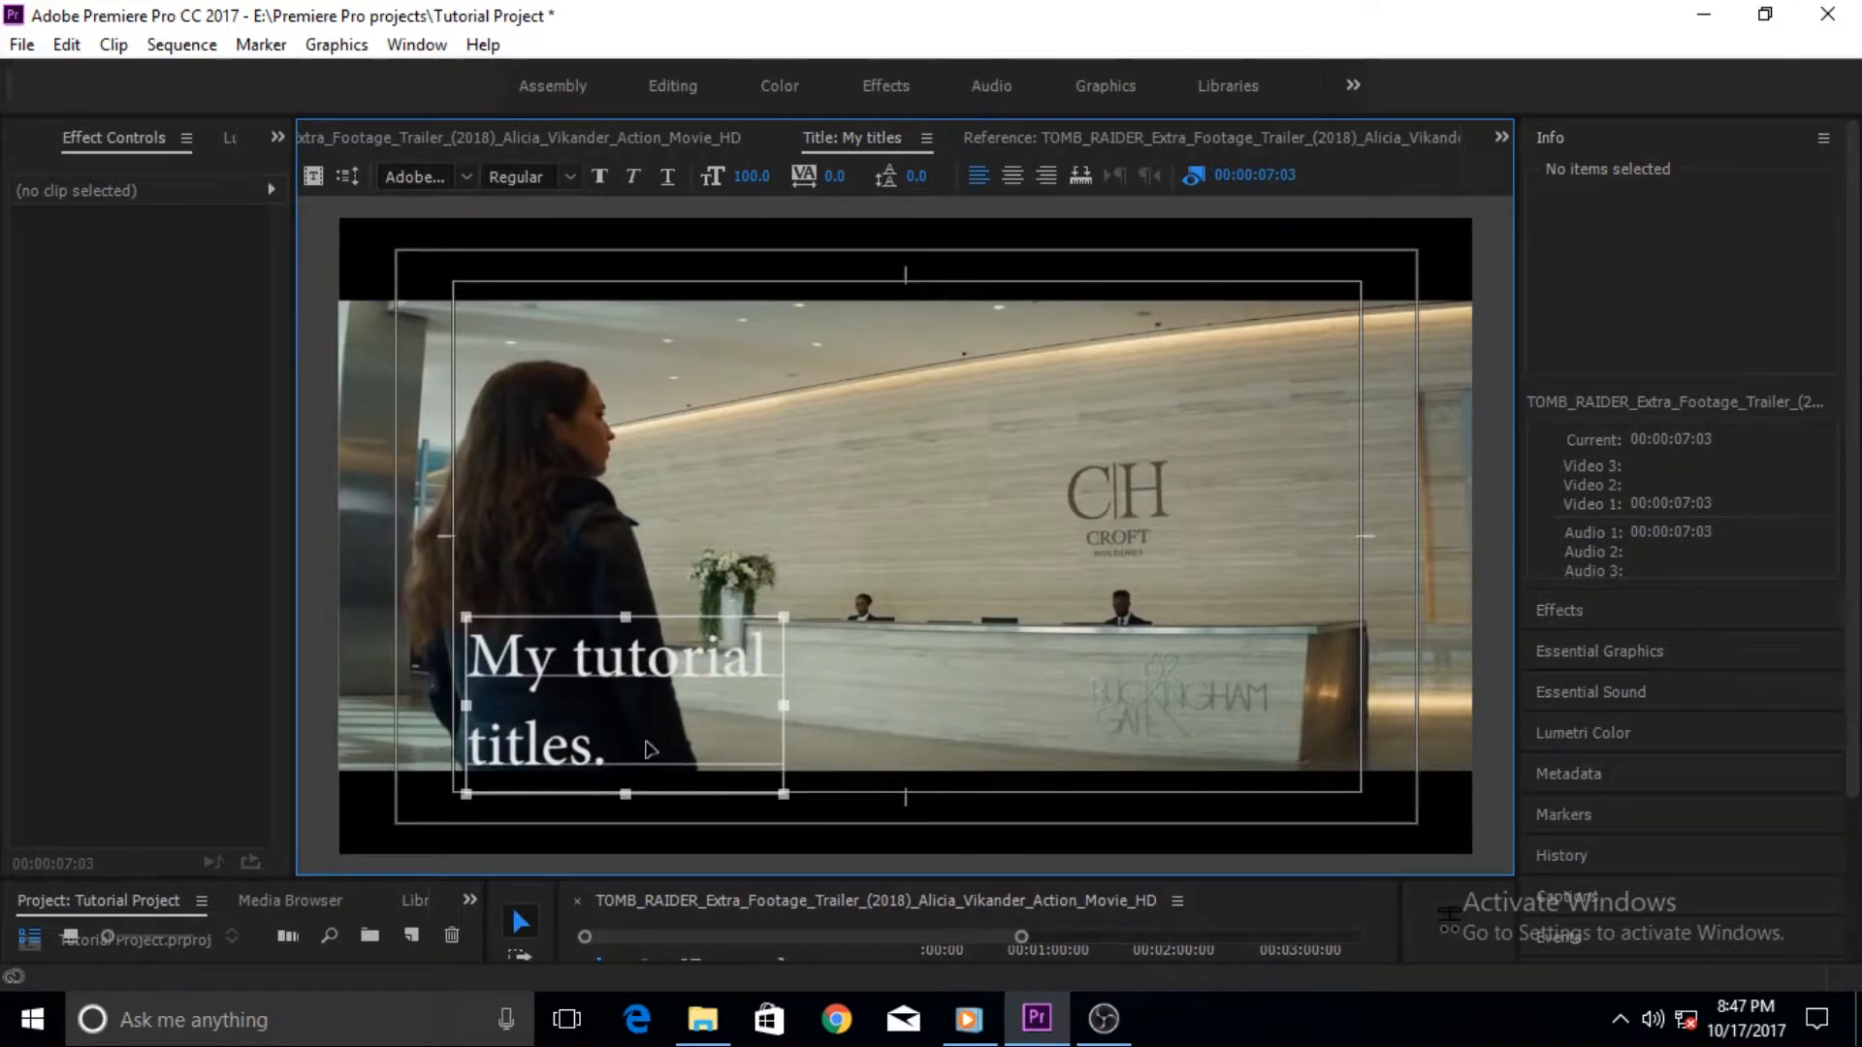
pyautogui.moveTo(1162, 469); pyautogui.dragTo(1230, 417)
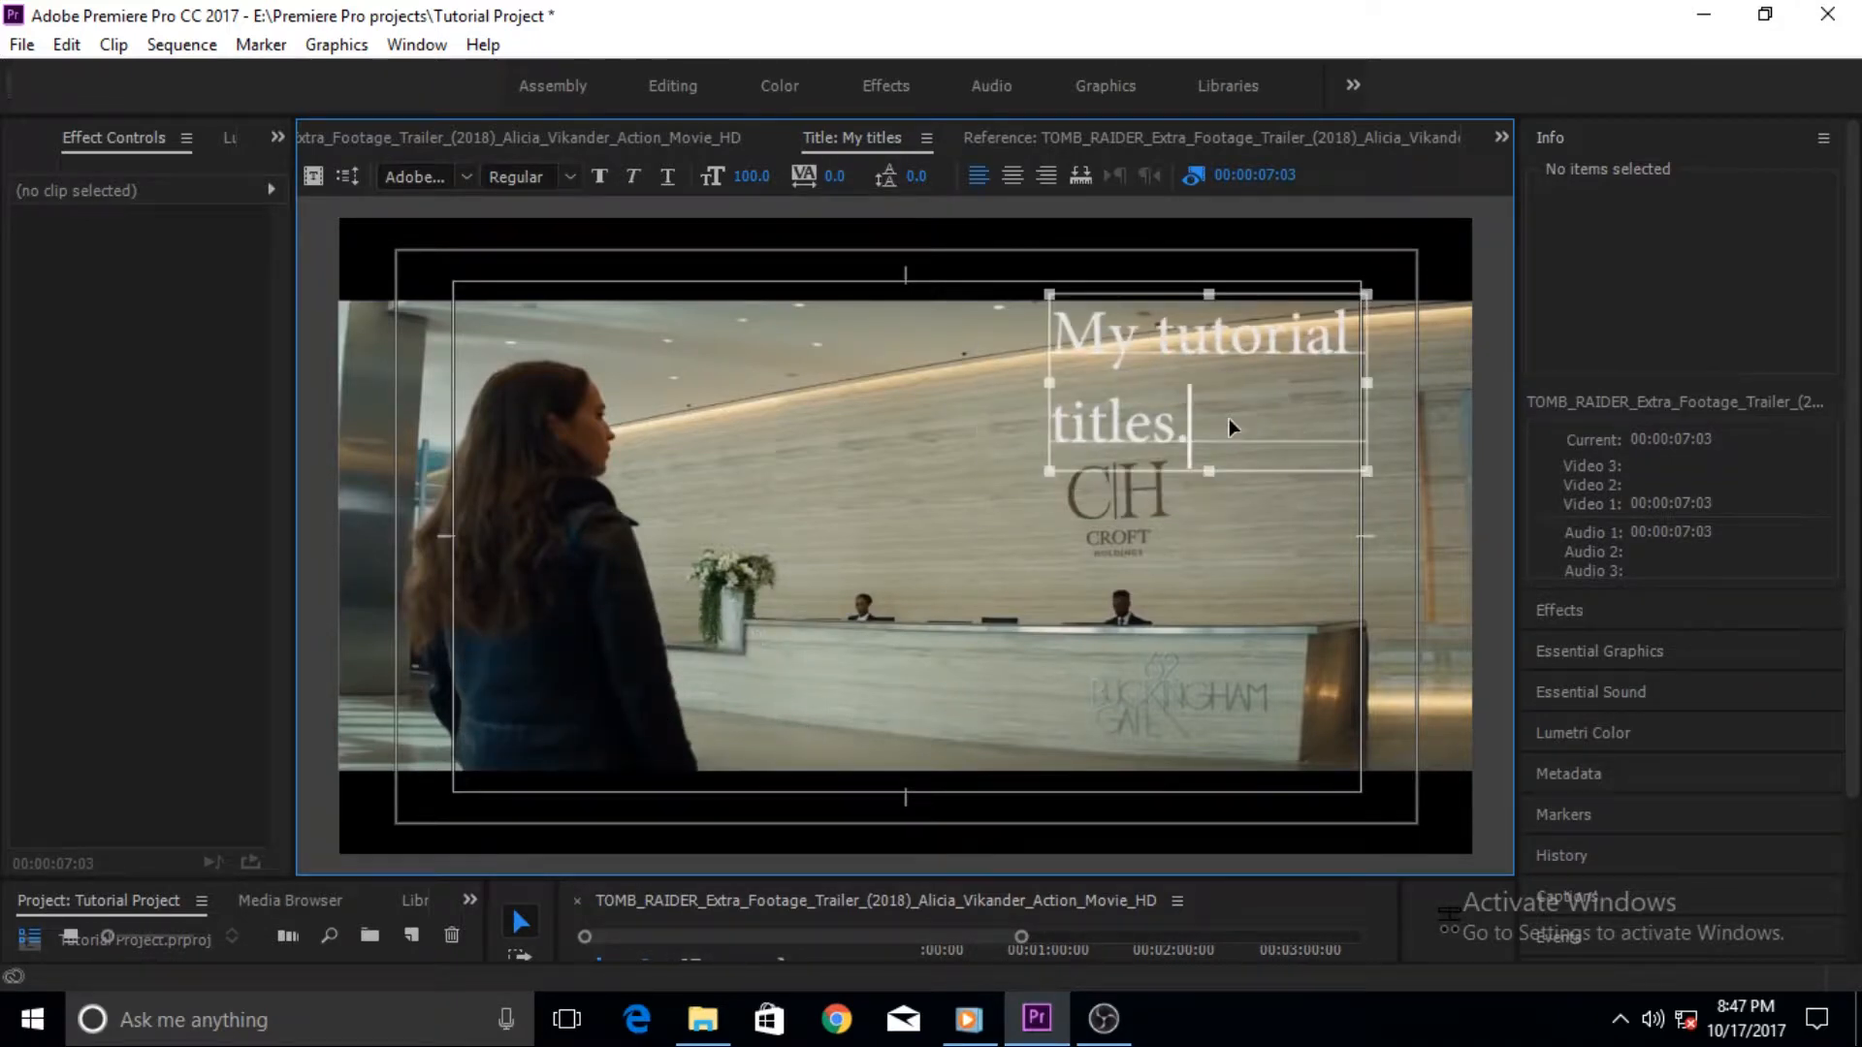
pyautogui.moveTo(607, 719); pyautogui.dragTo(643, 758)
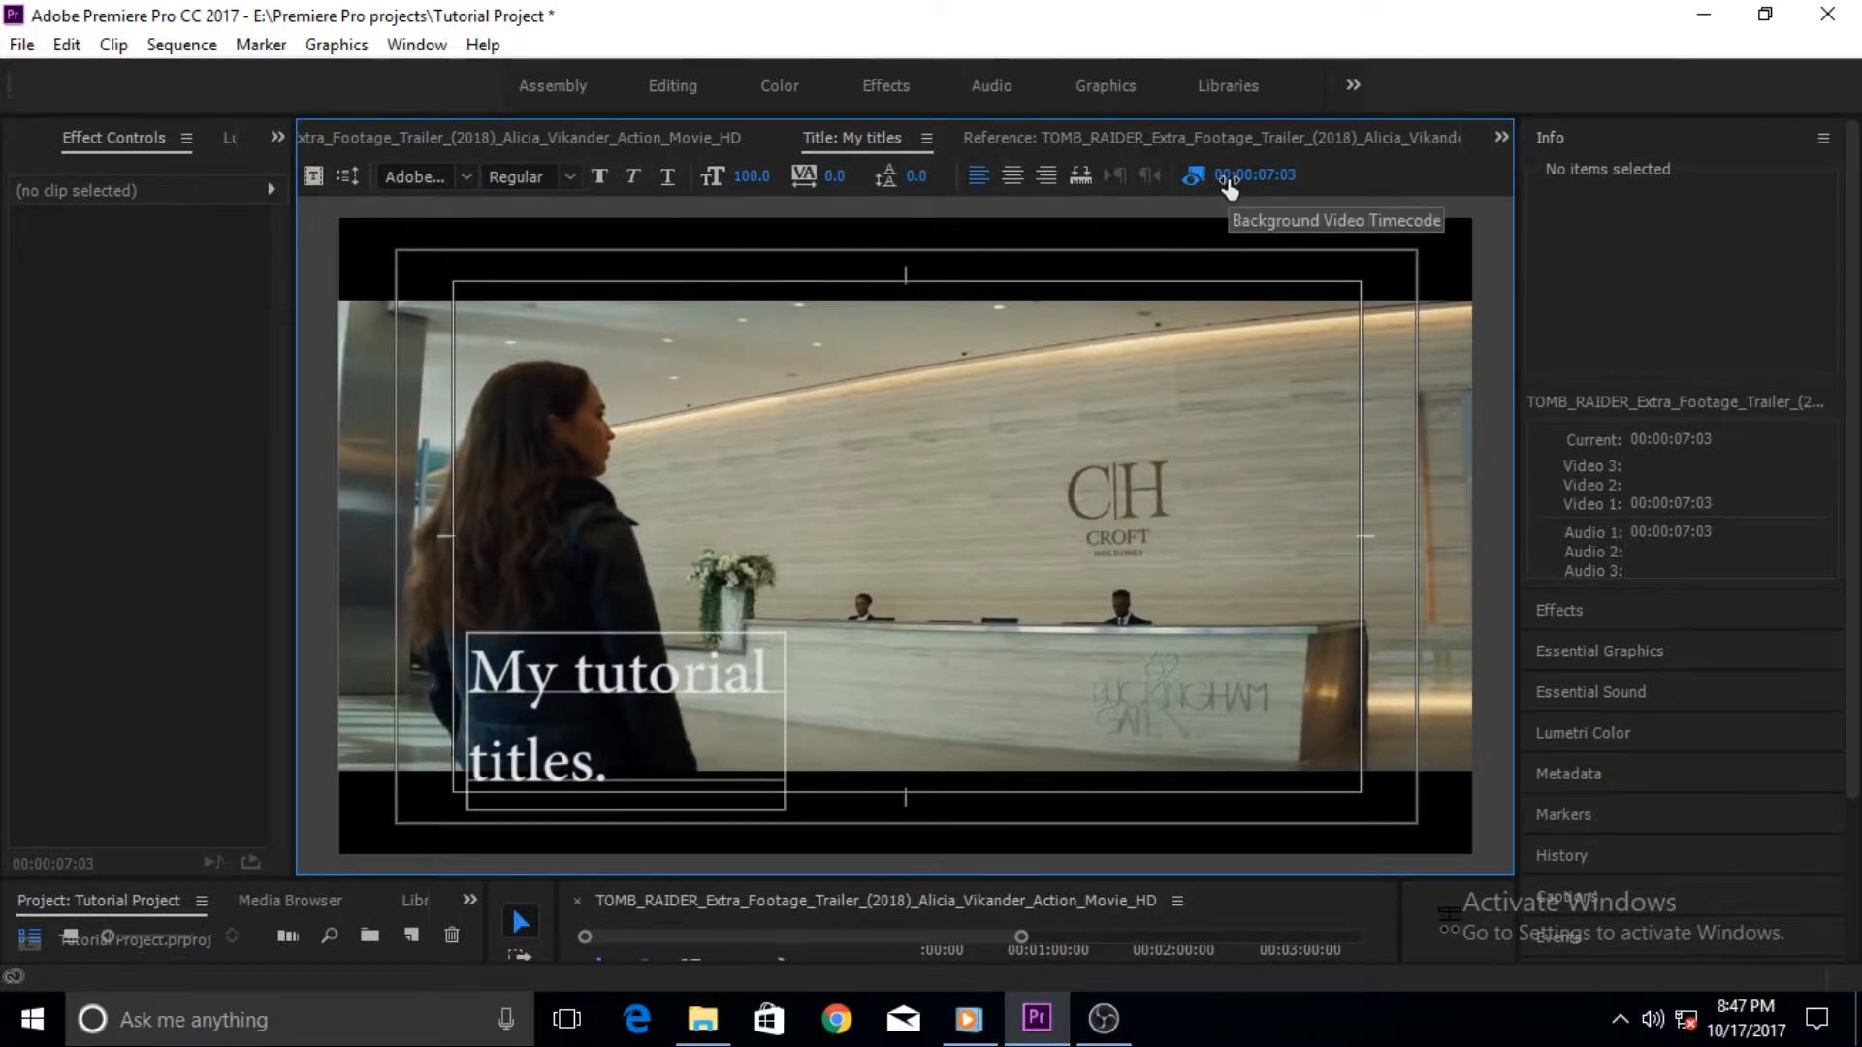
# - Set the title text font to Myriad Arabic with the Bold style
pyautogui.click(468, 178)
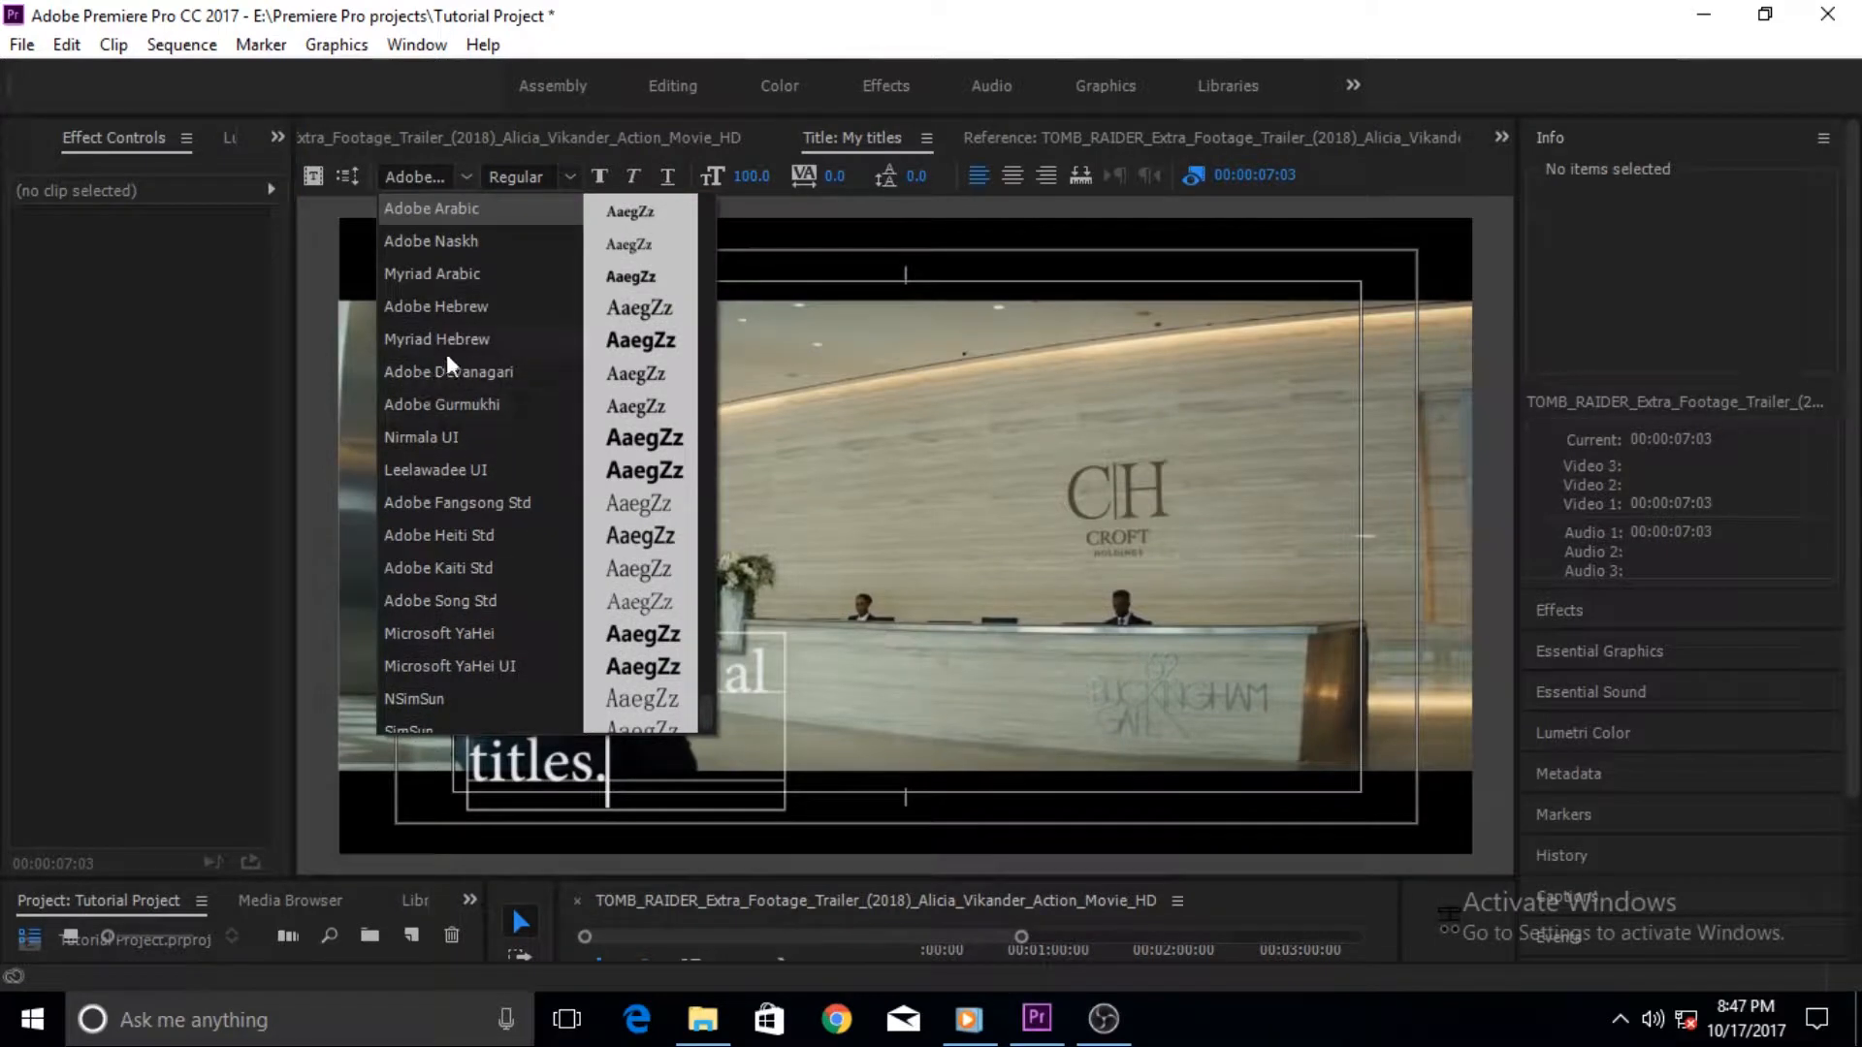
pyautogui.click(427, 274)
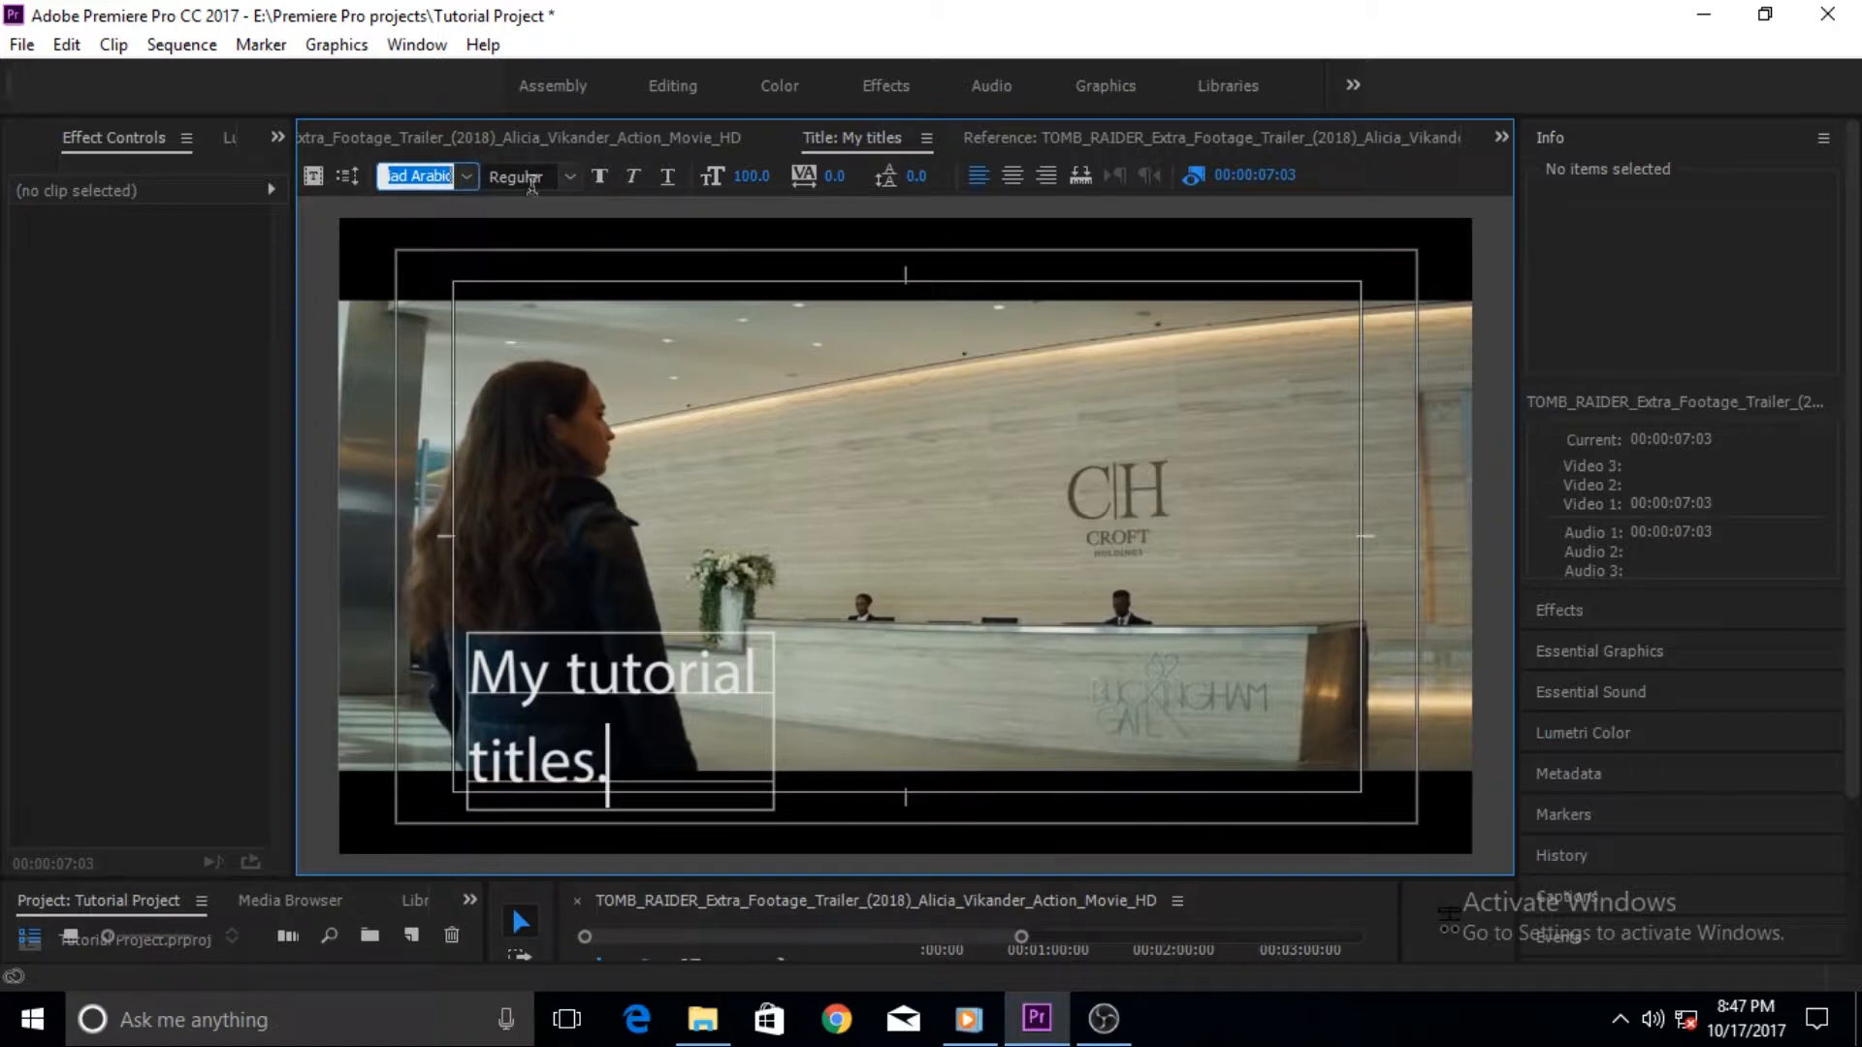
pyautogui.click(571, 181)
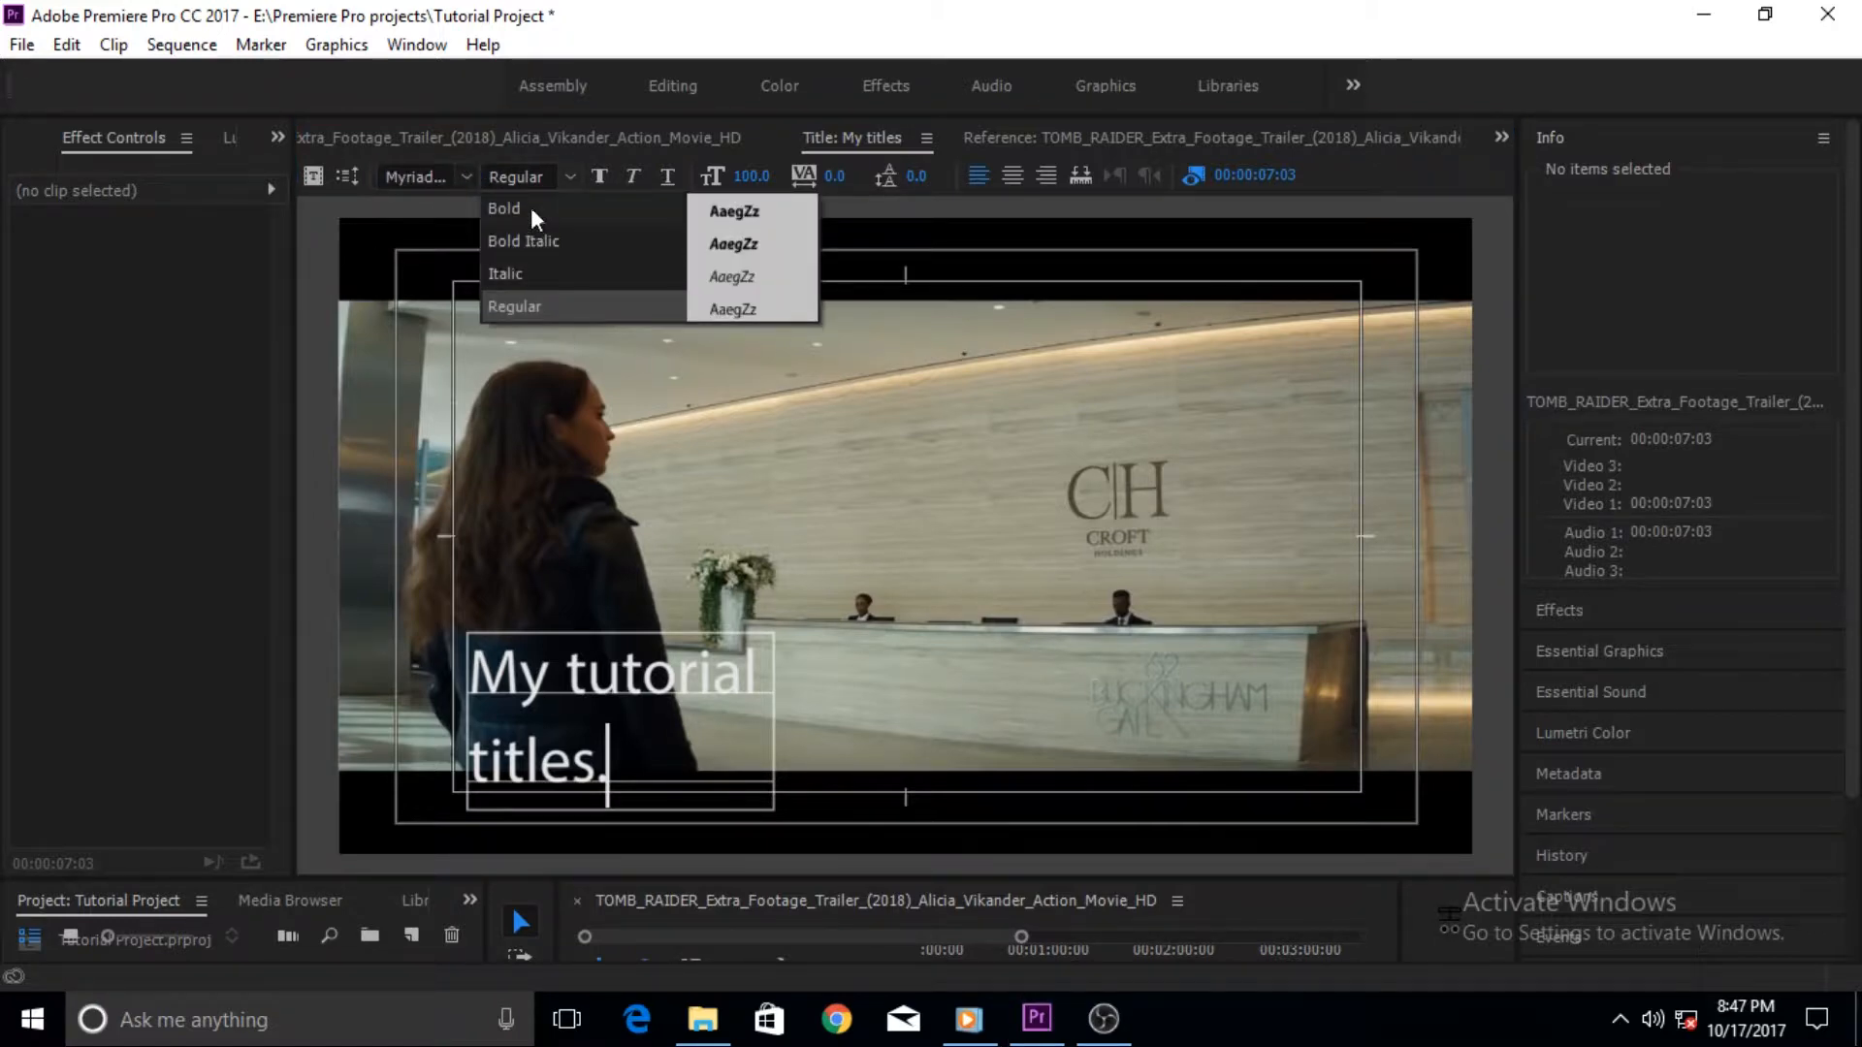
pyautogui.click(531, 211)
# - Toggle italic and underline formatting on the text on and back off
pyautogui.click(635, 177)
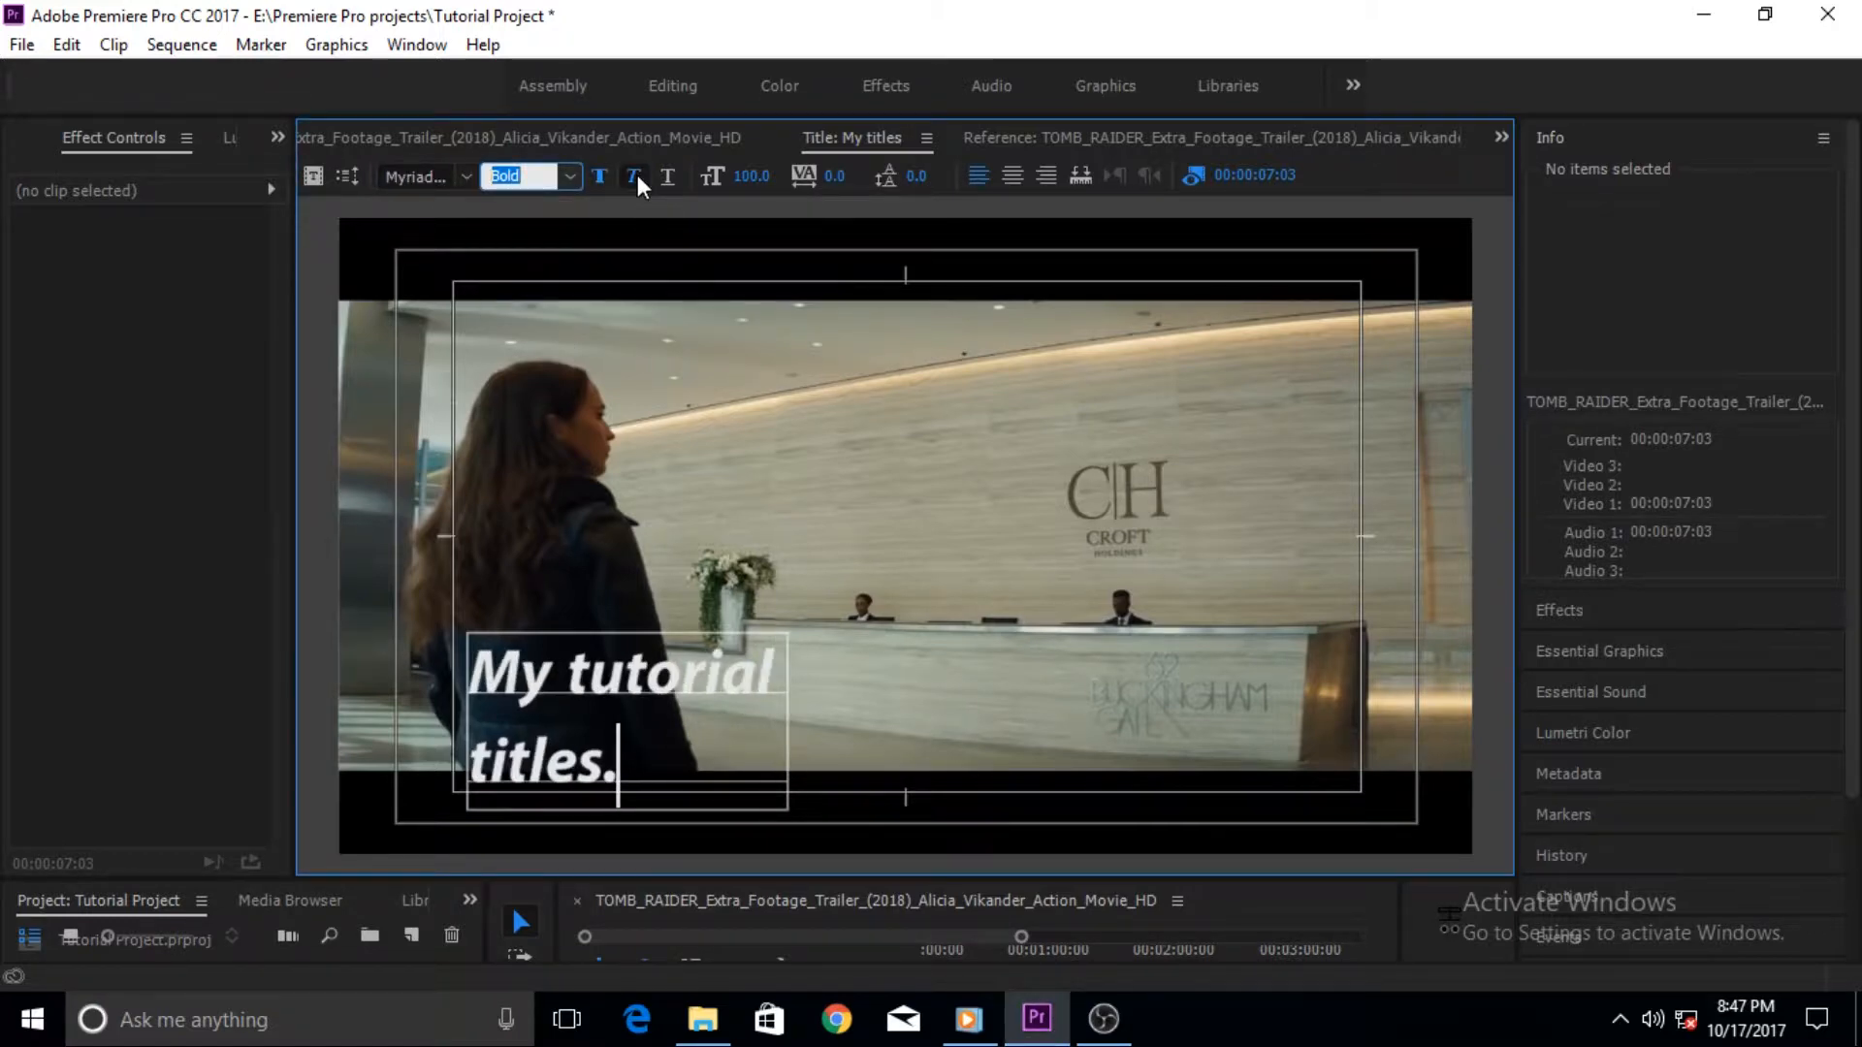
pyautogui.click(637, 174)
pyautogui.click(667, 174)
pyautogui.click(666, 175)
# - Set the font size to 101, then select the "titles." line and reduce its size to 84
pyautogui.moveTo(752, 177)
pyautogui.mouseDown()
pyautogui.moveTo(790, 177)
pyautogui.moveTo(754, 176)
pyautogui.mouseUp()
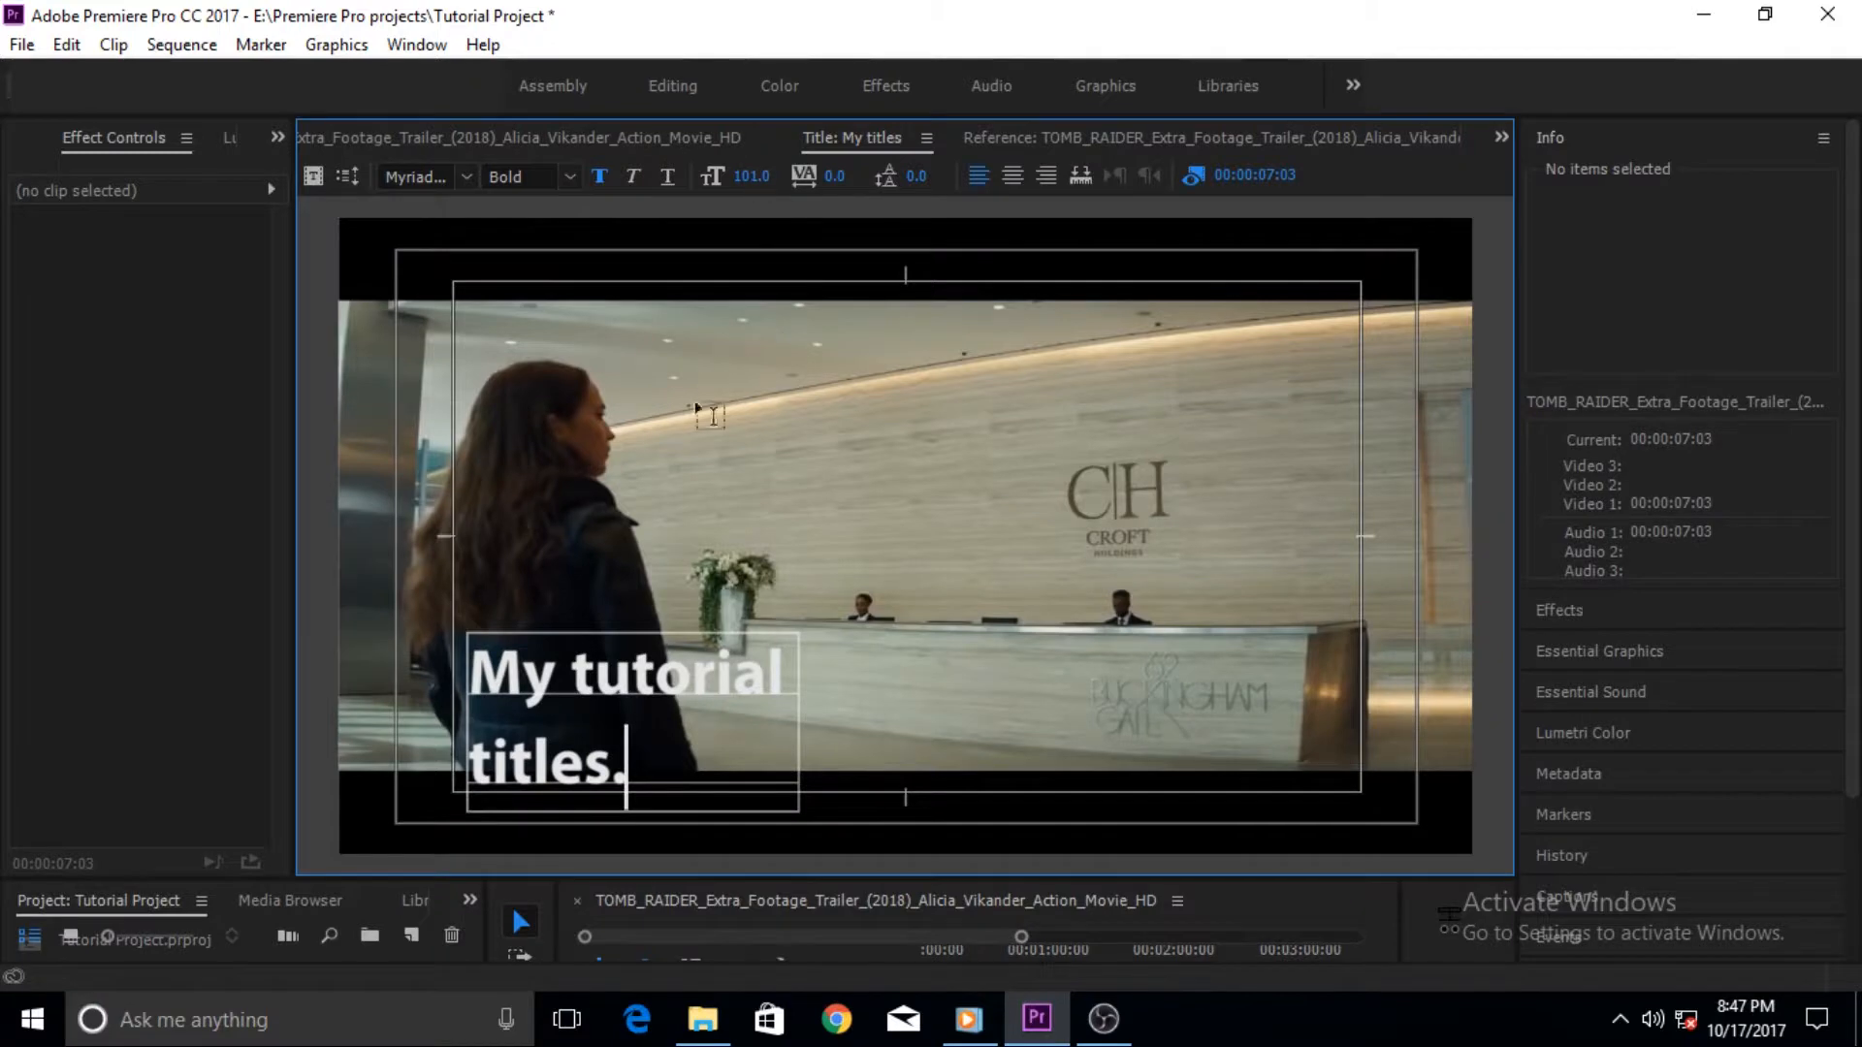
pyautogui.moveTo(635, 744); pyautogui.dragTo(473, 757)
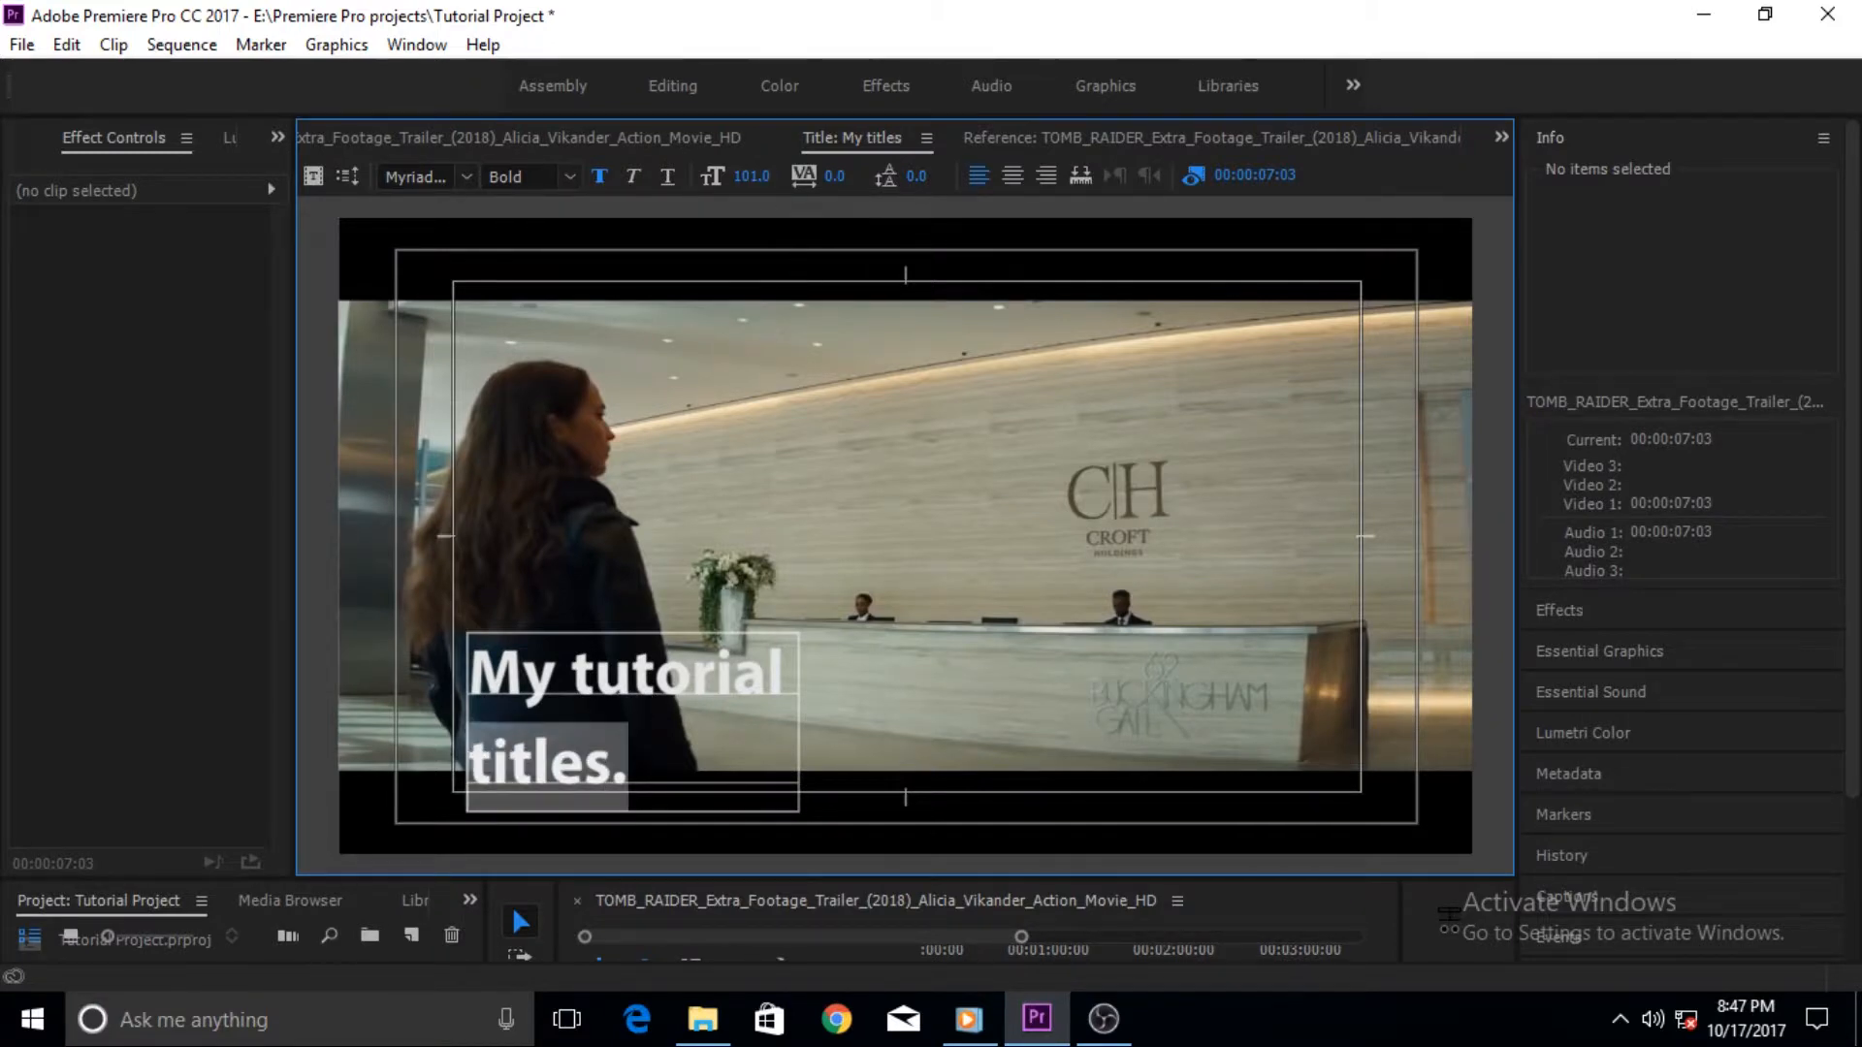
pyautogui.moveTo(757, 177); pyautogui.dragTo(742, 177)
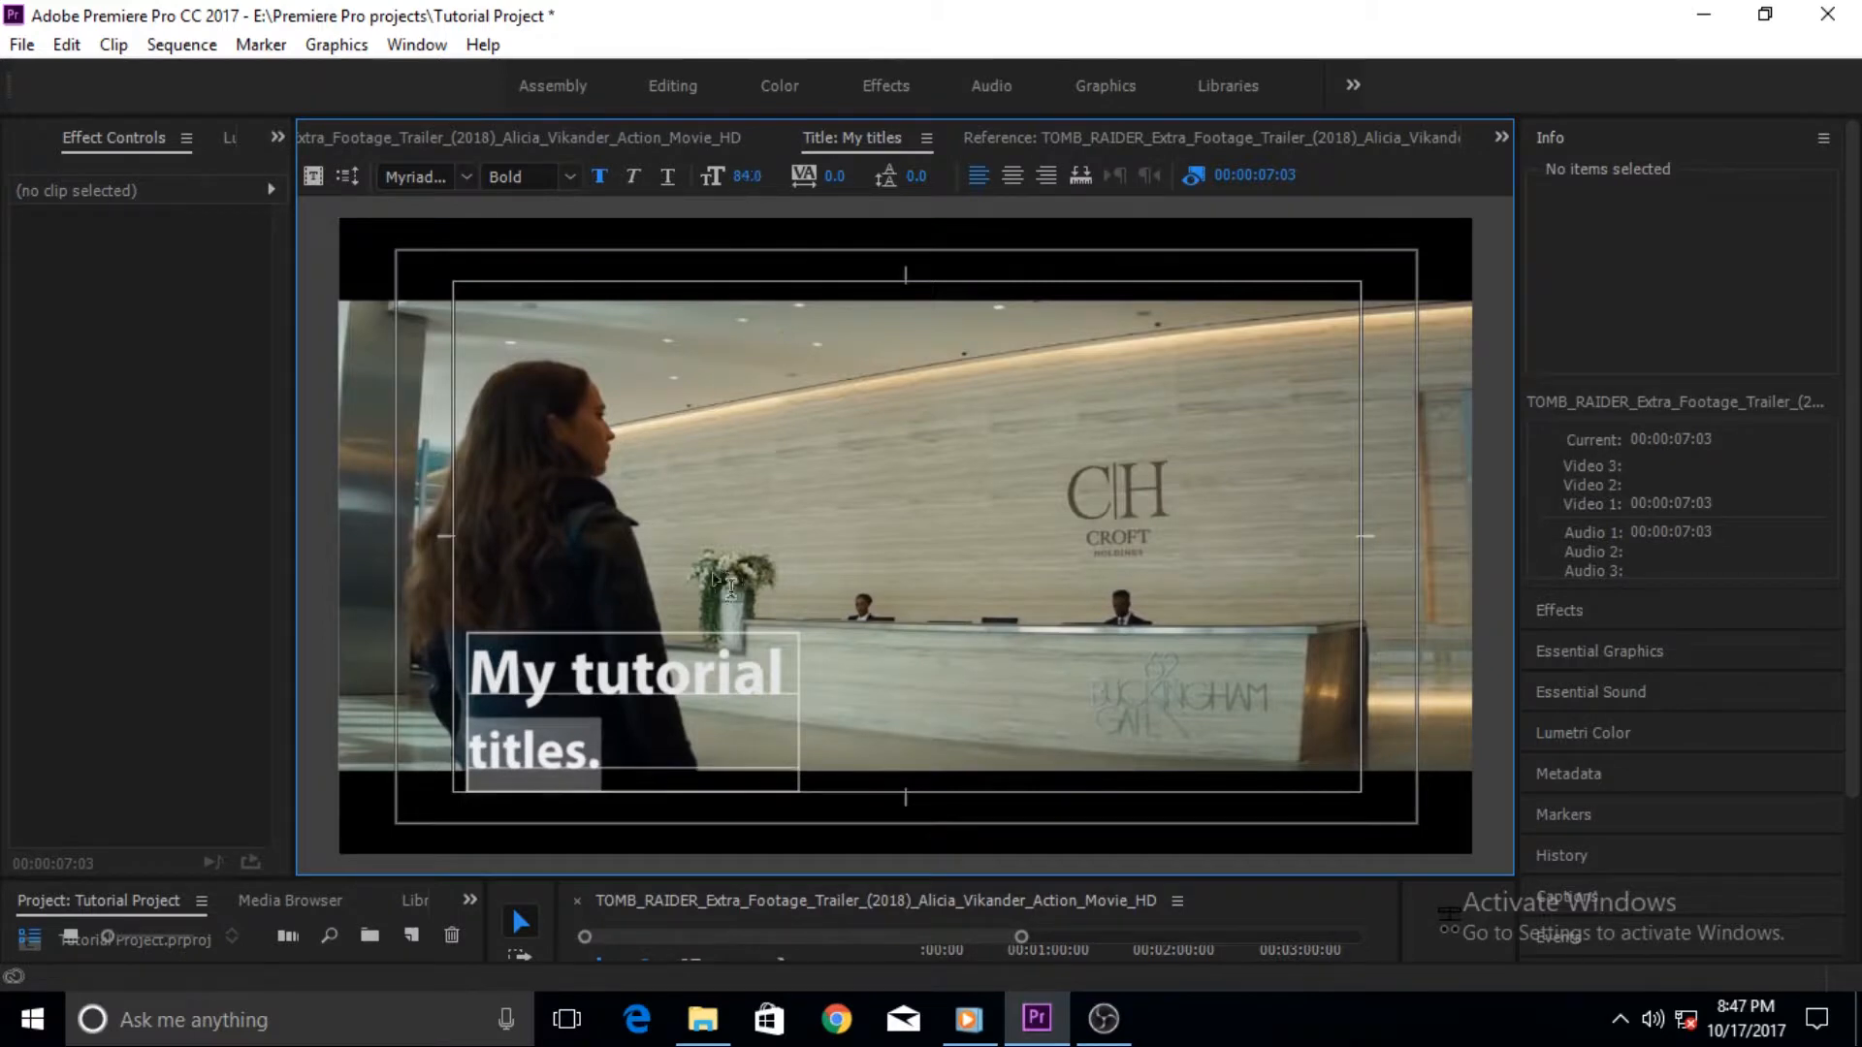
# - Nudge the text box slightly downward and deselect it
pyautogui.moveTo(671, 756); pyautogui.dragTo(673, 766)
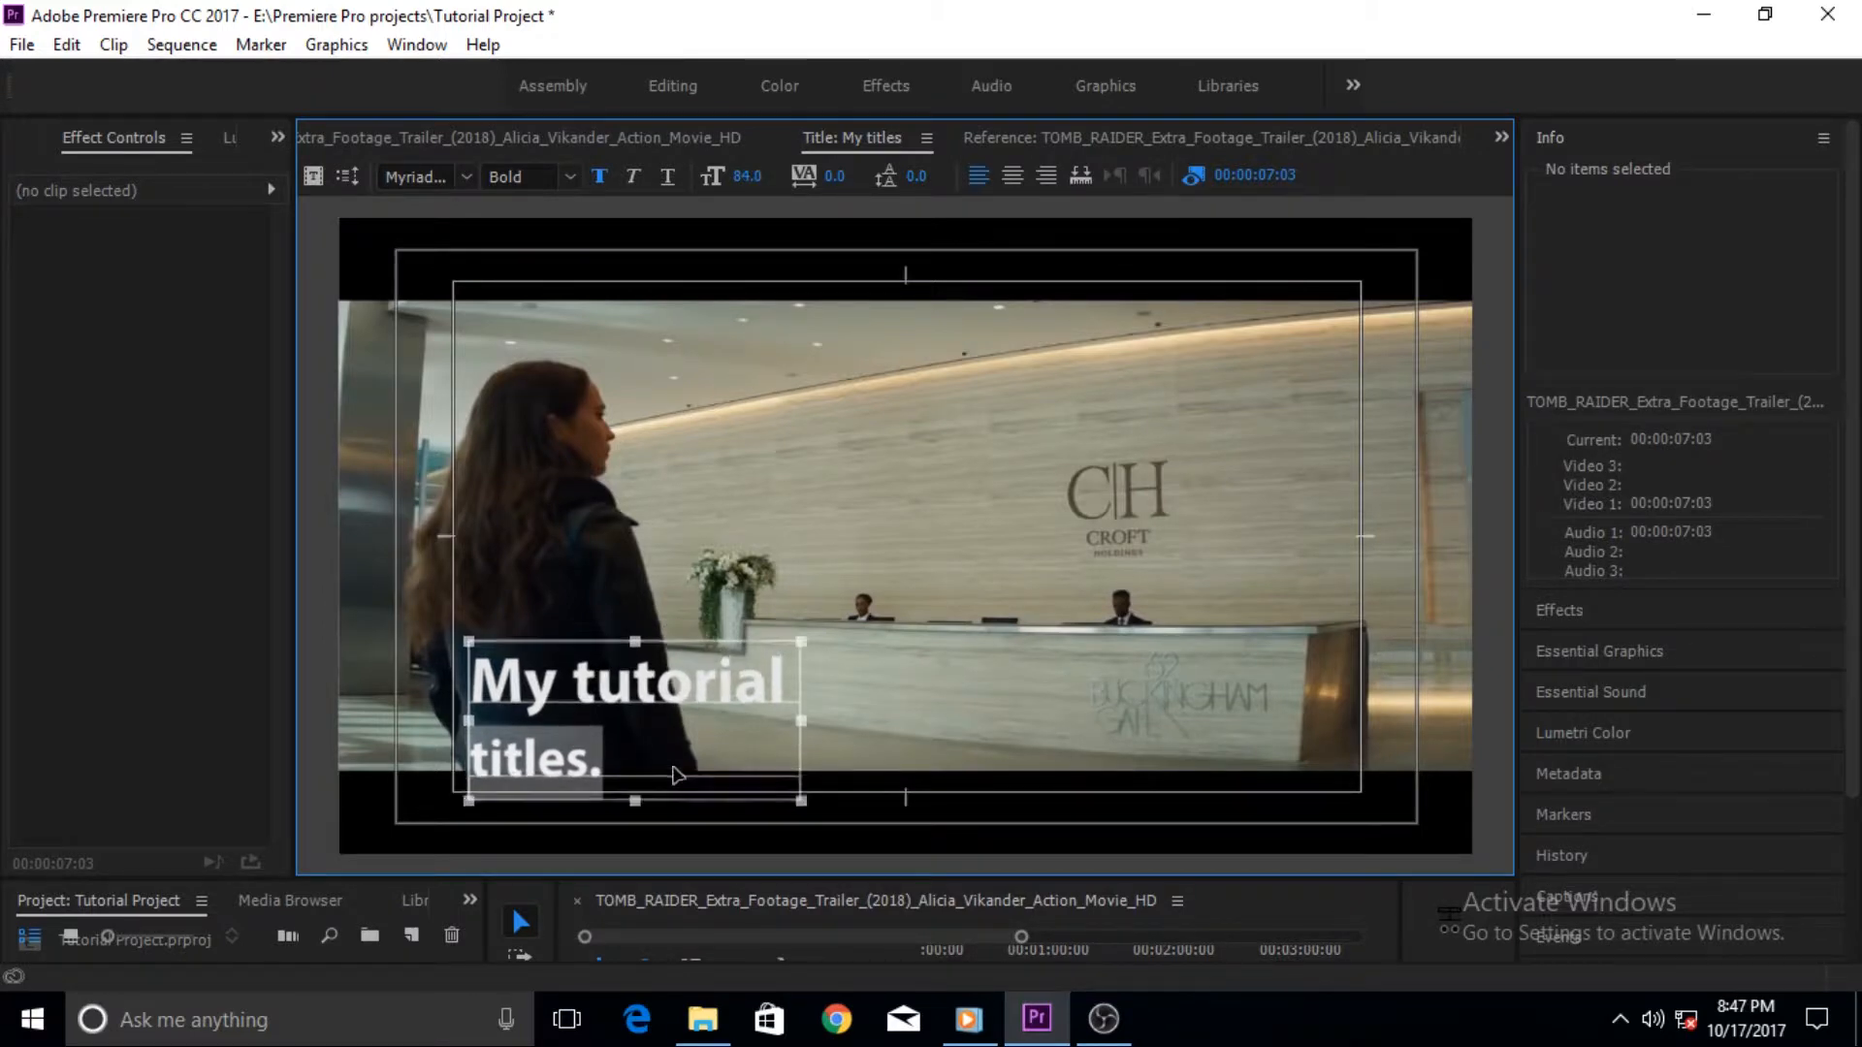
pyautogui.click(900, 593)
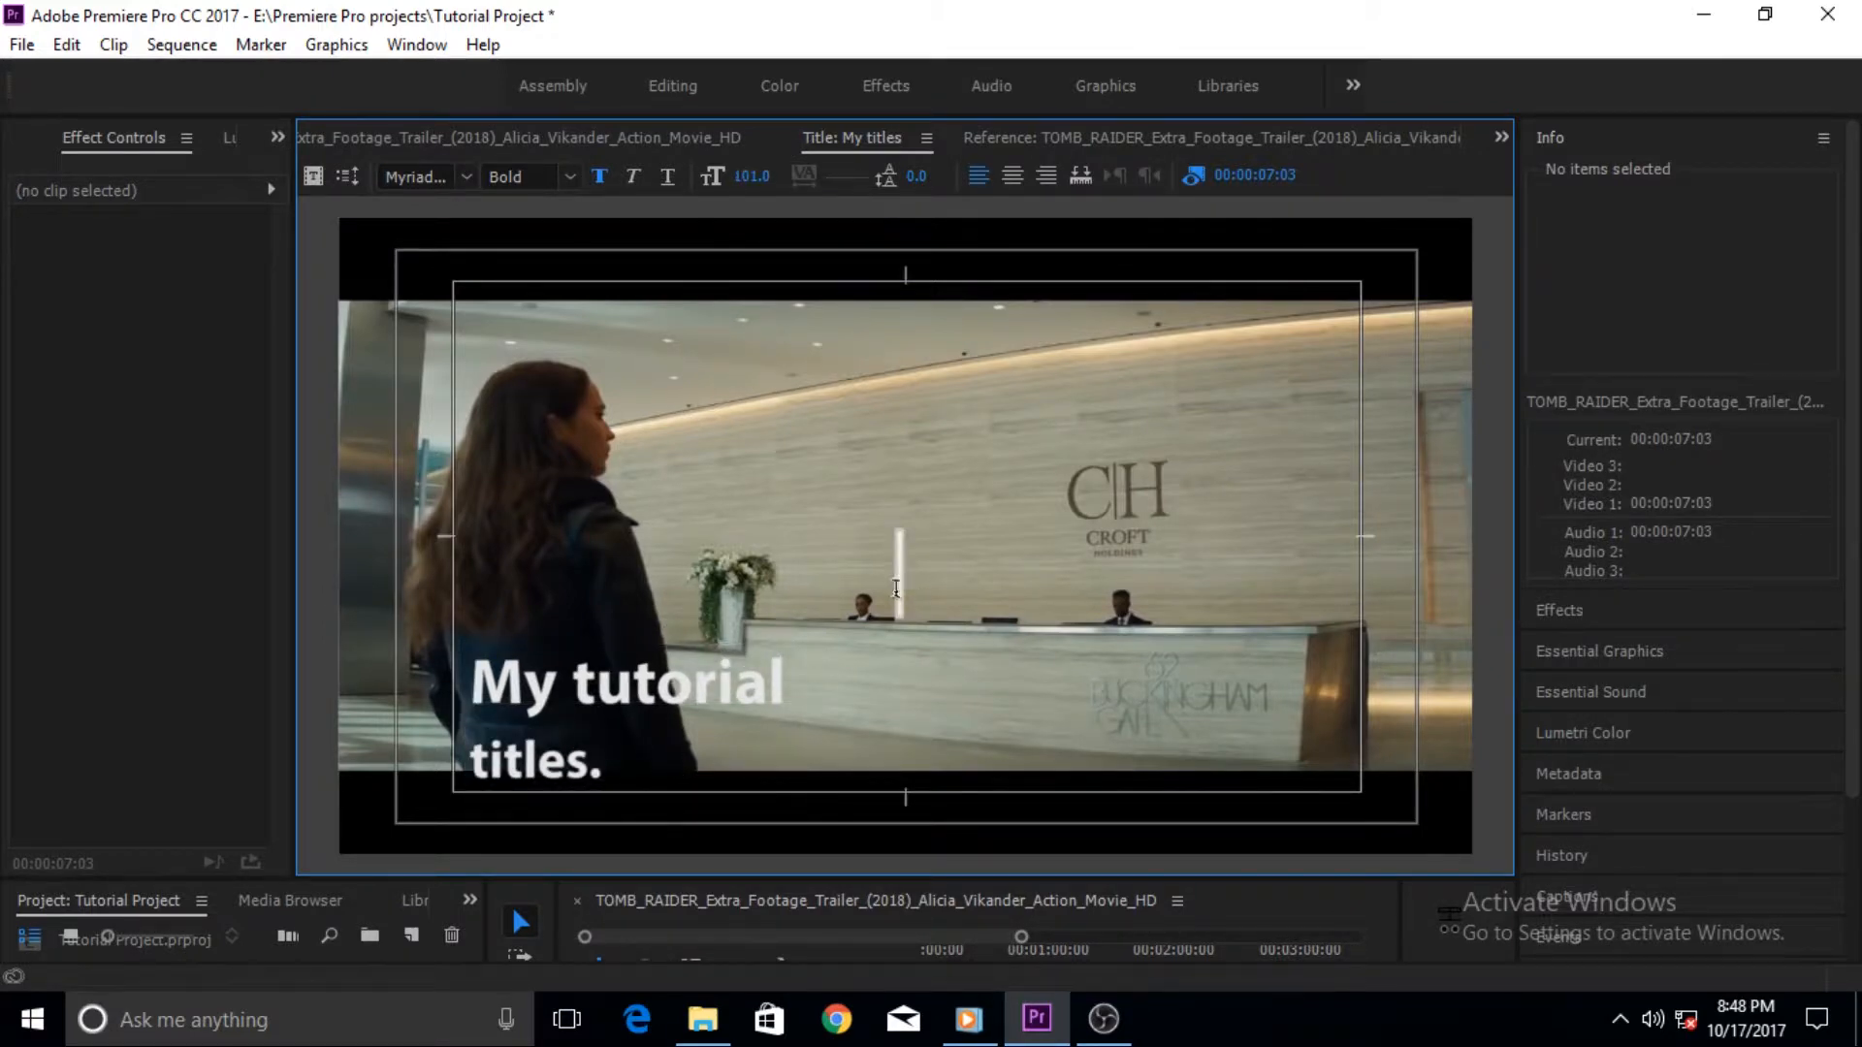
pyautogui.click(840, 590)
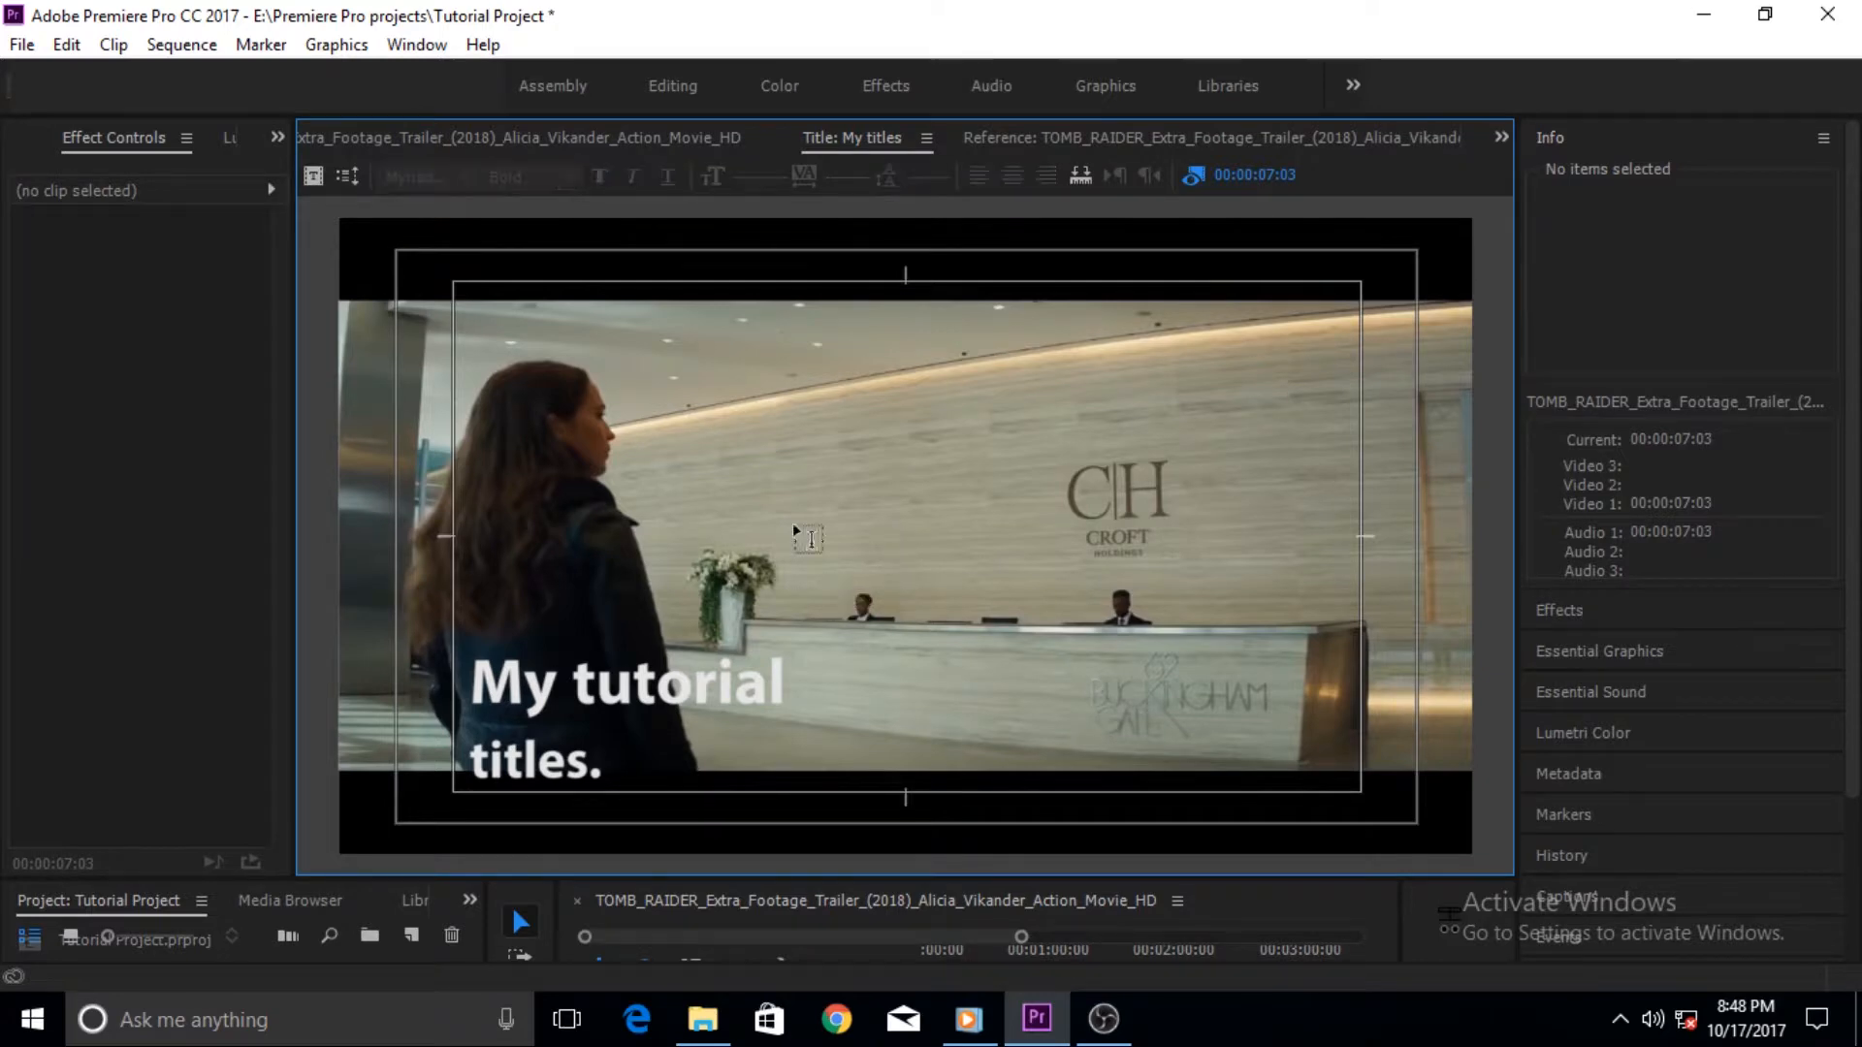
# - Switch the title text to center alignment and back to left alignment, then leave text editing
pyautogui.click(562, 685)
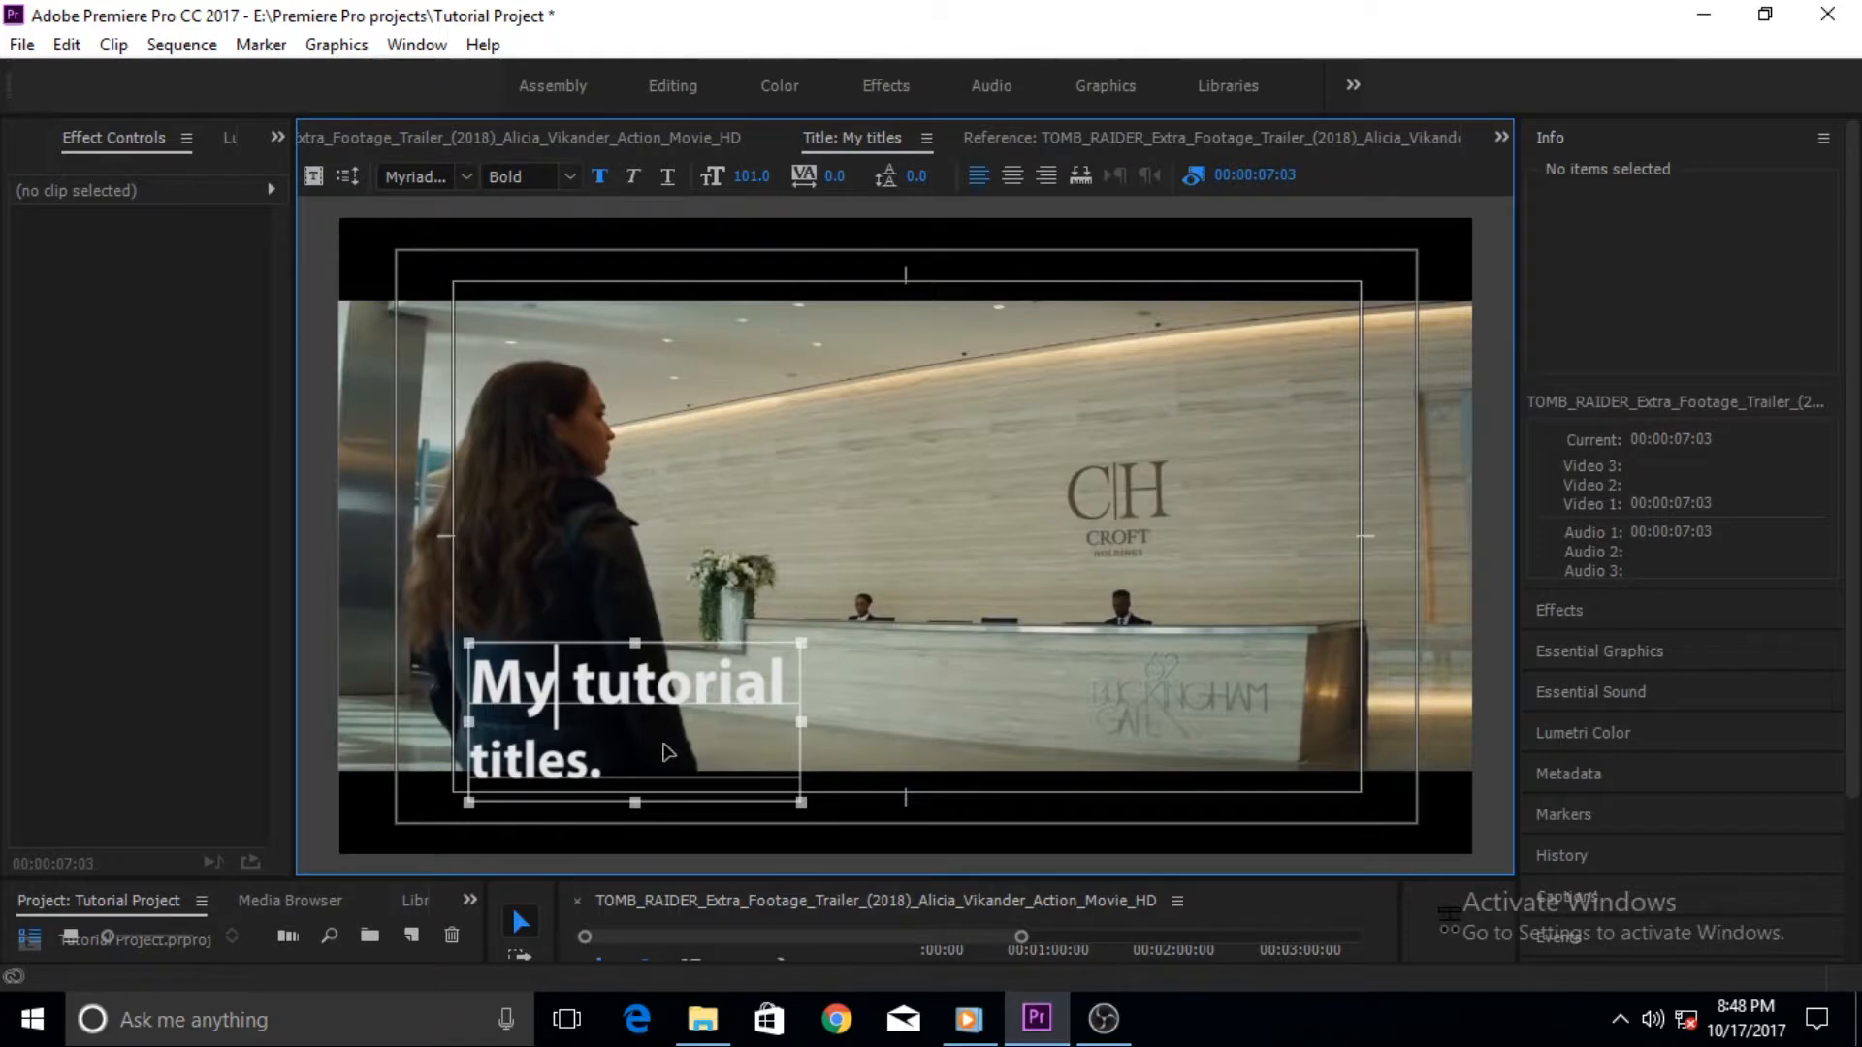
pyautogui.click(1010, 176)
pyautogui.click(968, 167)
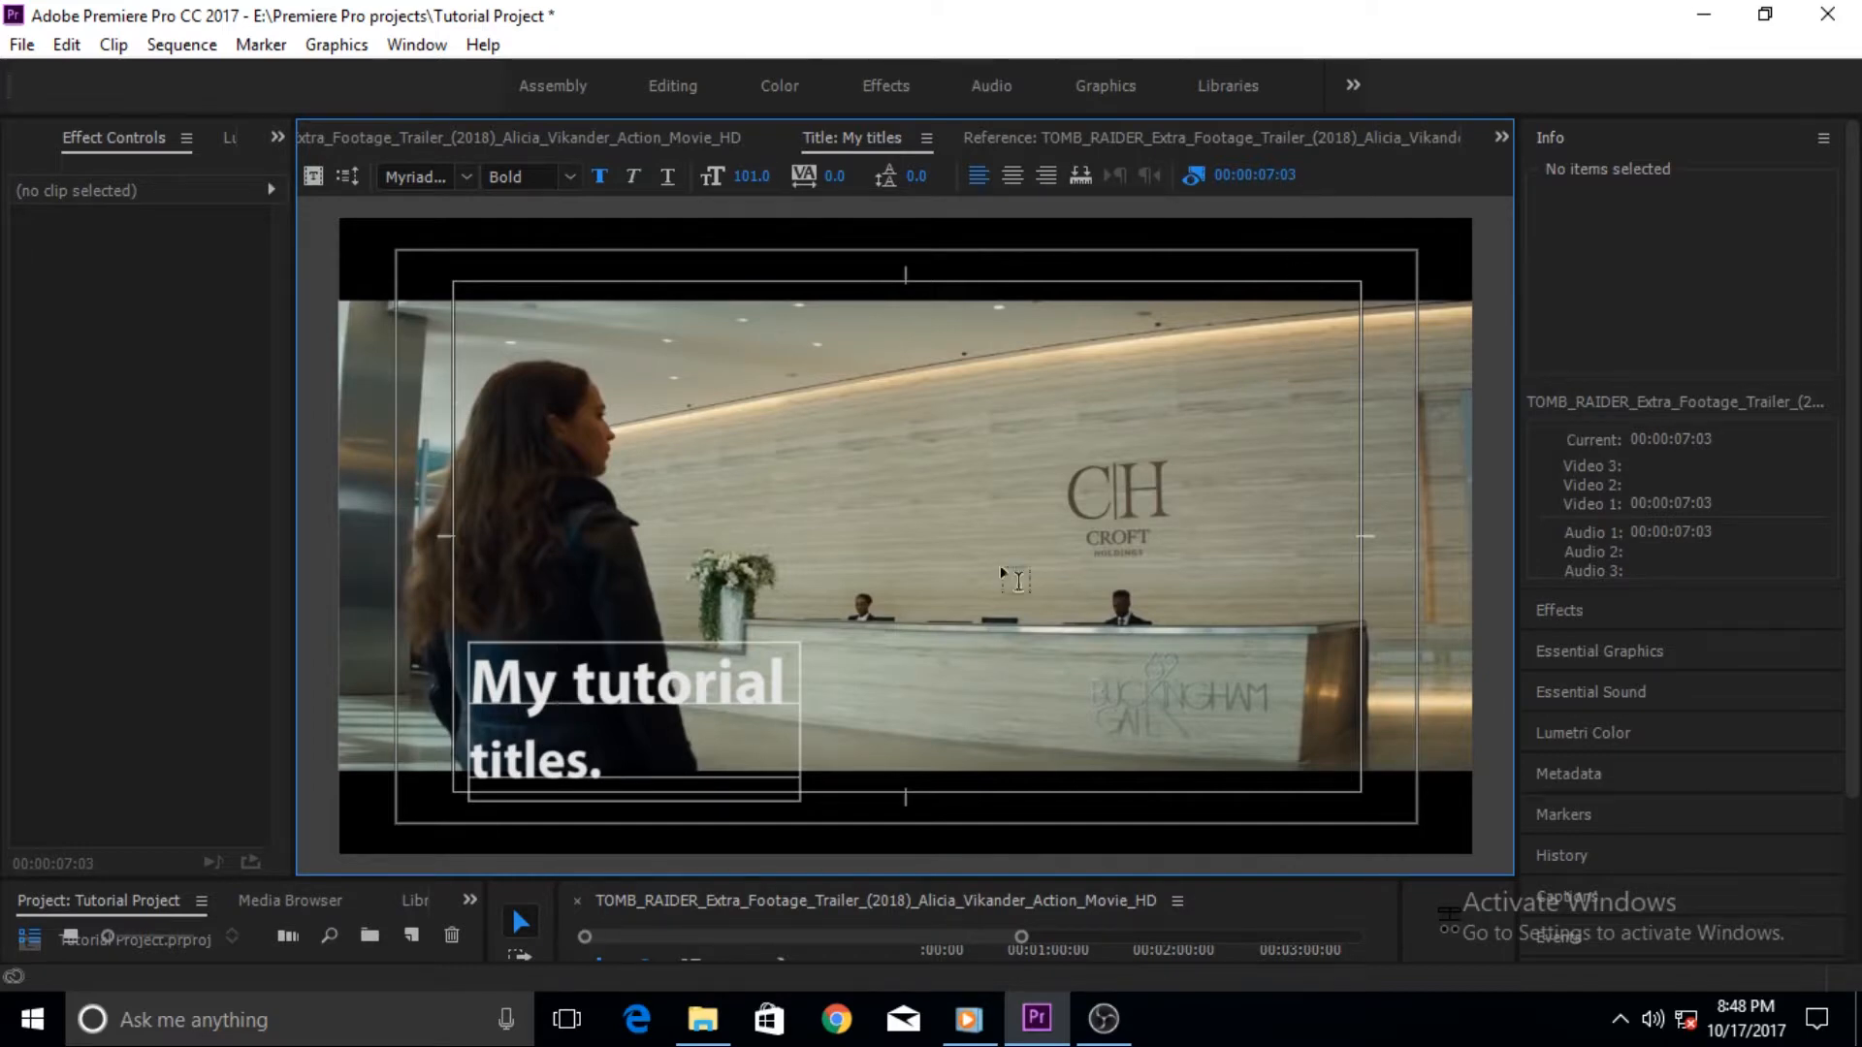
pyautogui.click(605, 768)
pyautogui.press('Escape')
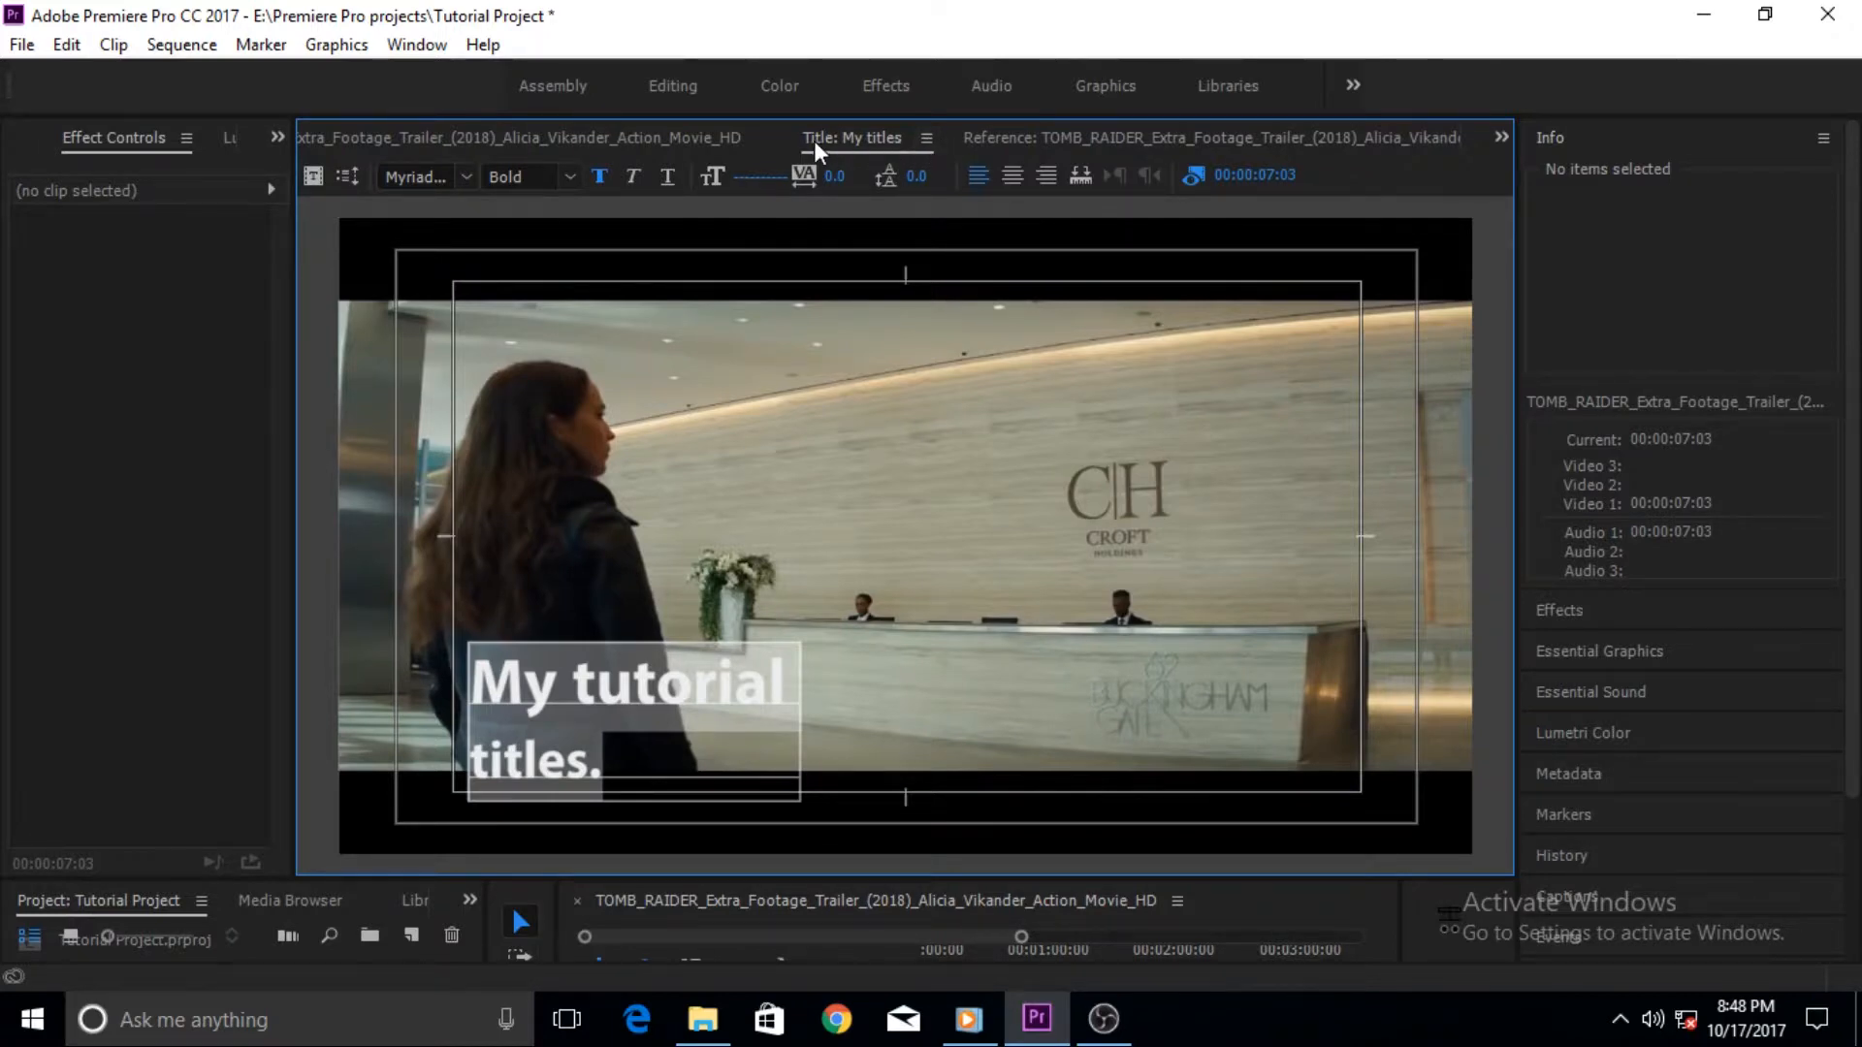
# - Open the legacy title Tools panel from the title panel's menu
pyautogui.click(927, 142)
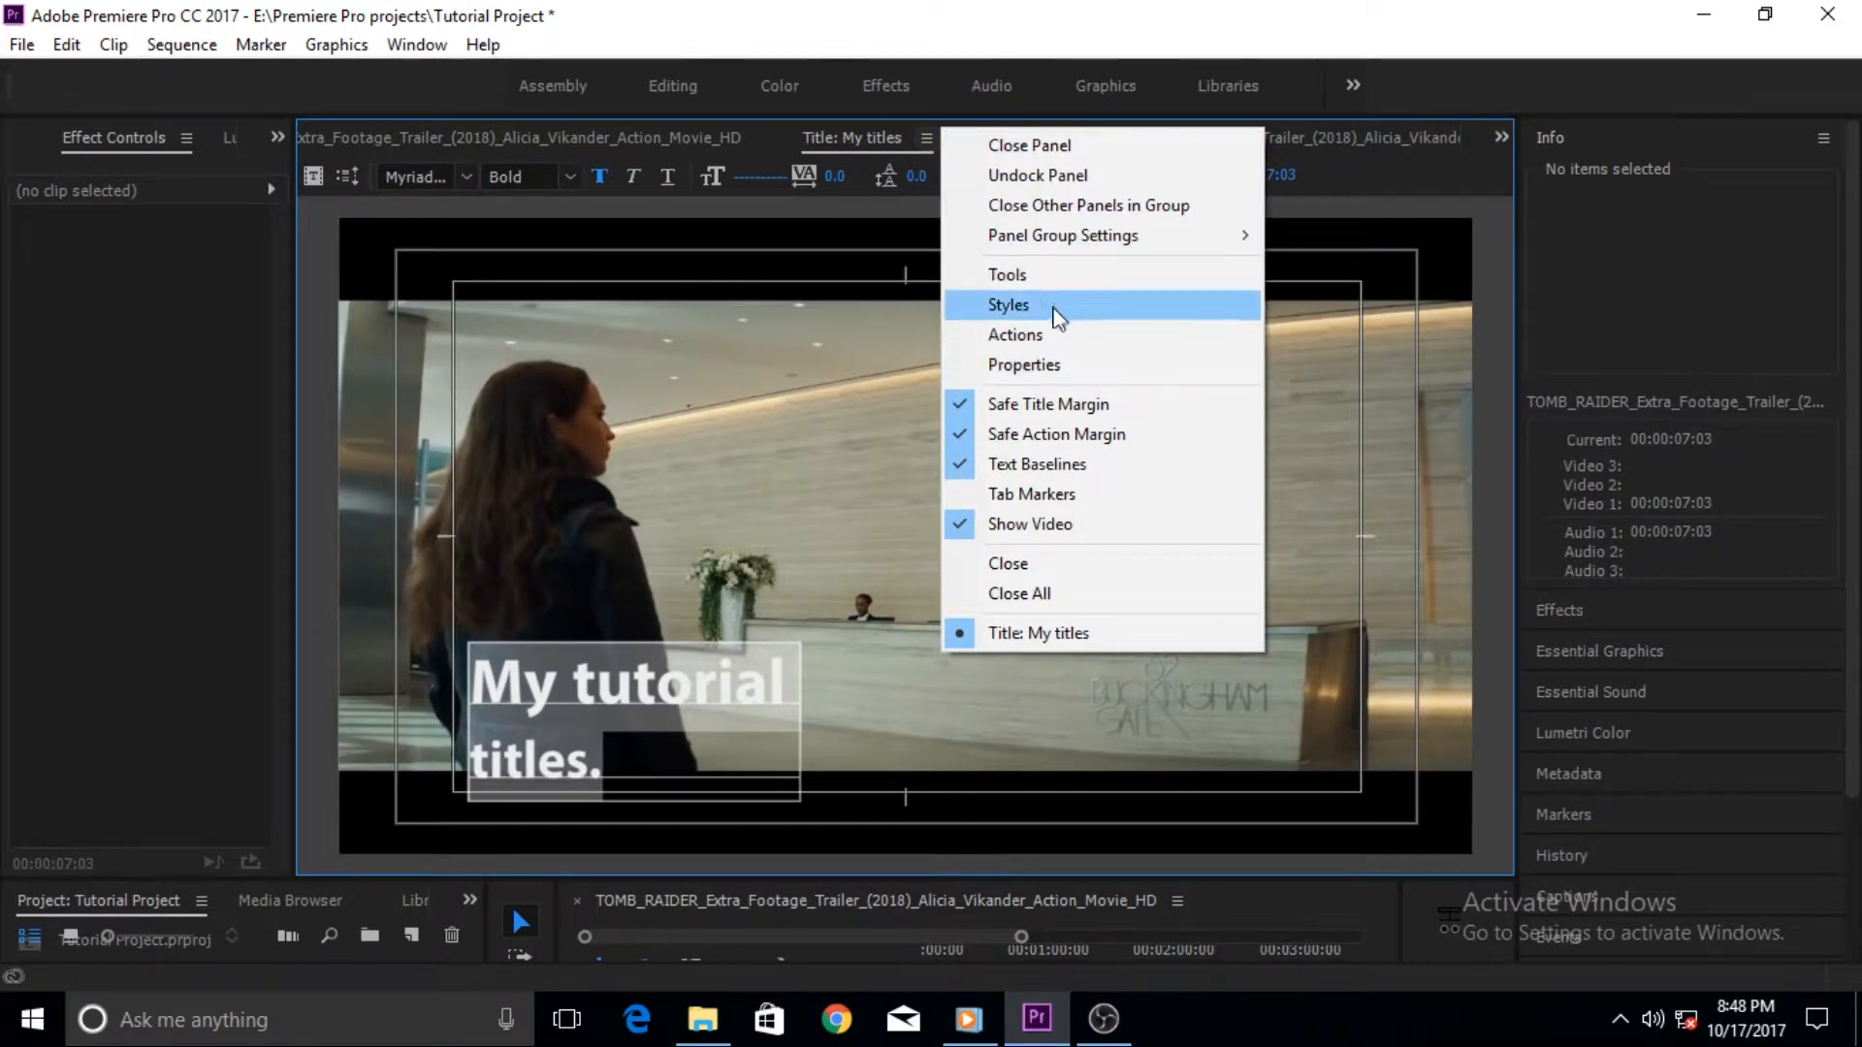
pyautogui.click(1023, 287)
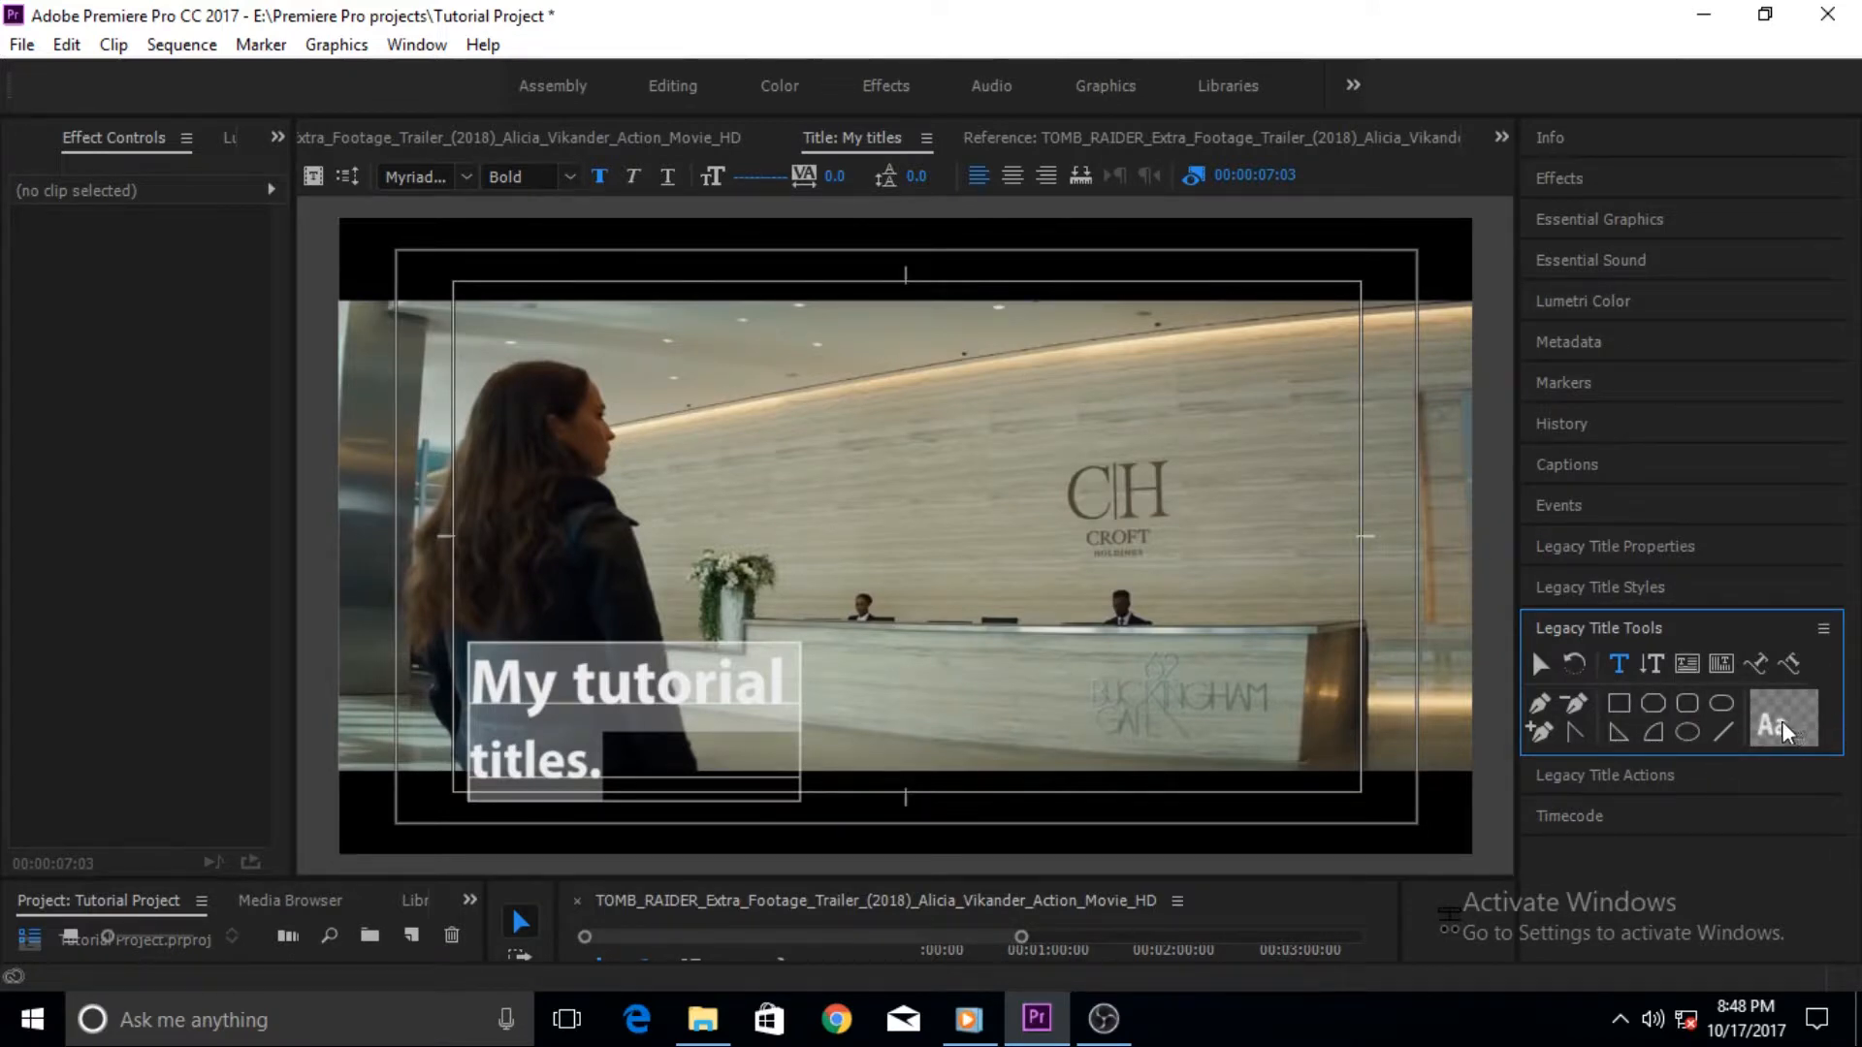
# - Draw a white rectangle, move it over the title text, then undo both actions
pyautogui.click(1629, 713)
pyautogui.moveTo(977, 430); pyautogui.dragTo(1234, 560)
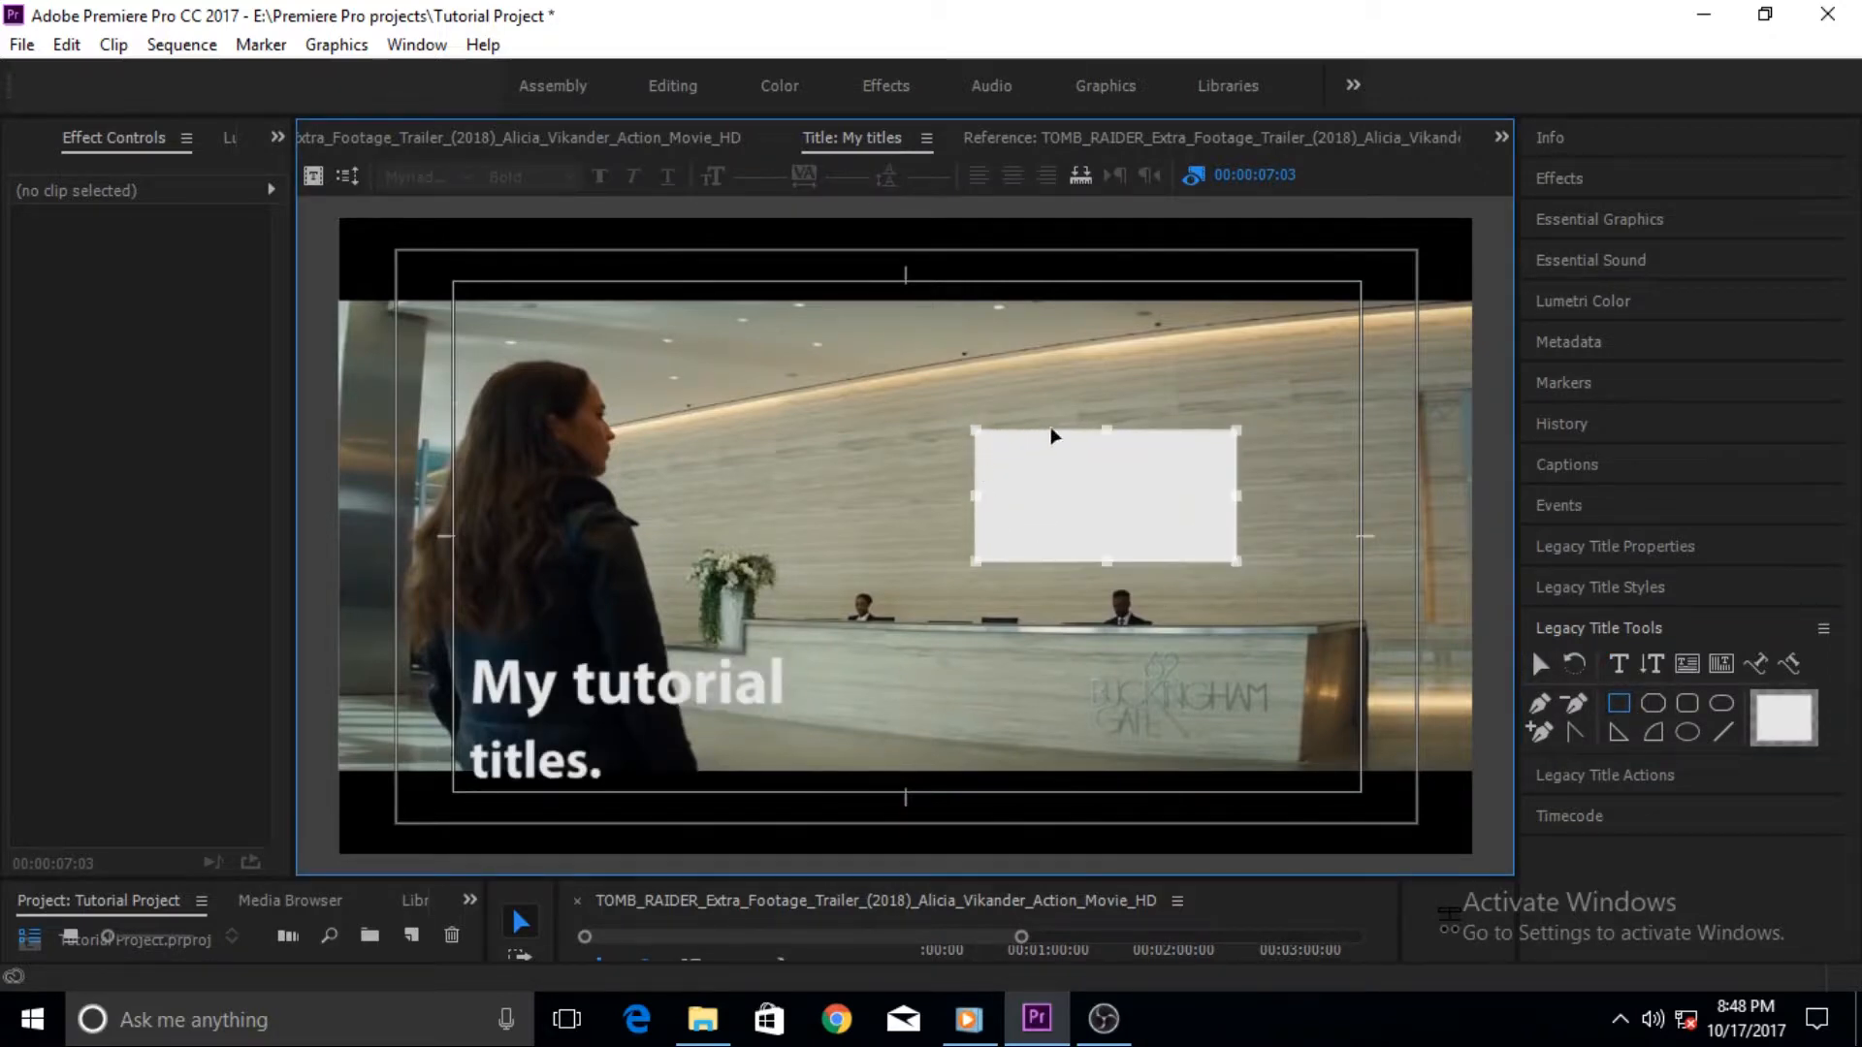
pyautogui.click(707, 677)
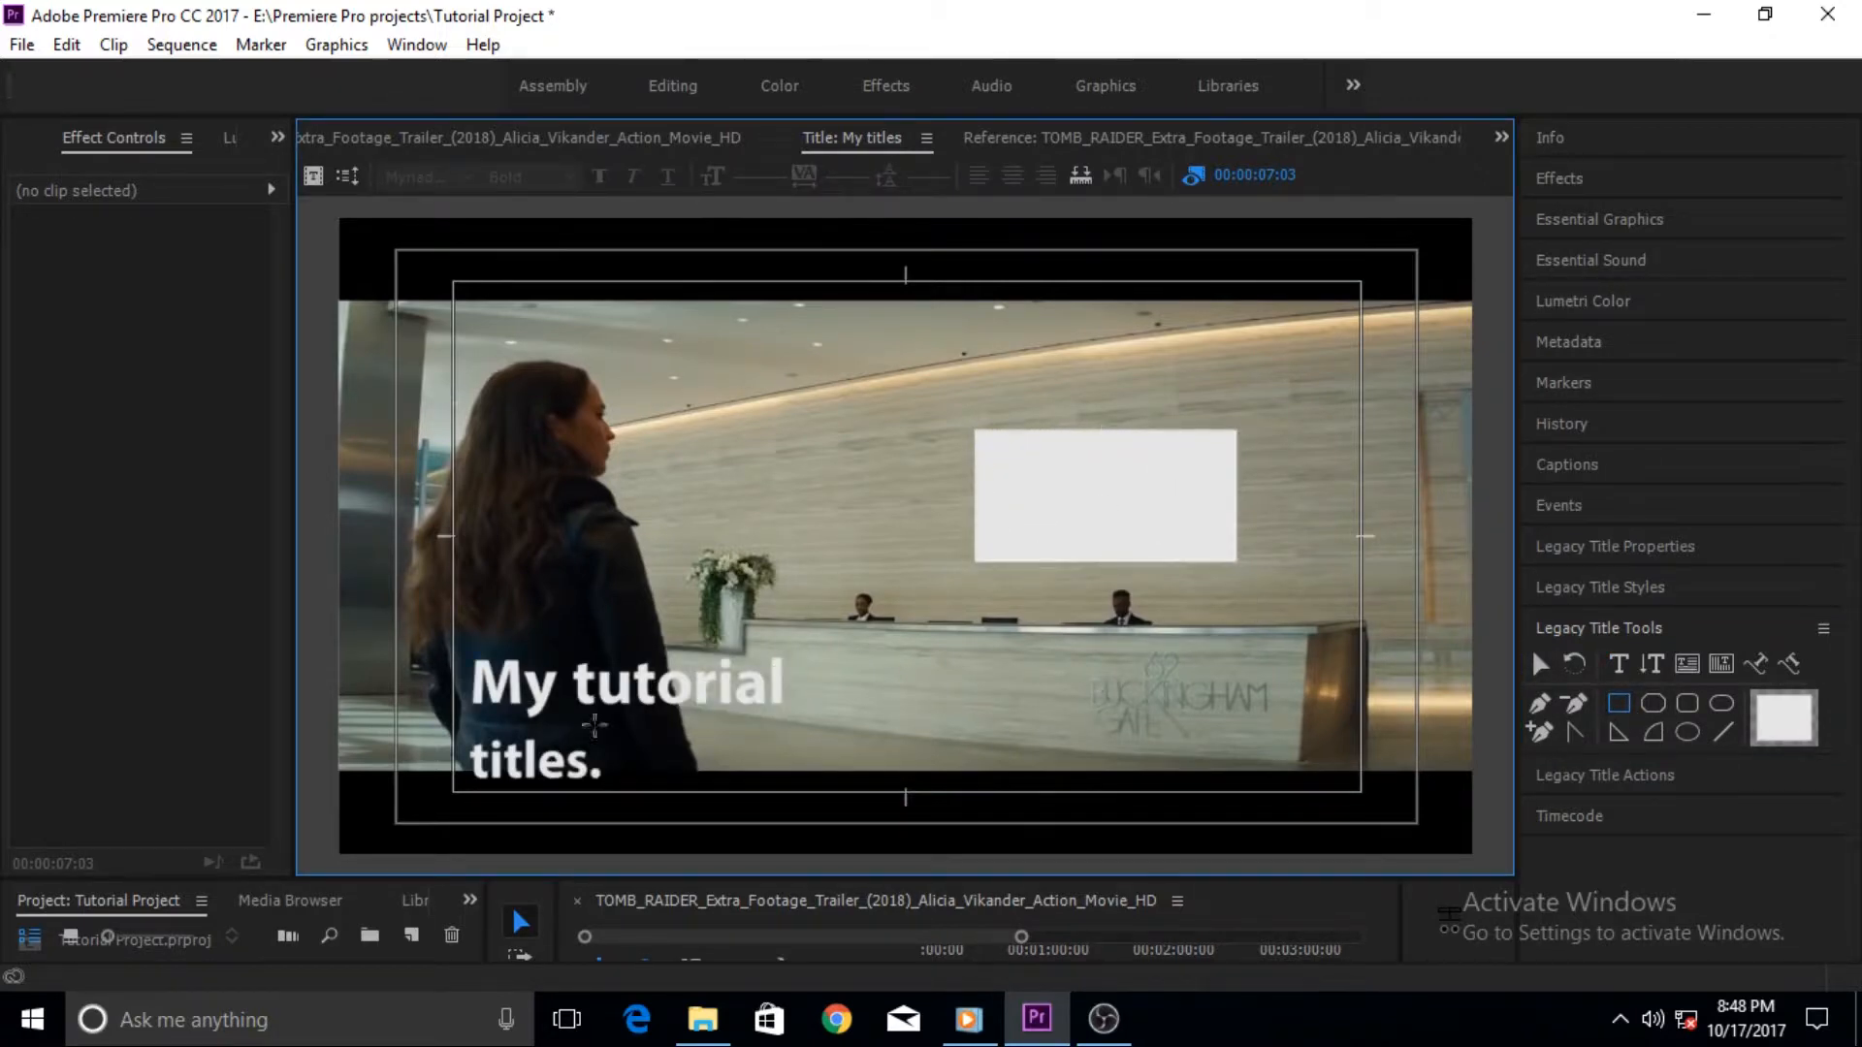
pyautogui.click(1074, 524)
pyautogui.moveTo(1088, 516); pyautogui.dragTo(609, 737)
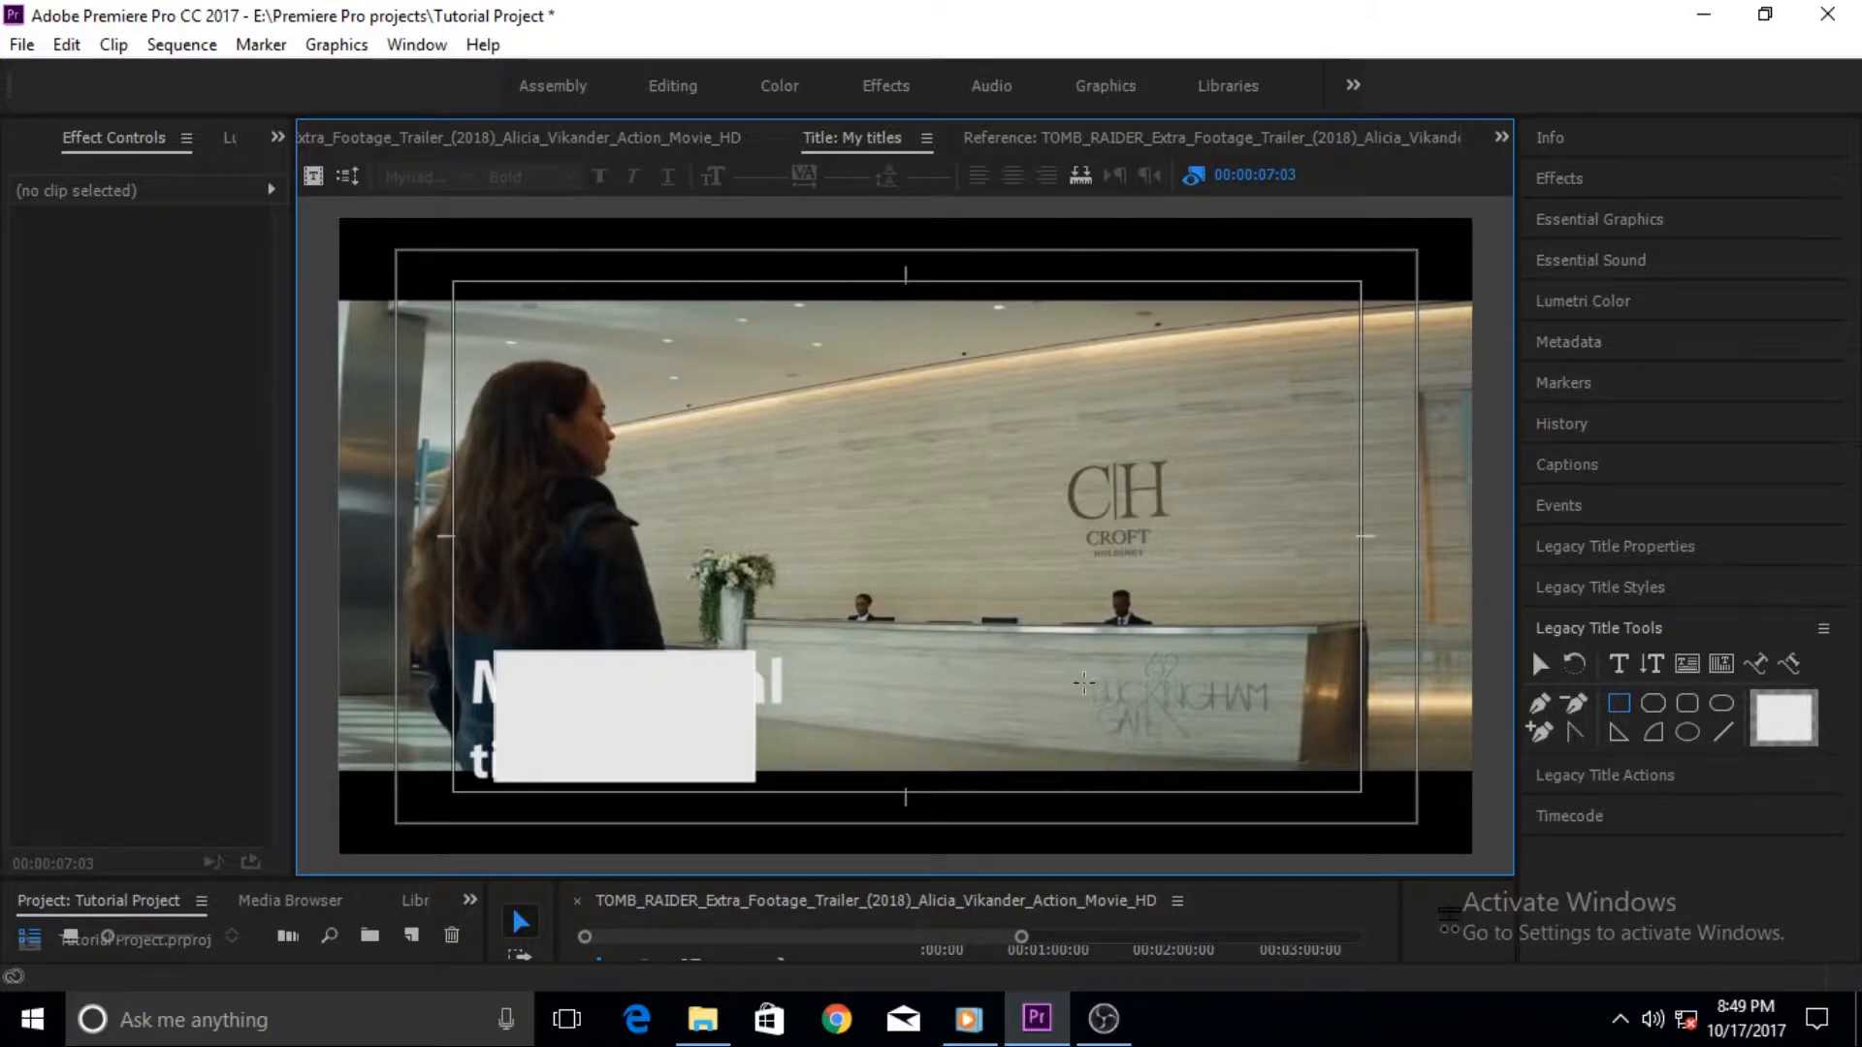
pyautogui.hotkey('ctrl', 'z')
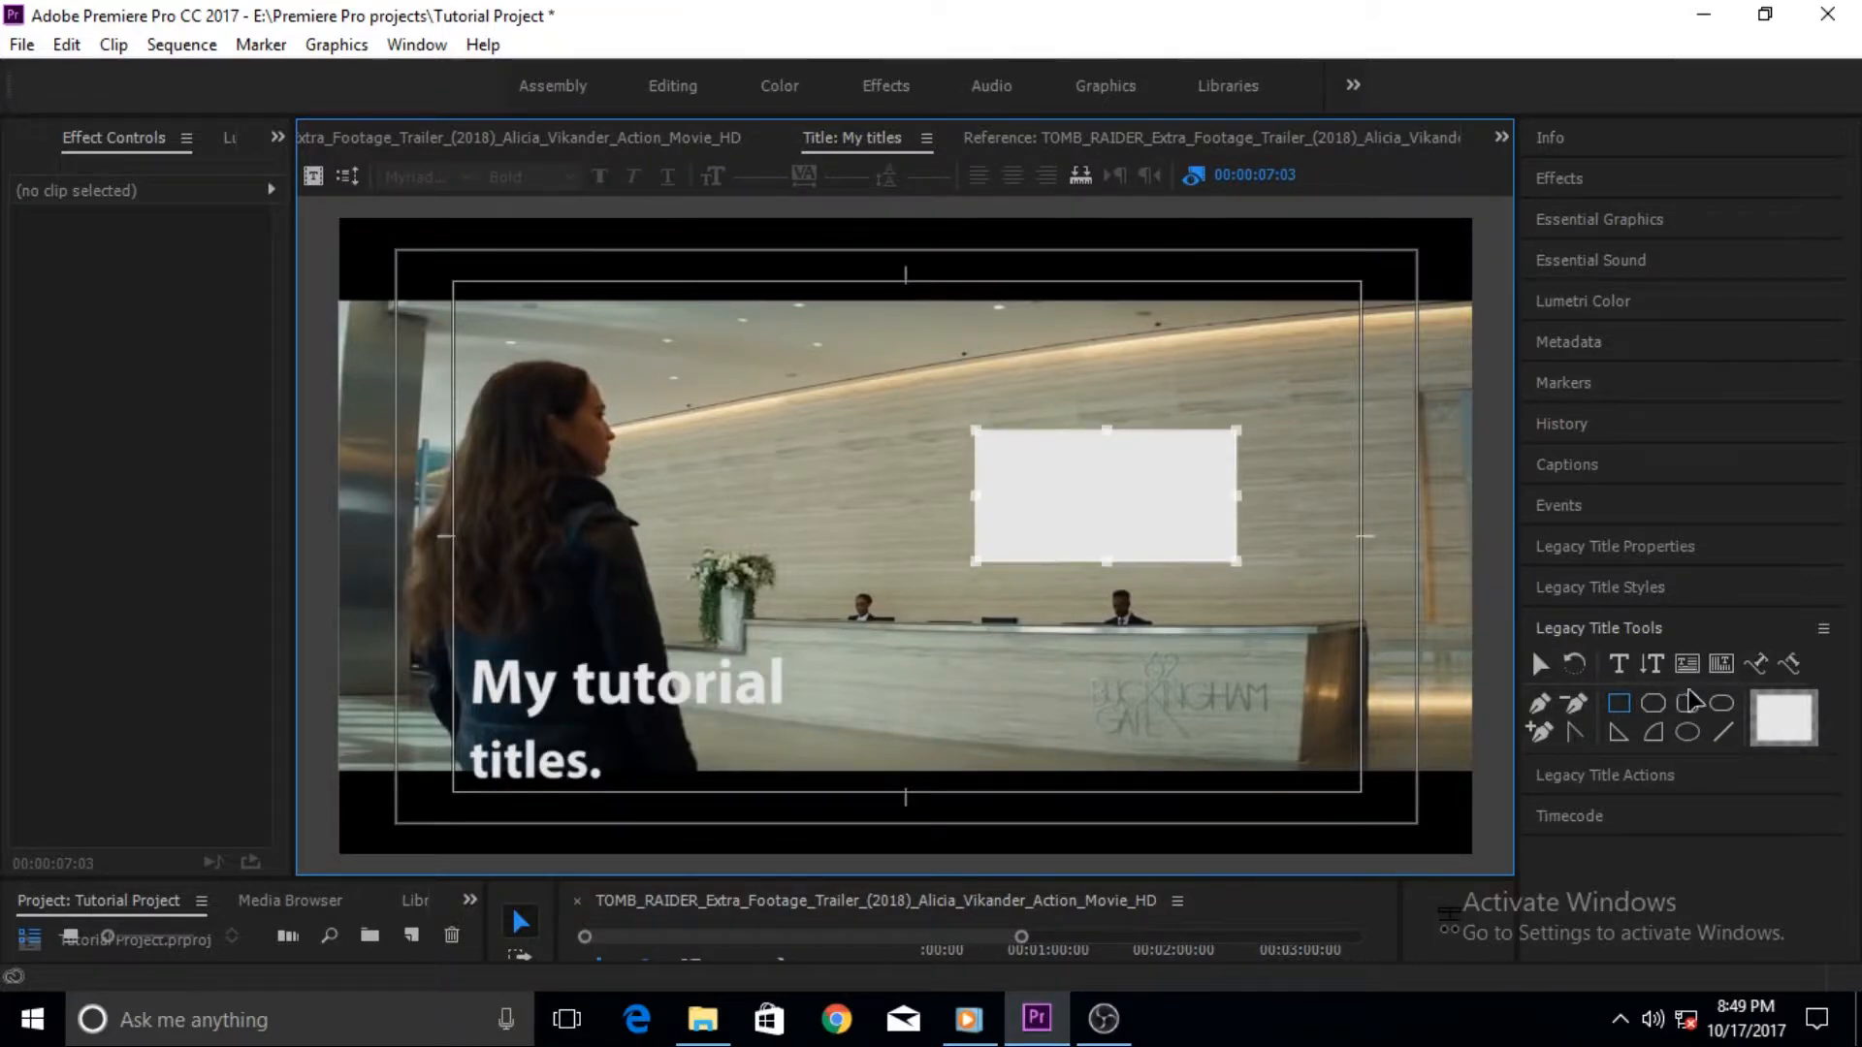
pyautogui.hotkey('ctrl', 'z')
# - Try drawing a four-point path with the Pen tool, then undo it
pyautogui.click(1539, 702)
pyautogui.click(863, 373)
pyautogui.click(1041, 391)
pyautogui.click(998, 514)
pyautogui.click(819, 504)
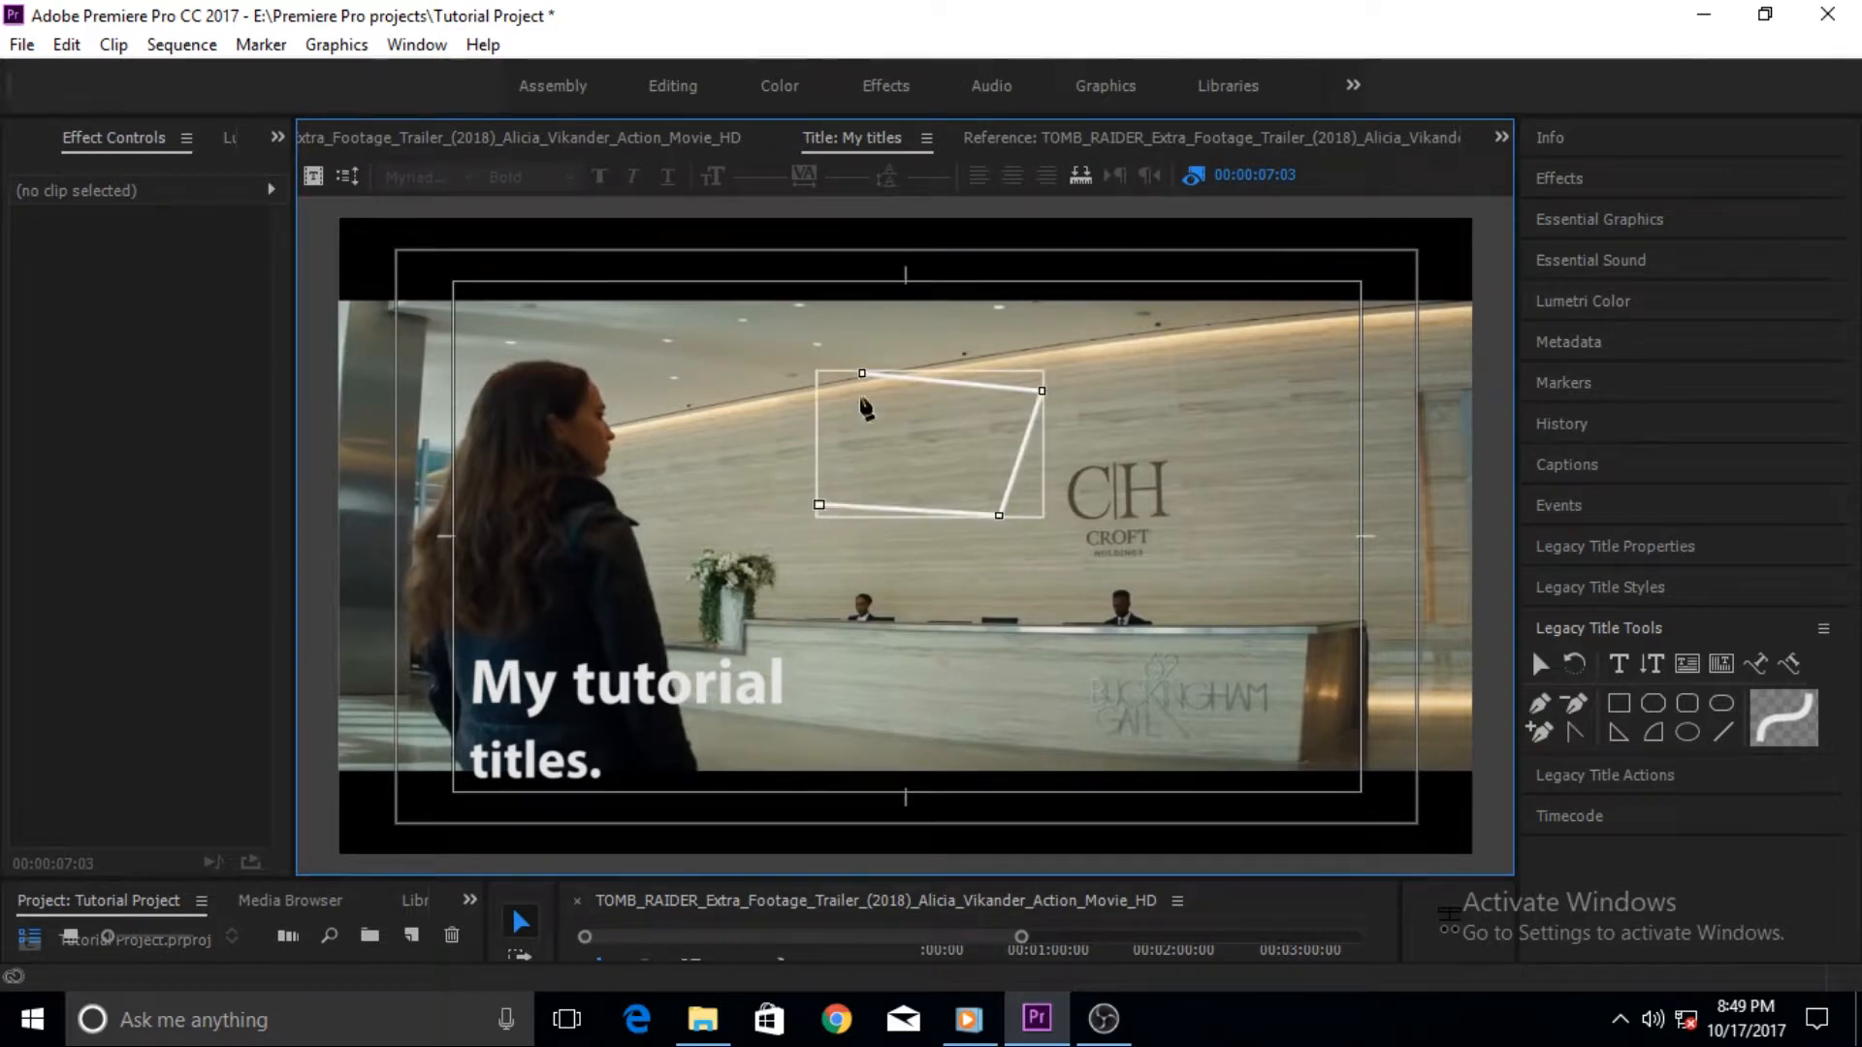
pyautogui.hotkey('ctrl', 'z')
pyautogui.hotkey('ctrl', 'z')
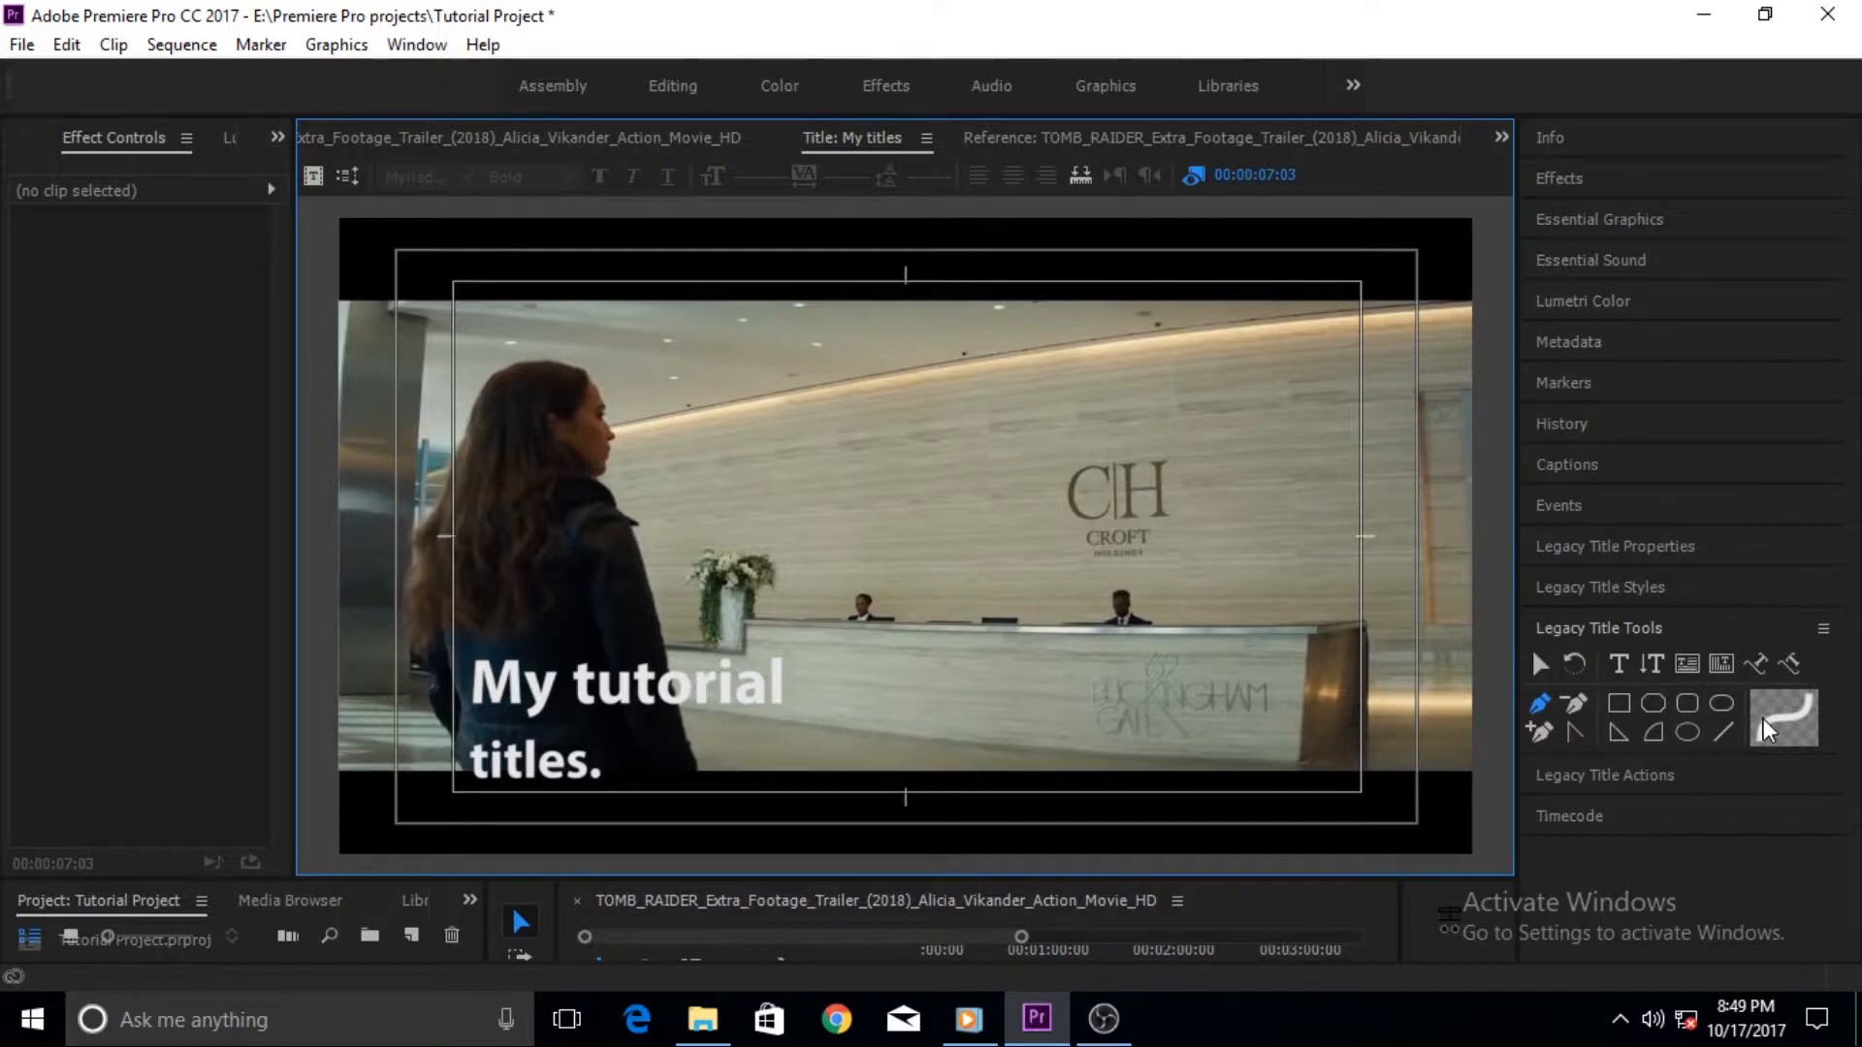
pyautogui.click(671, 696)
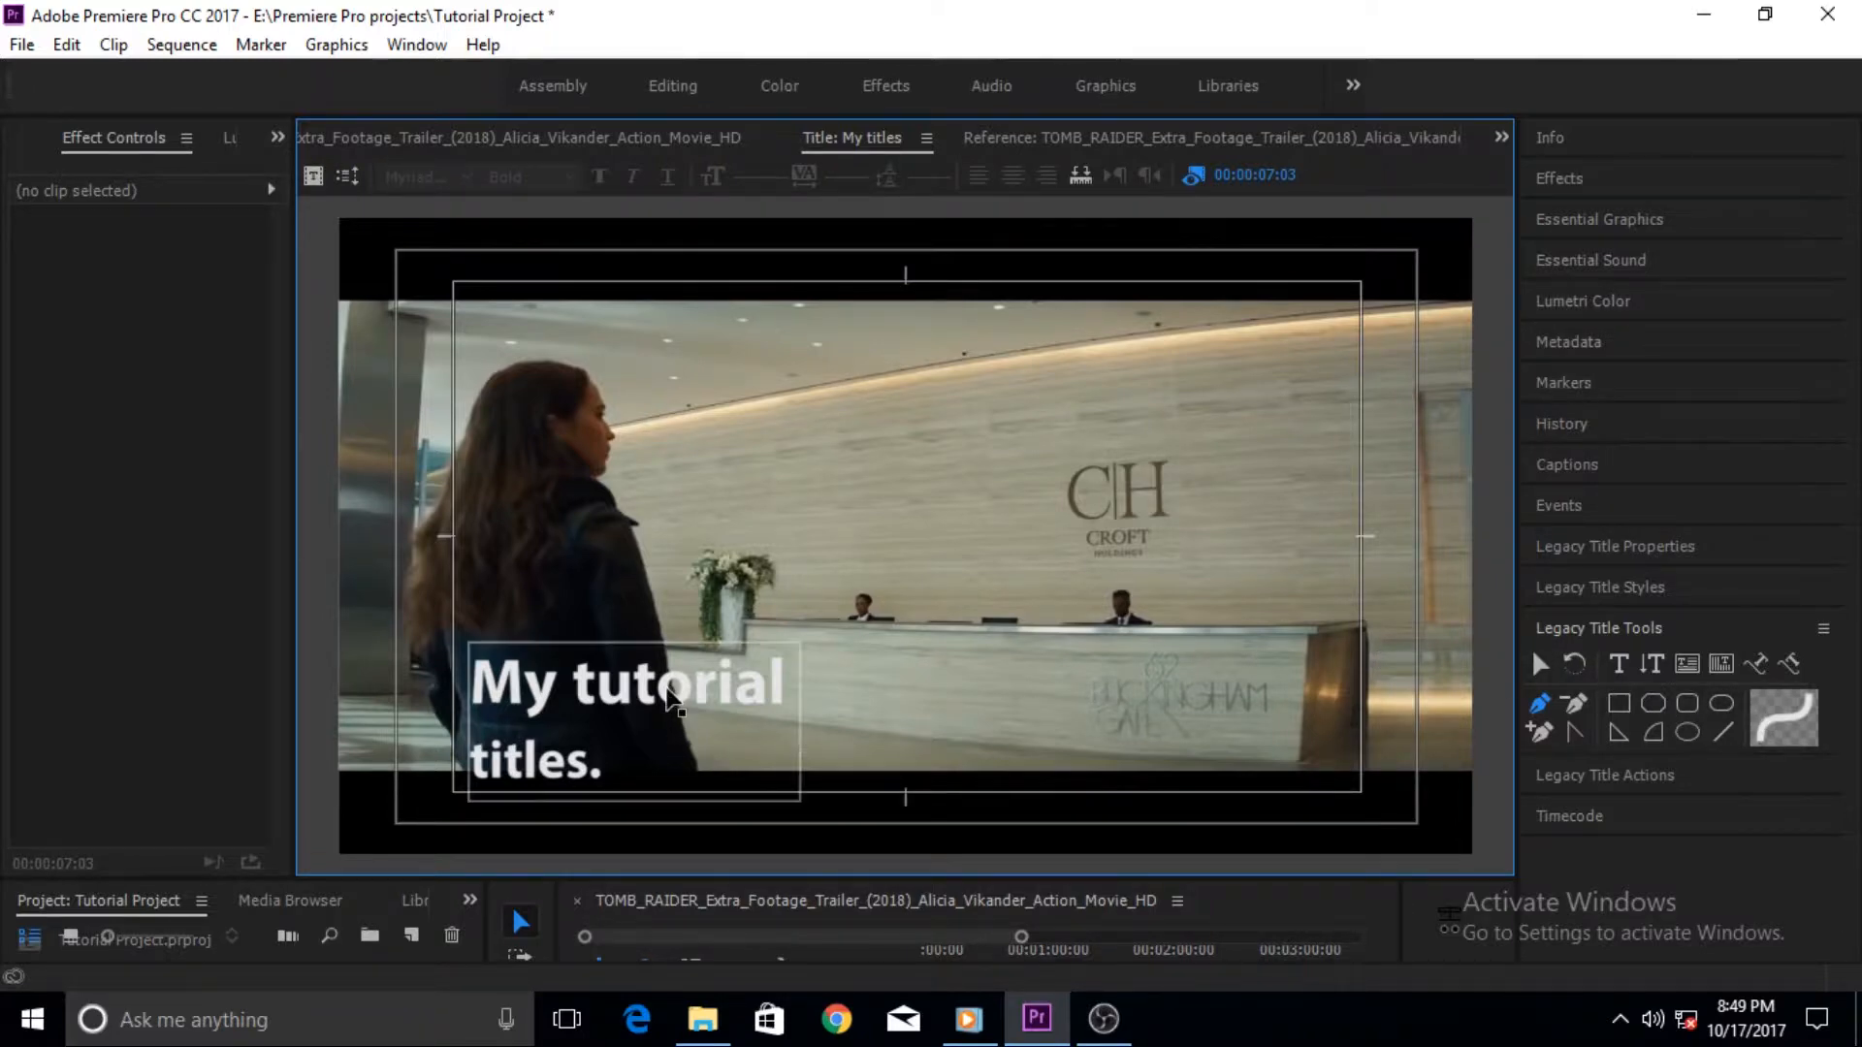
pyautogui.doubleClick(671, 696)
pyautogui.click(1767, 734)
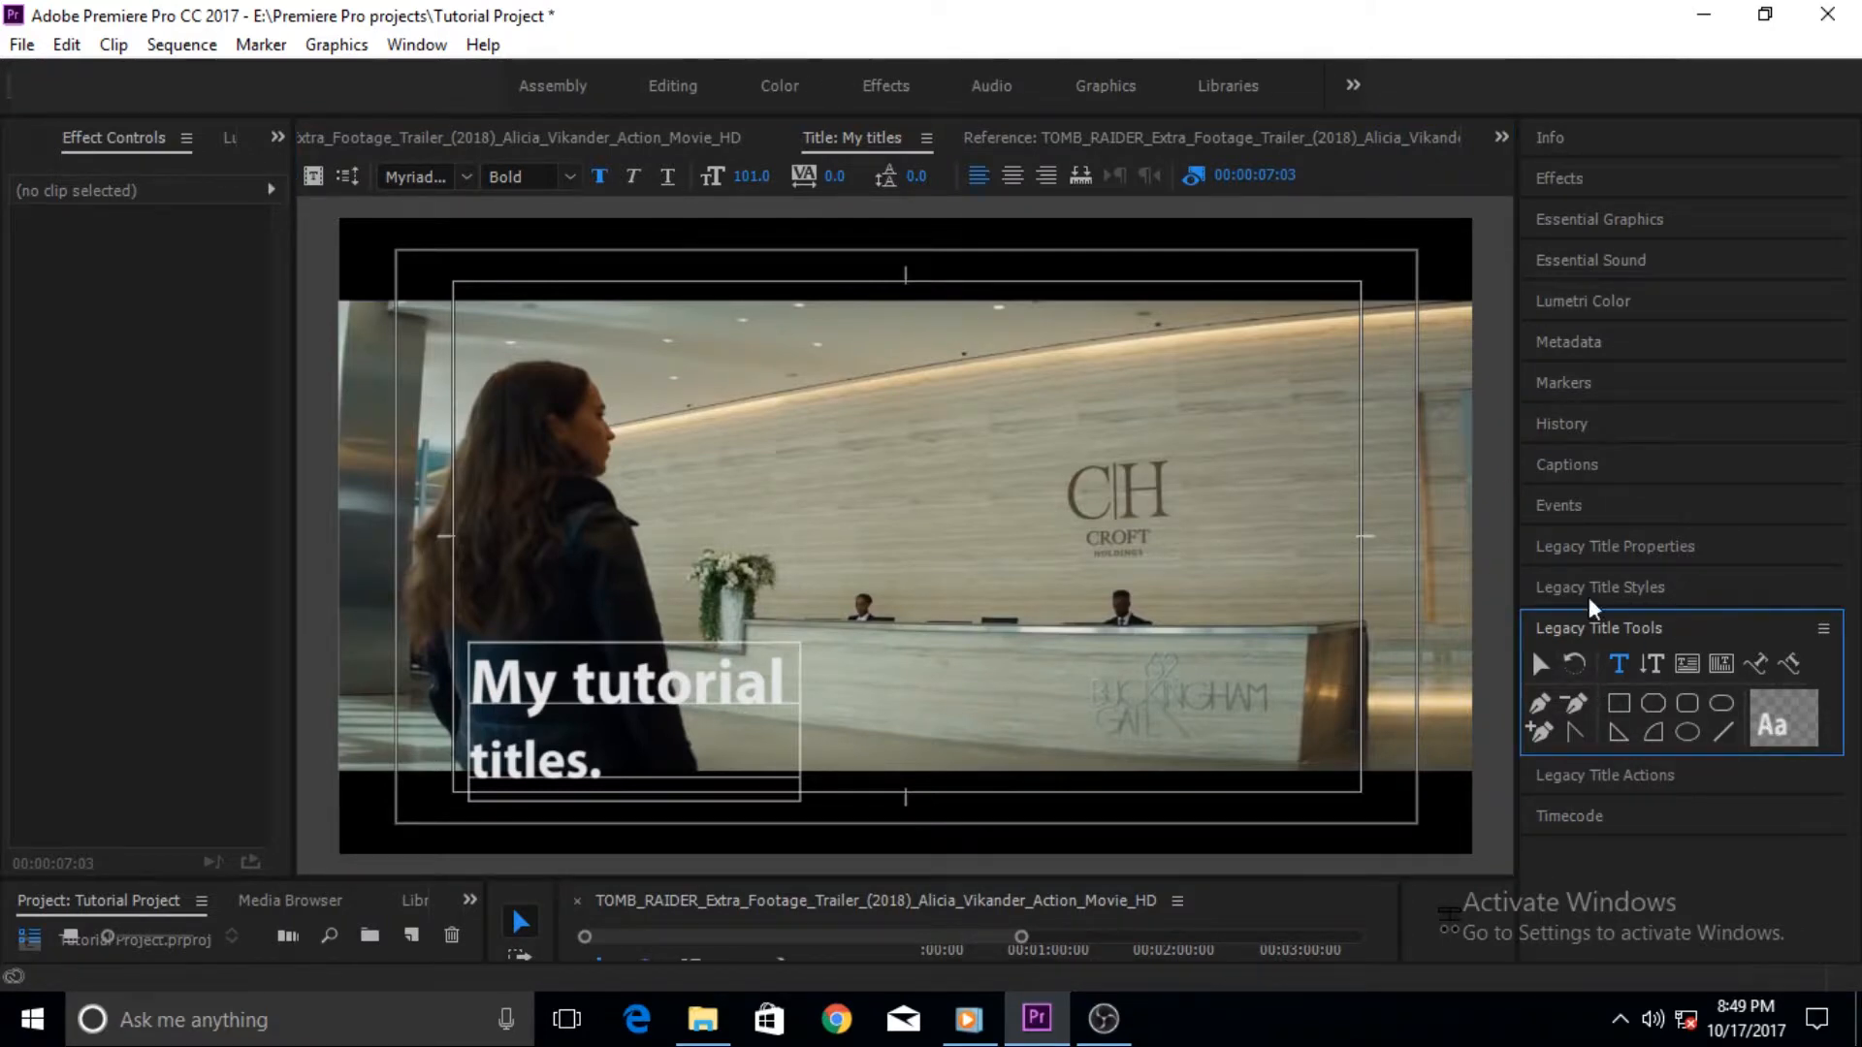
pyautogui.click(1823, 629)
pyautogui.click(1823, 629)
pyautogui.click(1823, 628)
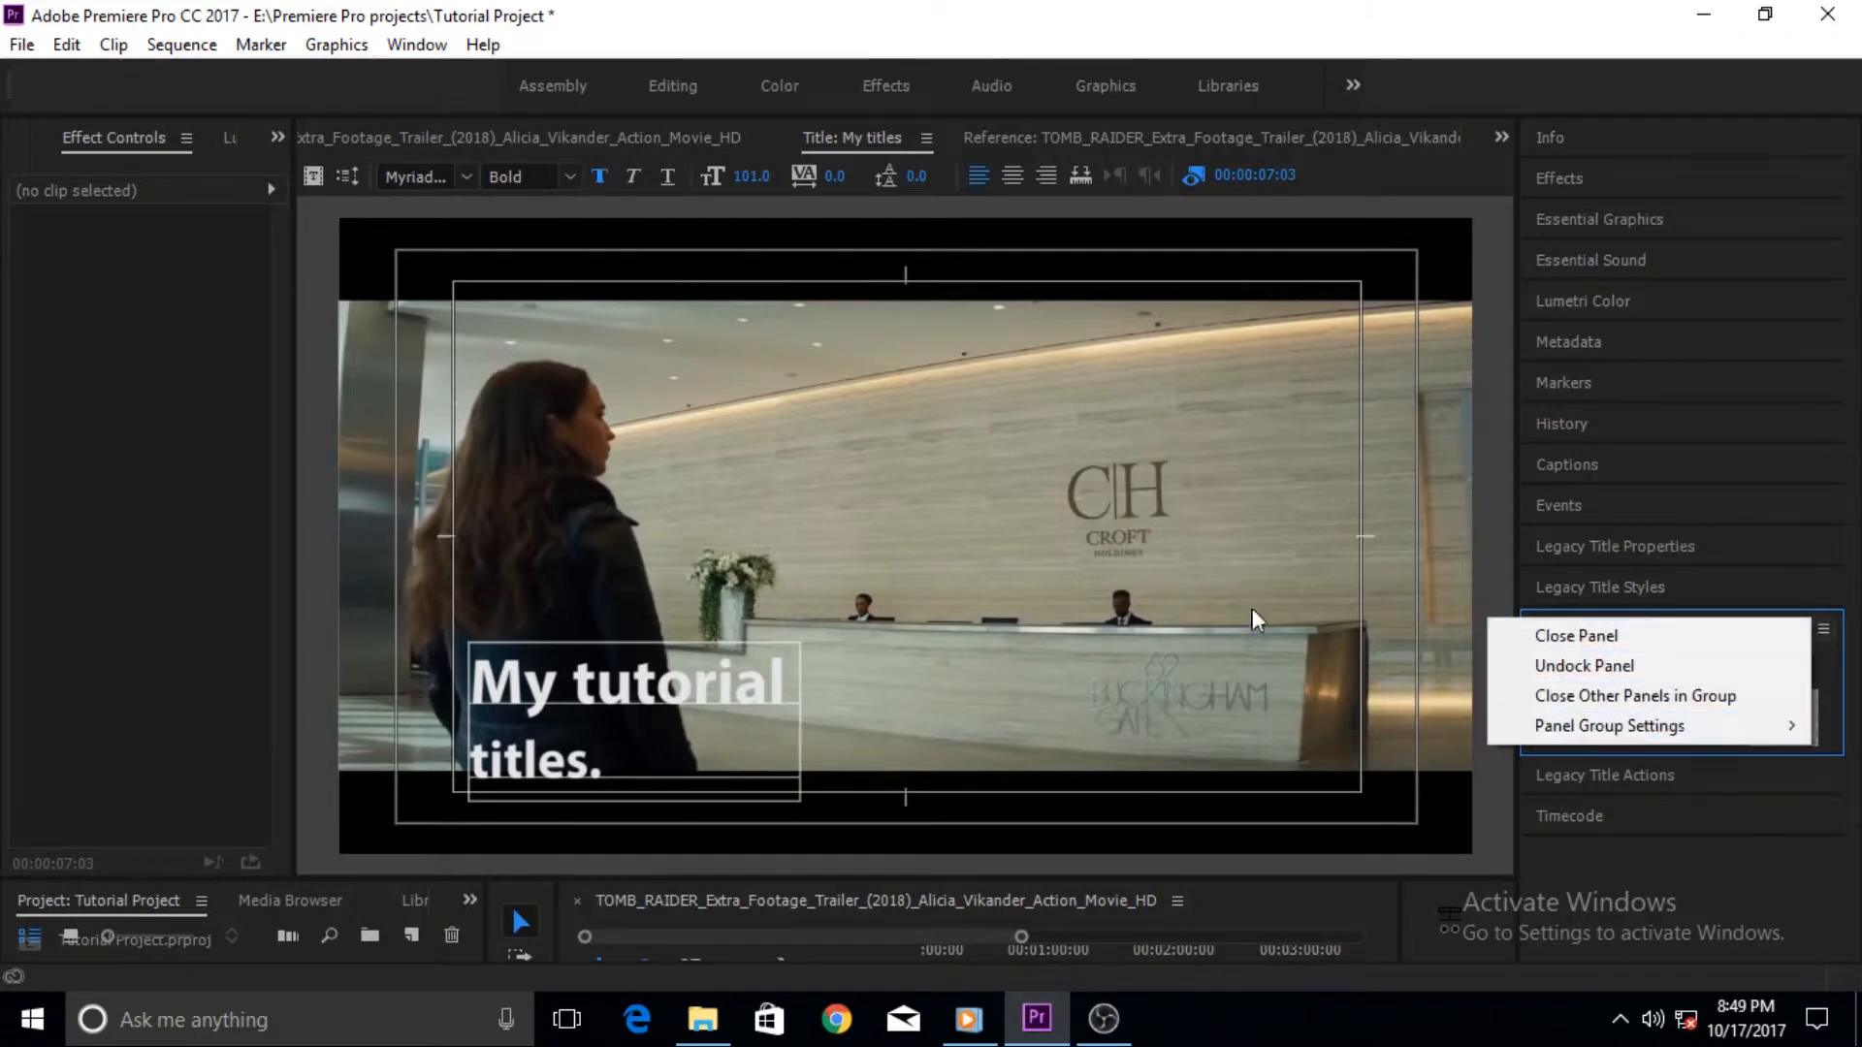
pyautogui.click(1483, 476)
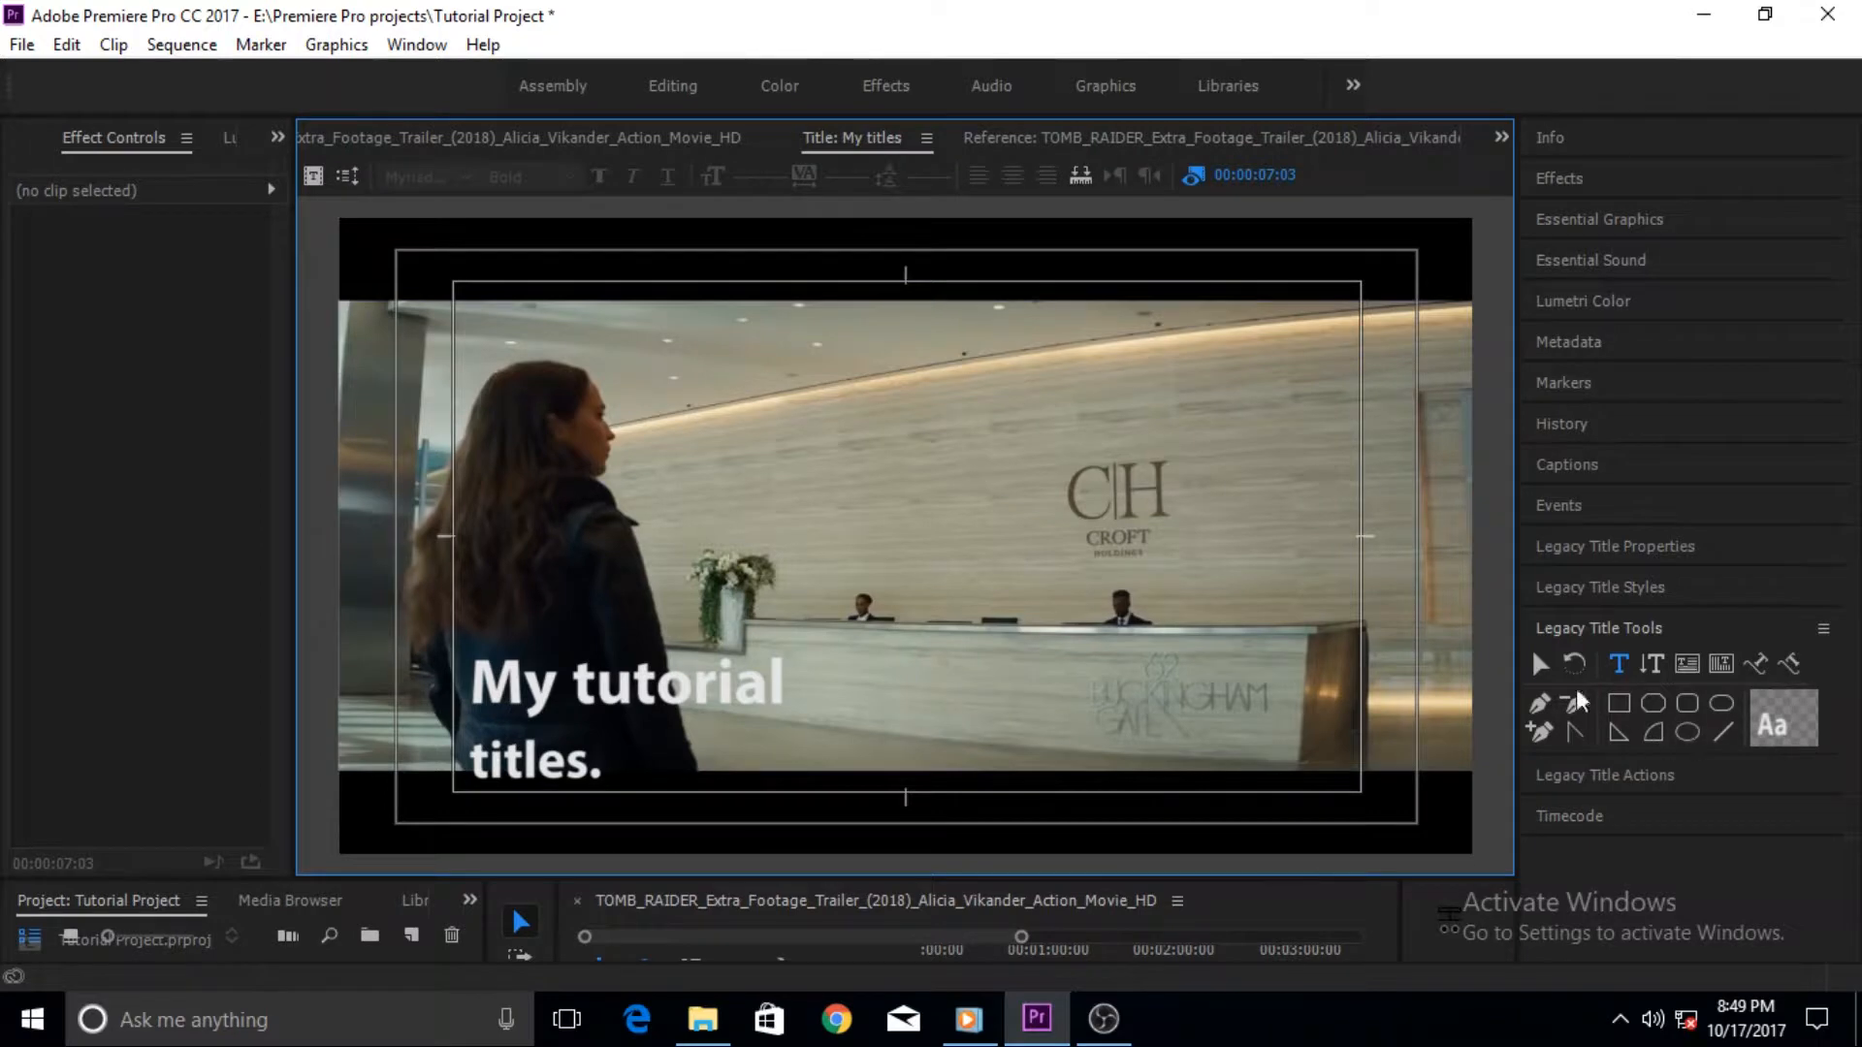
# - Open the Legacy Title Styles panel and apply the gold gradient Arial Black style to all the title text
pyautogui.click(926, 138)
pyautogui.click(1051, 304)
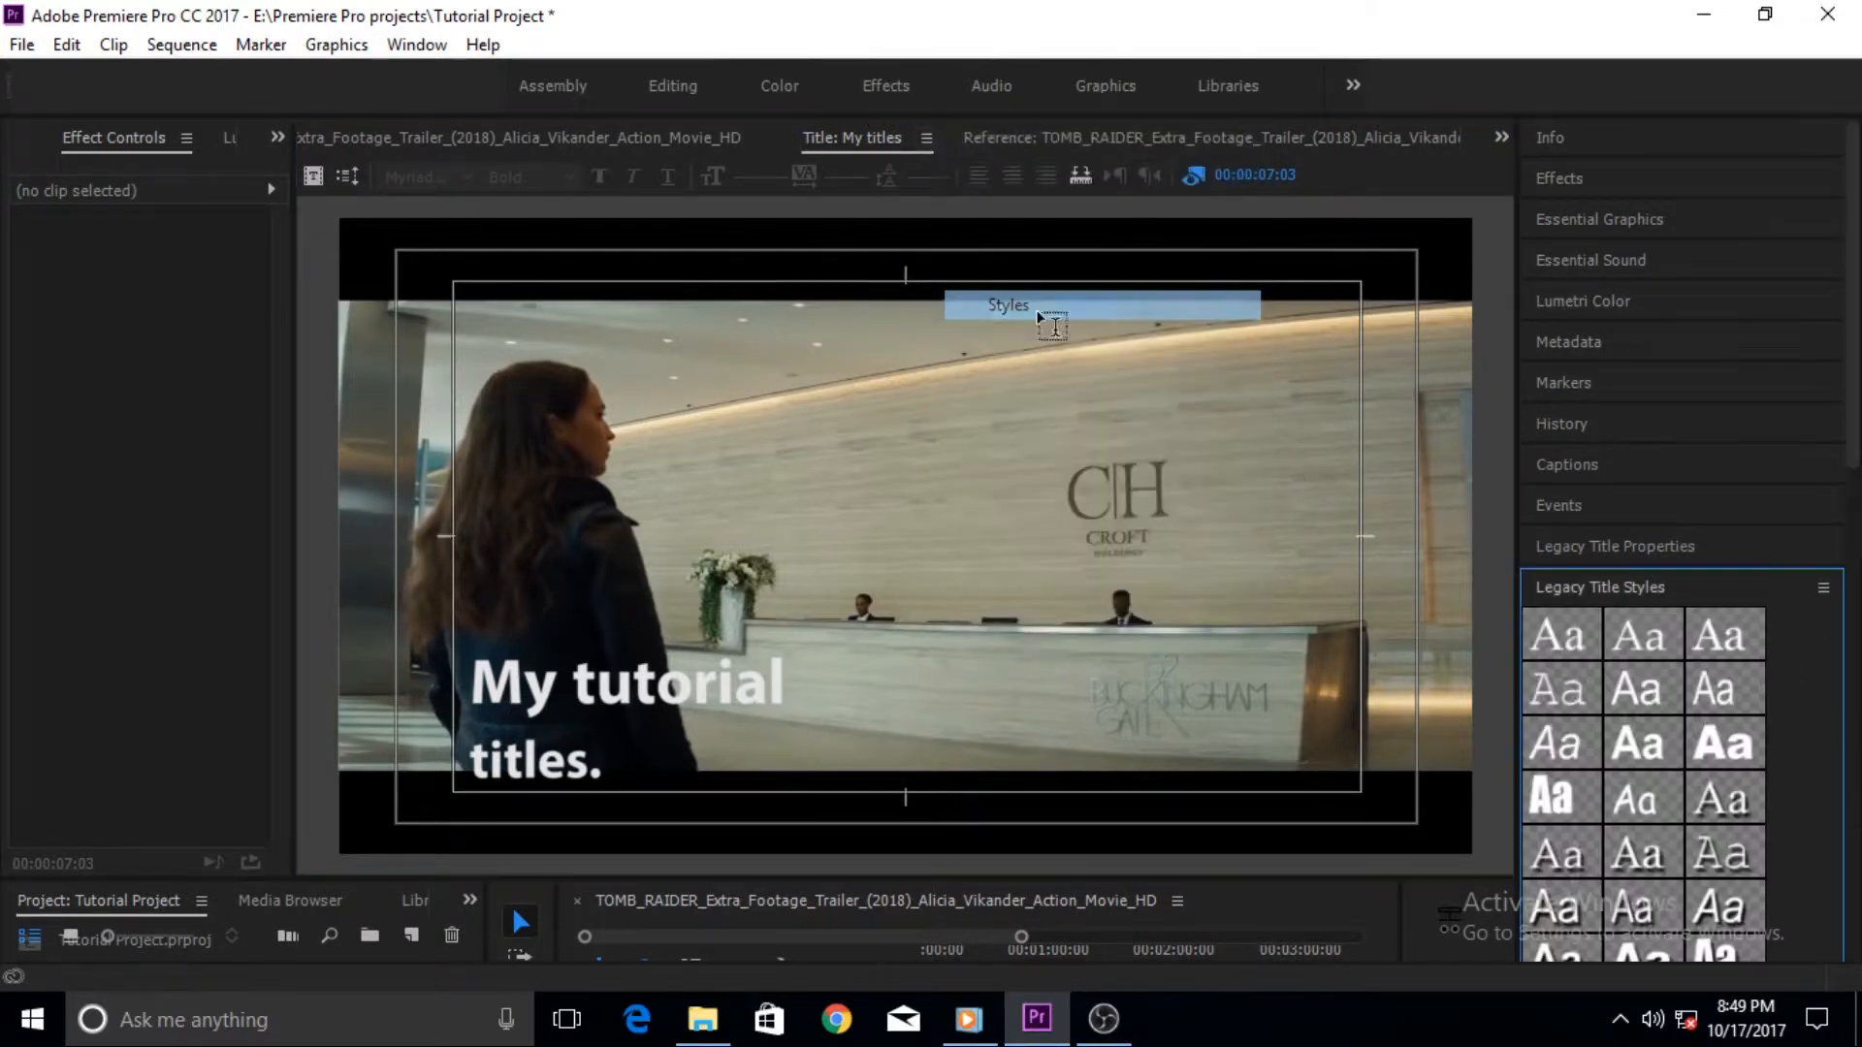
pyautogui.moveTo(1854, 429); pyautogui.dragTo(1858, 623)
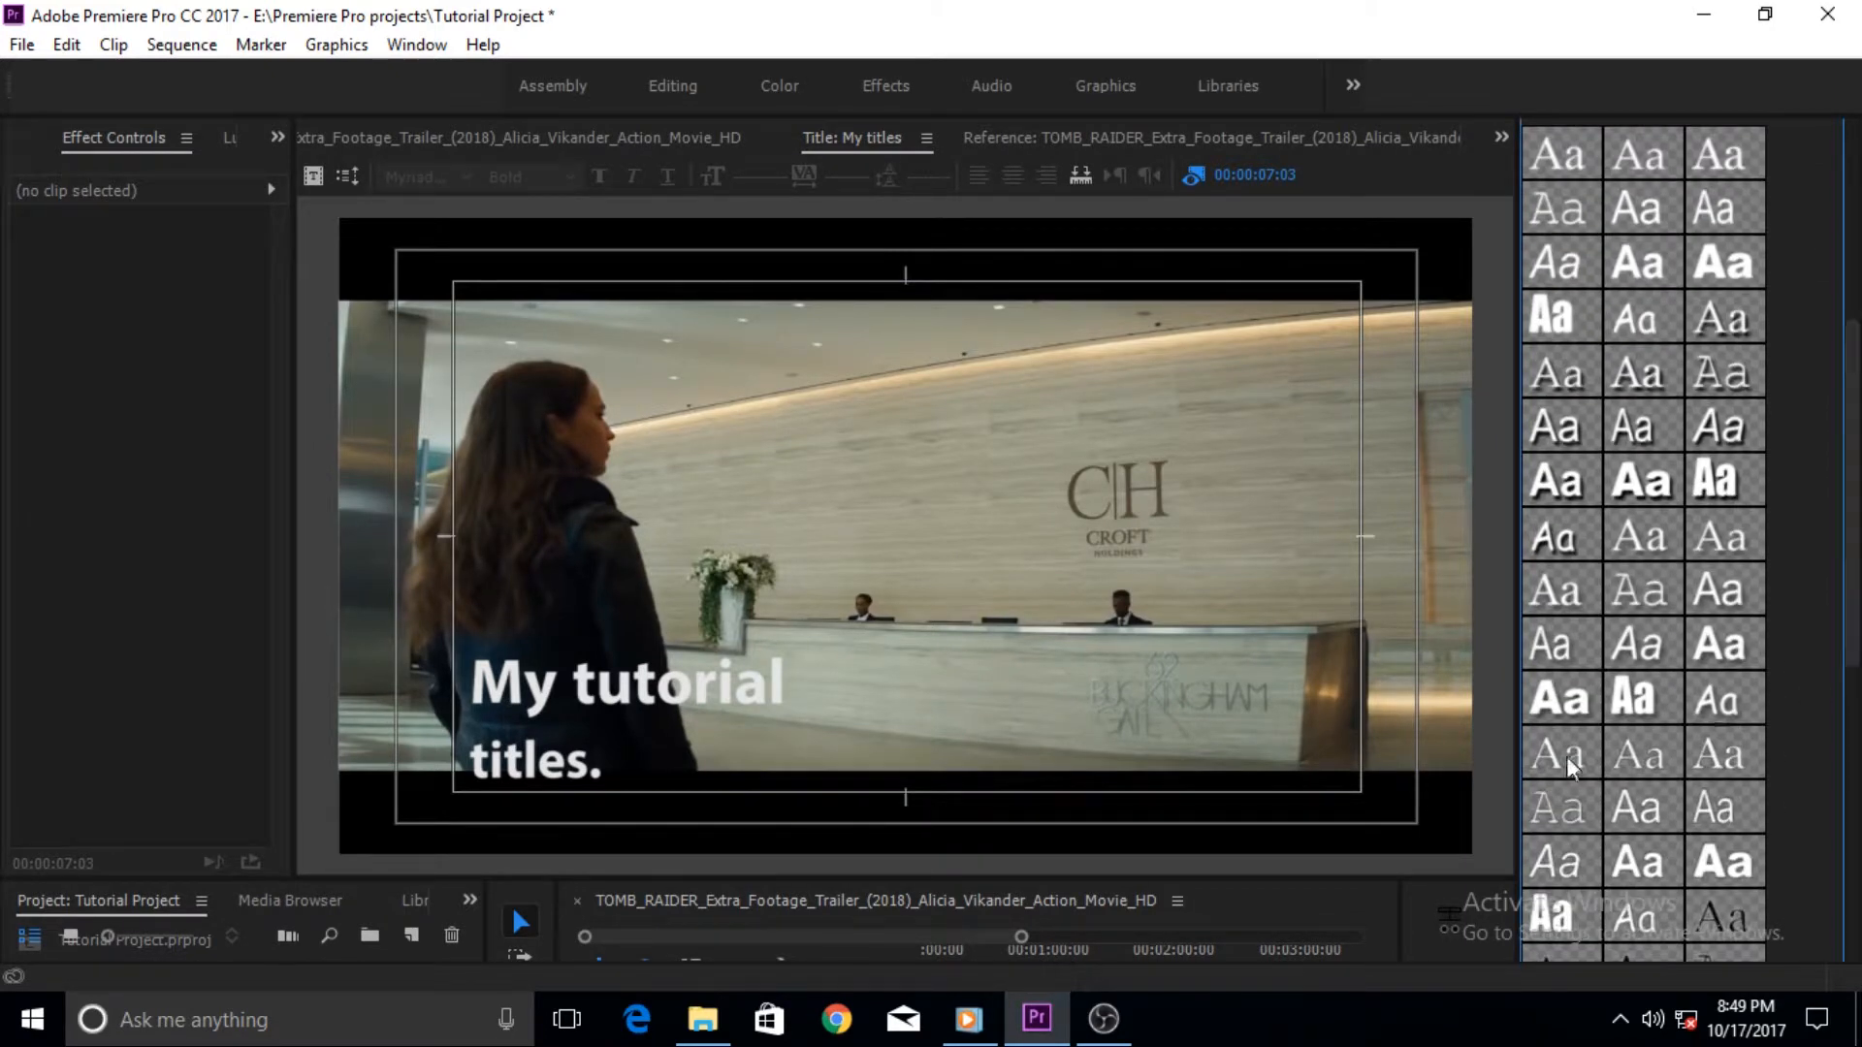
pyautogui.click(761, 705)
pyautogui.click(620, 769)
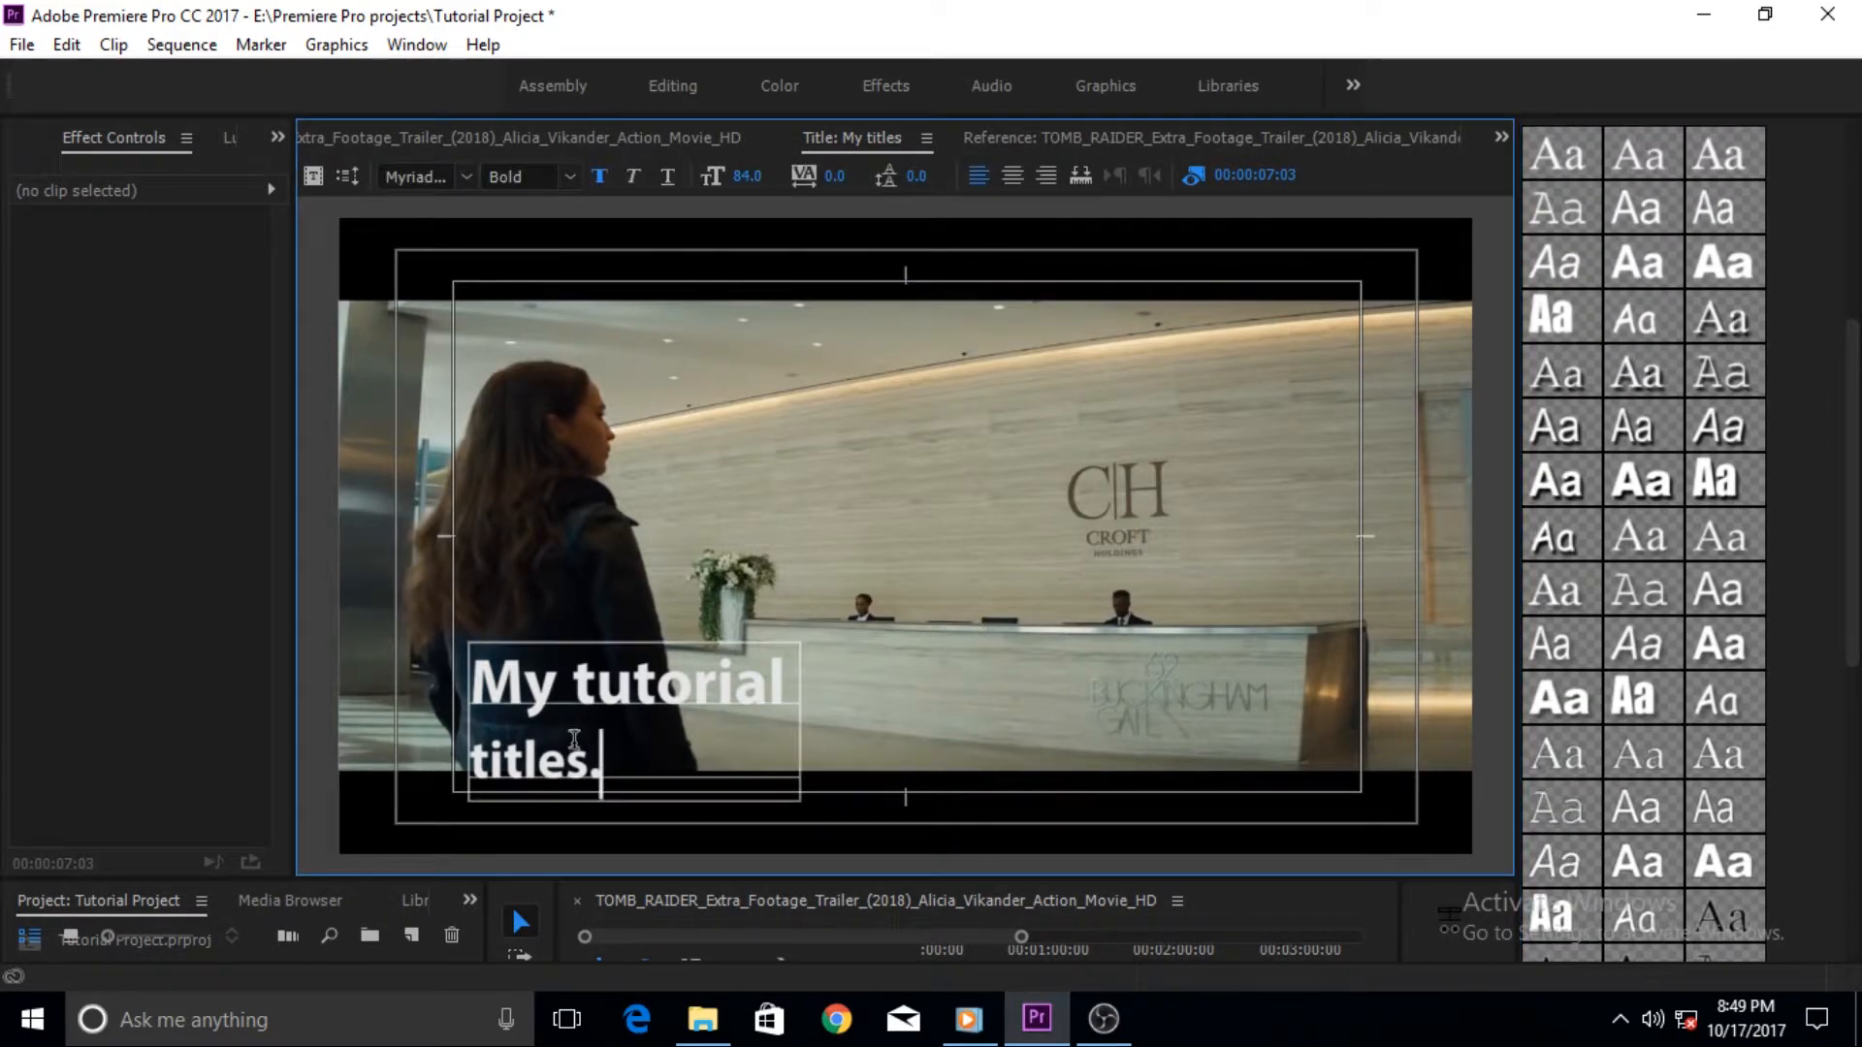
pyautogui.hotkey('ctrl', 'a')
pyautogui.moveTo(1845, 663); pyautogui.dragTo(1799, 884)
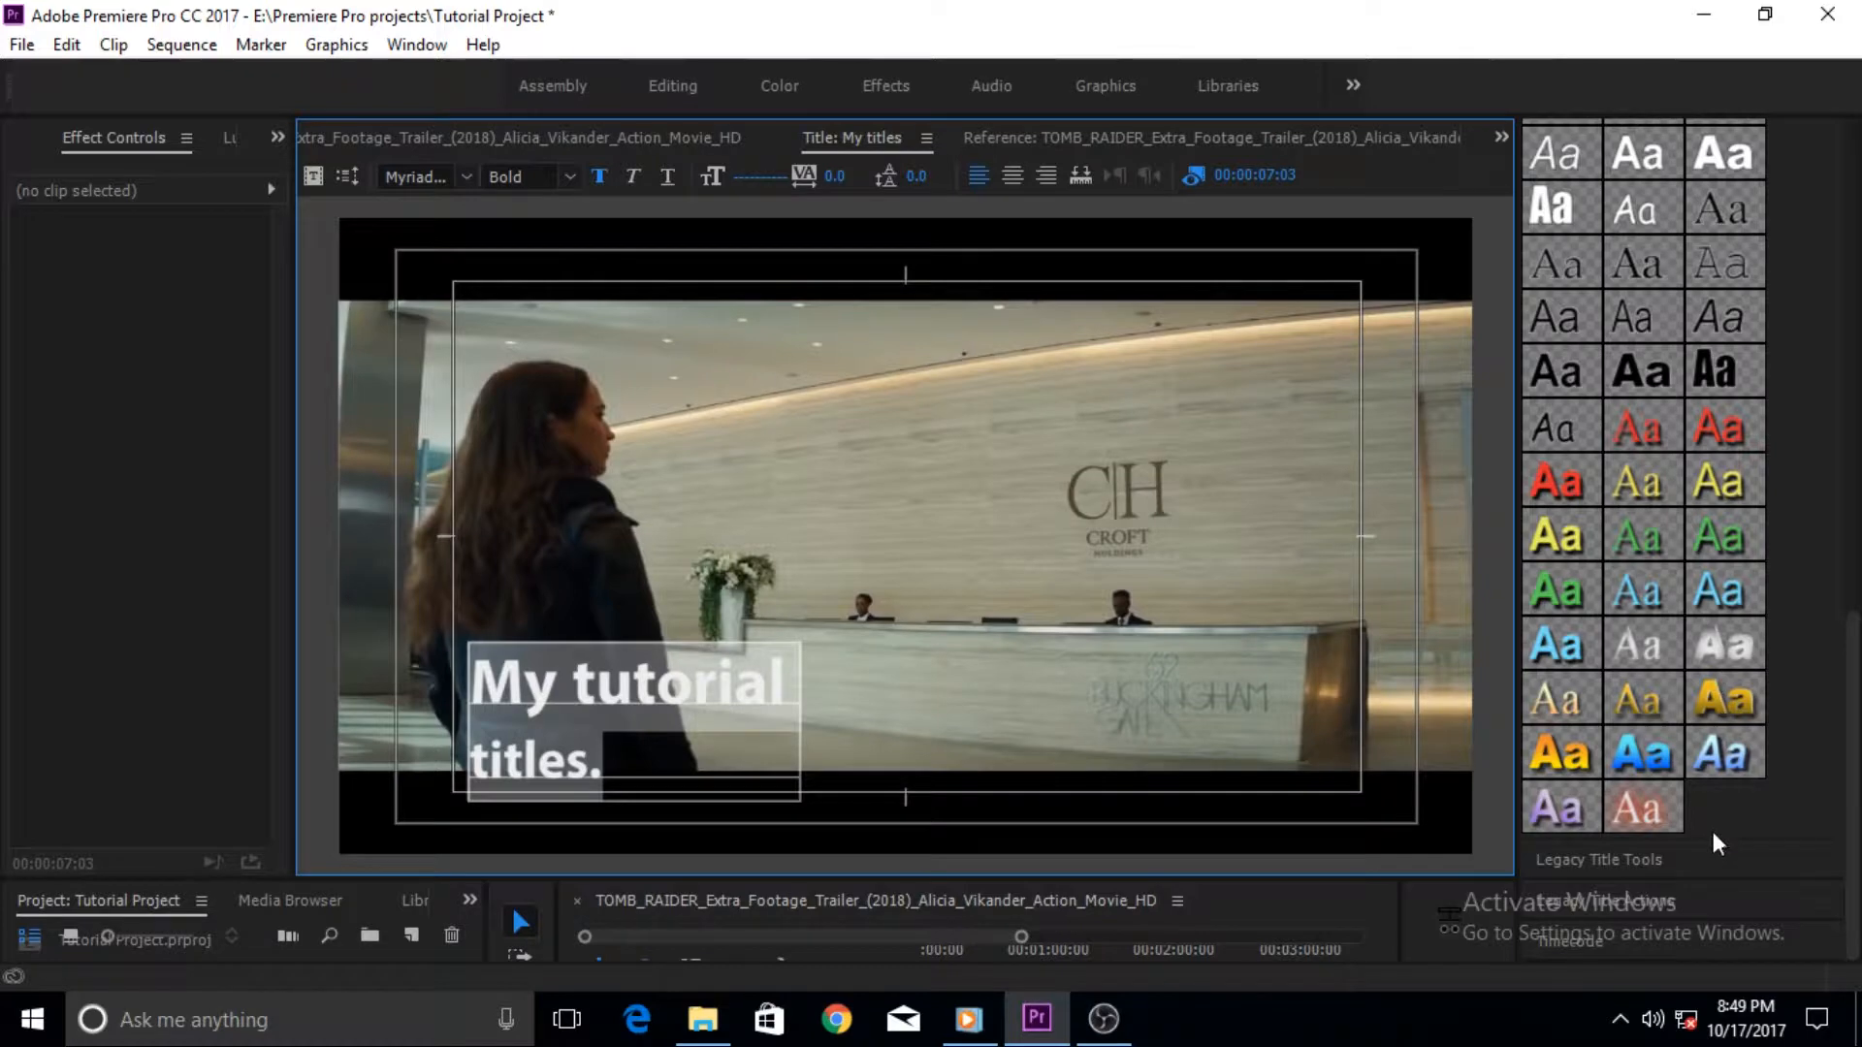
pyautogui.click(1730, 701)
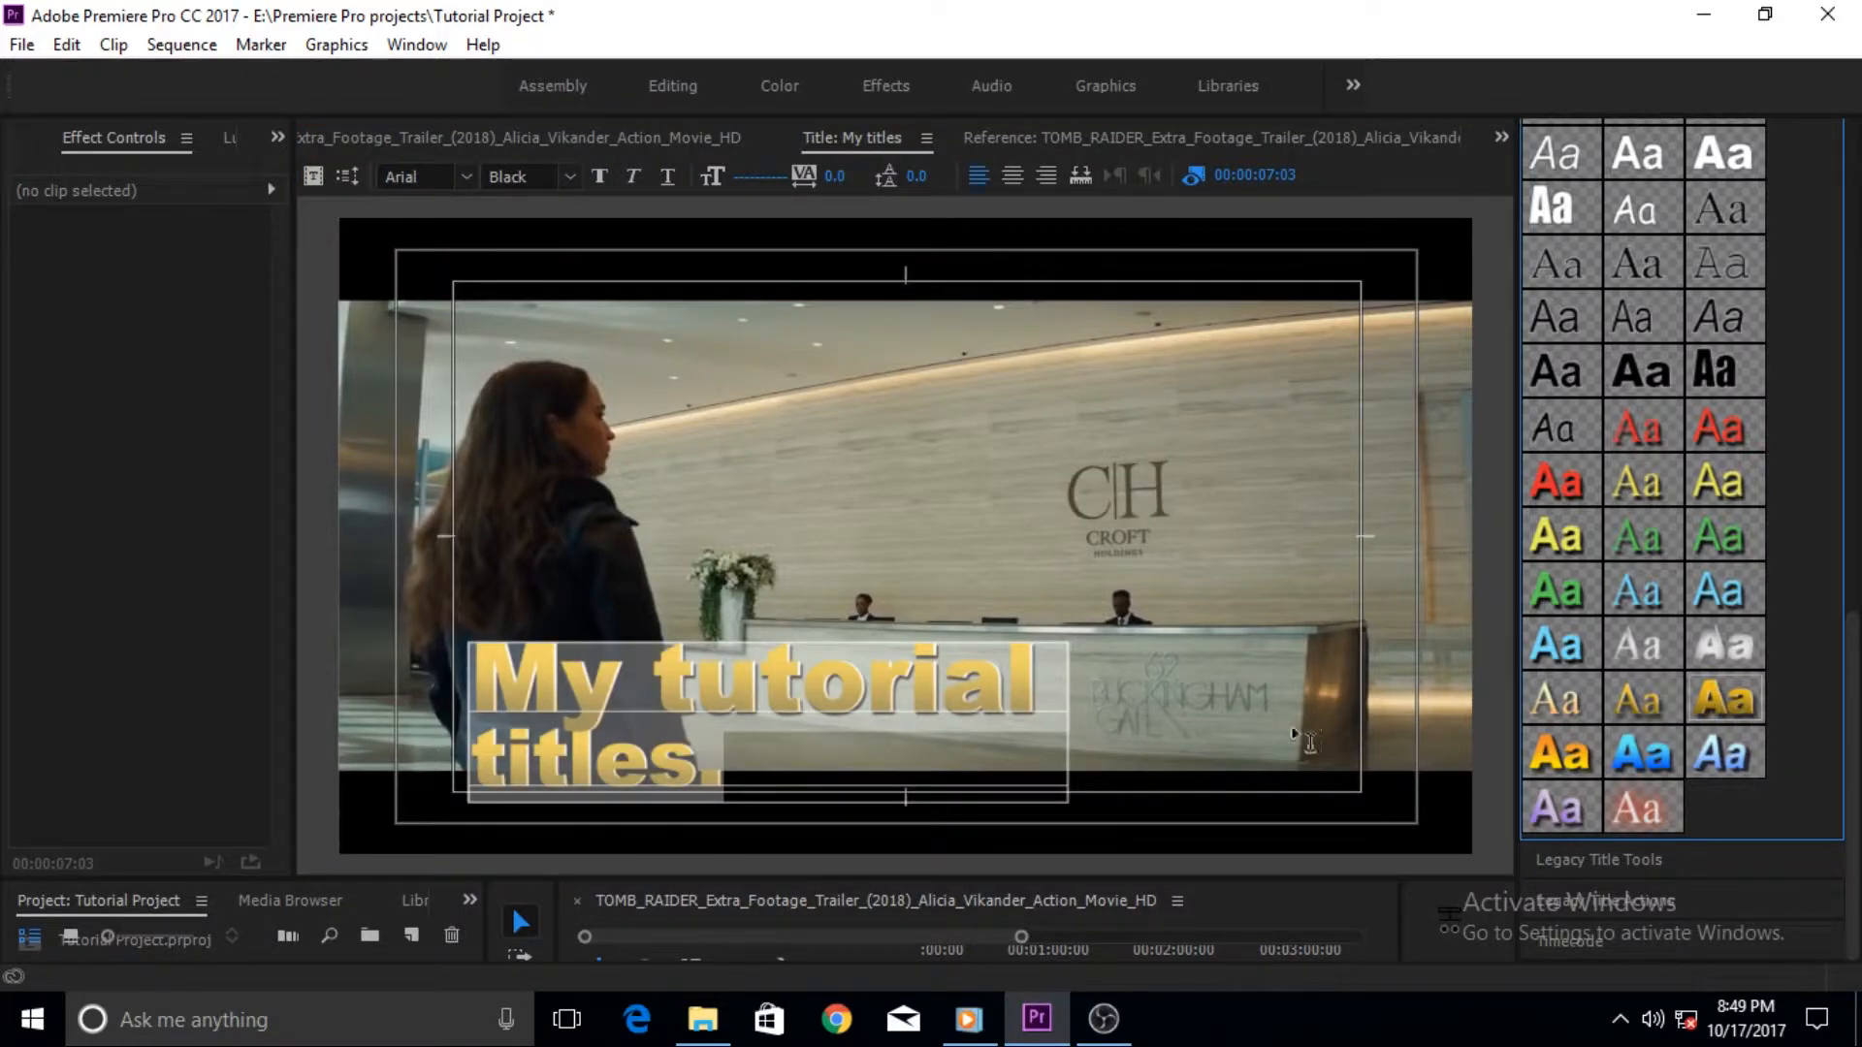
pyautogui.click(1129, 735)
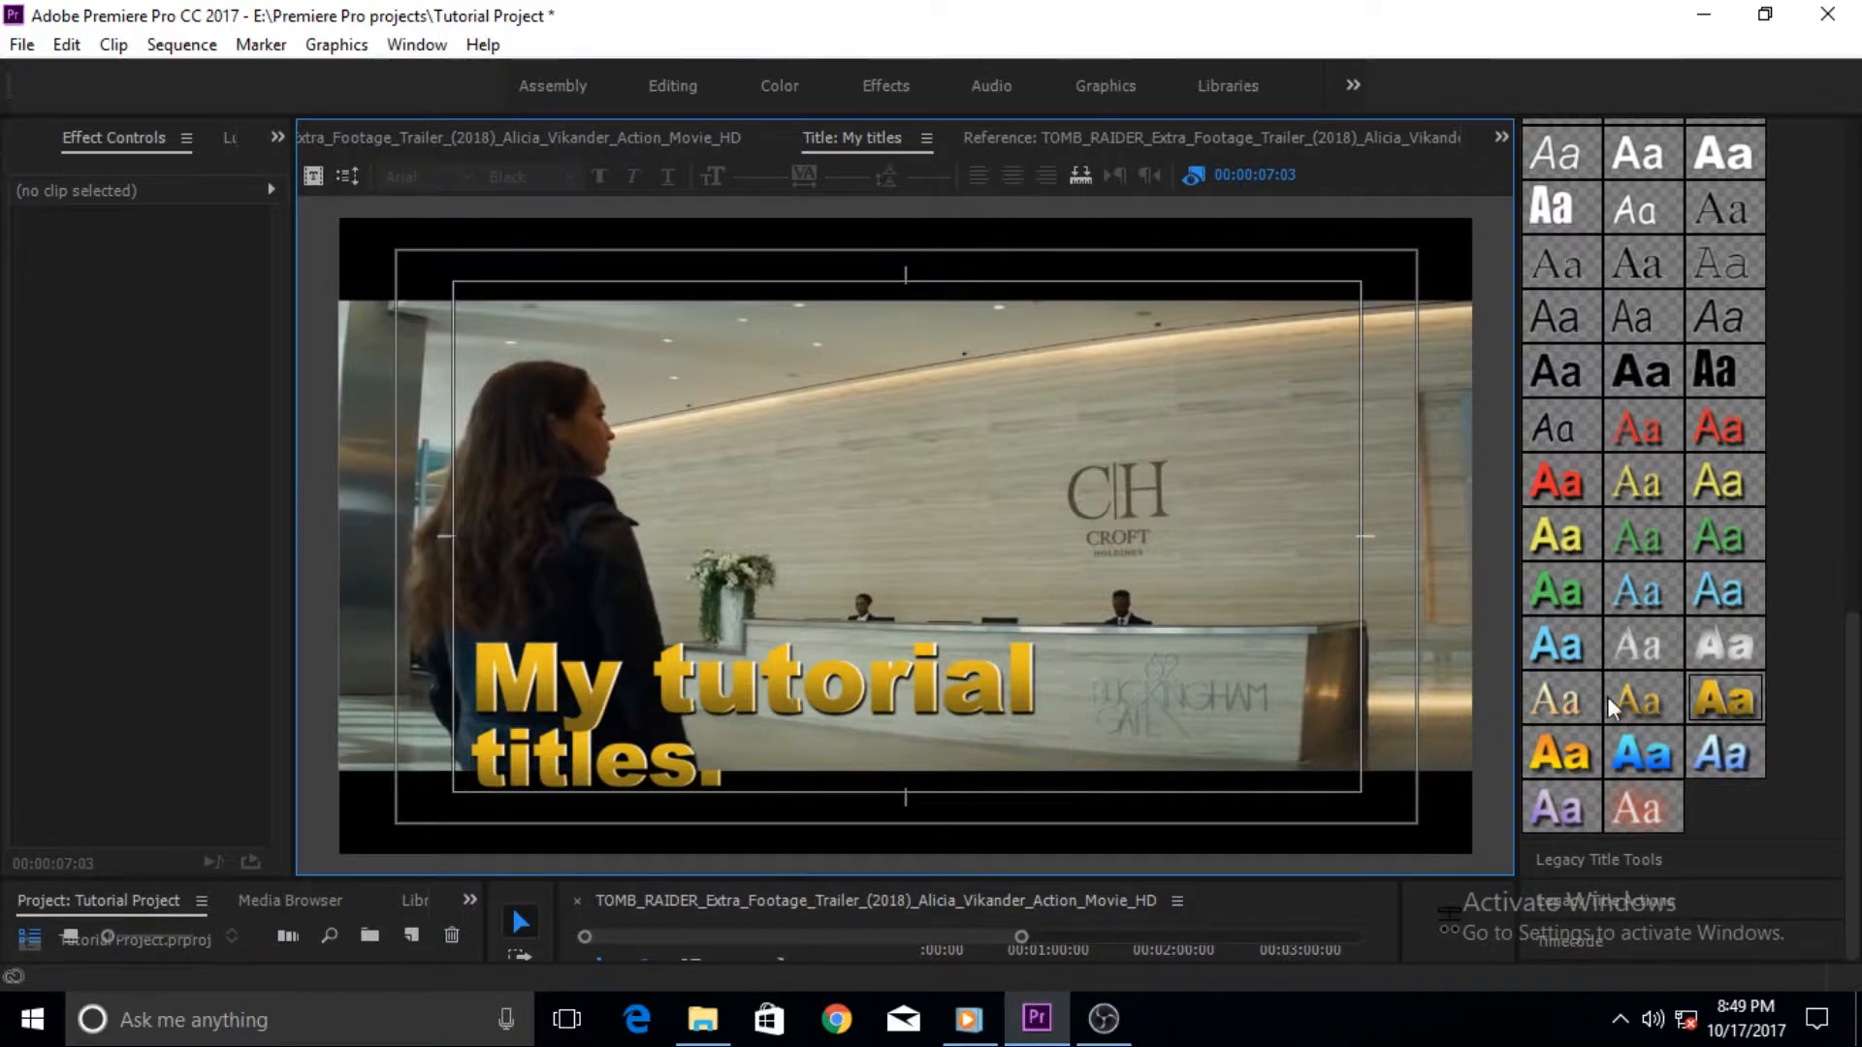
pyautogui.scroll(10, 1835, 549)
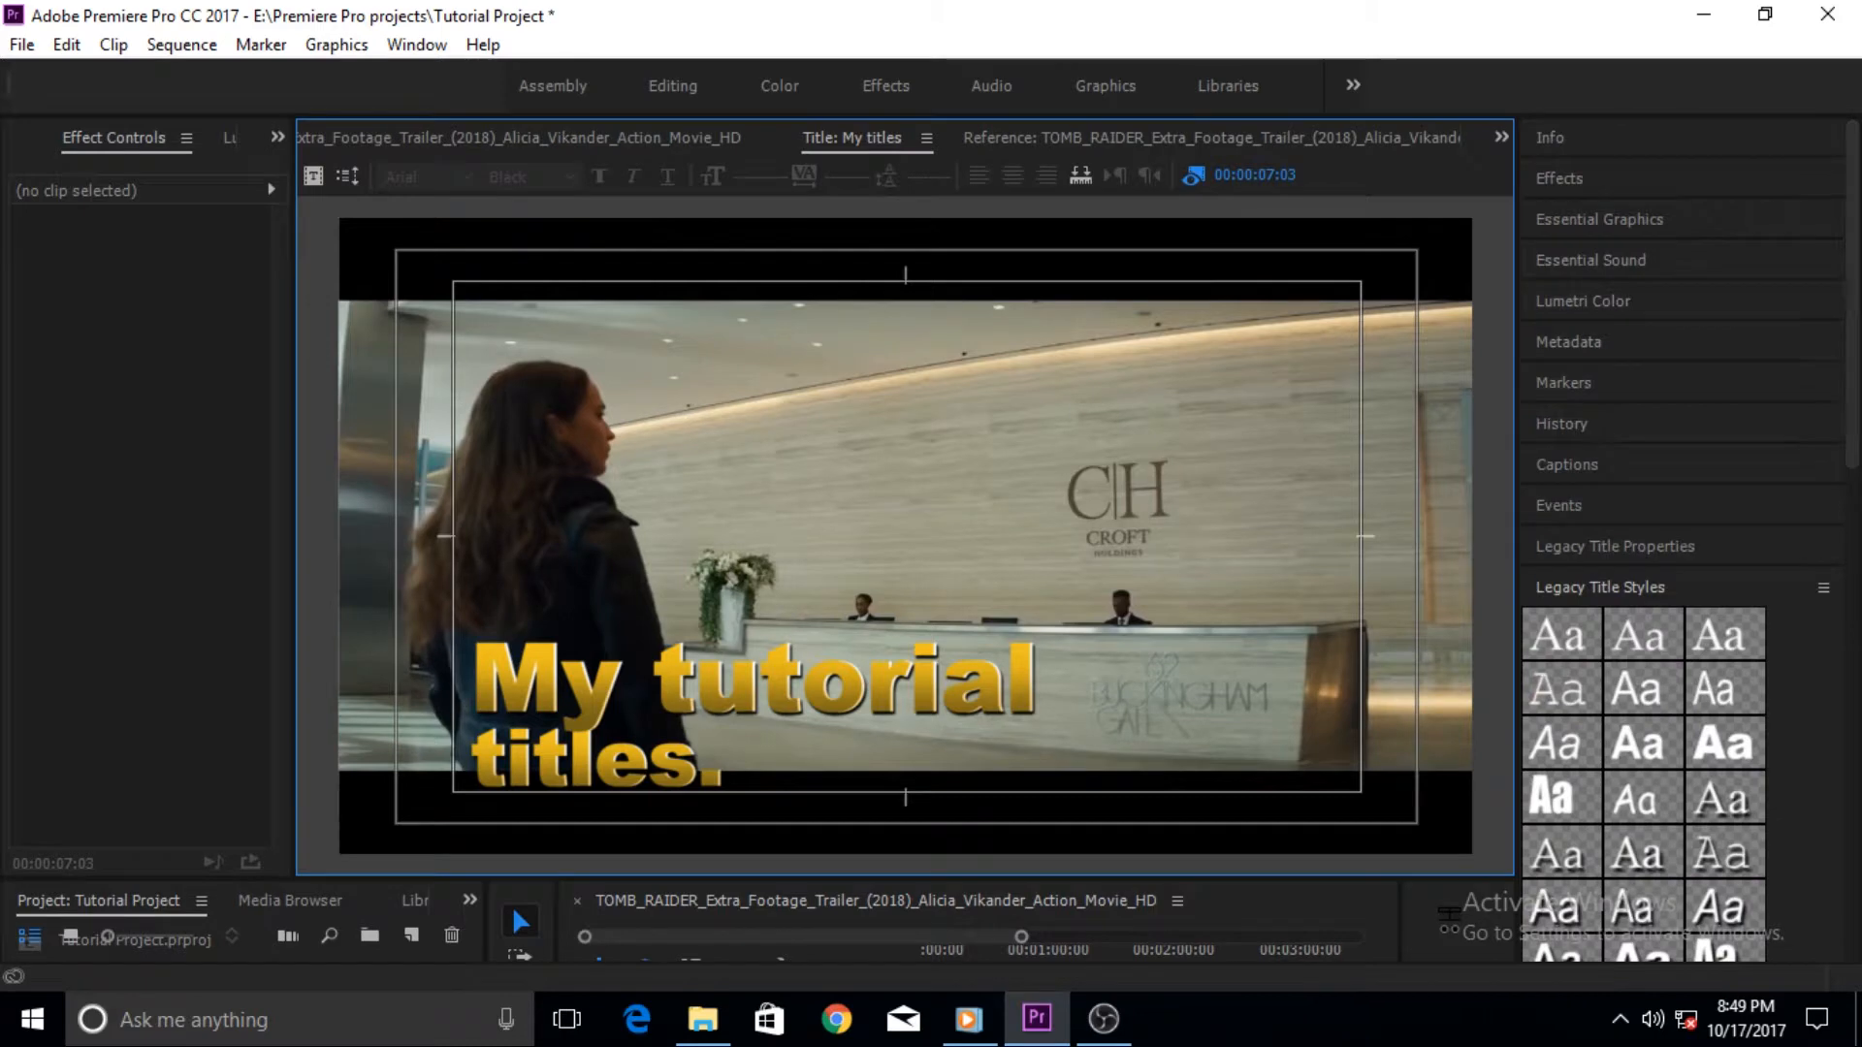
pyautogui.click(1823, 587)
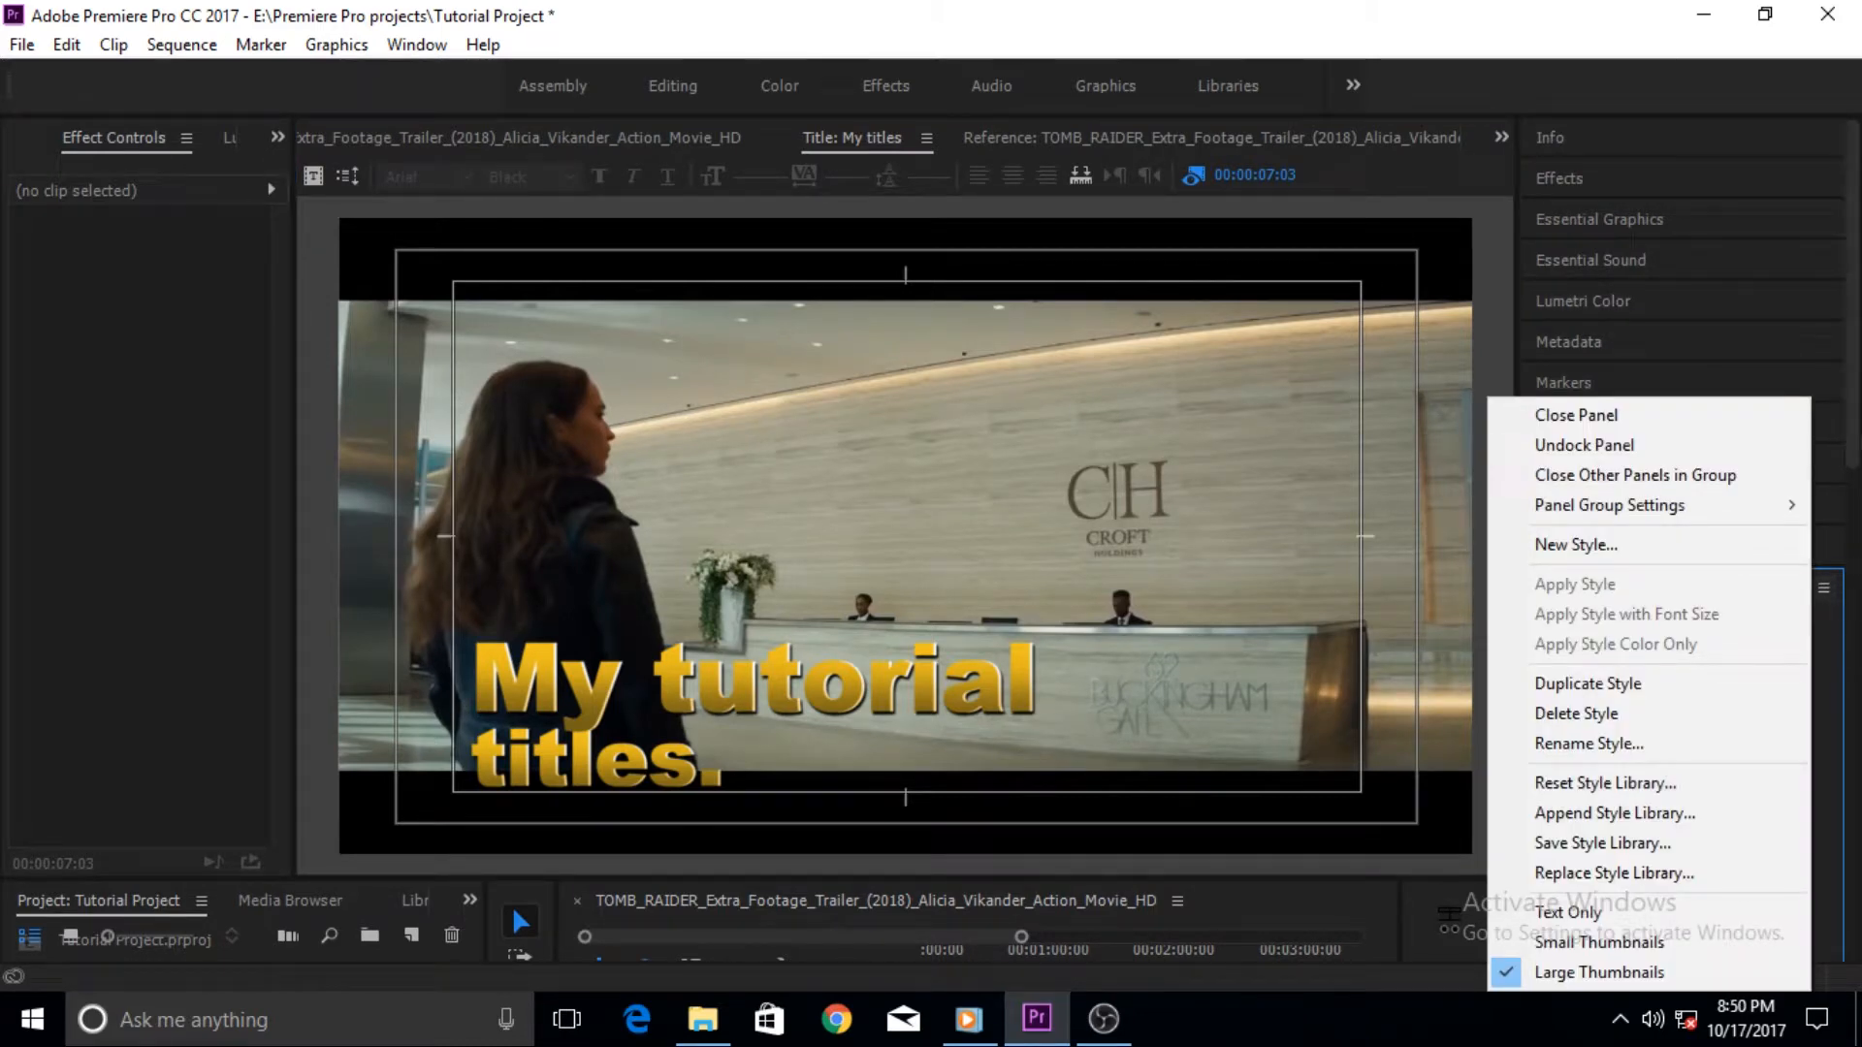
pyautogui.moveTo(1856, 383); pyautogui.dragTo(1856, 461)
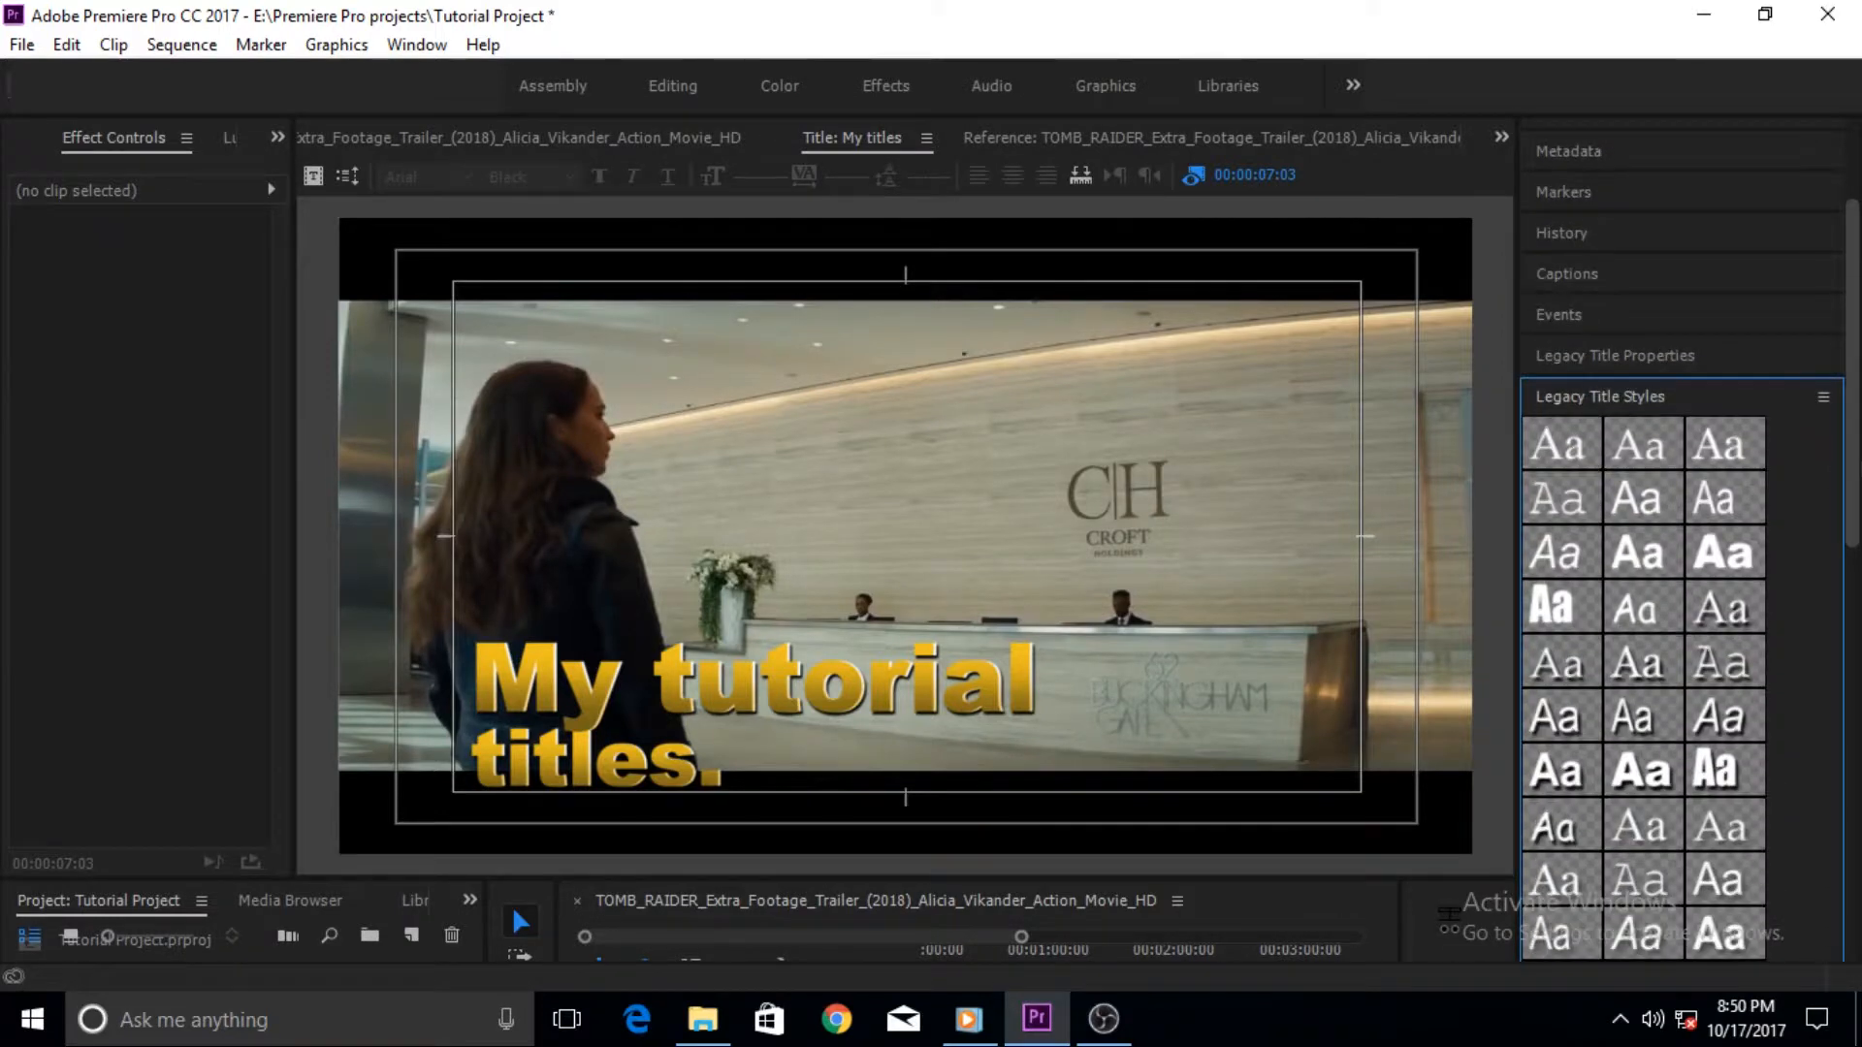
# - Open Legacy Title Actions, center the text box horizontally and vertically, then move it back to the lower-left area
pyautogui.click(925, 140)
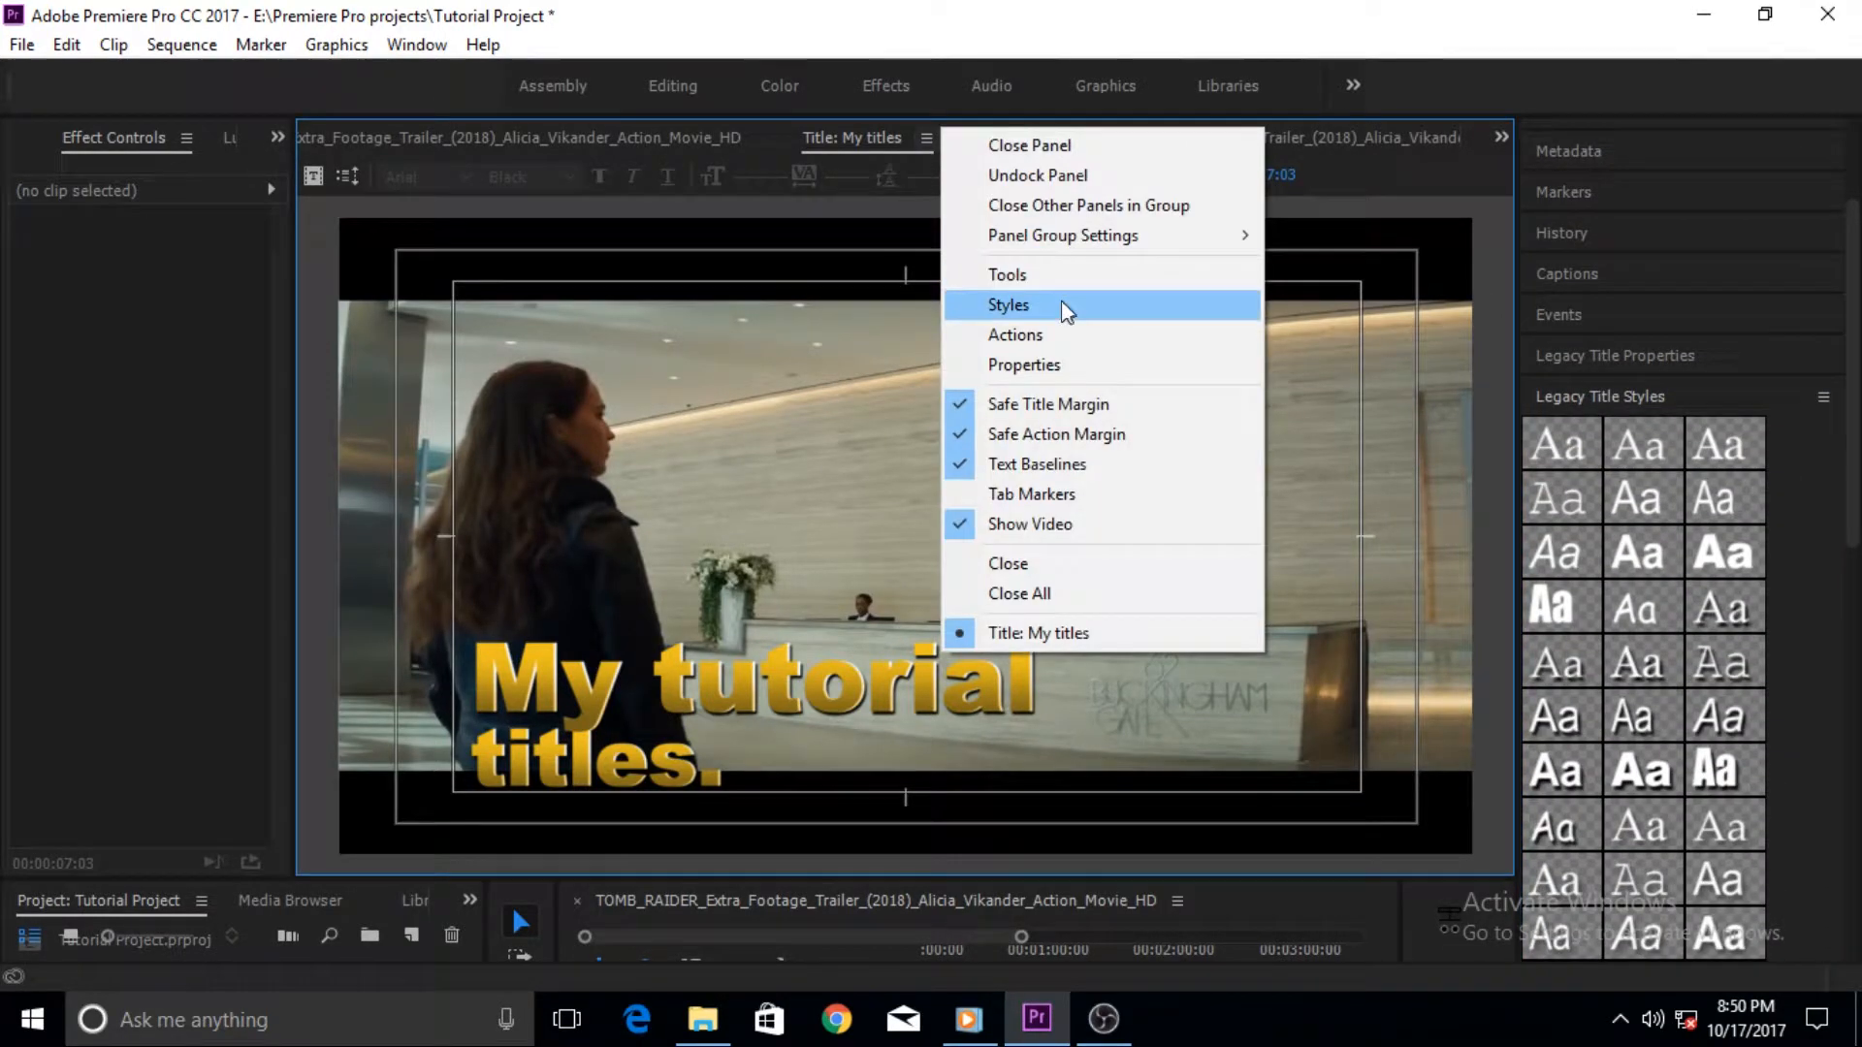
pyautogui.click(1032, 335)
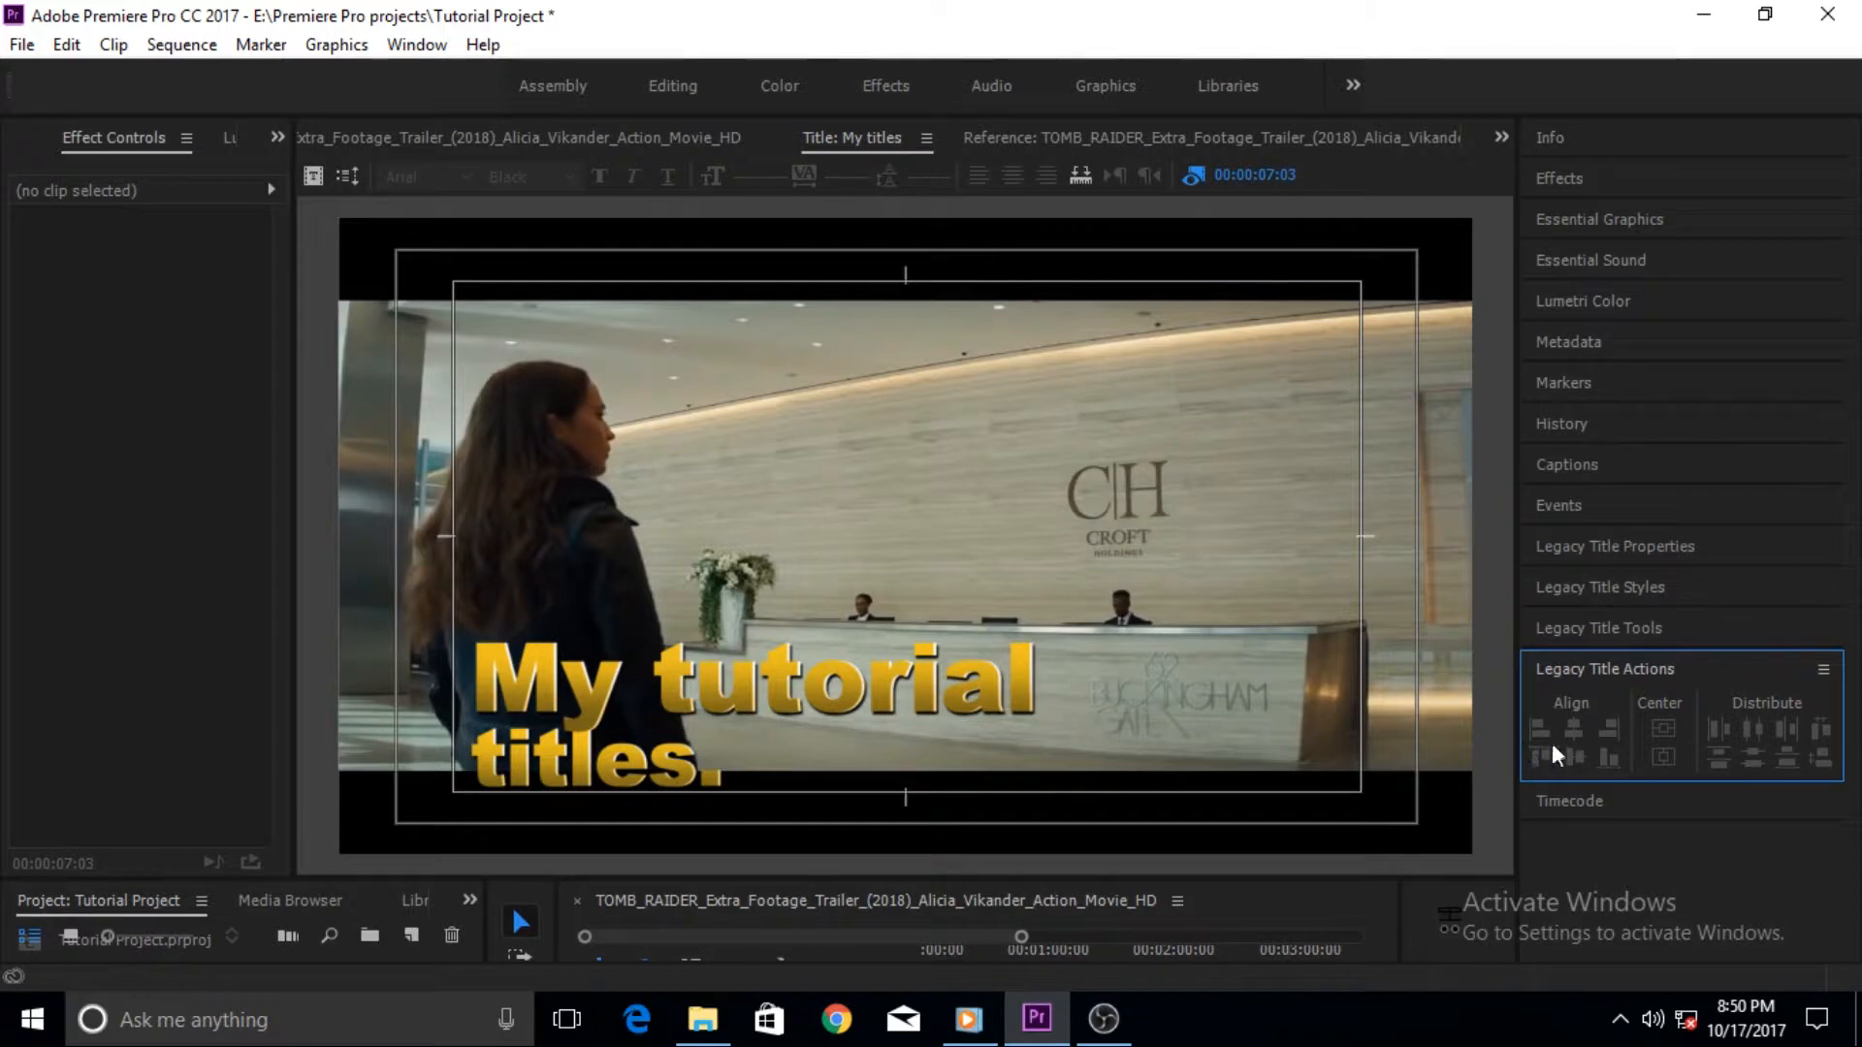
pyautogui.click(1031, 731)
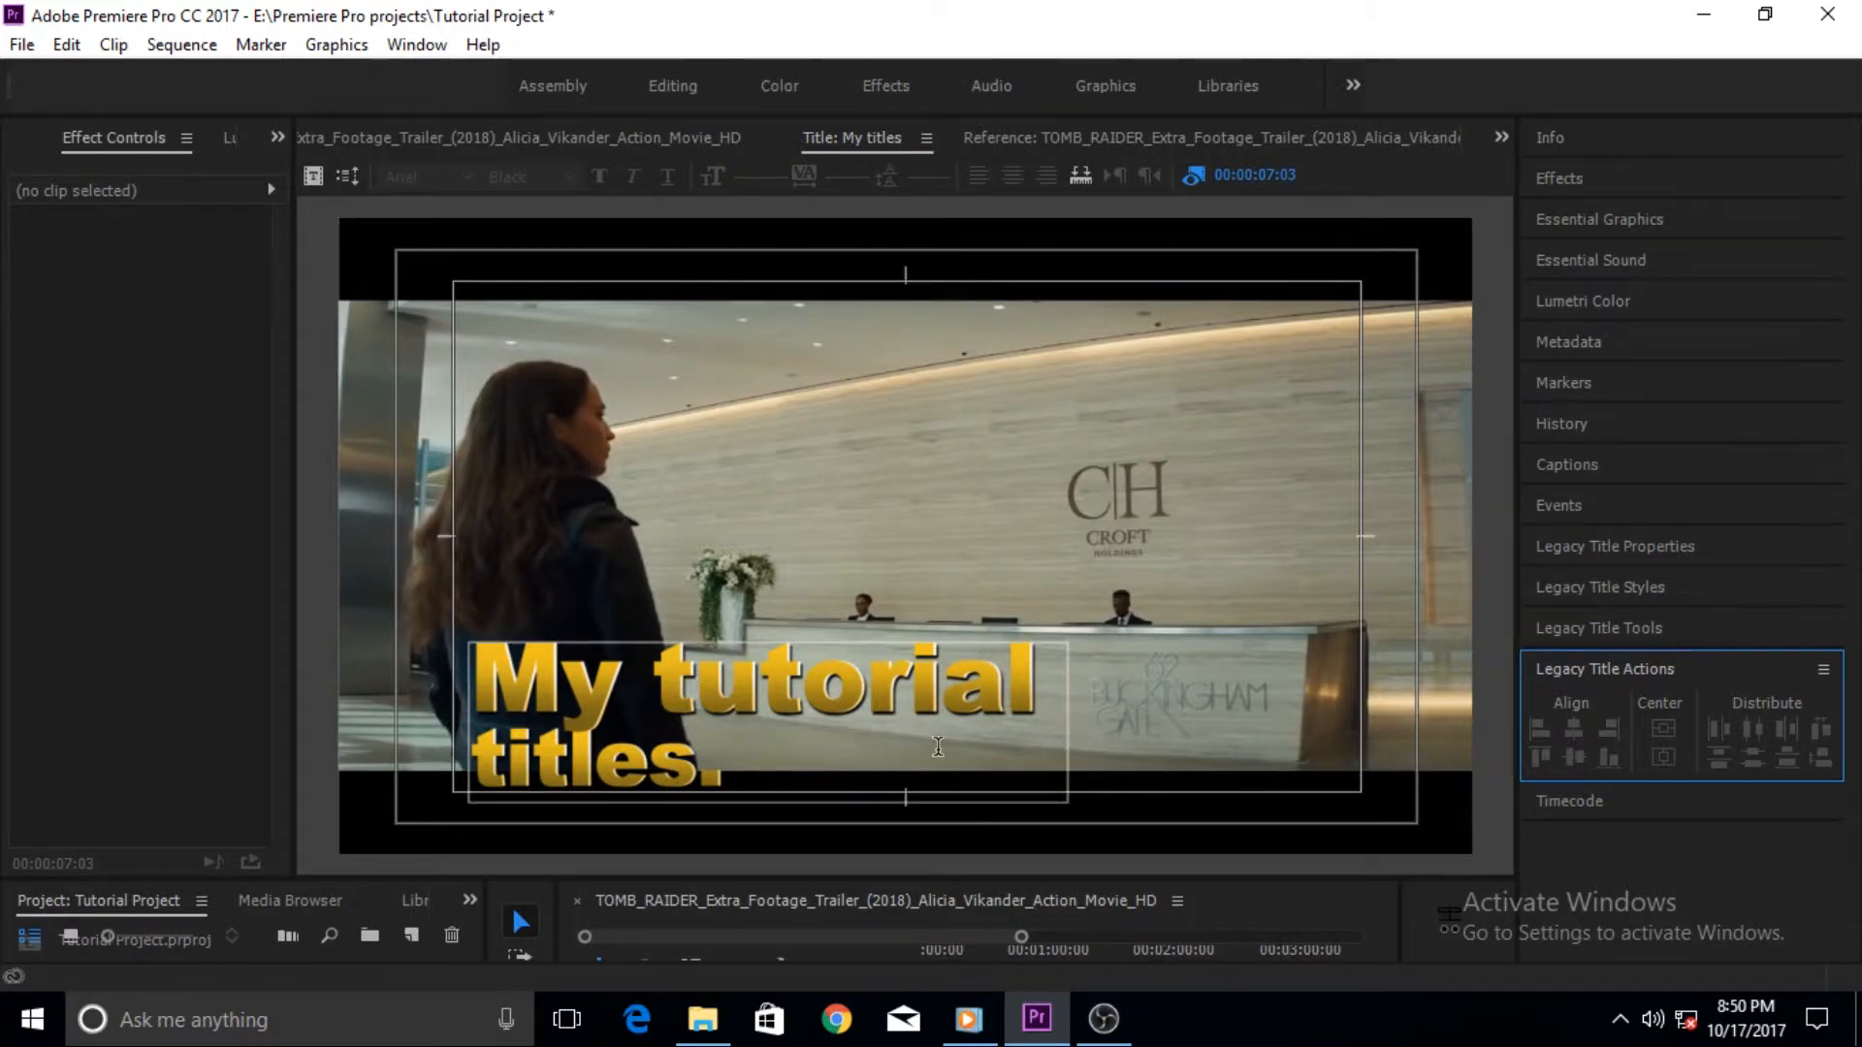
pyautogui.click(840, 746)
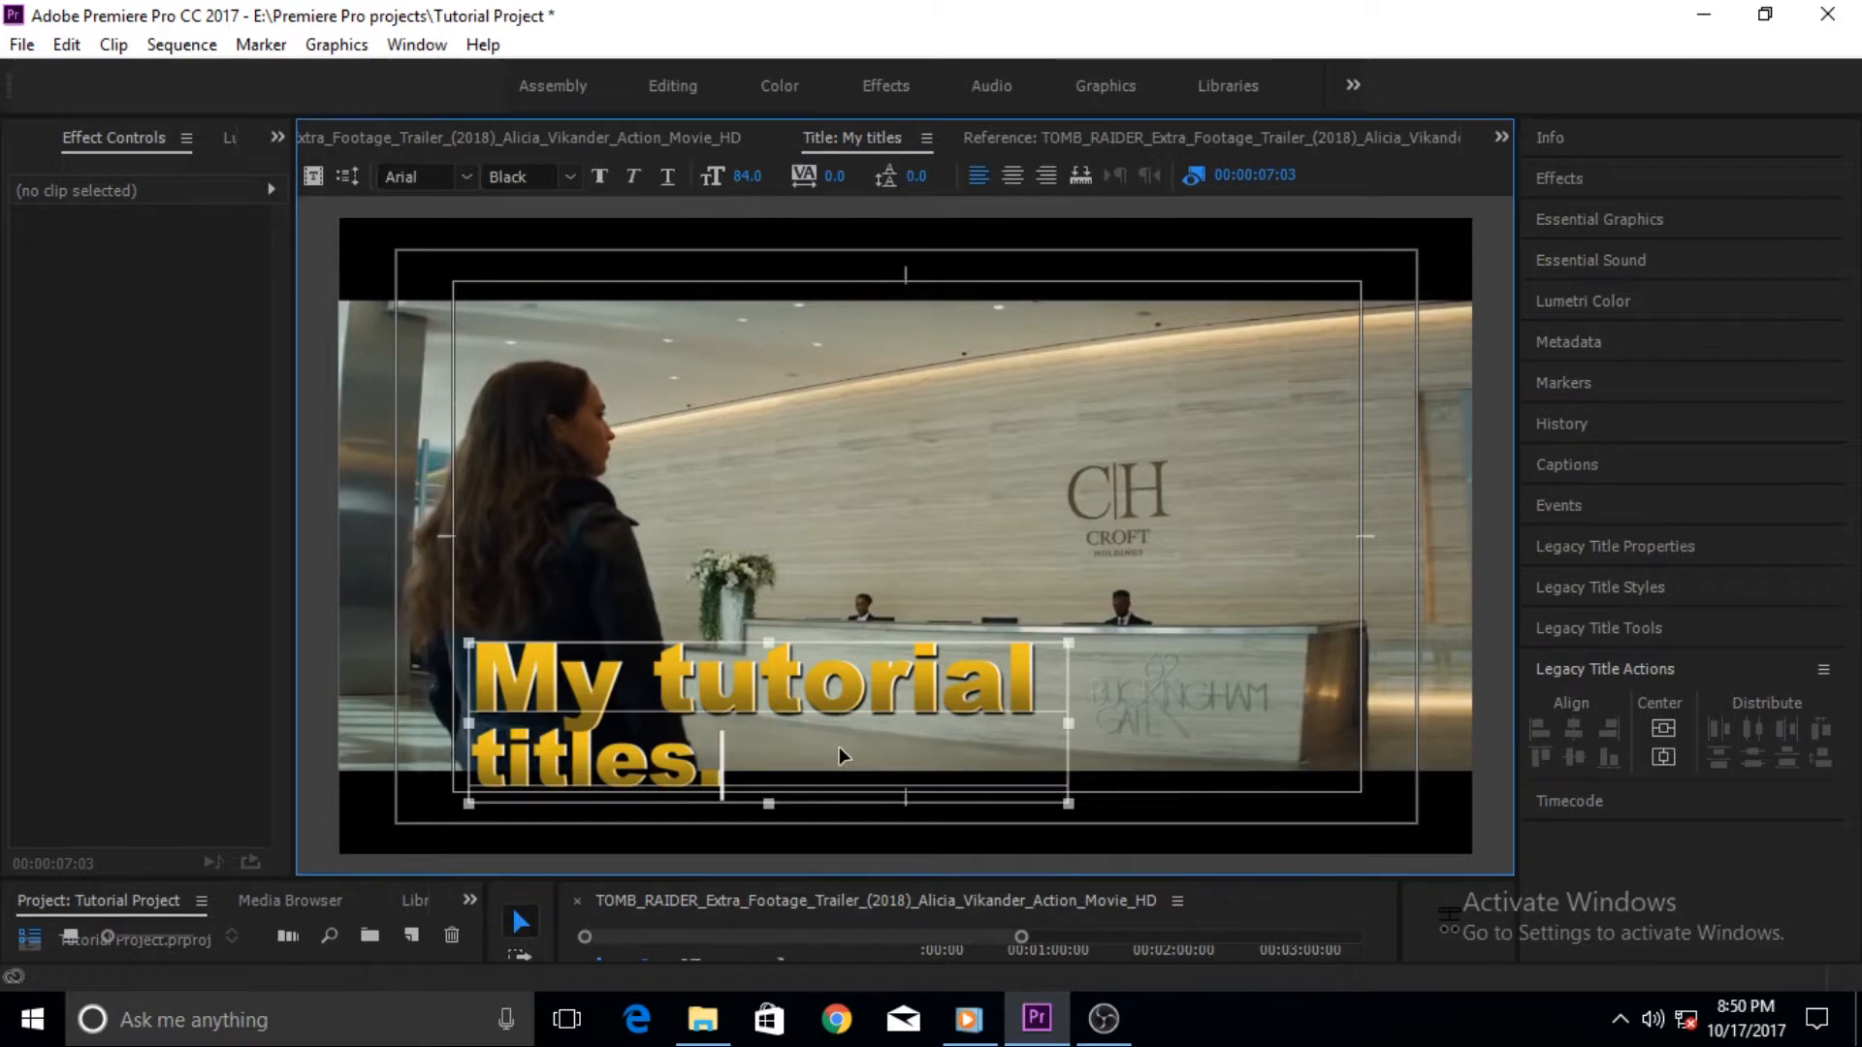
pyautogui.click(1656, 733)
pyautogui.click(1656, 760)
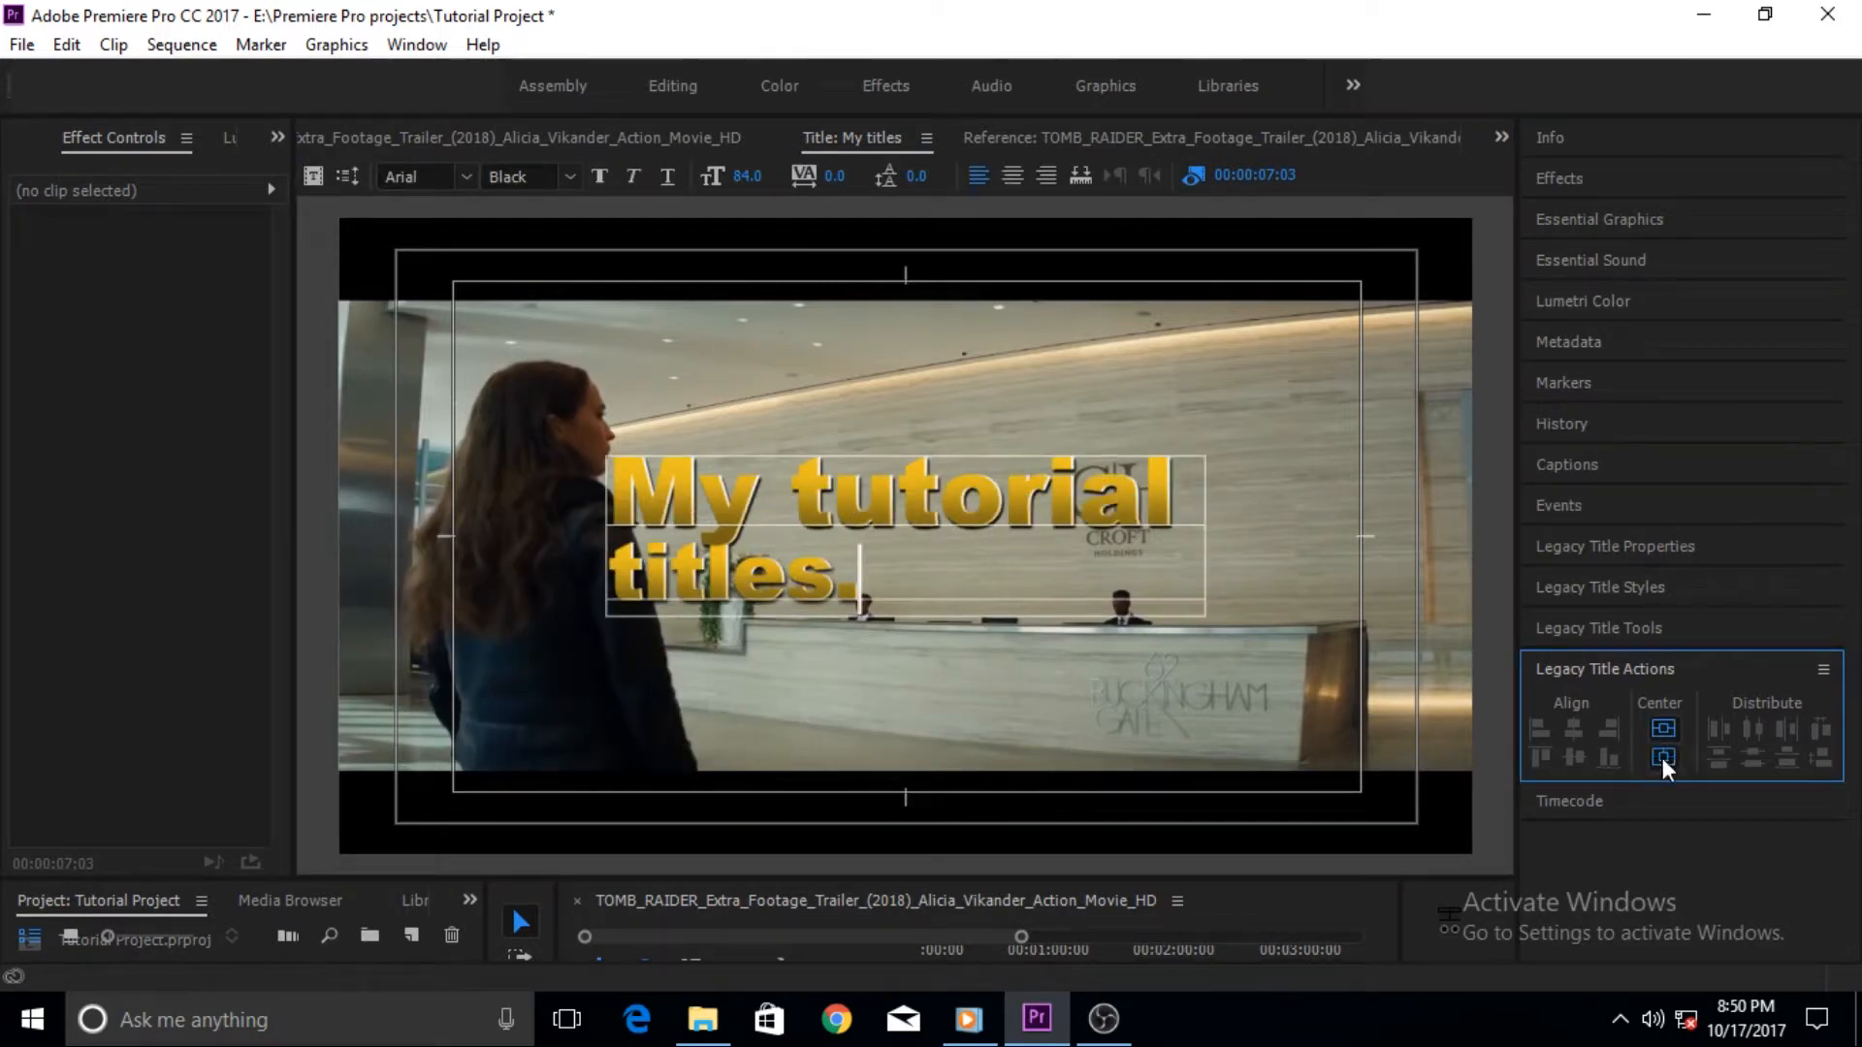
pyautogui.moveTo(911, 584); pyautogui.dragTo(782, 745)
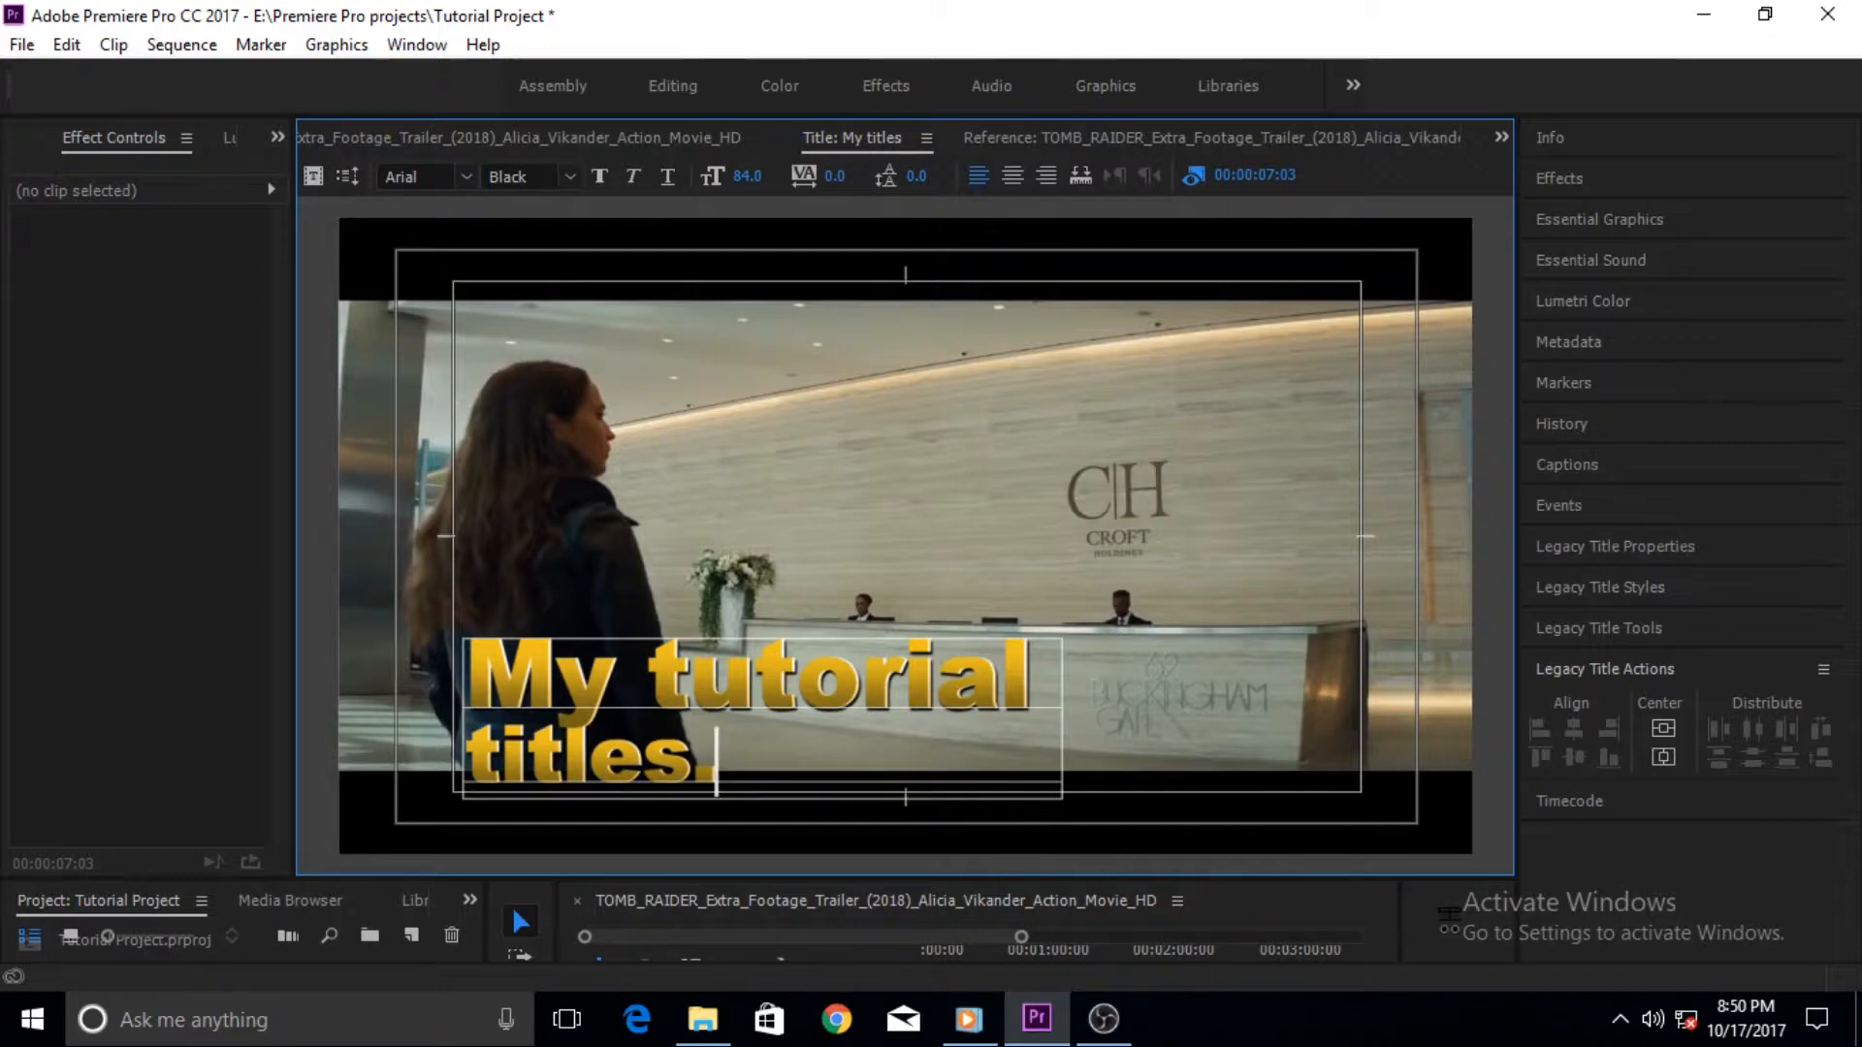
# - Open Legacy Title Properties and browse the title's transform, fill, stroke and shadow settings
pyautogui.click(925, 138)
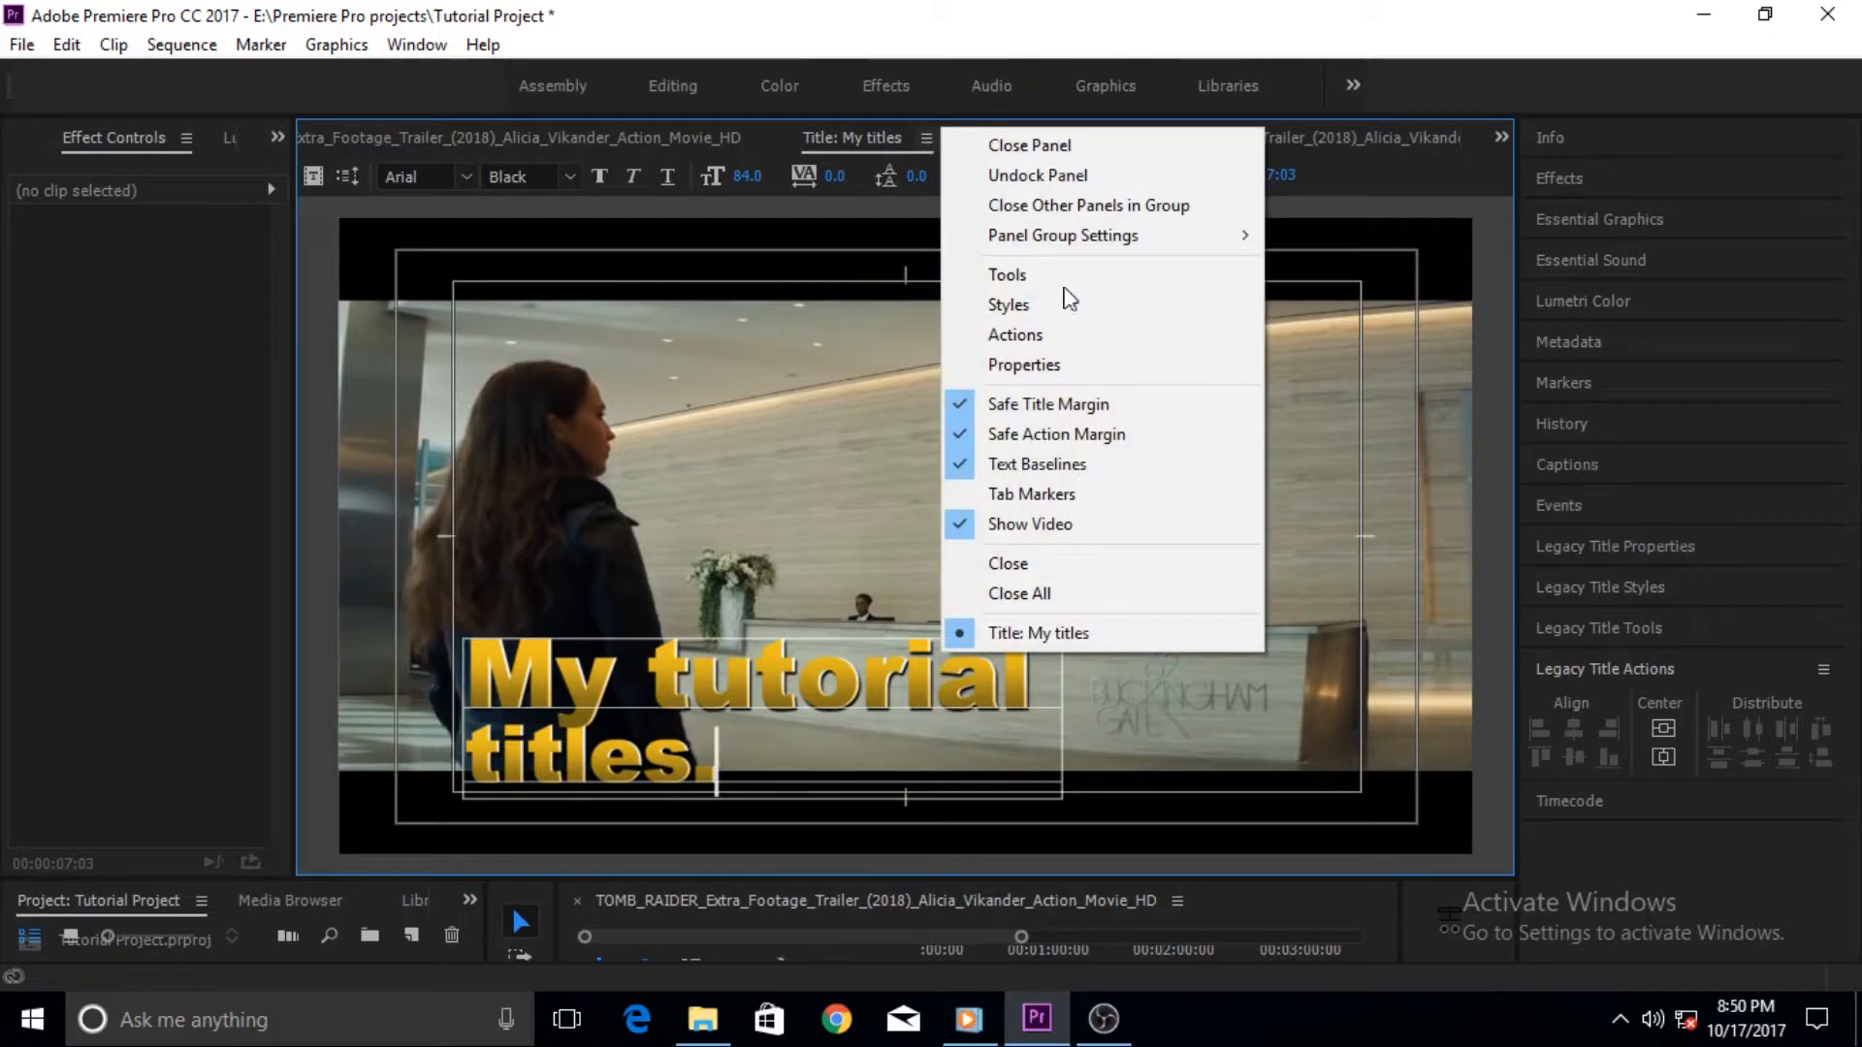
pyautogui.click(1111, 367)
pyautogui.scroll(-10, 1857, 396)
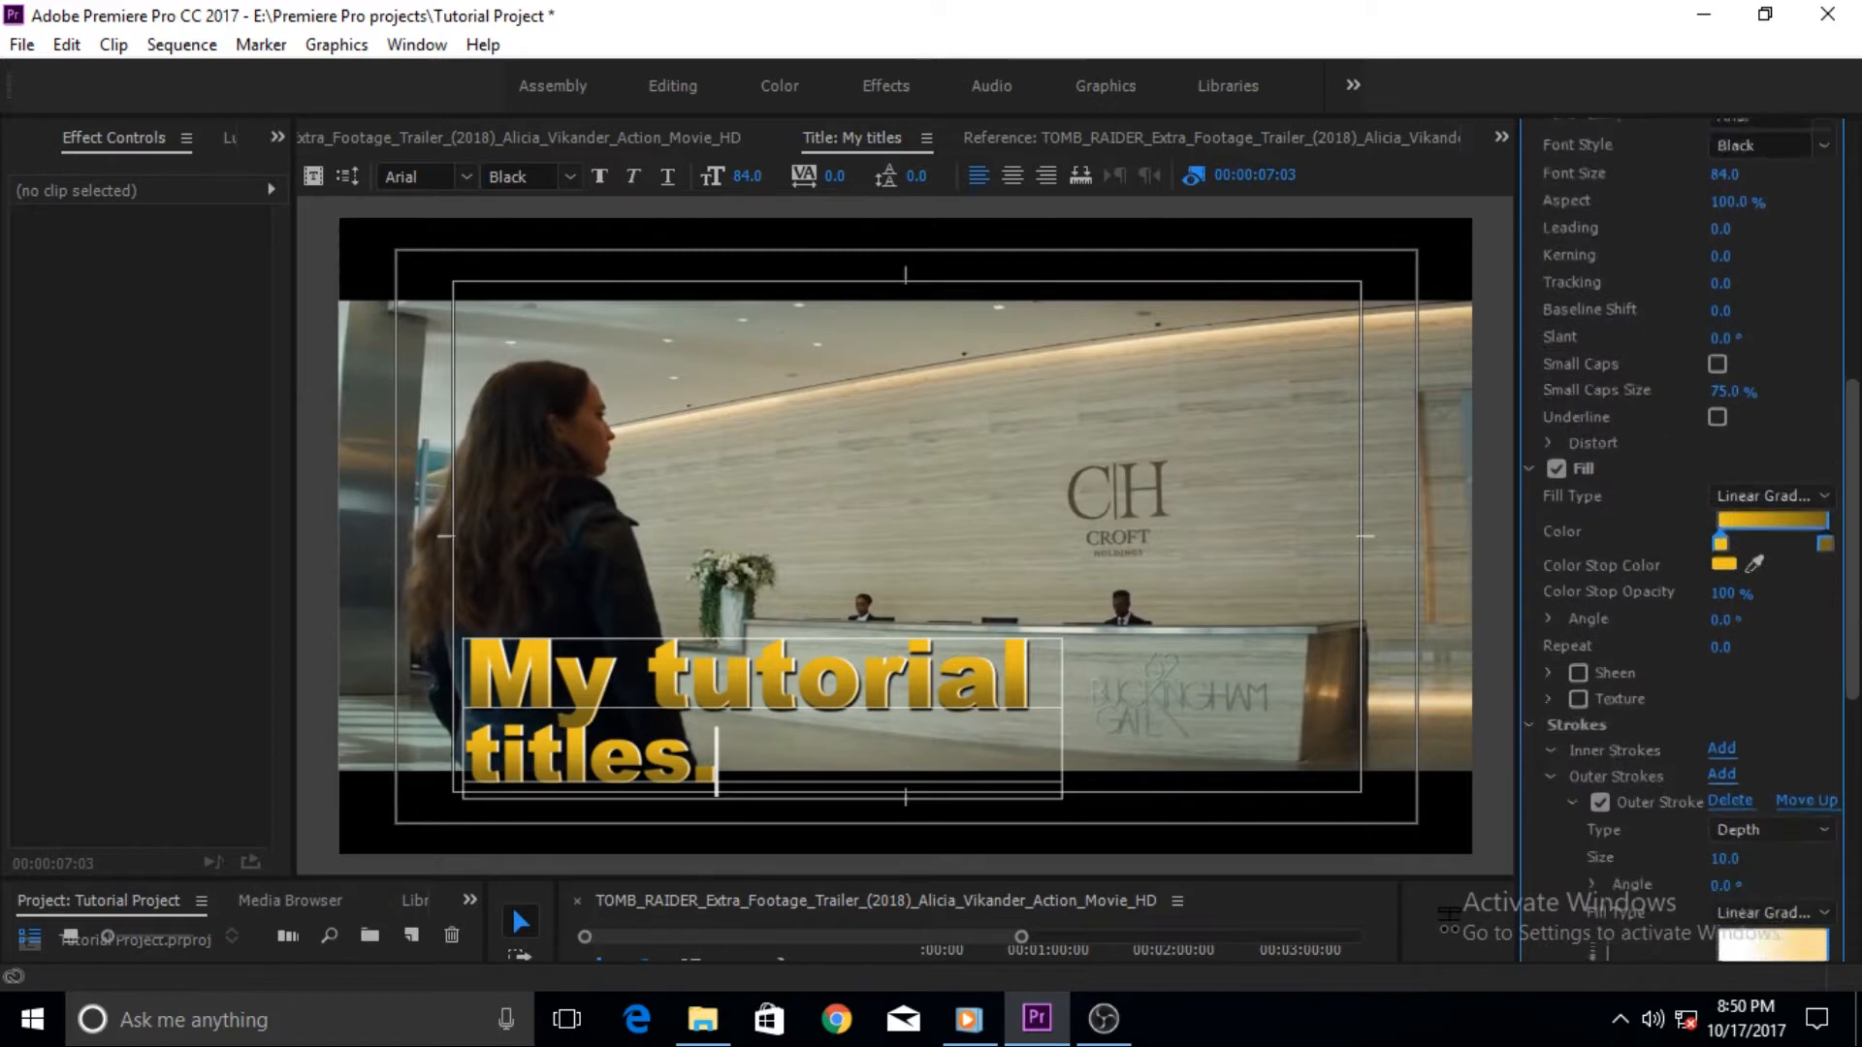
pyautogui.scroll(-7, 1688, 485)
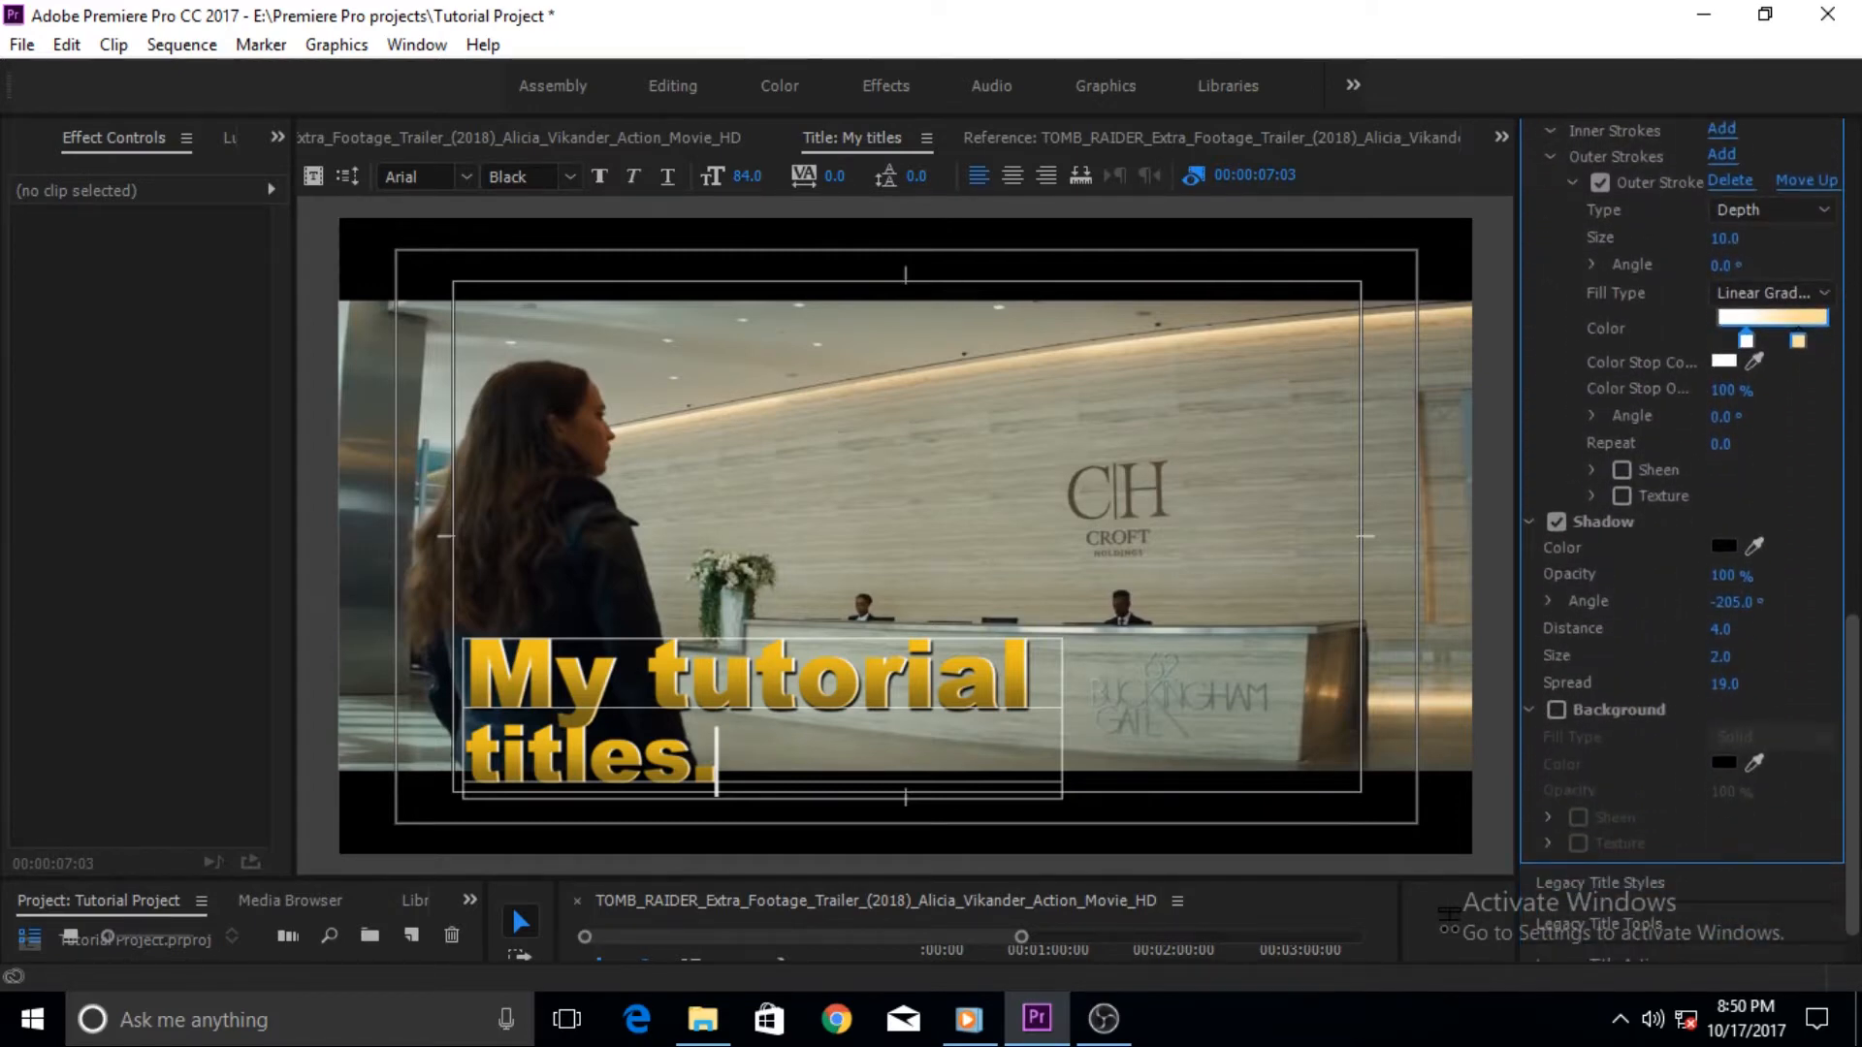
pyautogui.scroll(15, 1579, 398)
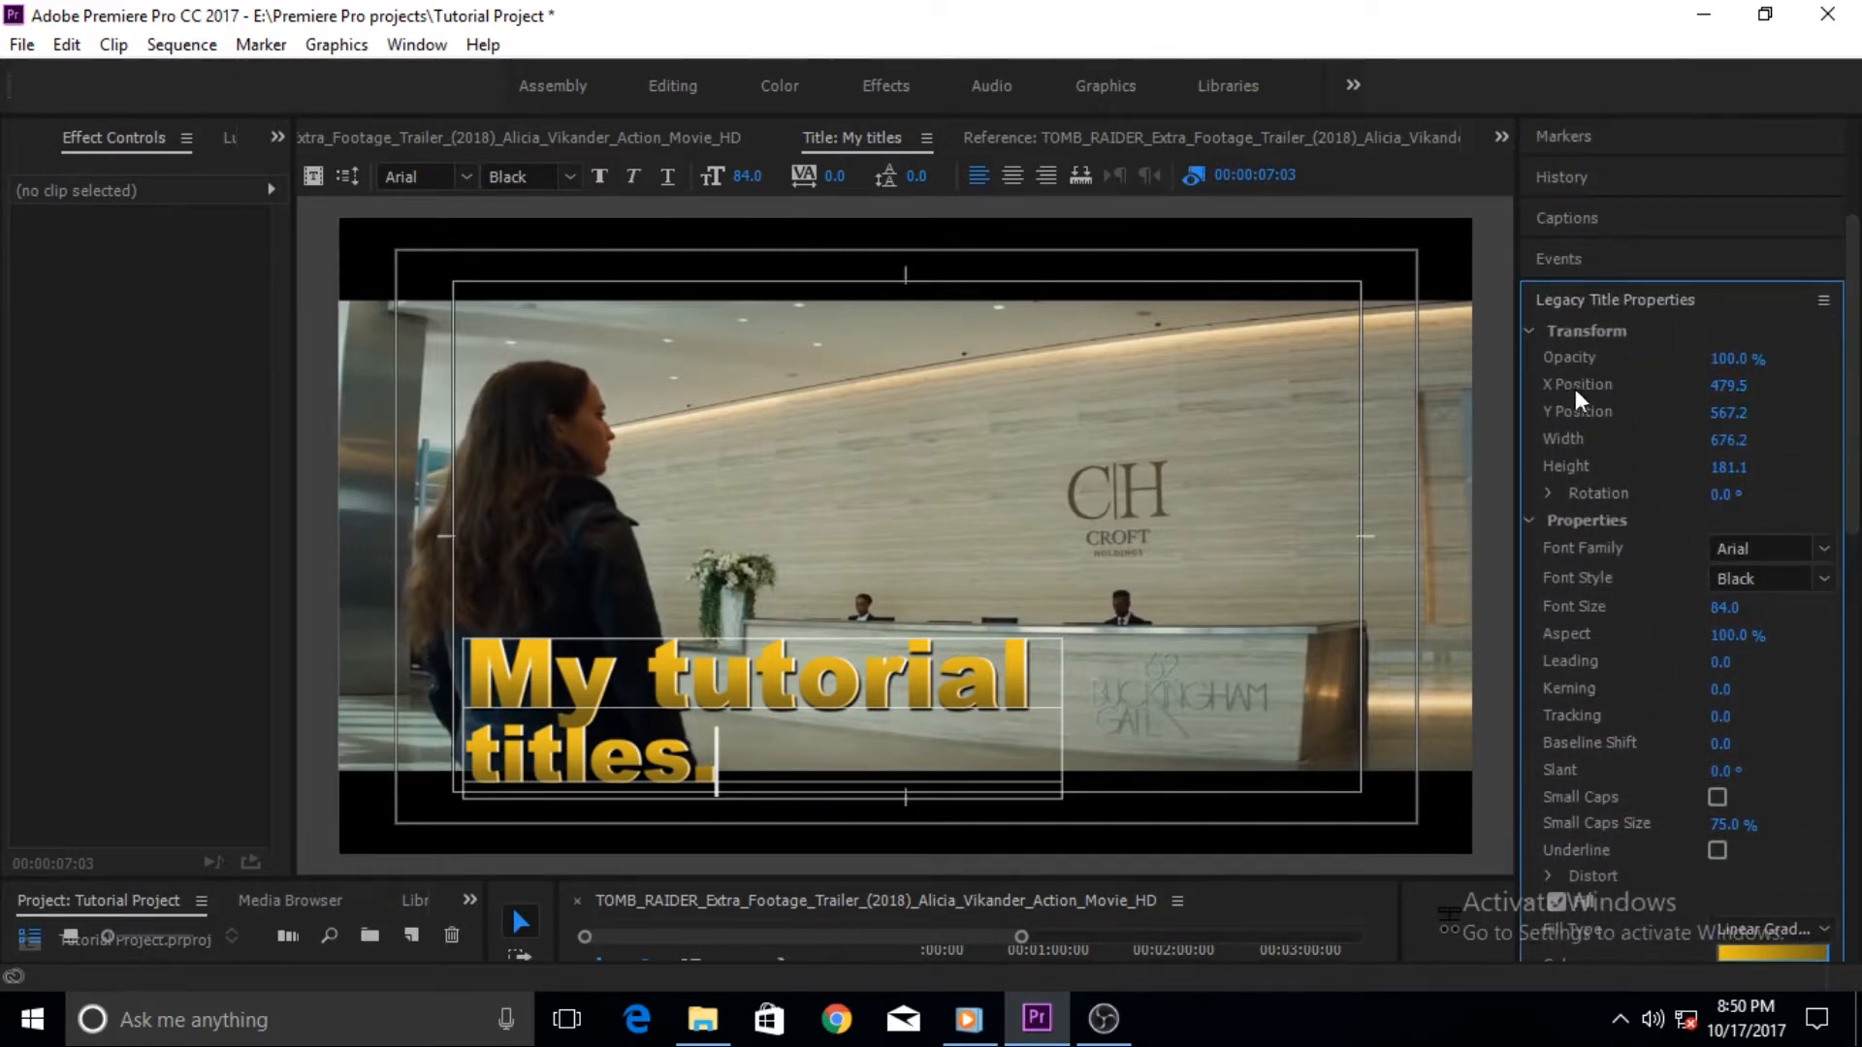
# - Try setting the title's opacity to 60%
pyautogui.click(1730, 359)
pyautogui.write('60')
pyautogui.press('Return')
pyautogui.moveTo(1731, 359); pyautogui.dragTo(1770, 359)
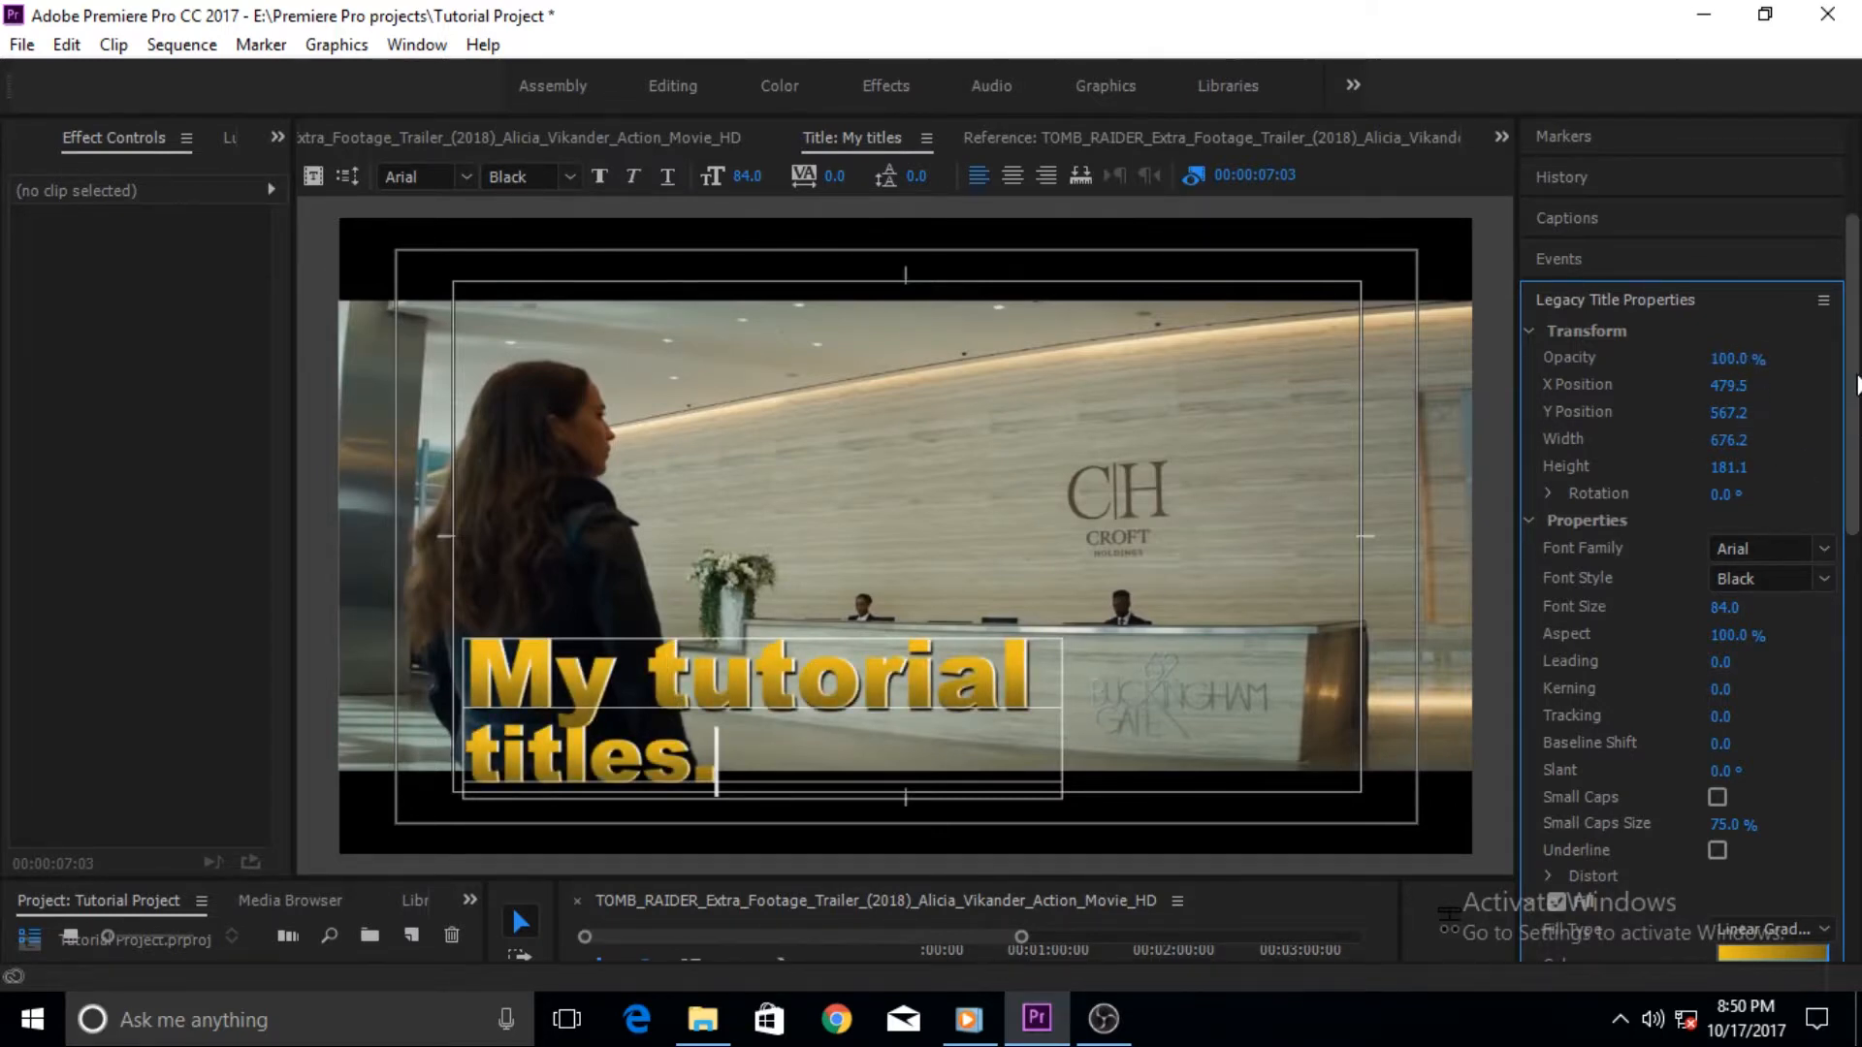
pyautogui.scroll(-4, 1813, 446)
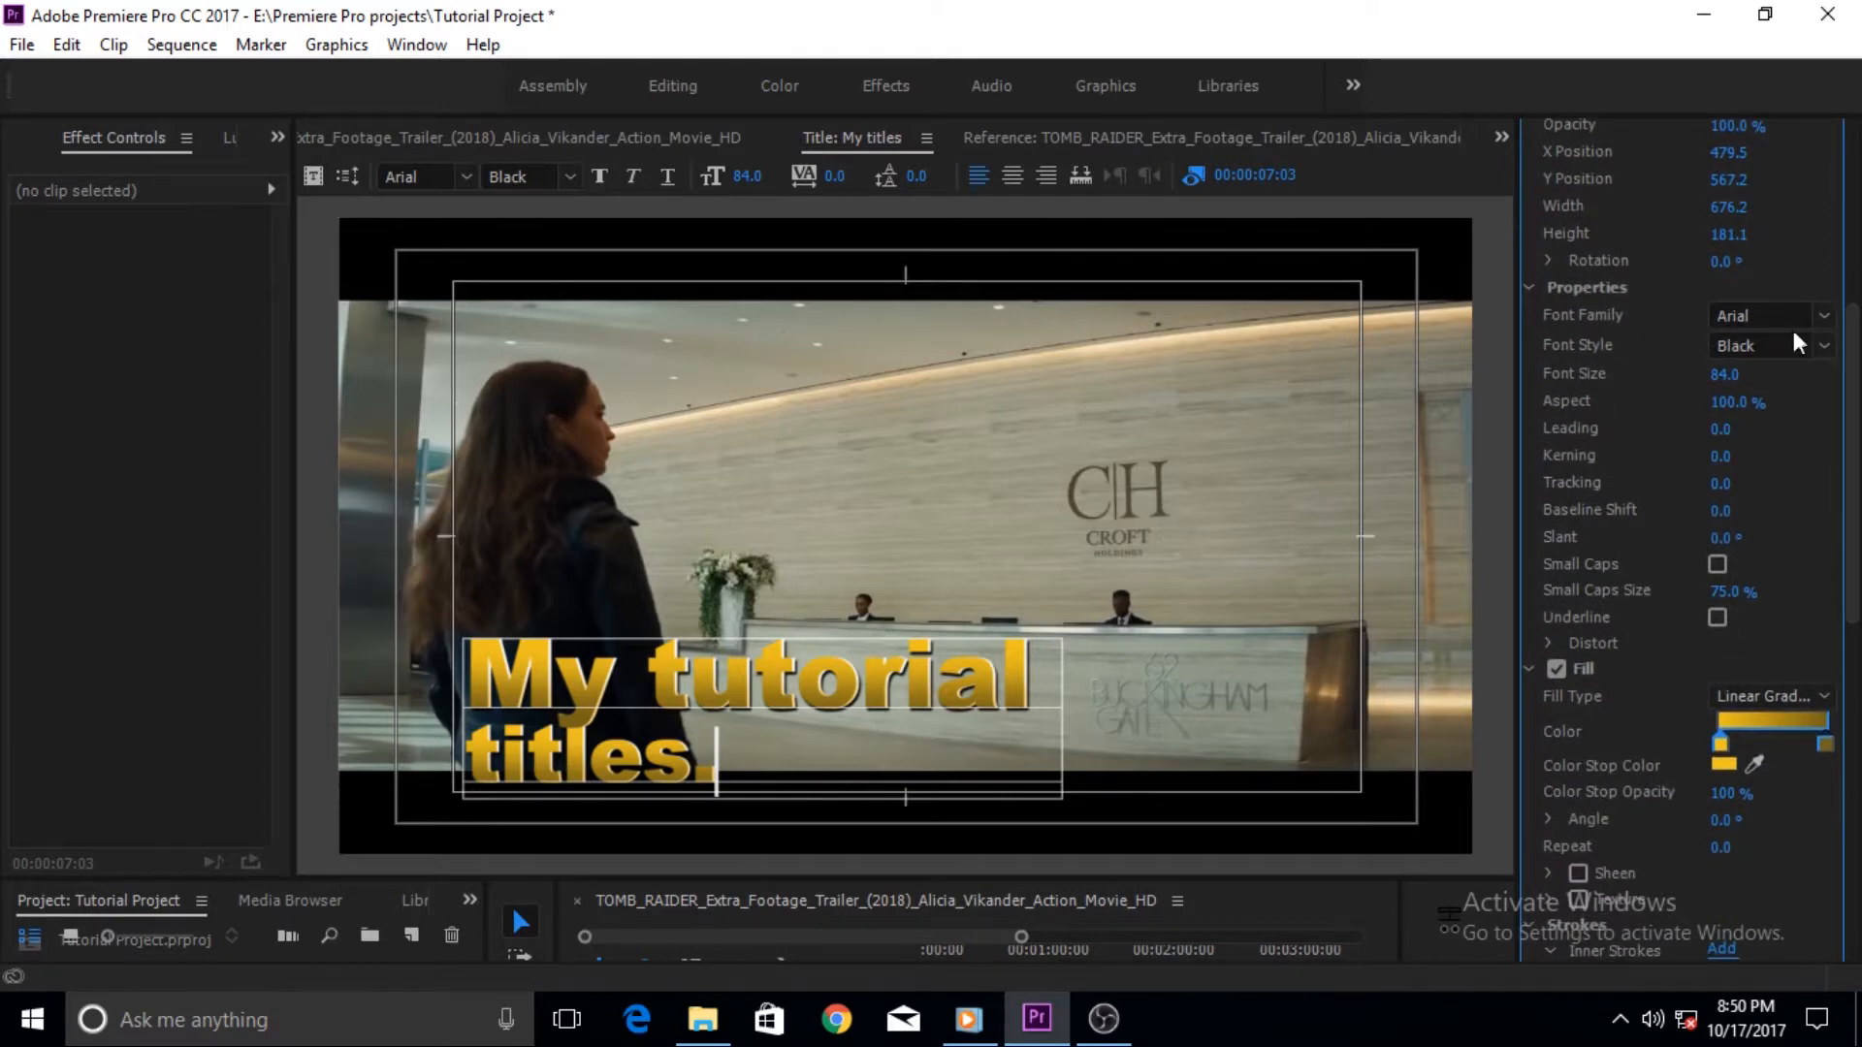
pyautogui.click(1820, 323)
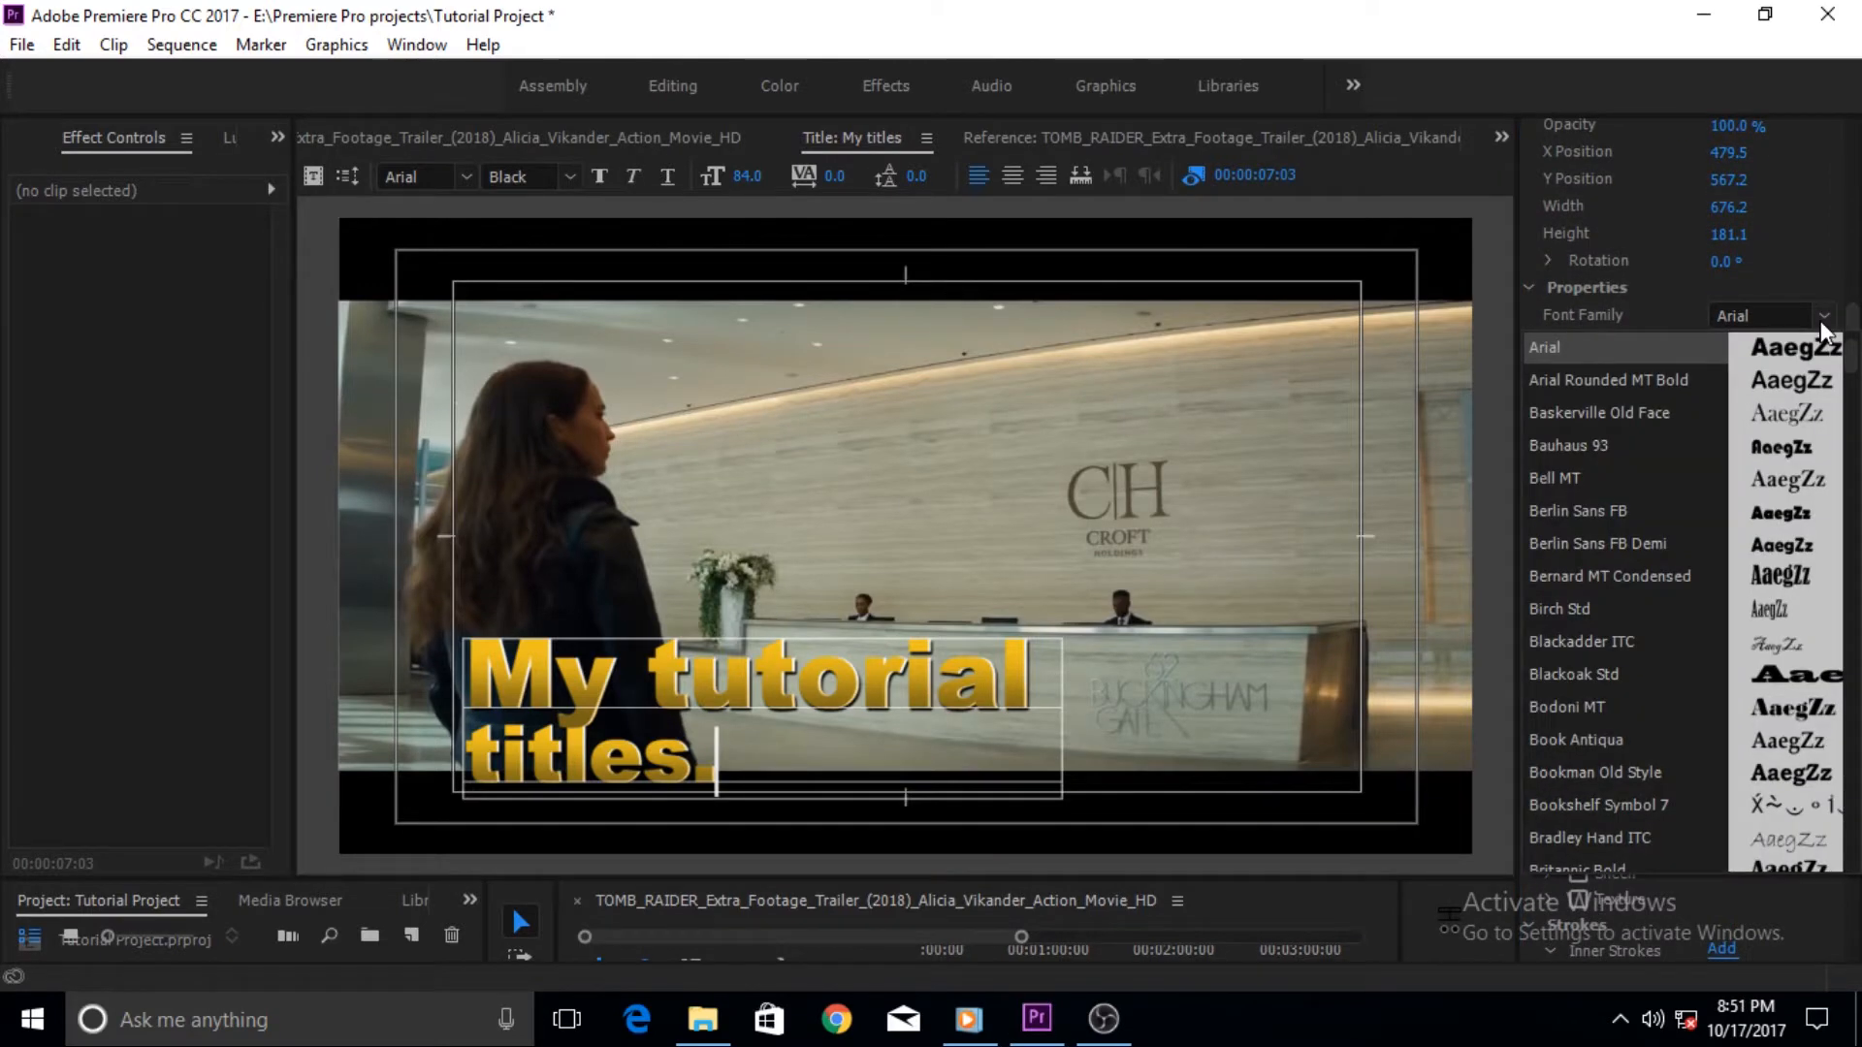
pyautogui.moveTo(1853, 329); pyautogui.dragTo(1854, 338)
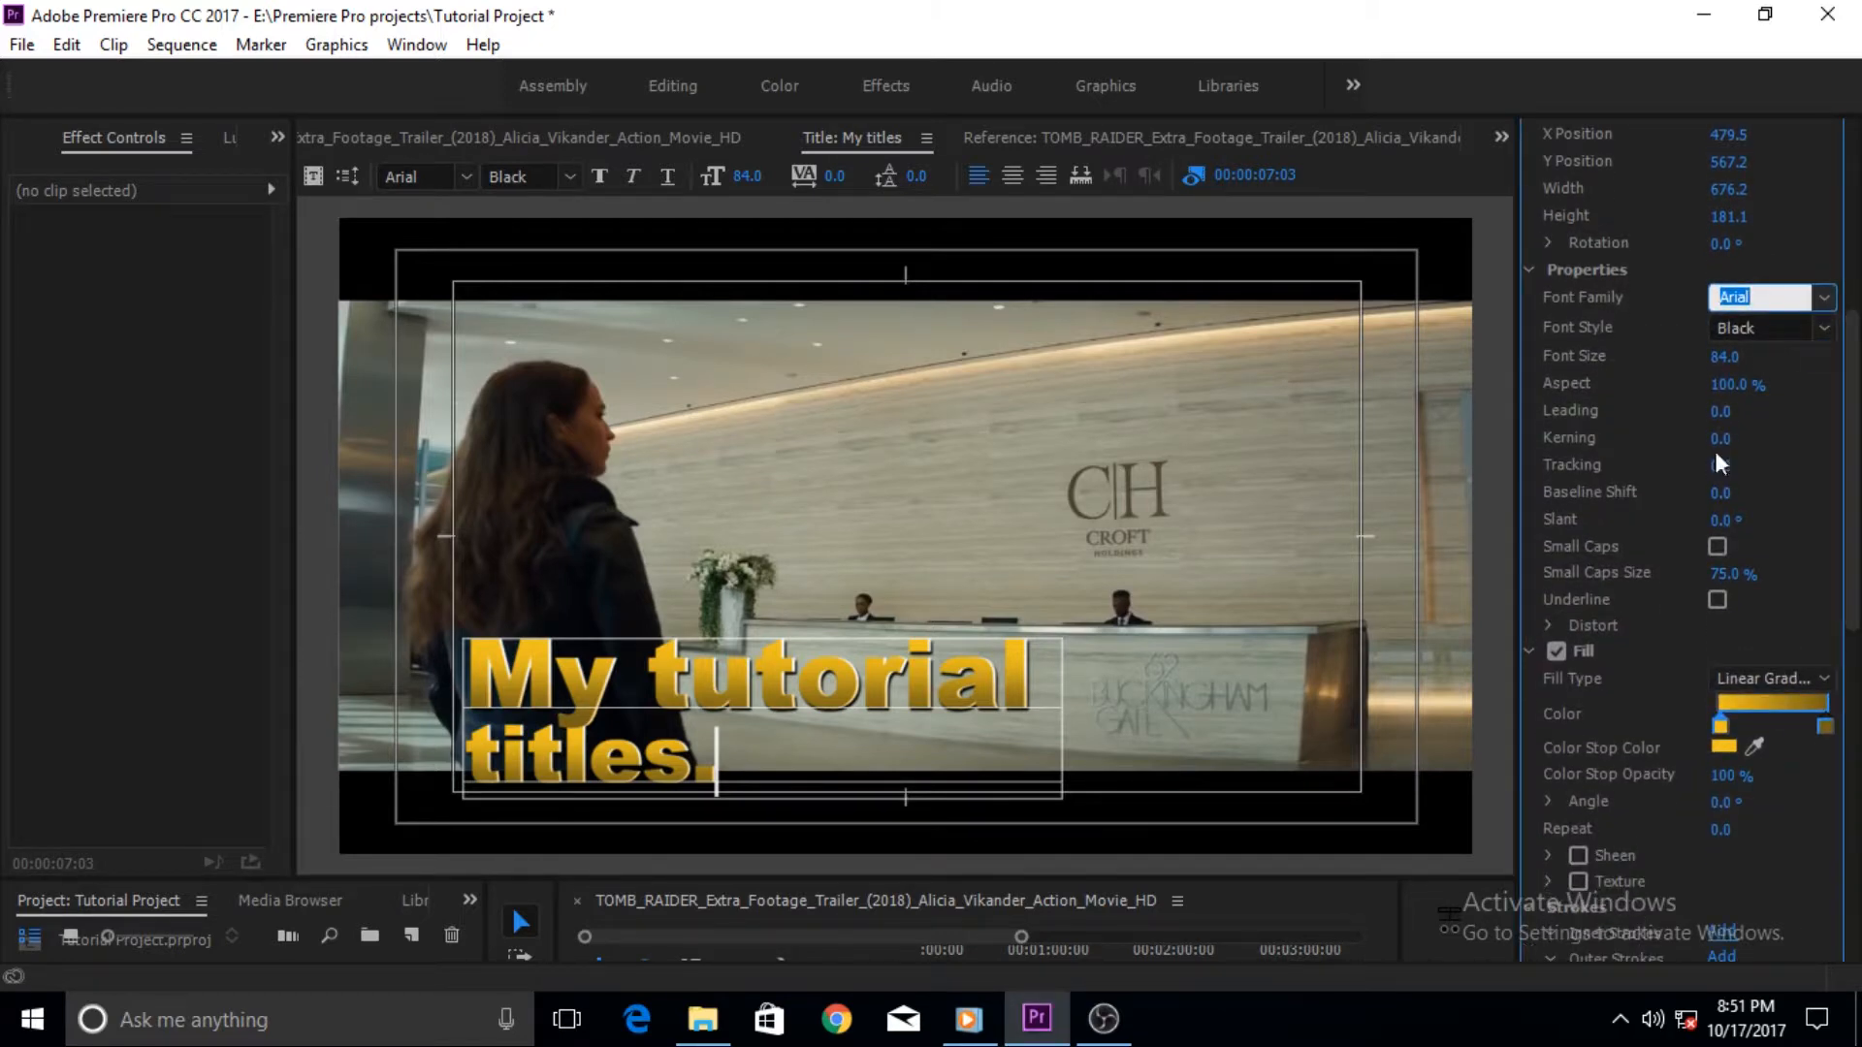
# - Set the title's aspect to 92%, leading to -2, kerning to 14 and tracking to 4
pyautogui.moveTo(1735, 385)
pyautogui.mouseDown()
pyautogui.moveTo(1763, 385)
pyautogui.moveTo(1723, 385)
pyautogui.moveTo(1718, 412)
pyautogui.mouseUp()
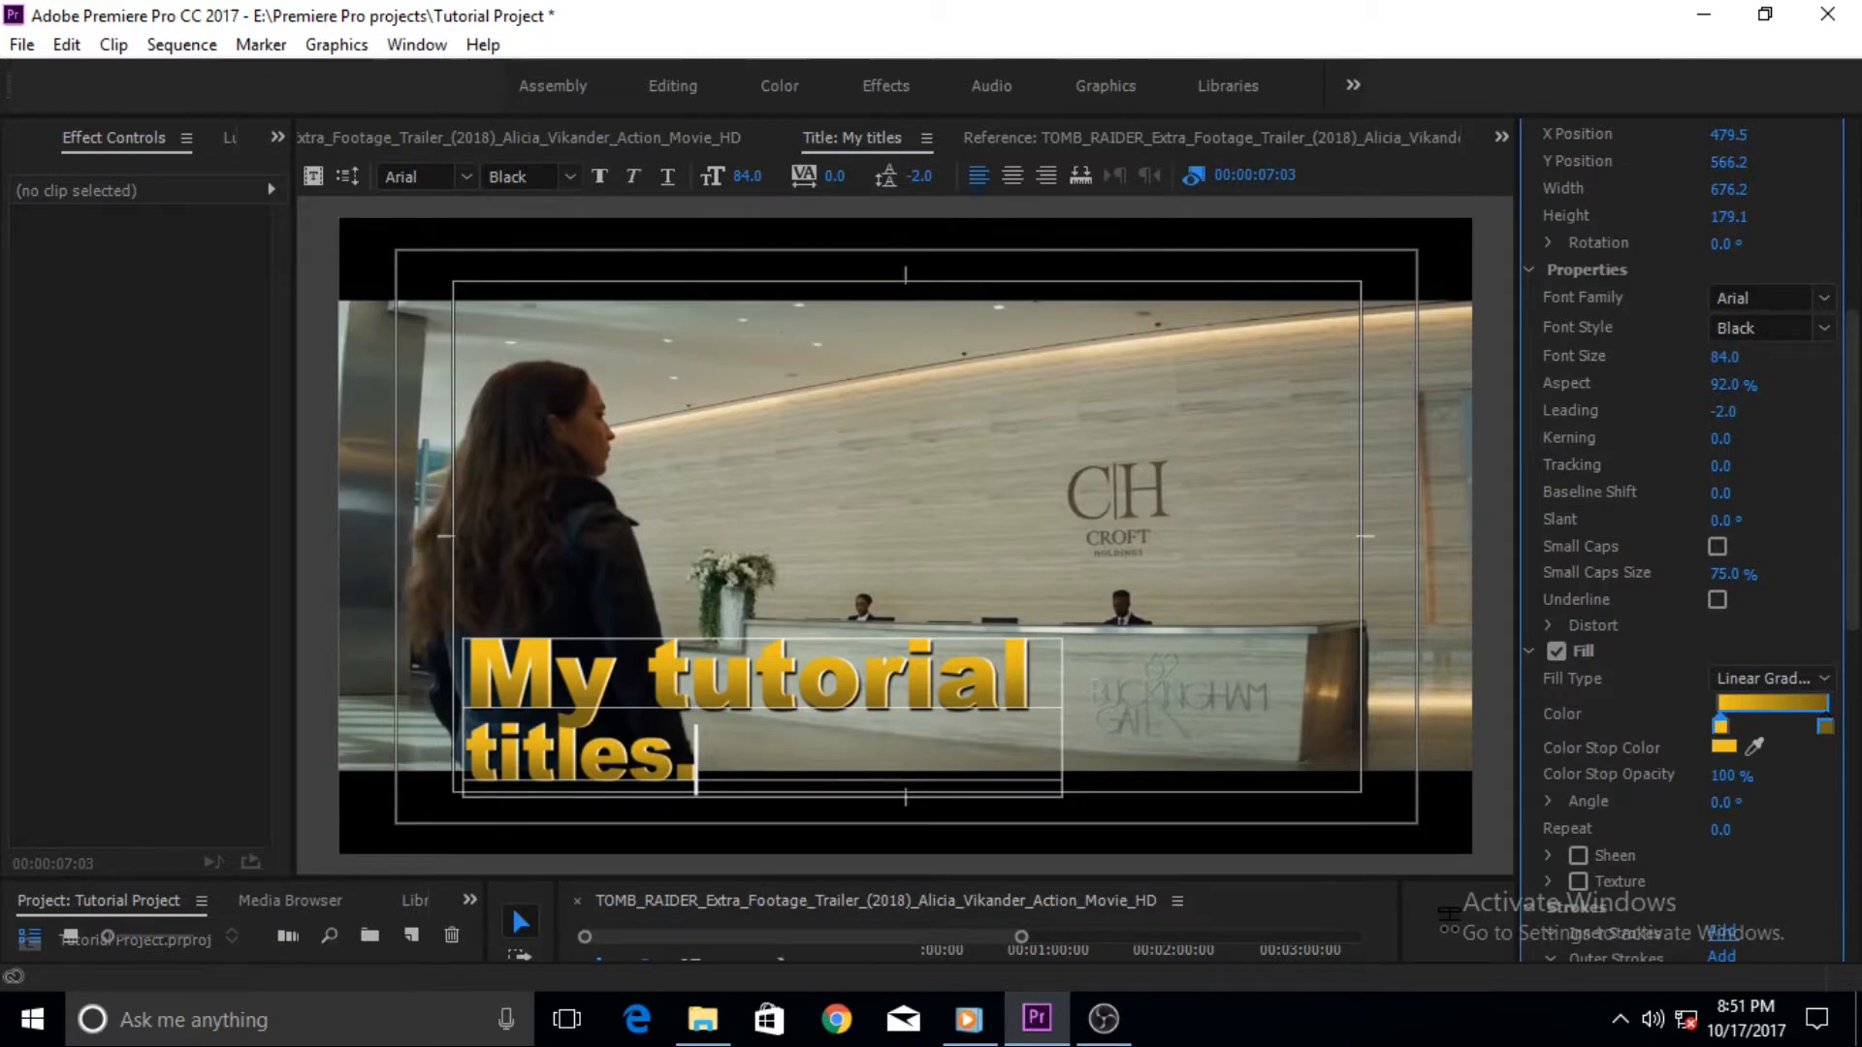
pyautogui.moveTo(1724, 438)
pyautogui.mouseDown()
pyautogui.moveTo(1753, 465)
pyautogui.moveTo(1728, 466)
pyautogui.mouseUp()
# - Set the fill gradient's angle to 349°
pyautogui.scroll(-5, 1850, 548)
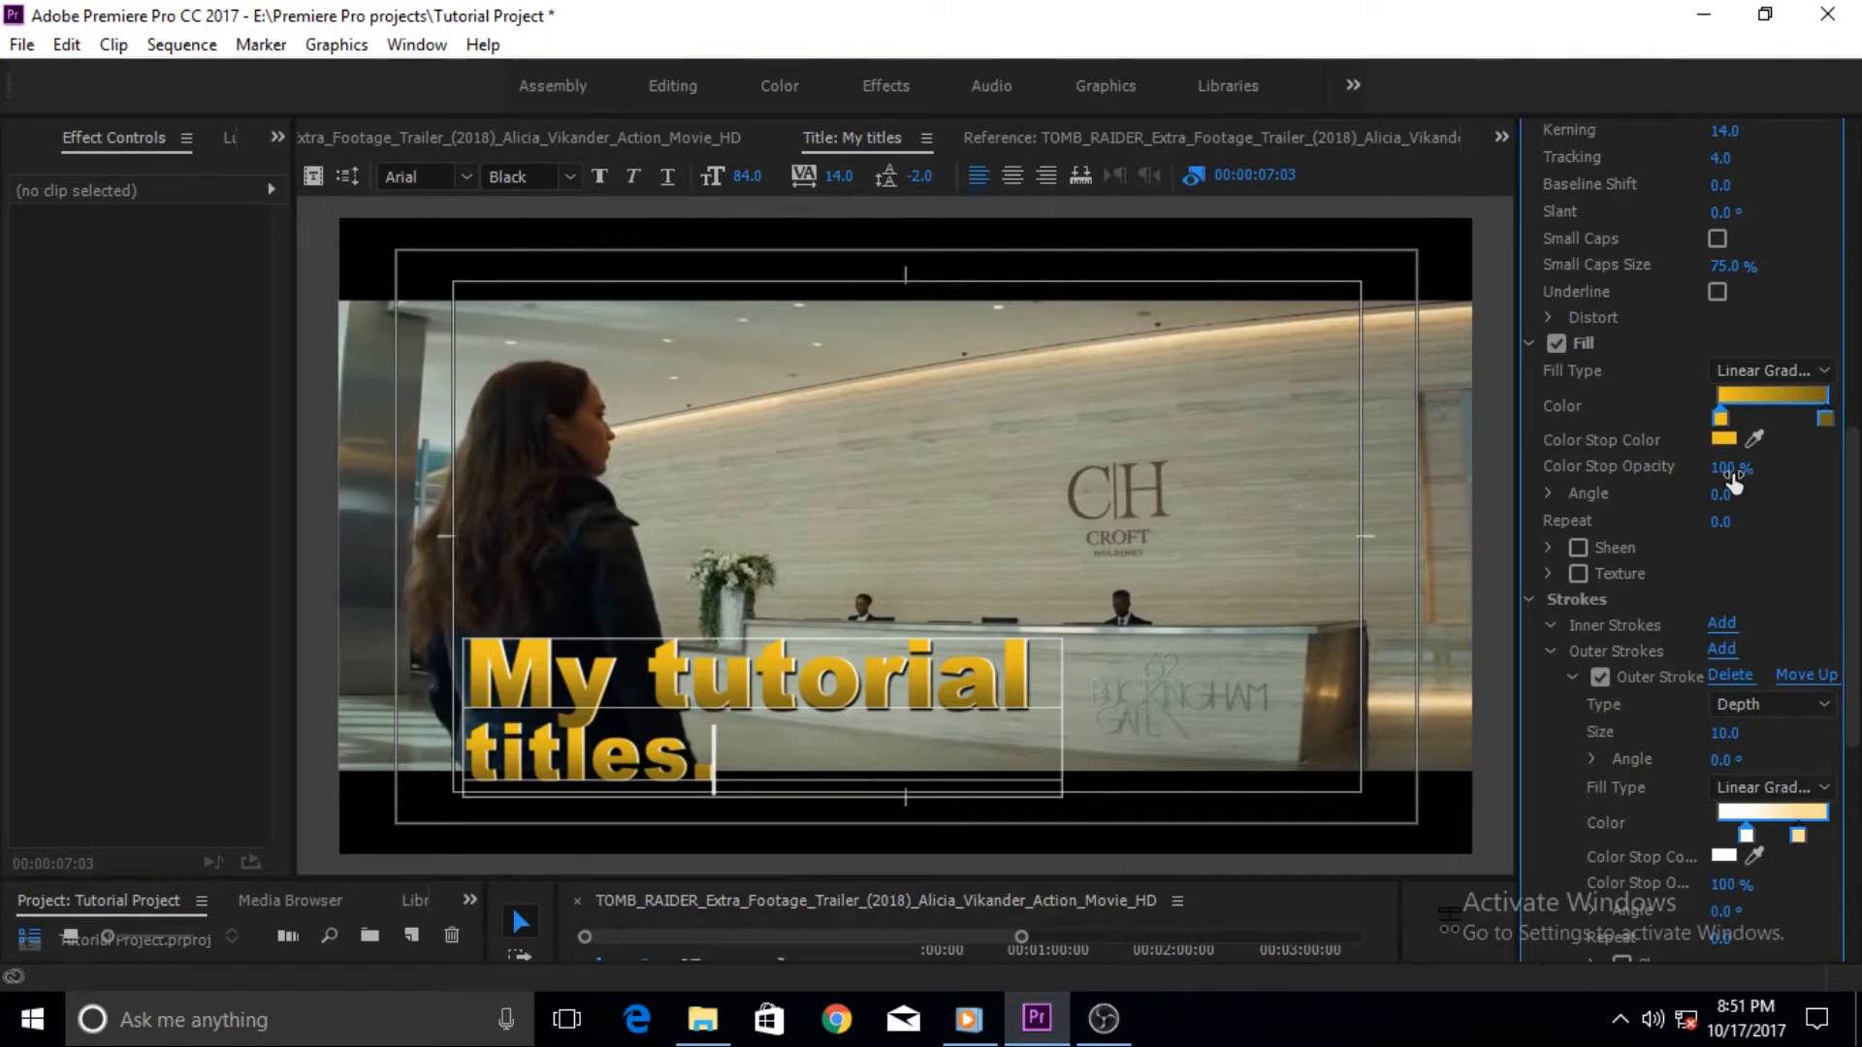
pyautogui.moveTo(1726, 467); pyautogui.dragTo(1758, 504)
# - Change the fill gradient's color stop to green 1FEF24, then undo the change
pyautogui.doubleClick(1734, 400)
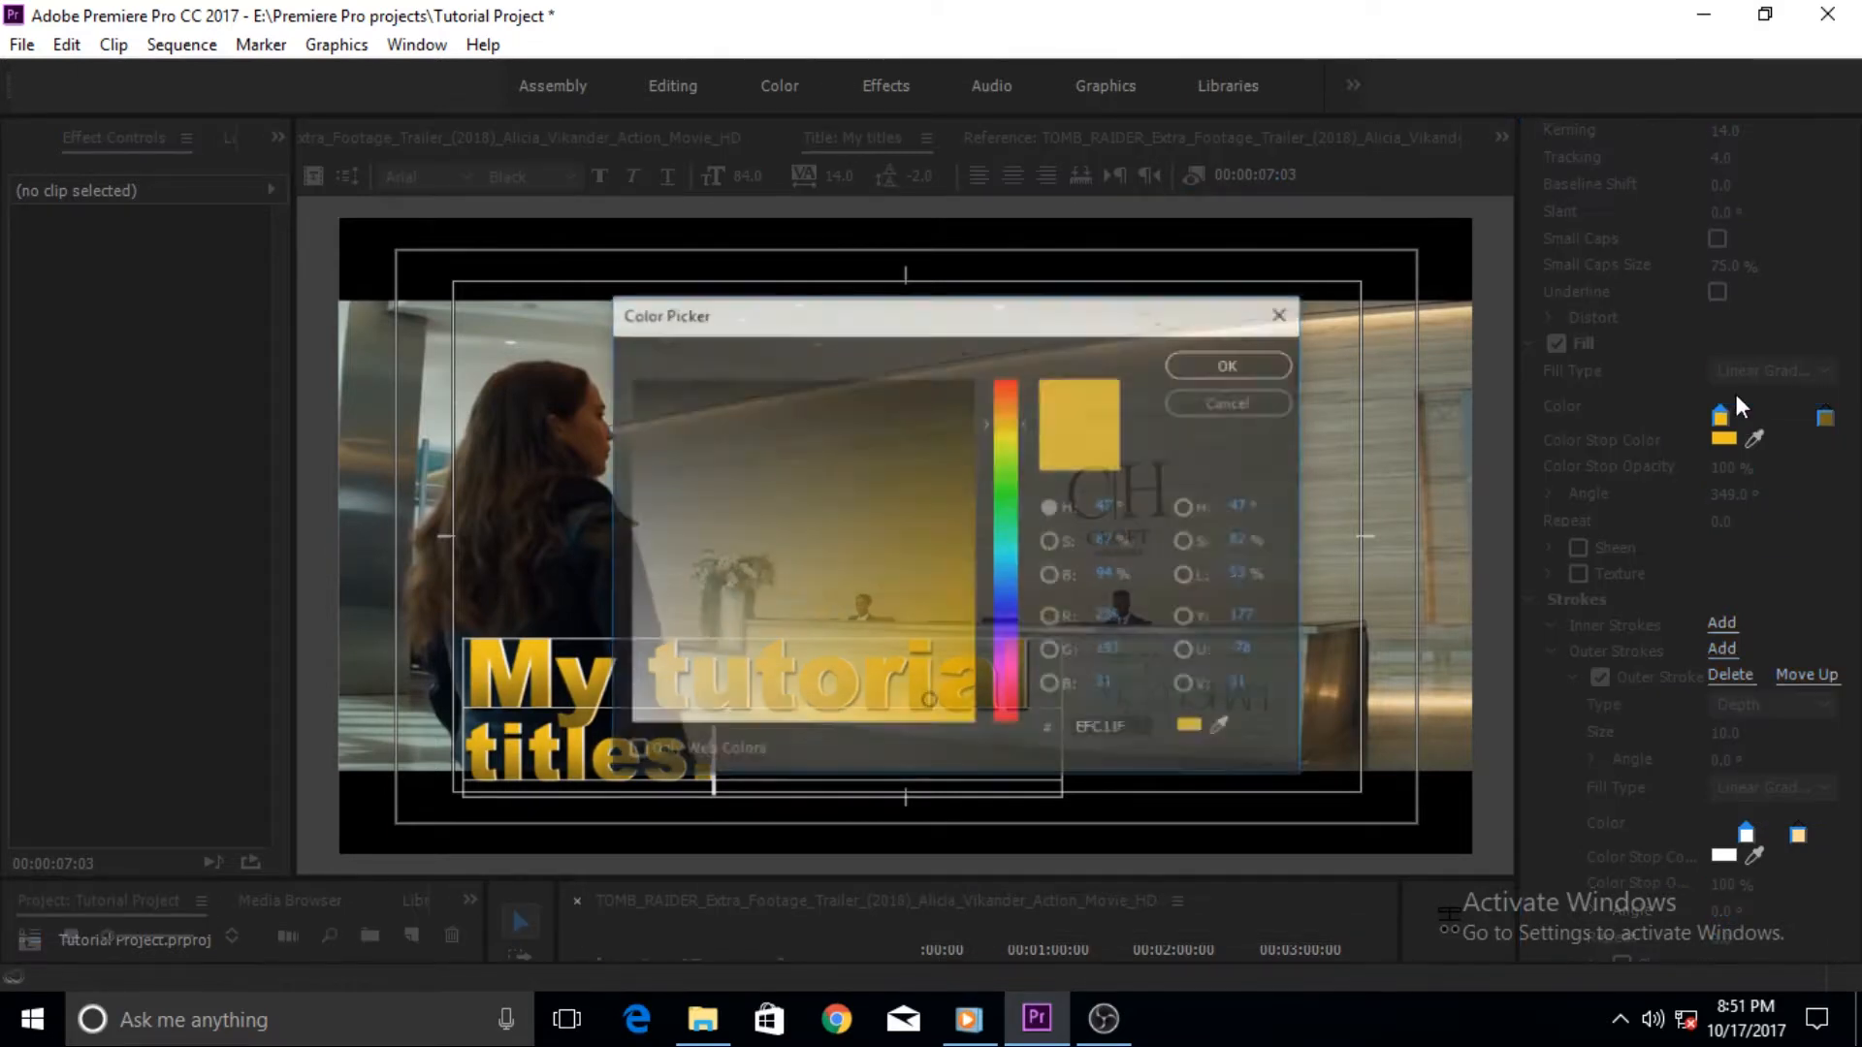
pyautogui.click(1015, 498)
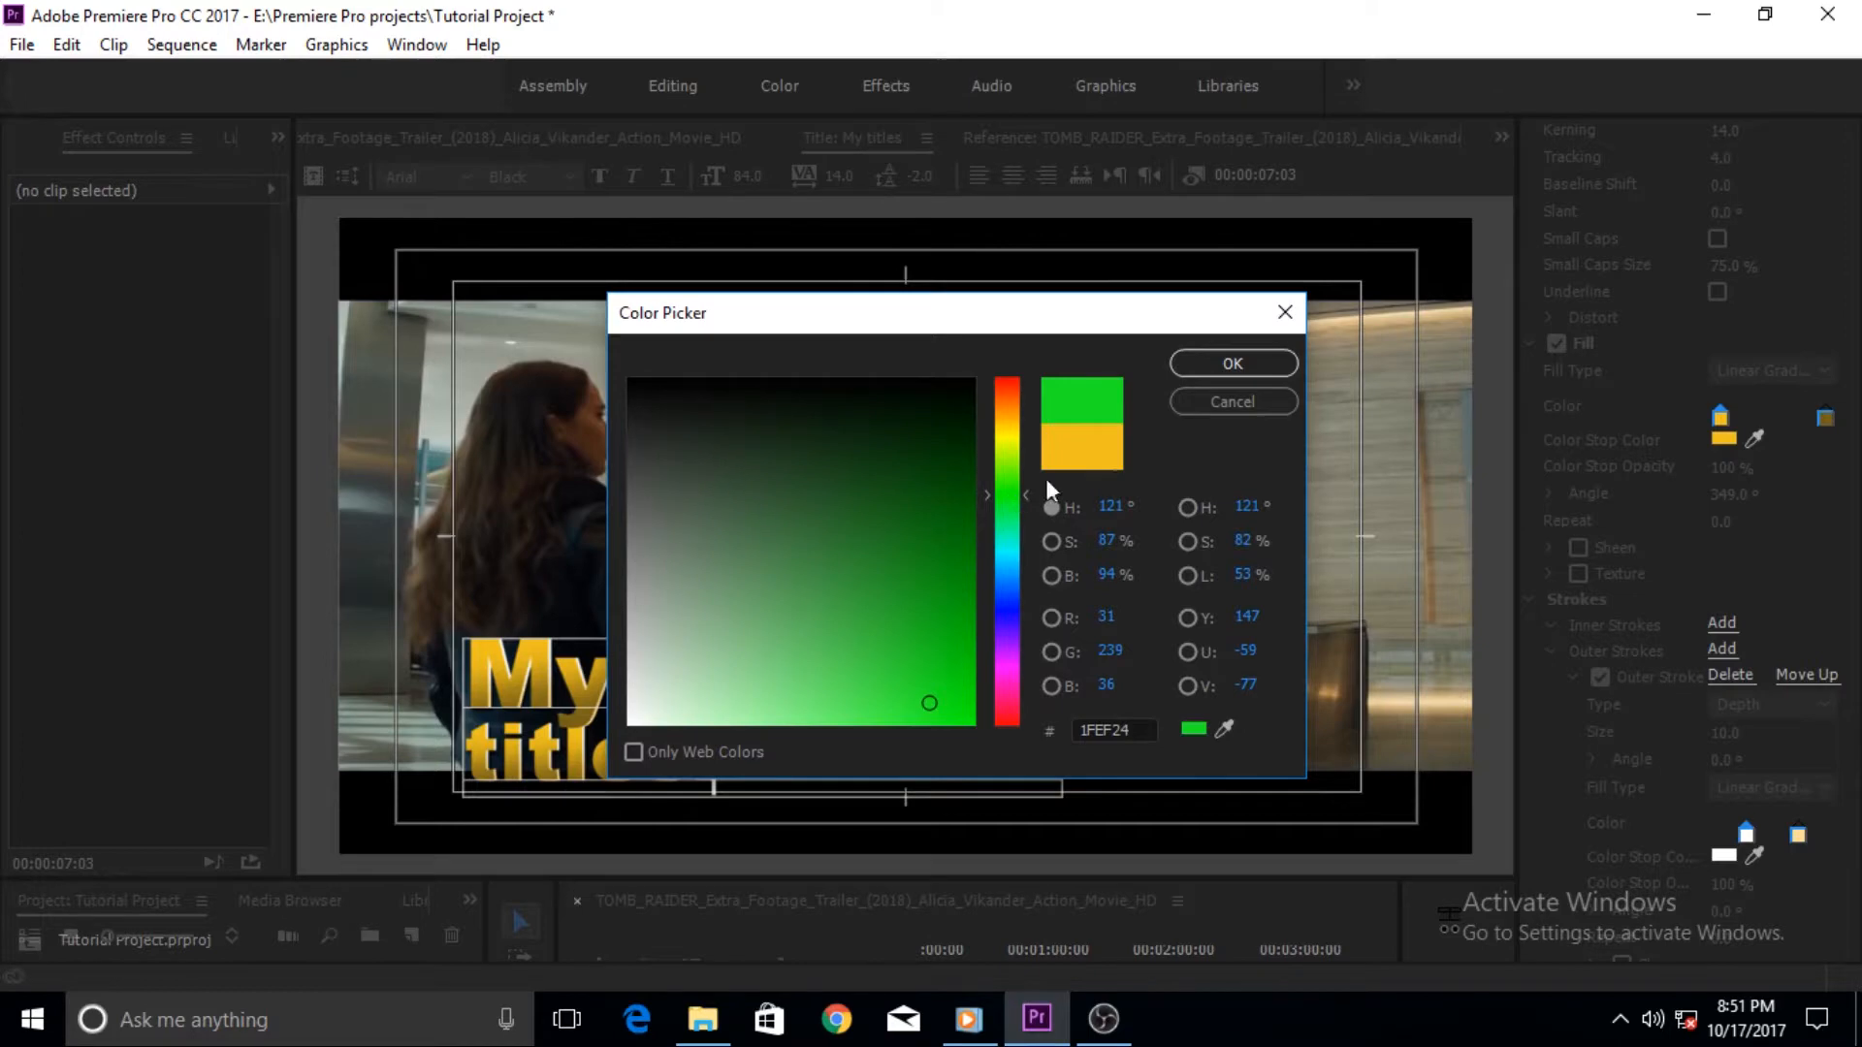
pyautogui.click(1233, 364)
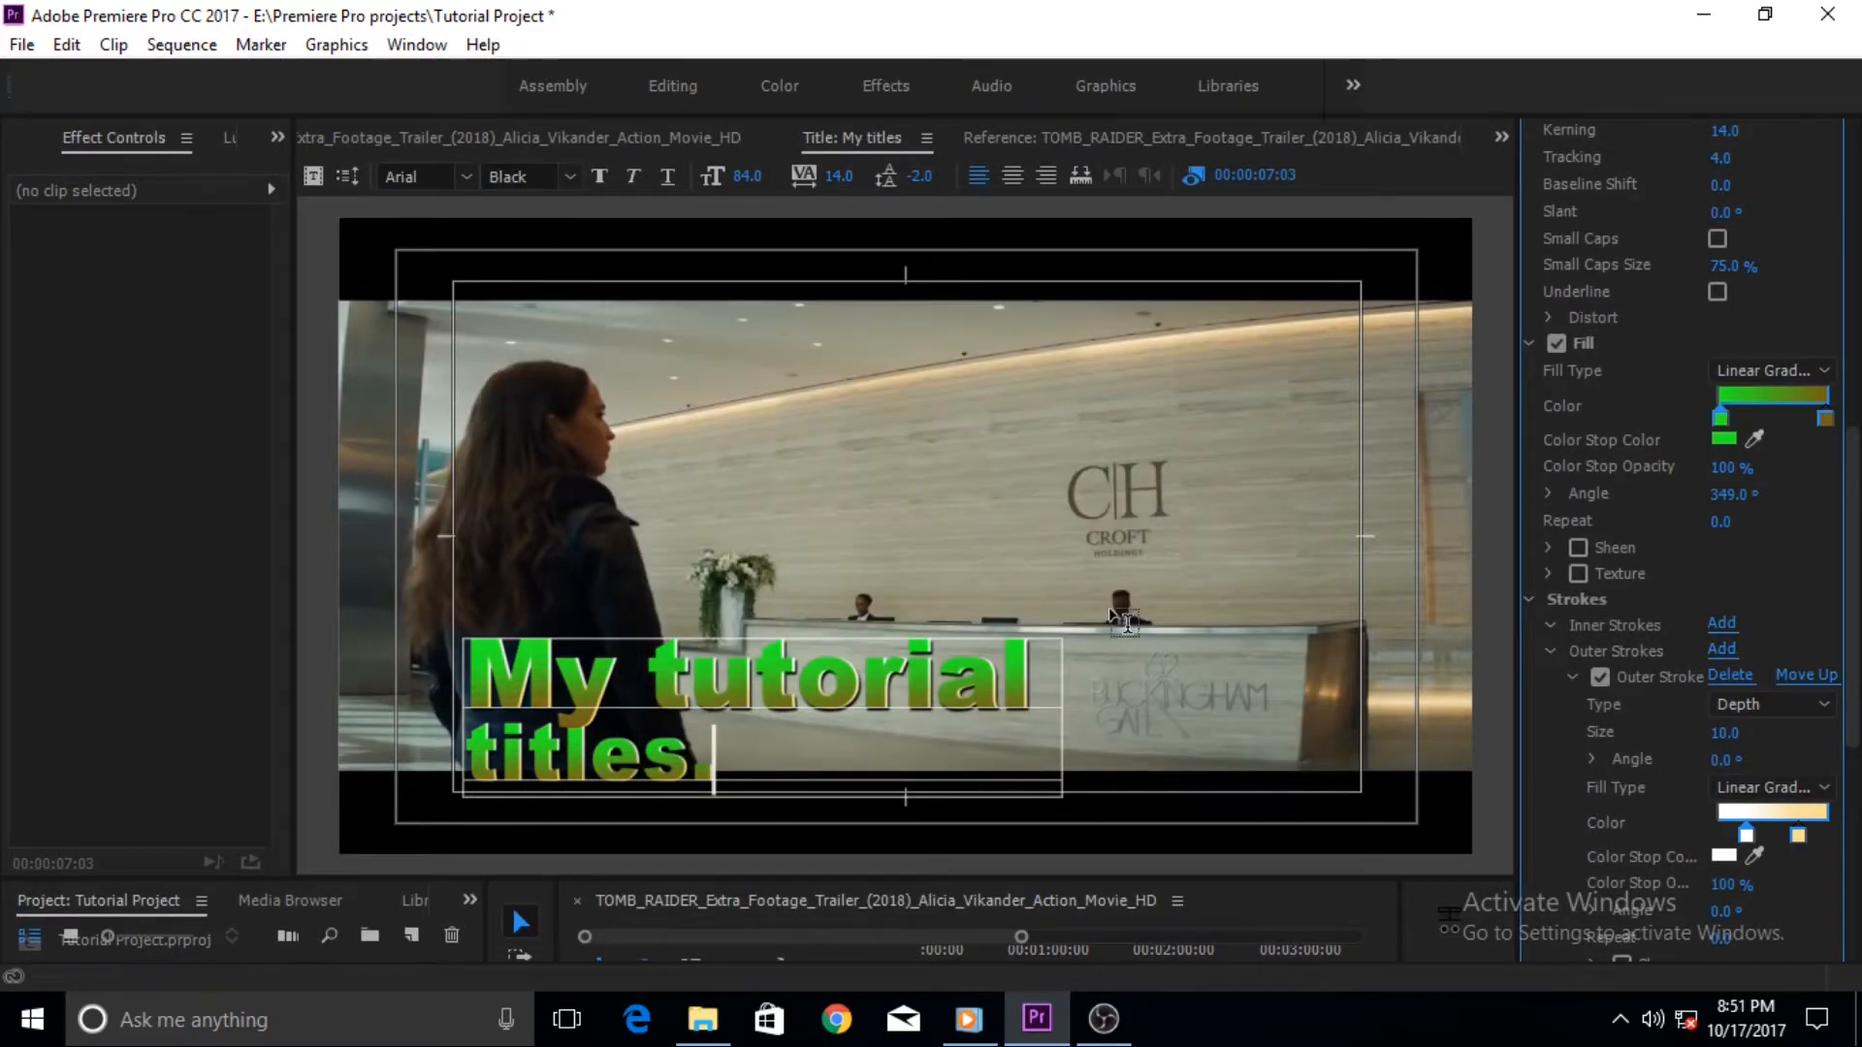
pyautogui.hotkey('ctrl', 'z')
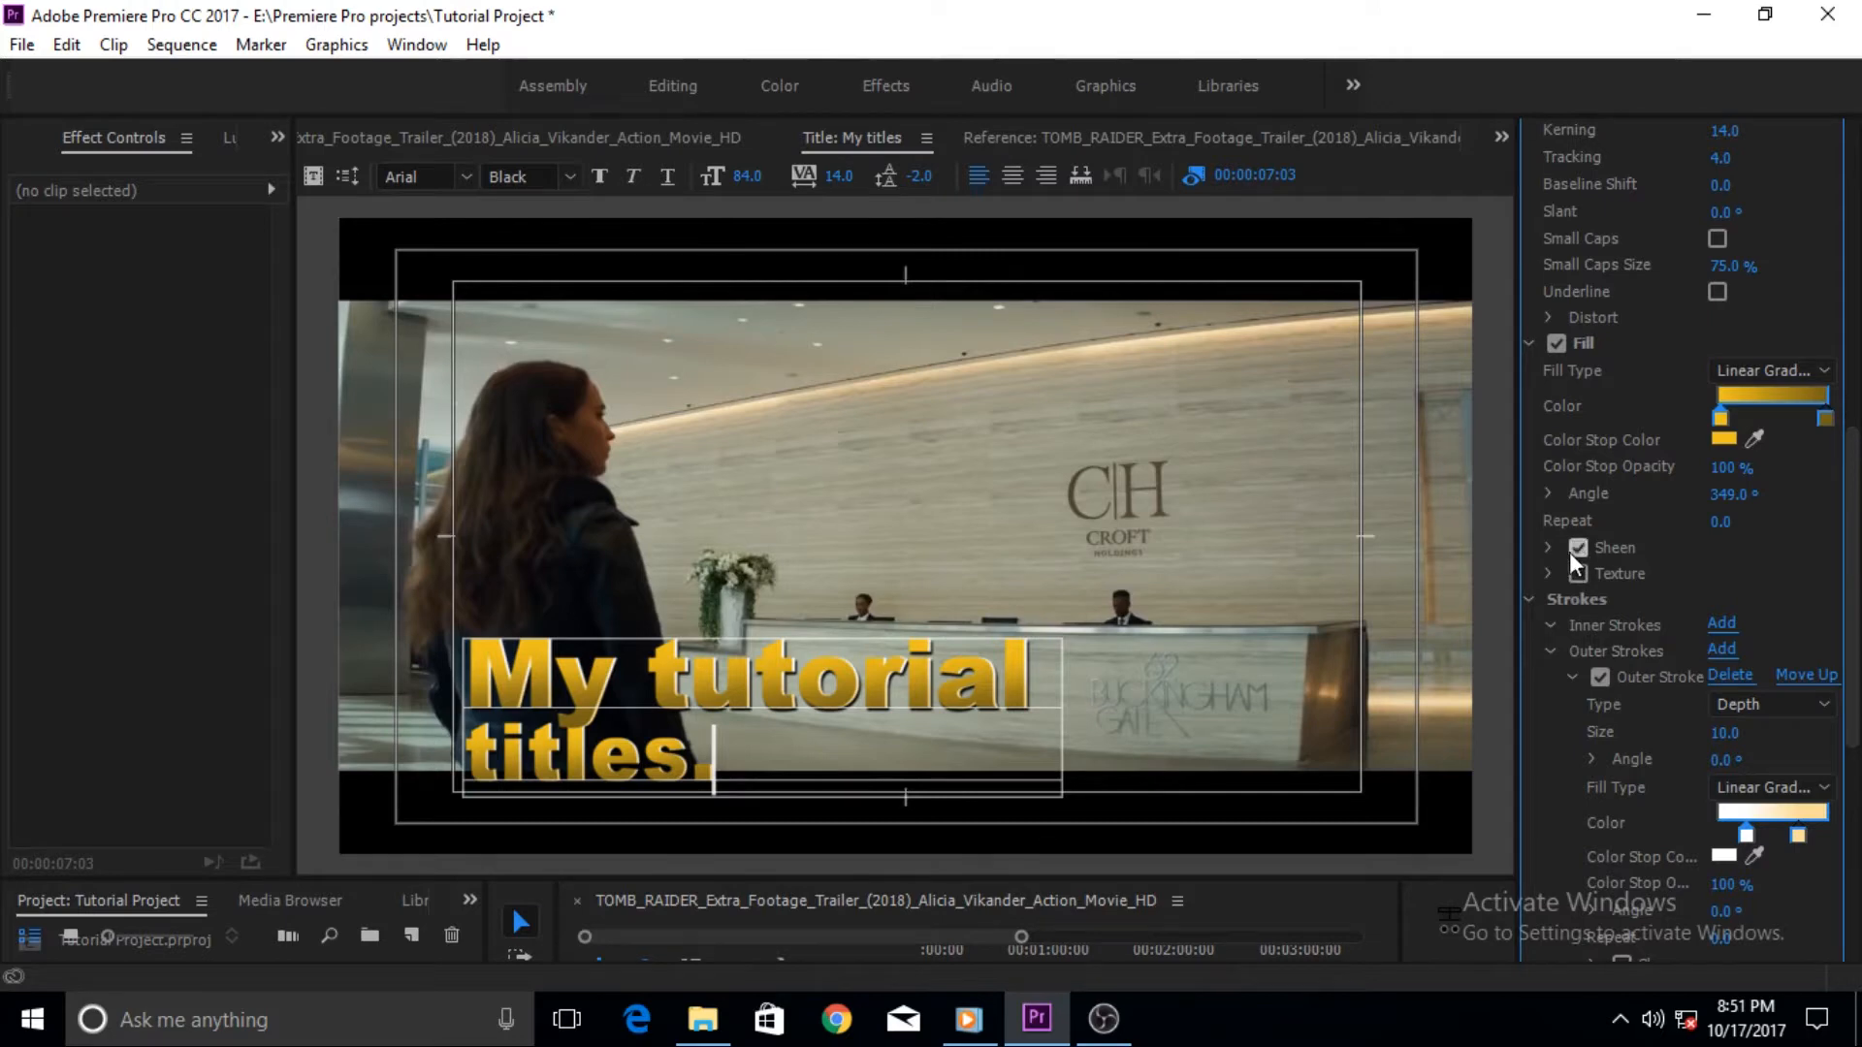
# - Add an edge inner stroke to the title, set its size to 22 and enable its sheen
pyautogui.scroll(5, 1847, 526)
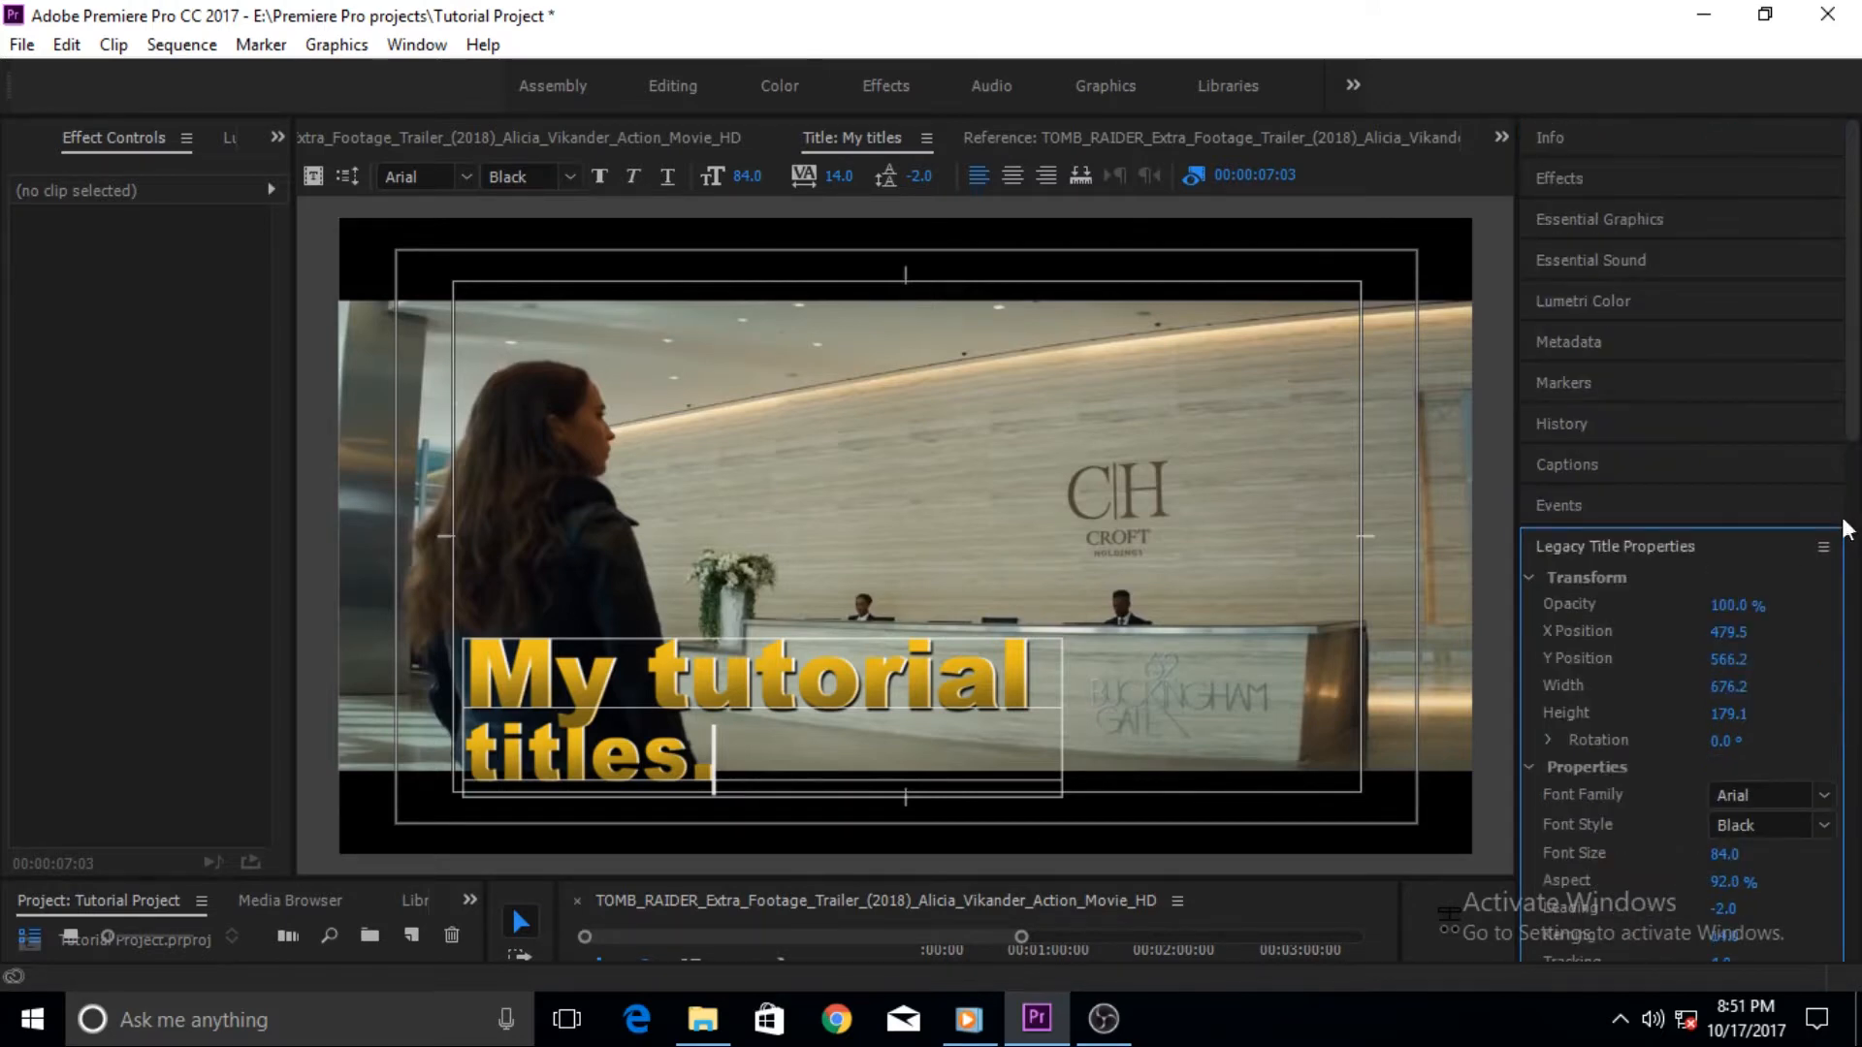
pyautogui.scroll(-10, 1852, 488)
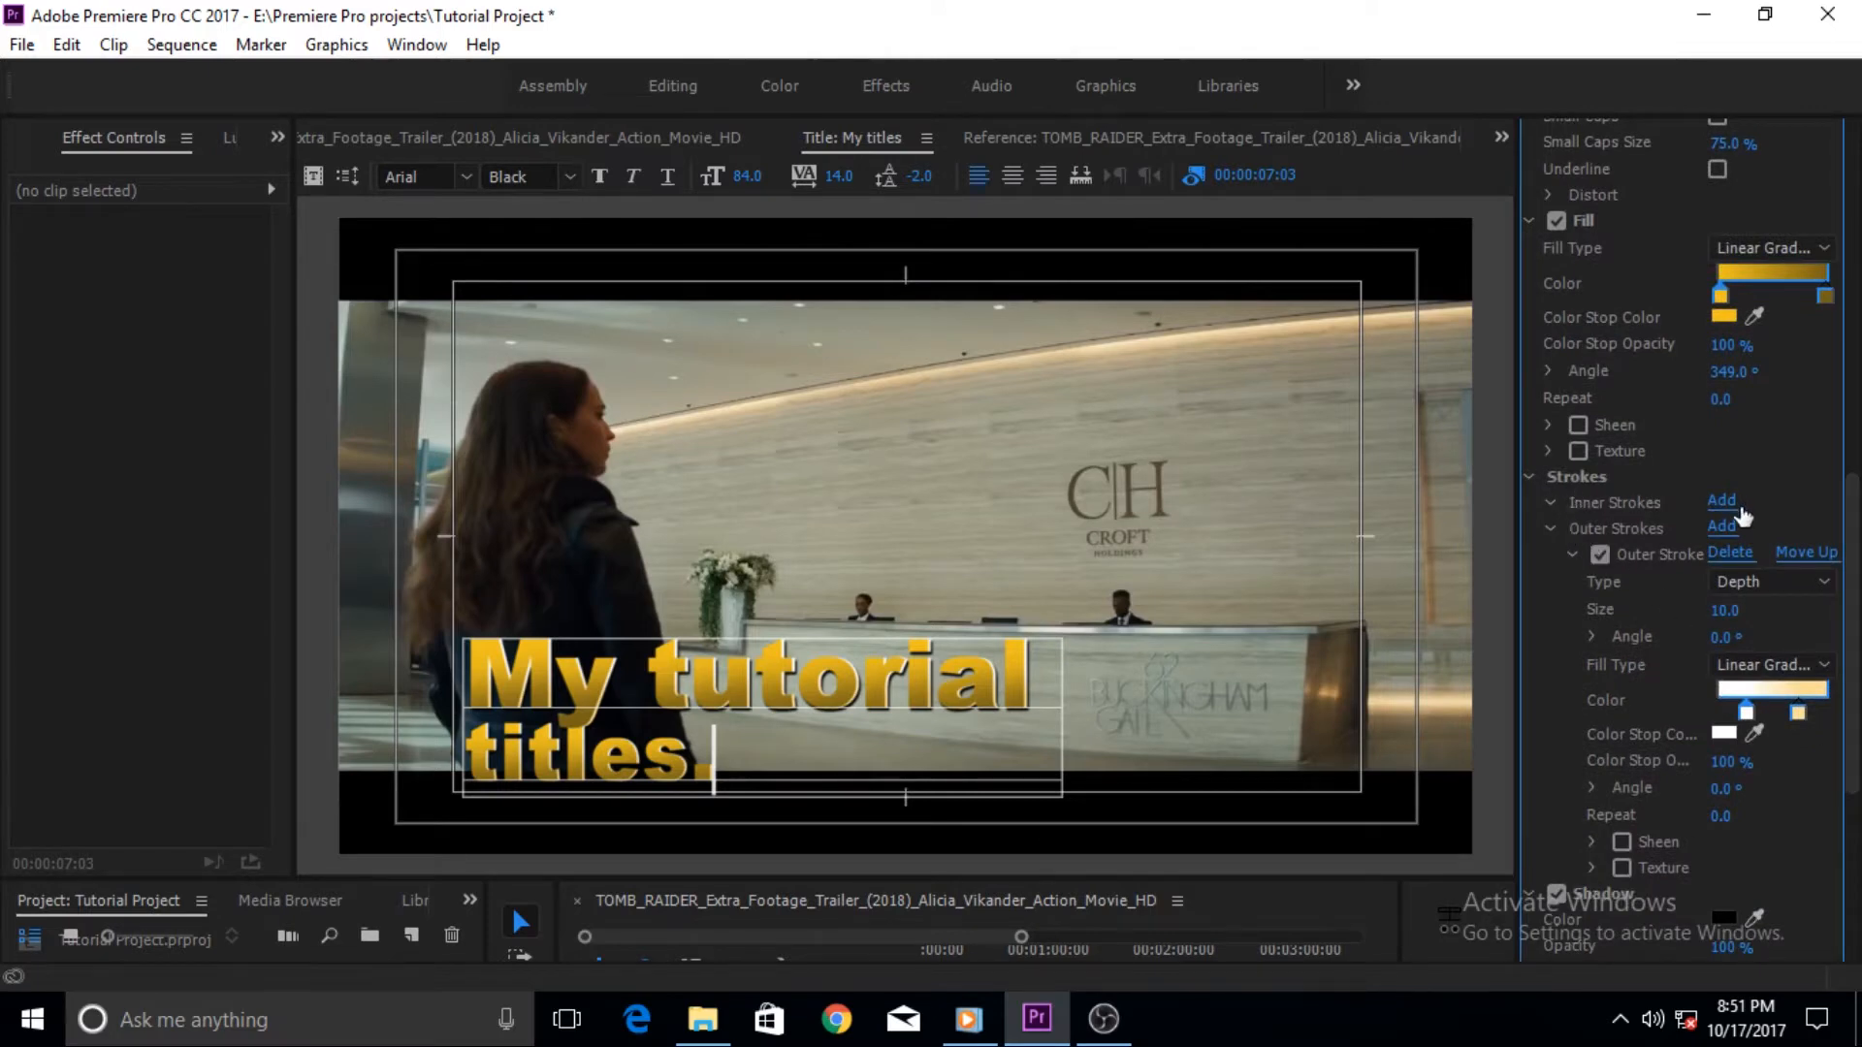
pyautogui.click(1723, 506)
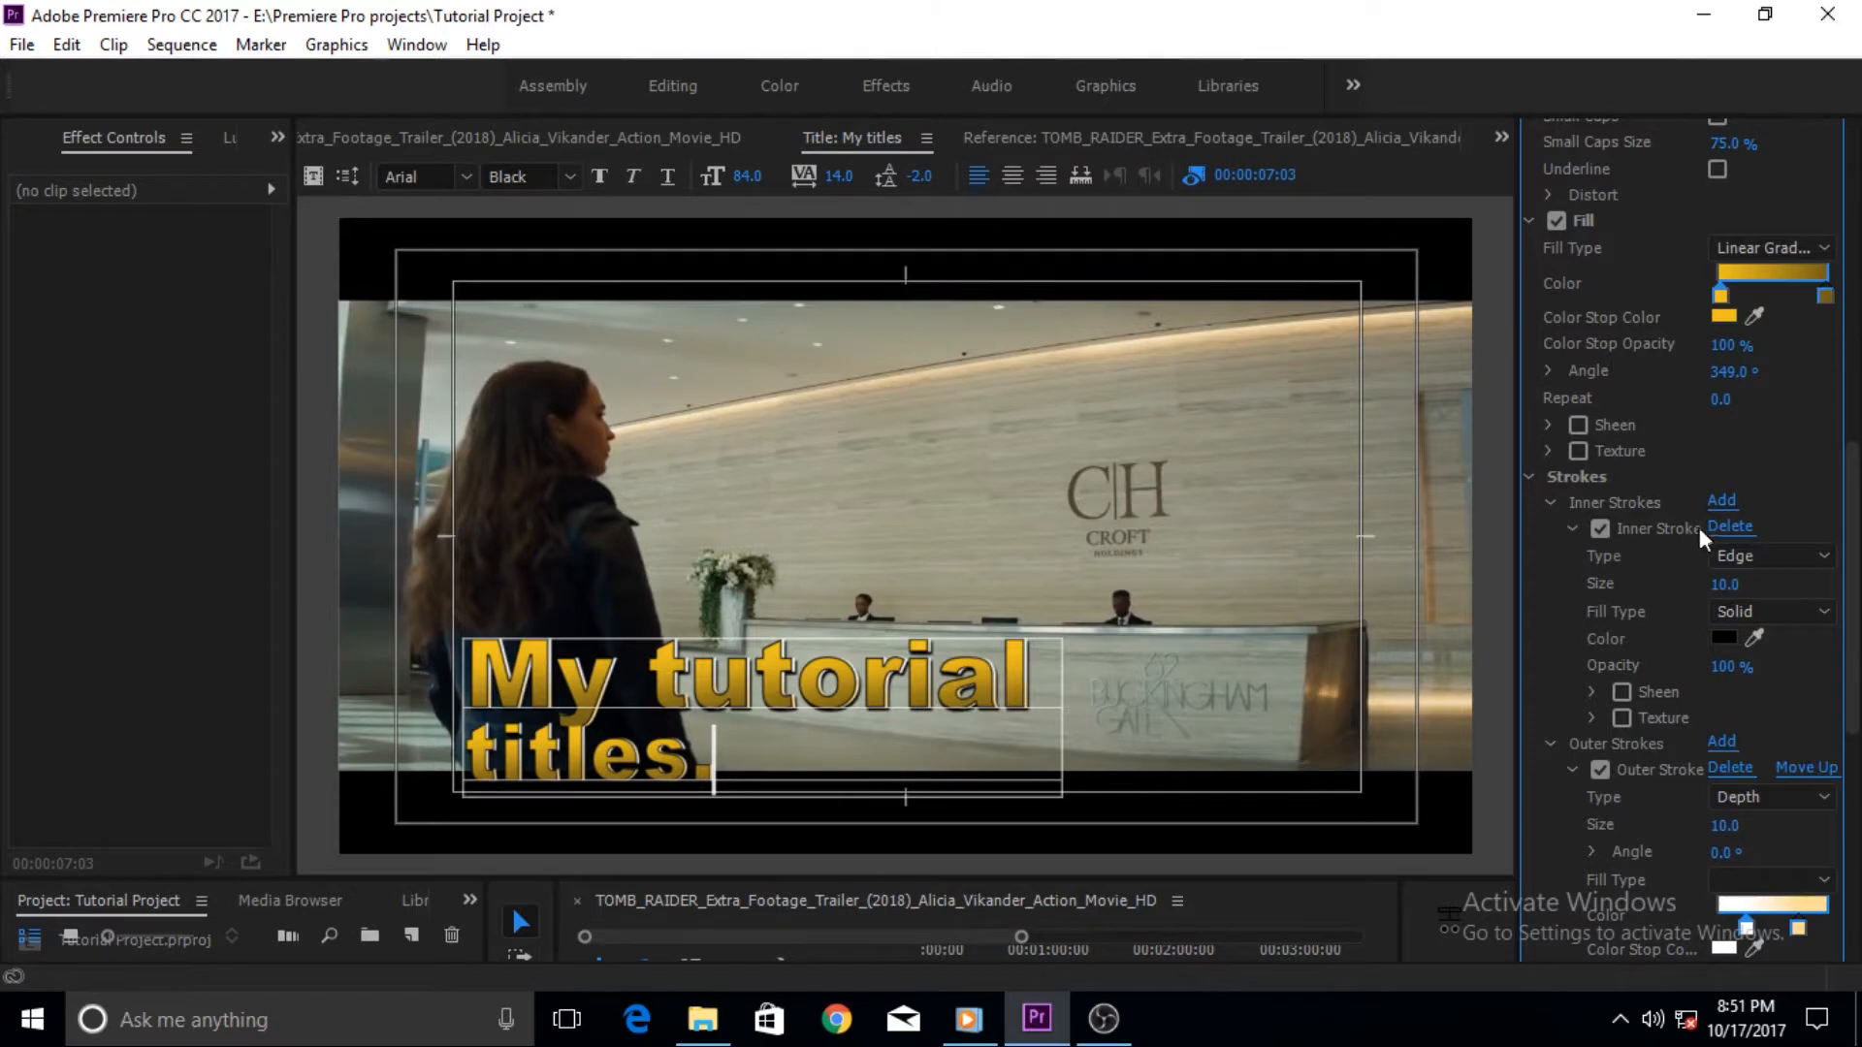
pyautogui.click(1729, 528)
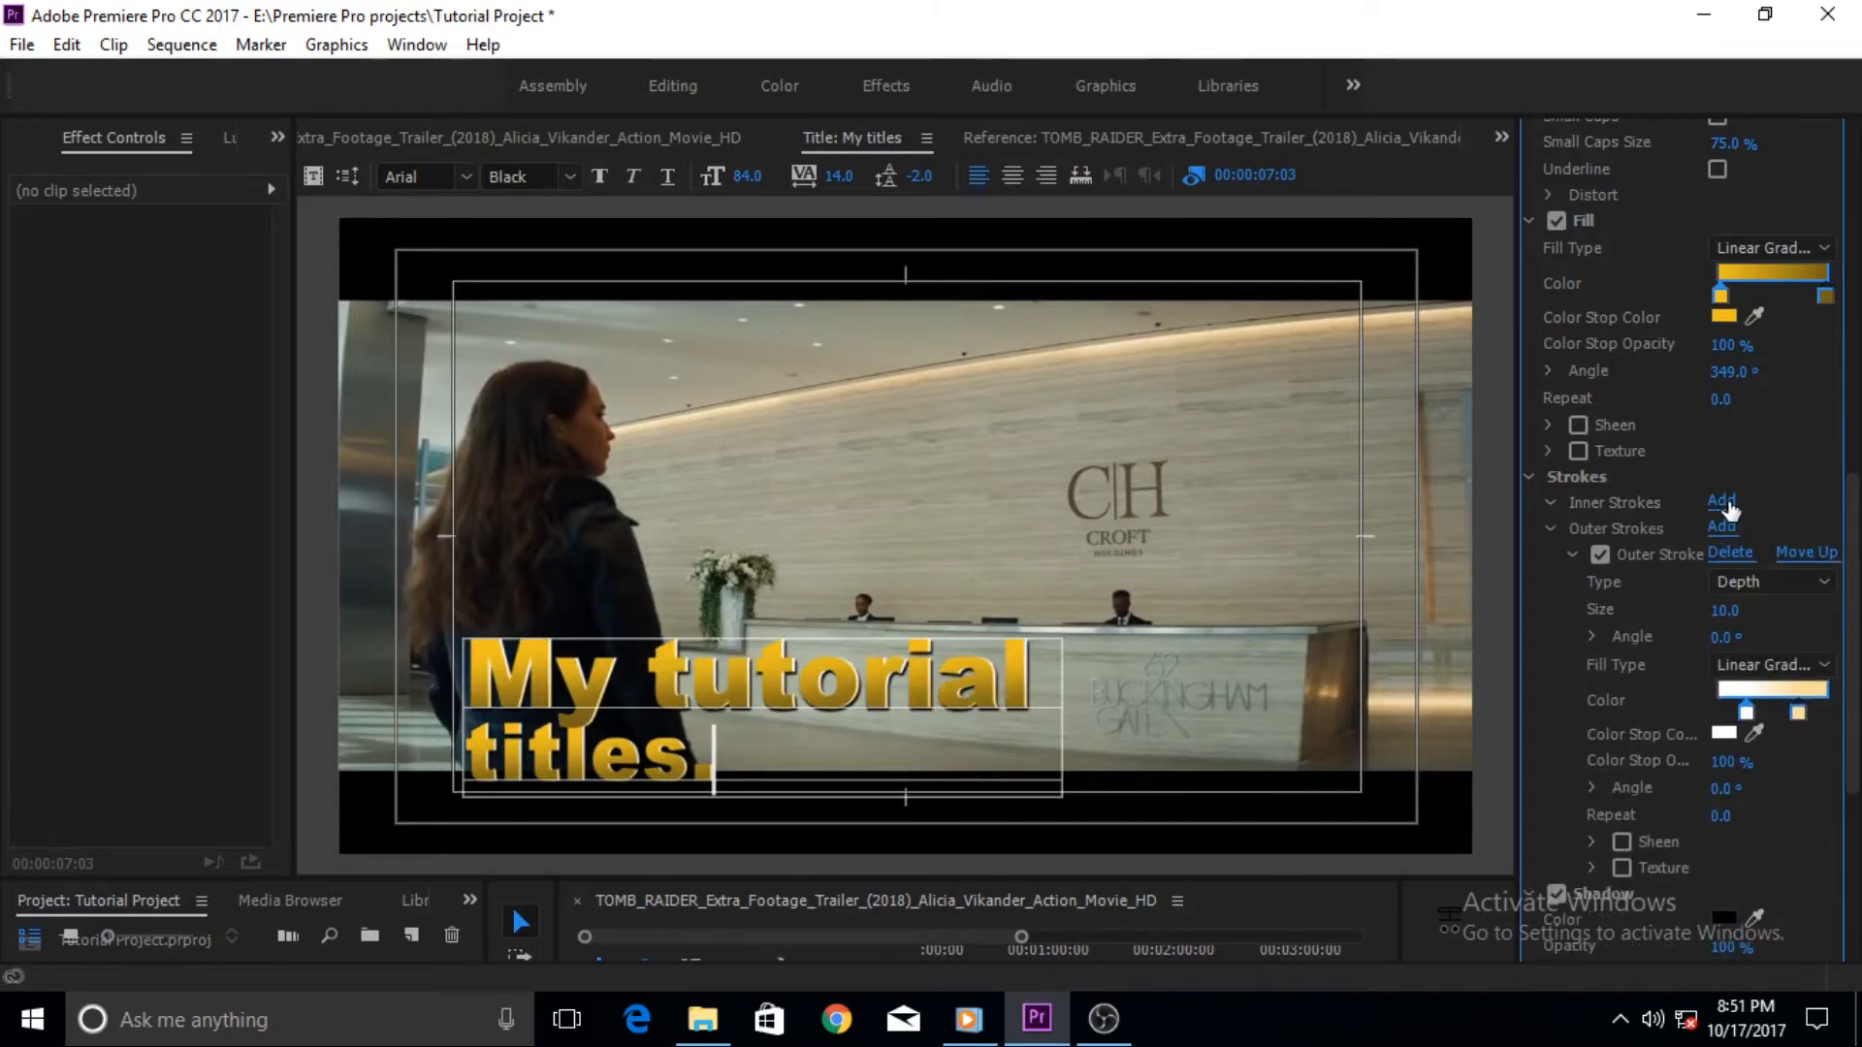
pyautogui.click(1723, 502)
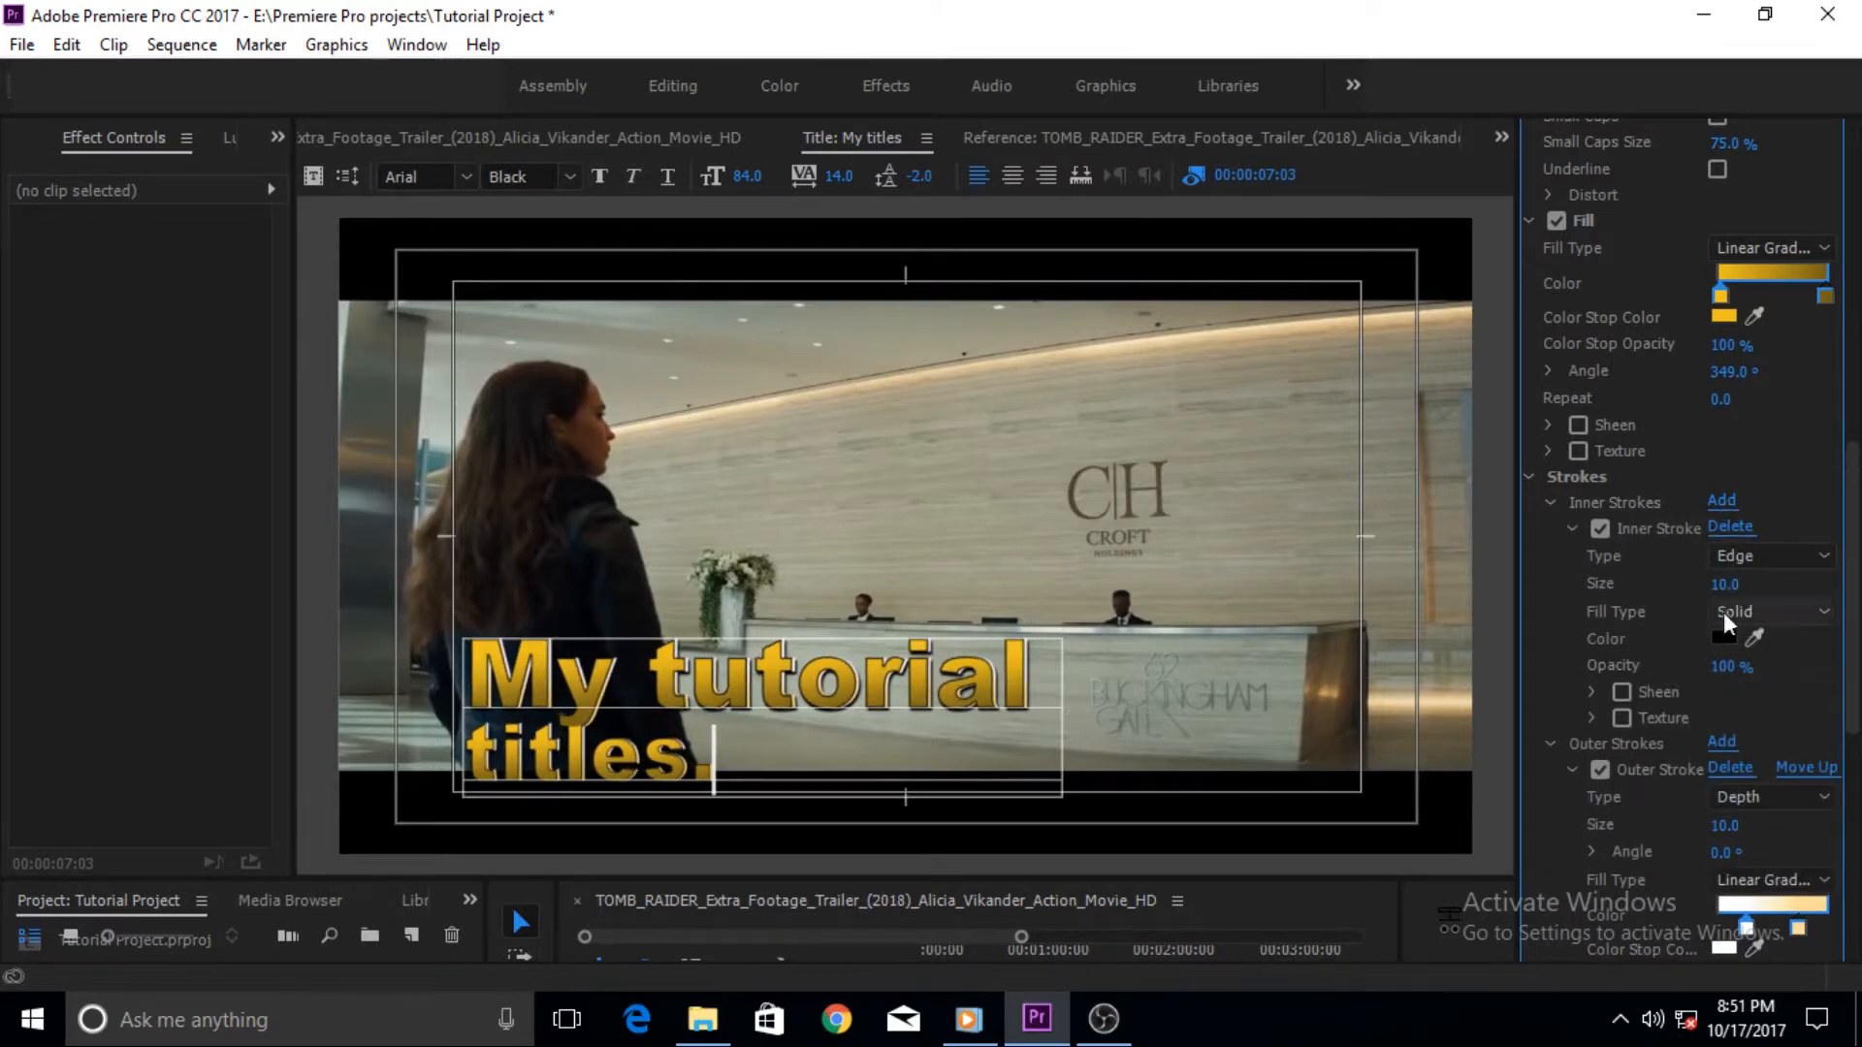
pyautogui.moveTo(1727, 597); pyautogui.dragTo(1733, 594)
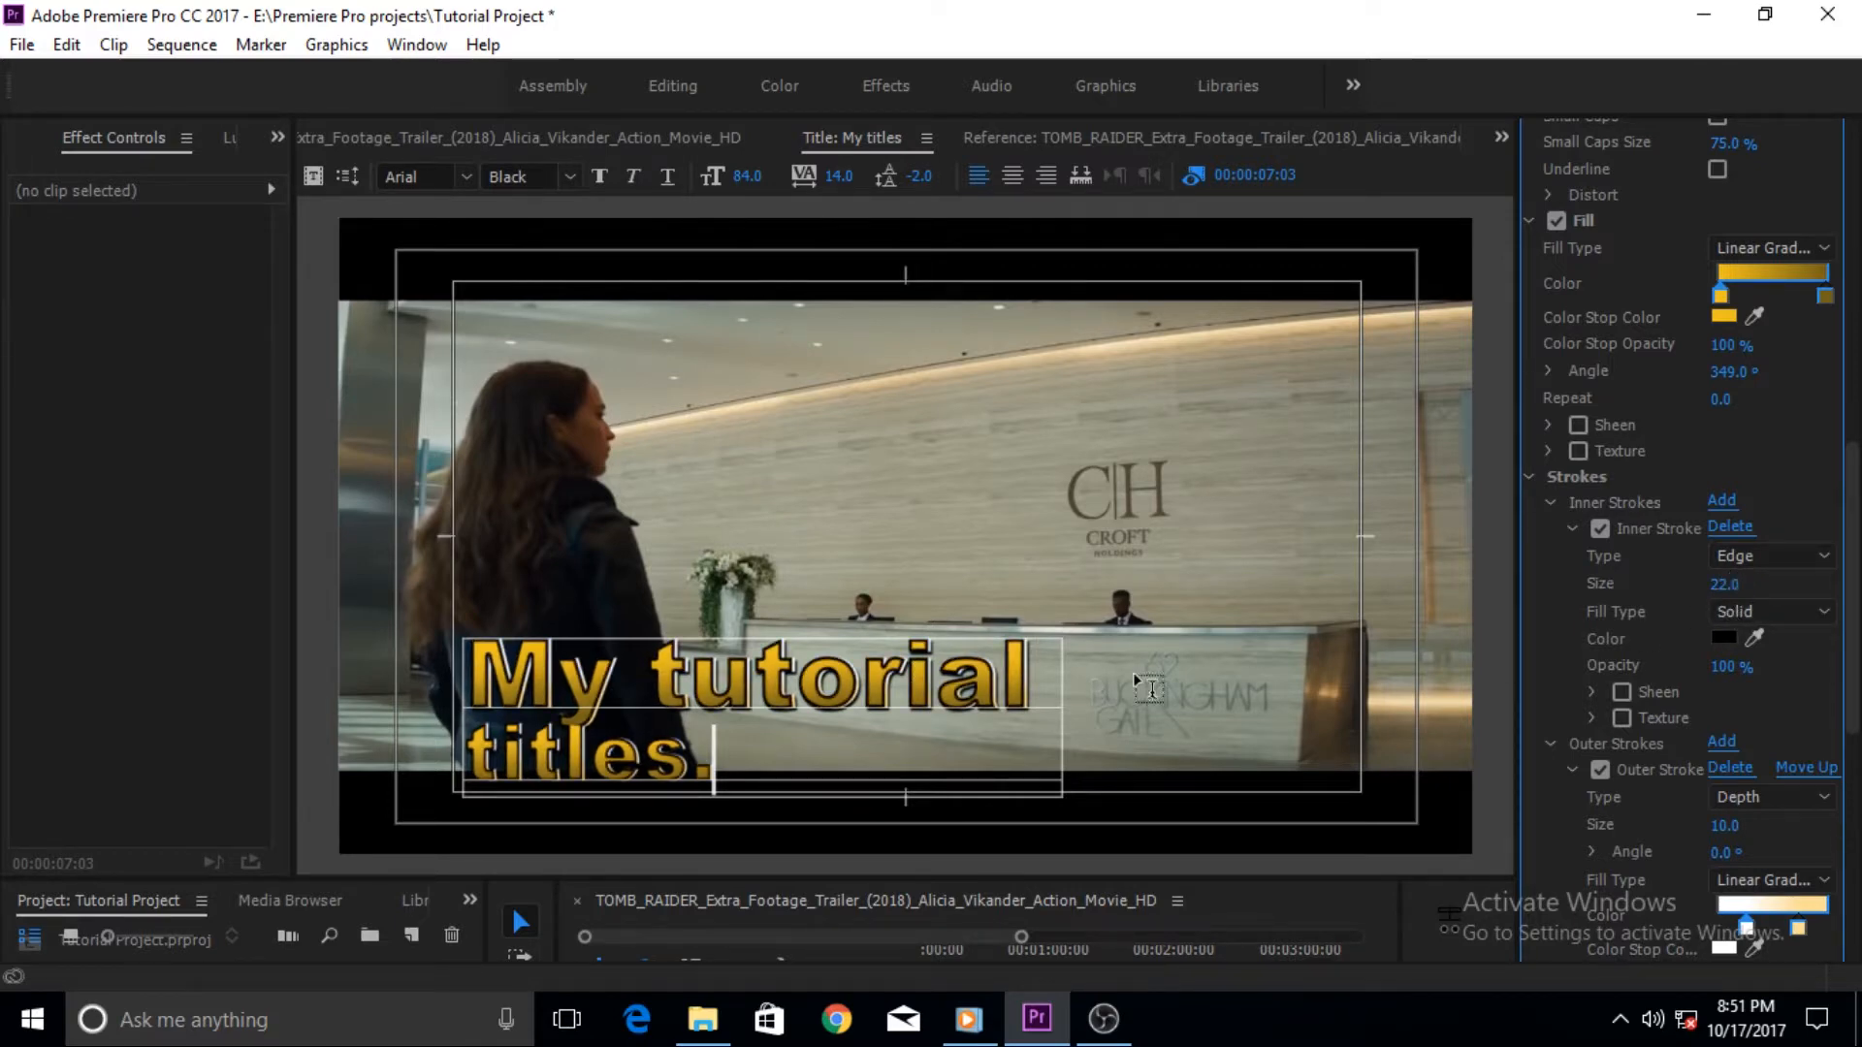
pyautogui.moveTo(1855, 500); pyautogui.dragTo(1854, 620)
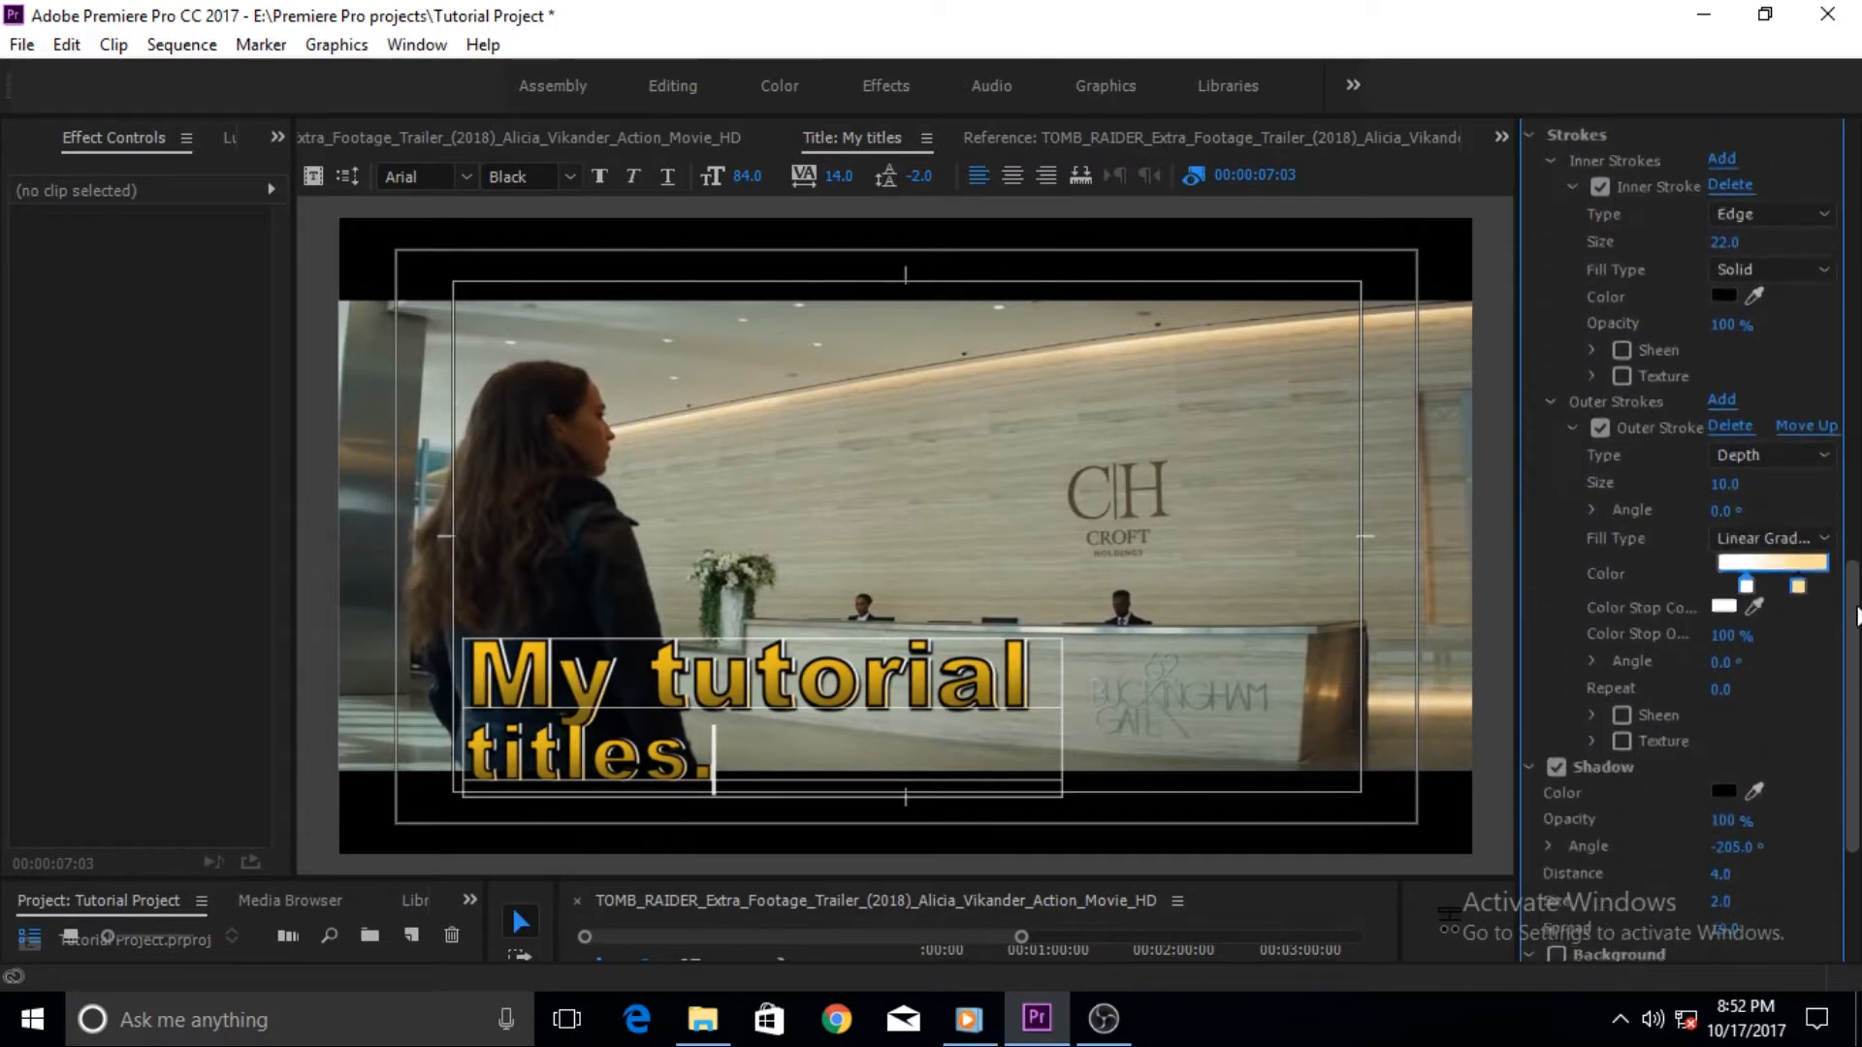
pyautogui.click(1622, 347)
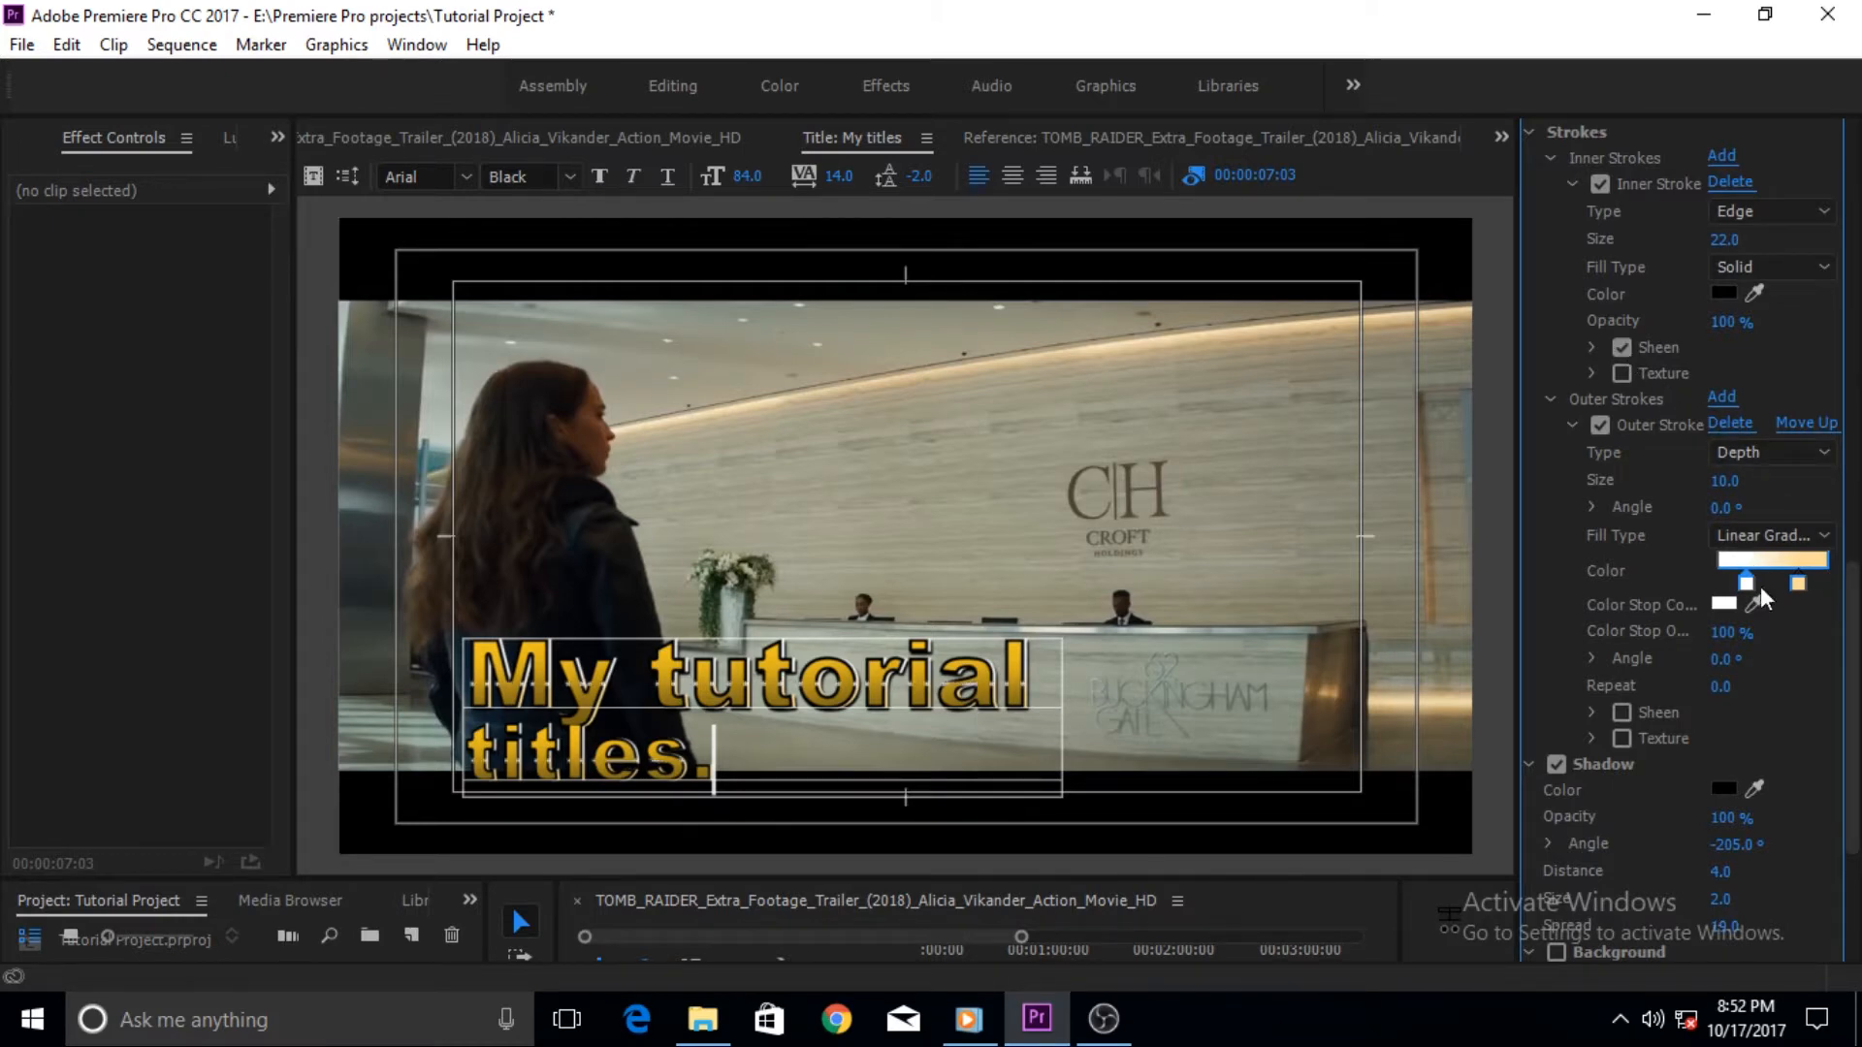
# - Set the shadow's angle to -209°, size to 23 and spread to 31
pyautogui.moveTo(1856, 611); pyautogui.dragTo(1856, 692)
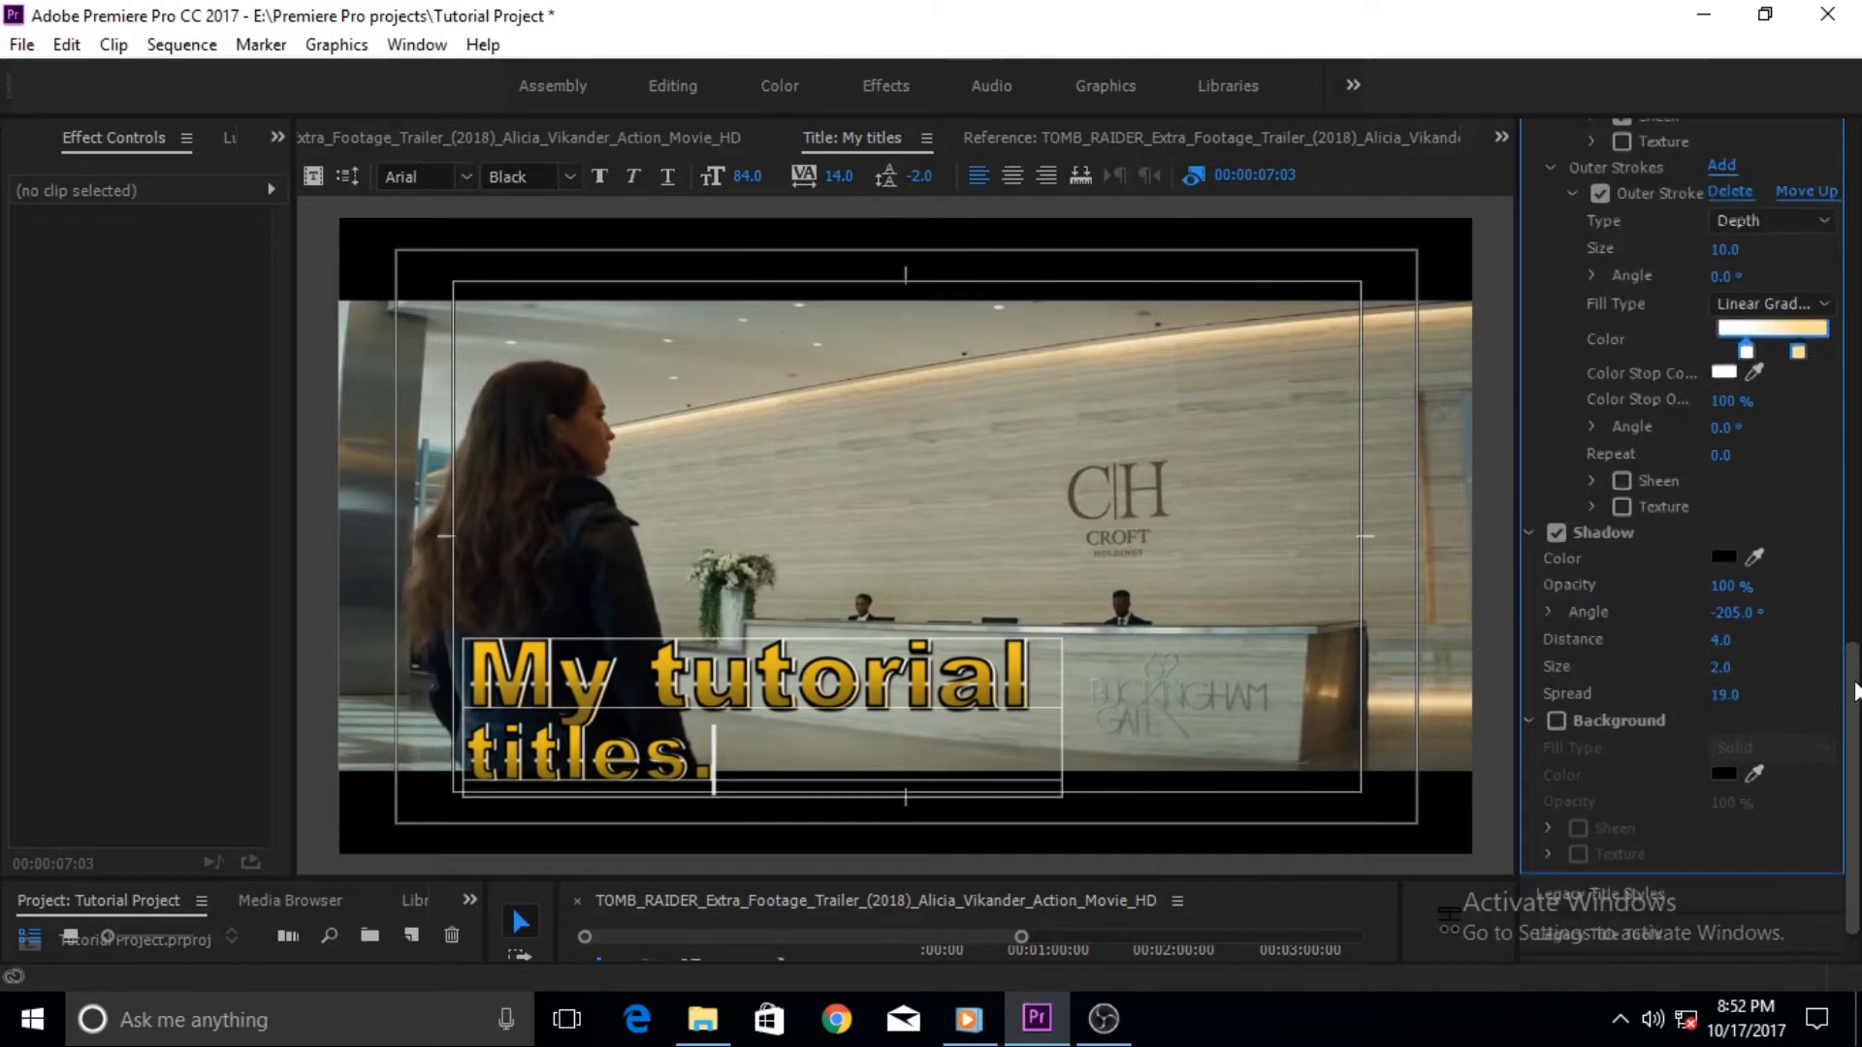
pyautogui.moveTo(1724, 605); pyautogui.dragTo(1129, 717)
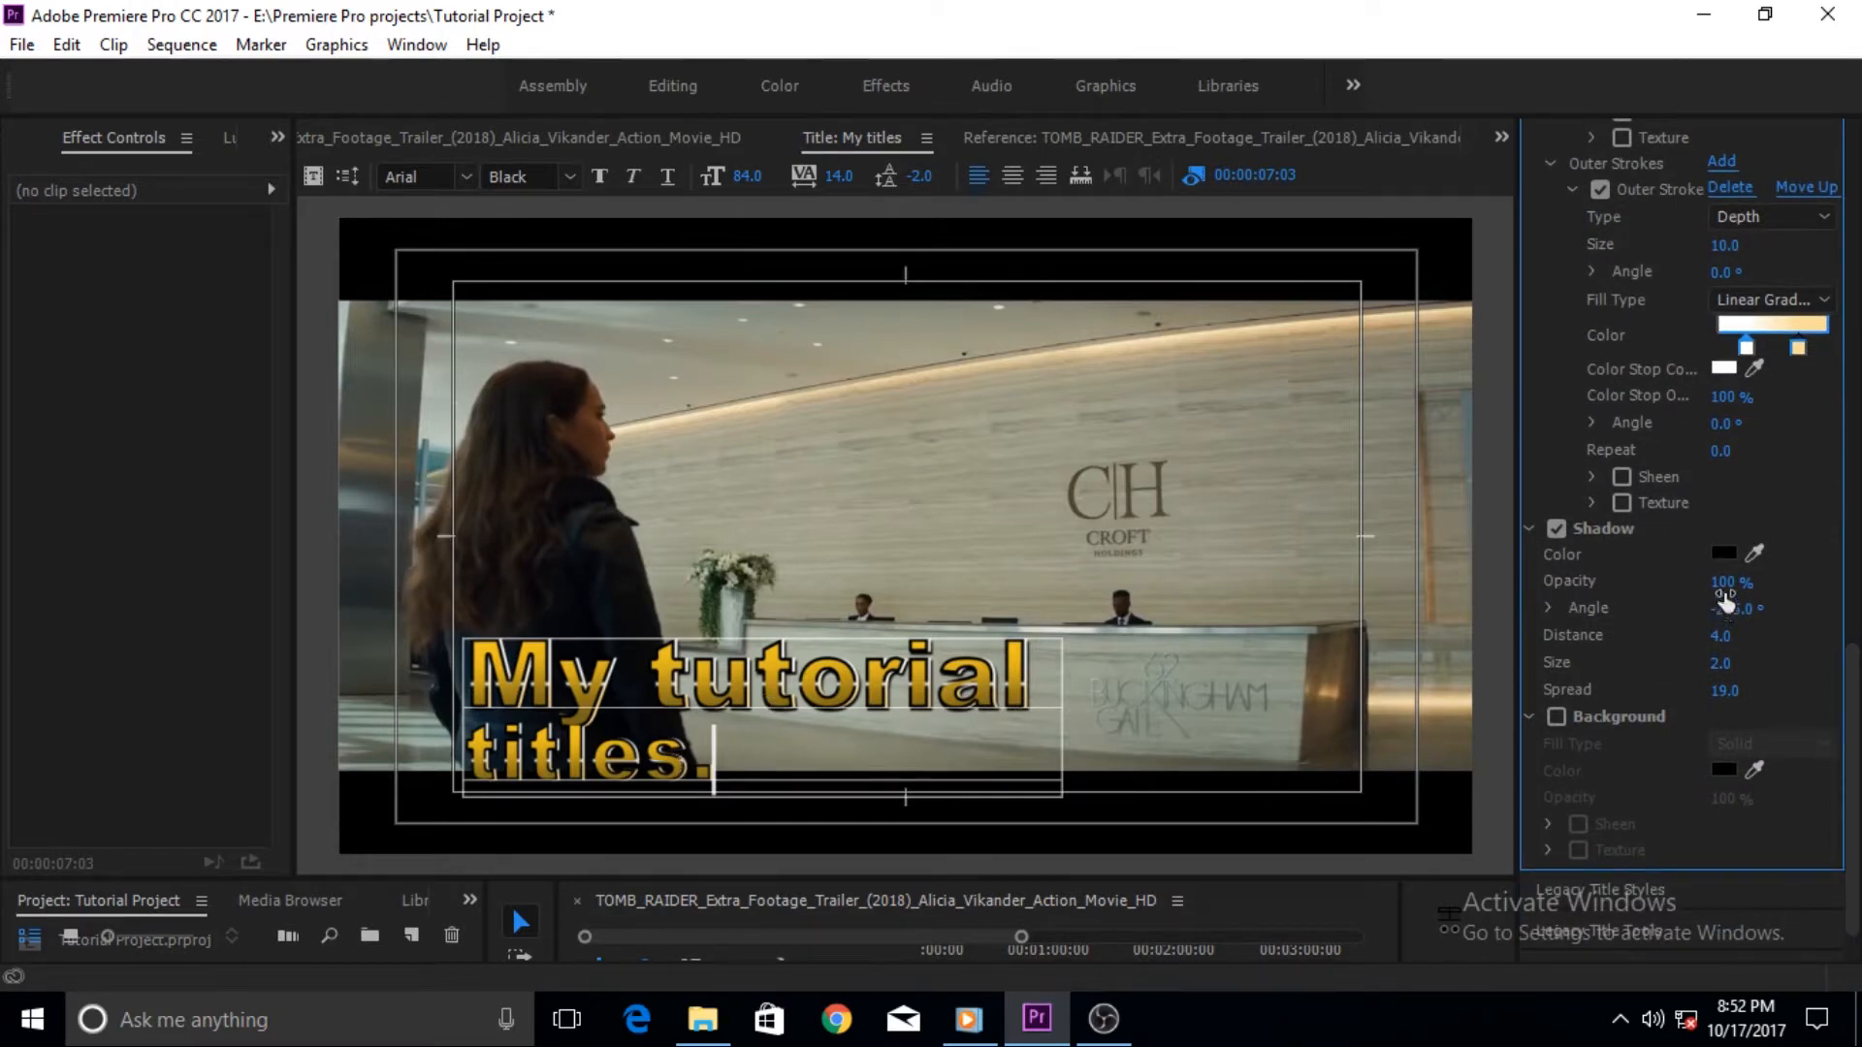
pyautogui.moveTo(1731, 582); pyautogui.dragTo(1742, 587)
pyautogui.moveTo(1726, 582); pyautogui.dragTo(1738, 583)
pyautogui.moveTo(1733, 625); pyautogui.dragTo(1735, 690)
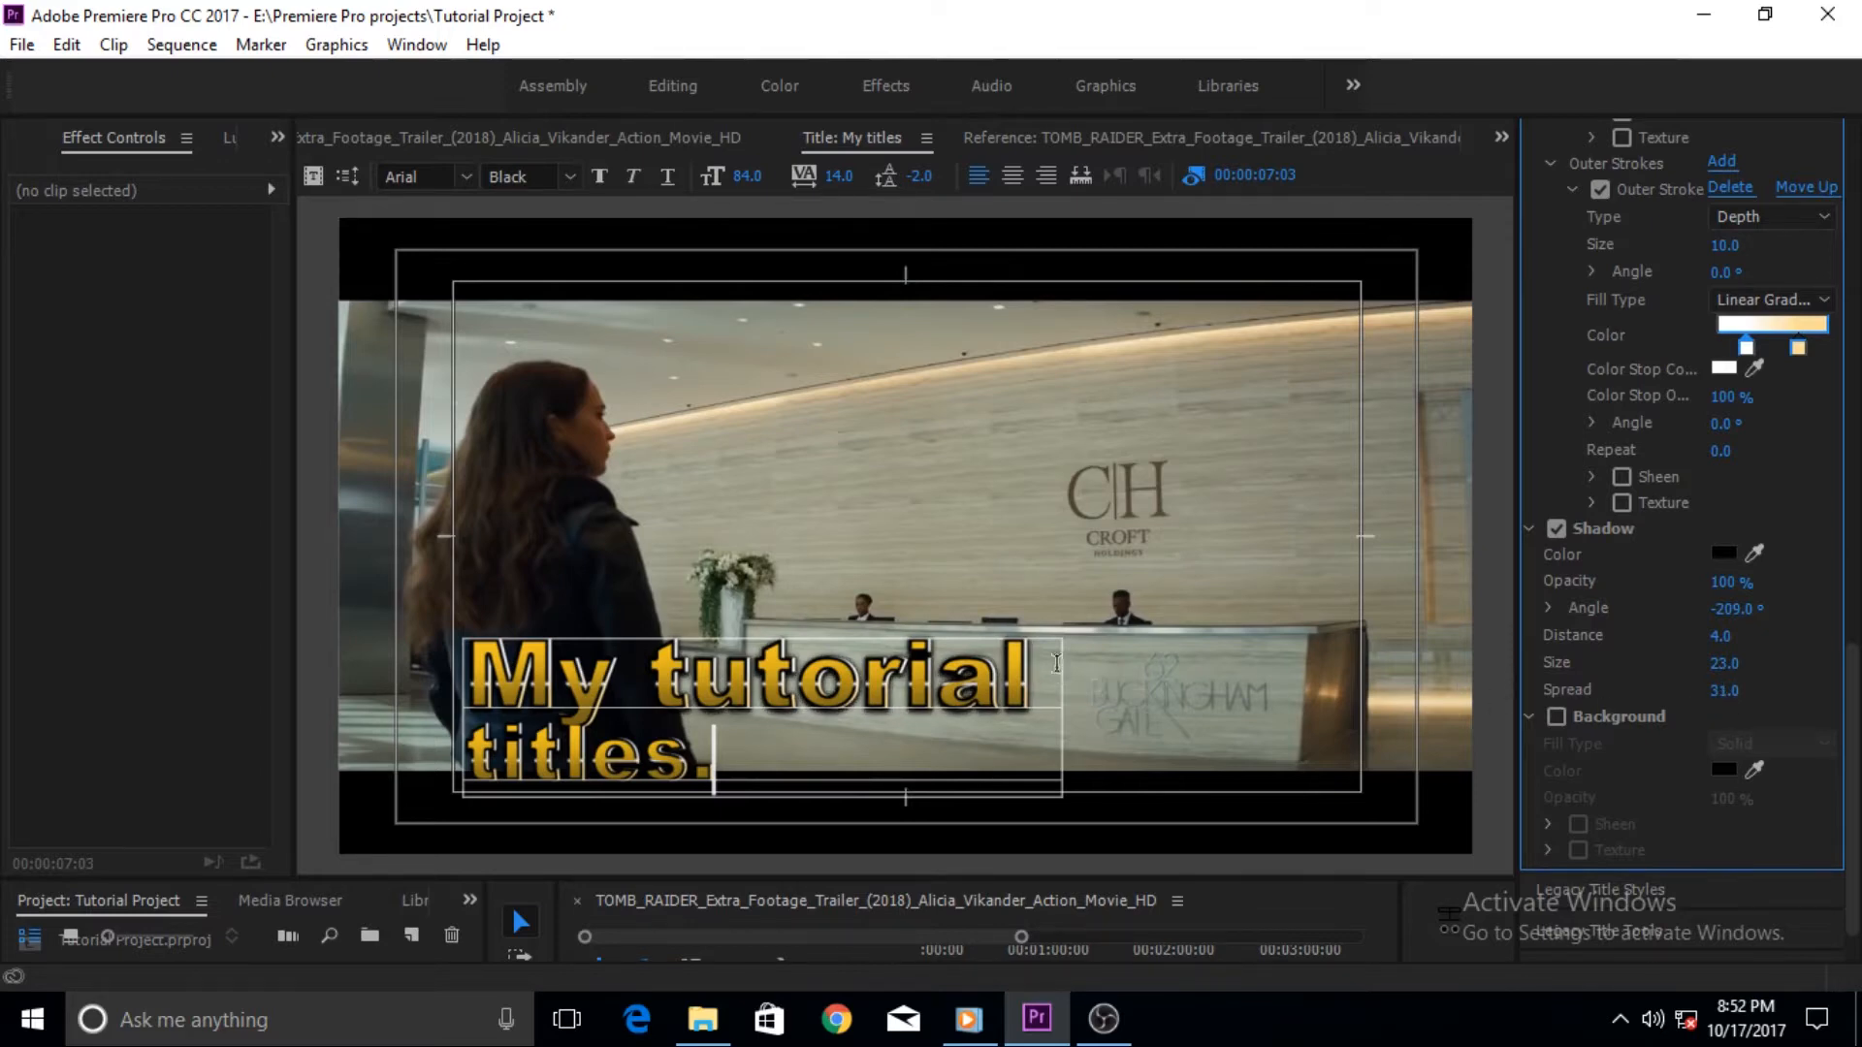
# - Try enabling a solid background behind the title, then disable it again
pyautogui.scroll(-1, 1858, 685)
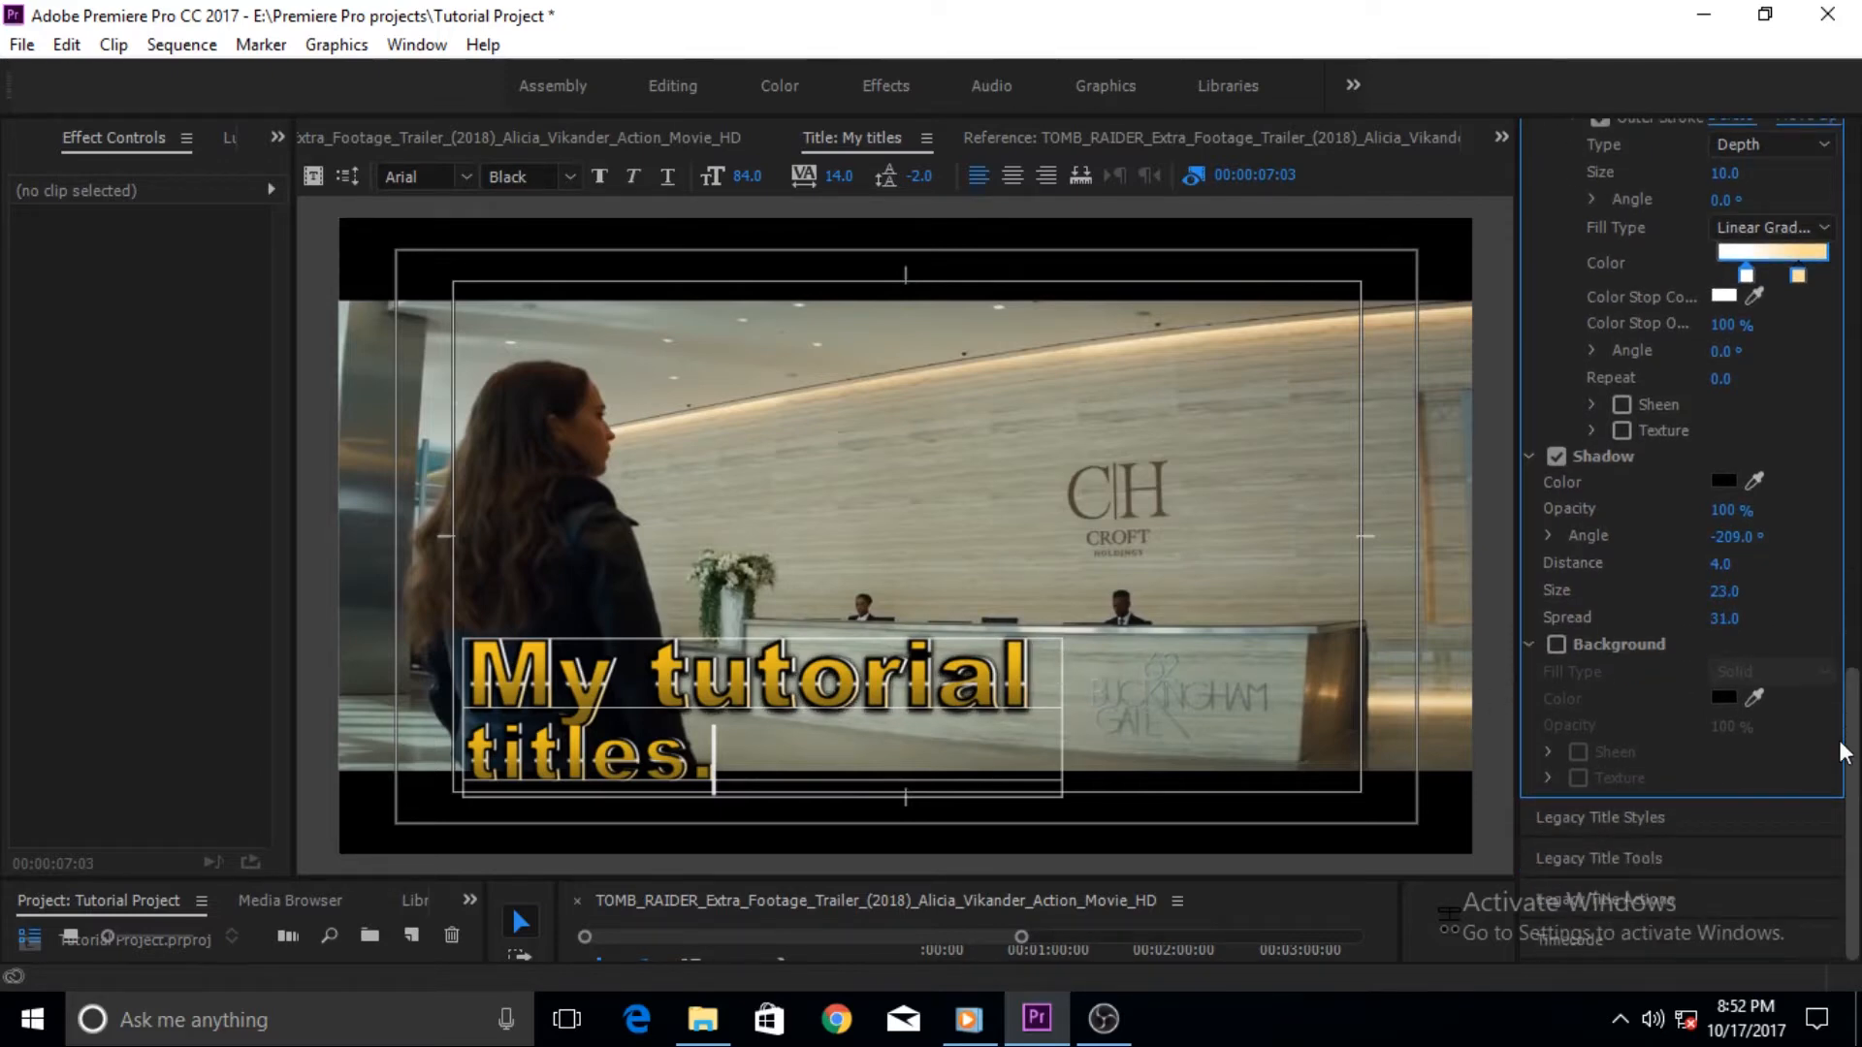
pyautogui.click(1557, 644)
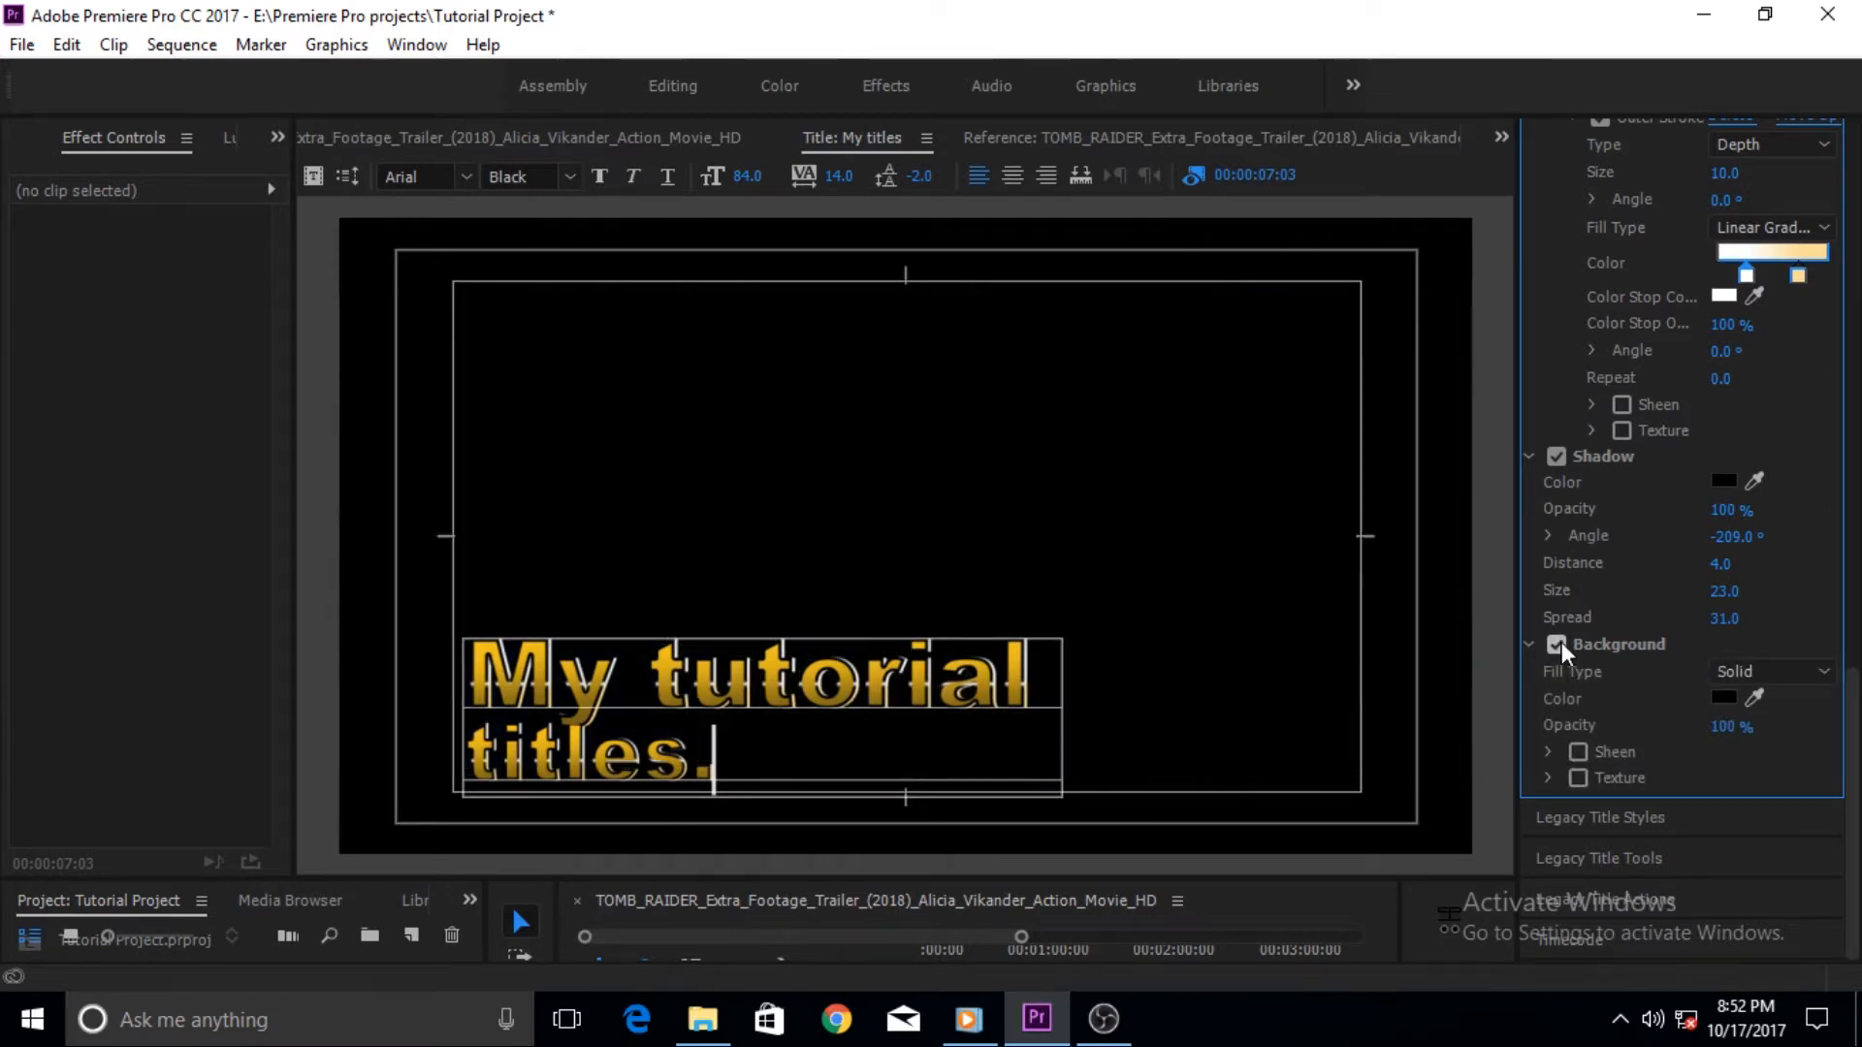
pyautogui.click(1557, 644)
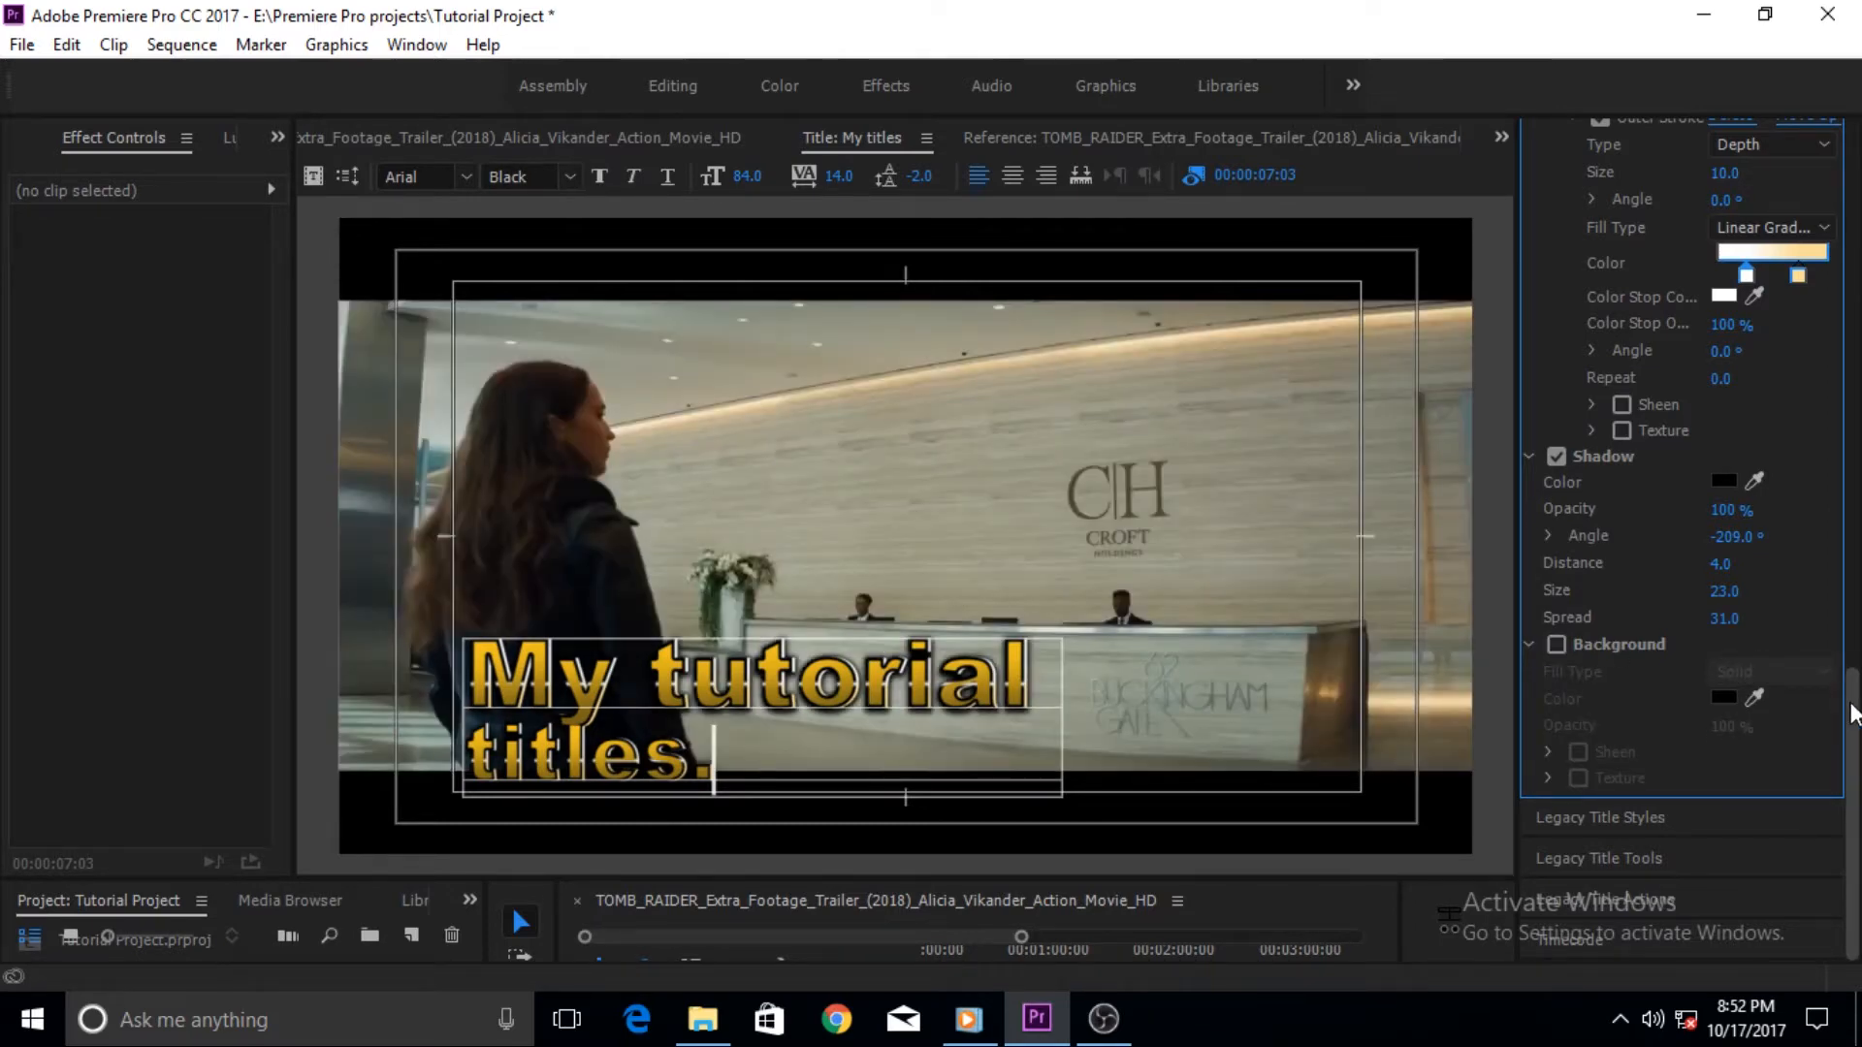
pyautogui.scroll(10, 1854, 715)
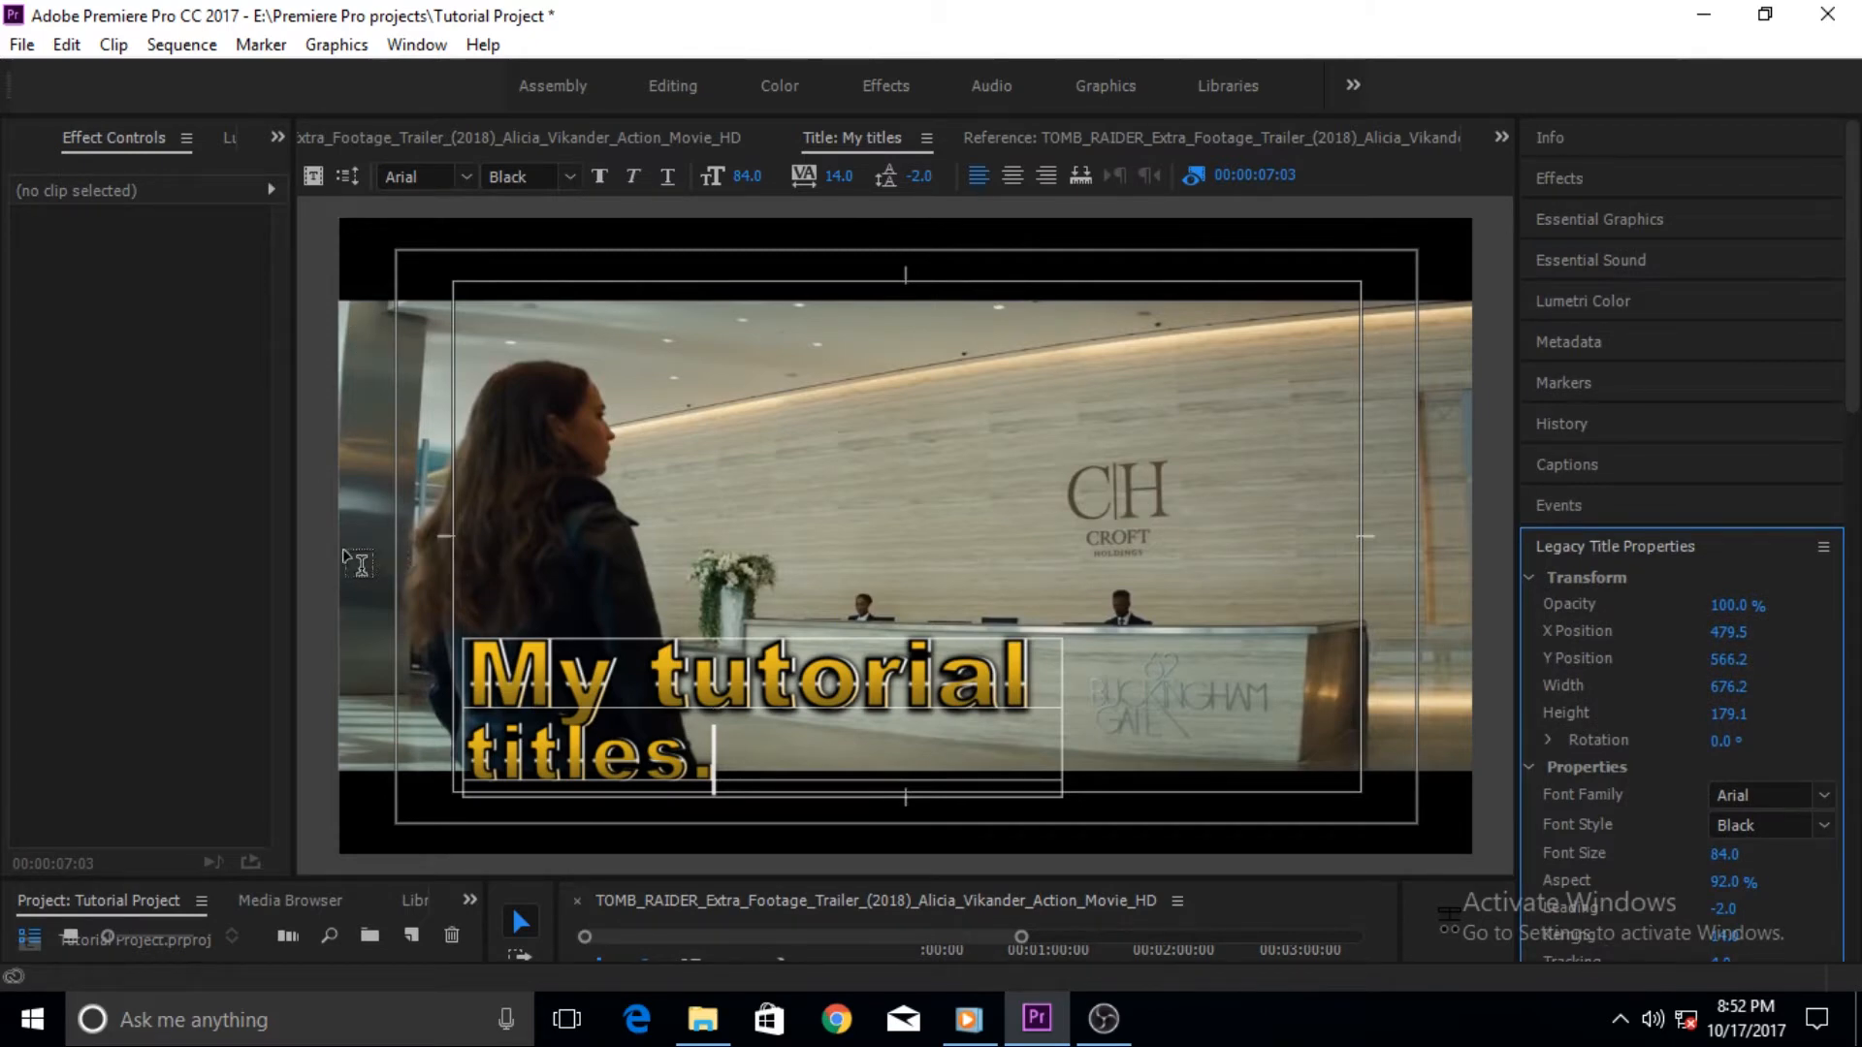
# - Place the My titles clip on track V2 at the start of the sequence and extend its duration
pyautogui.moveTo(299, 563); pyautogui.dragTo(653, 495)
pyautogui.moveTo(811, 877); pyautogui.dragTo(835, 597)
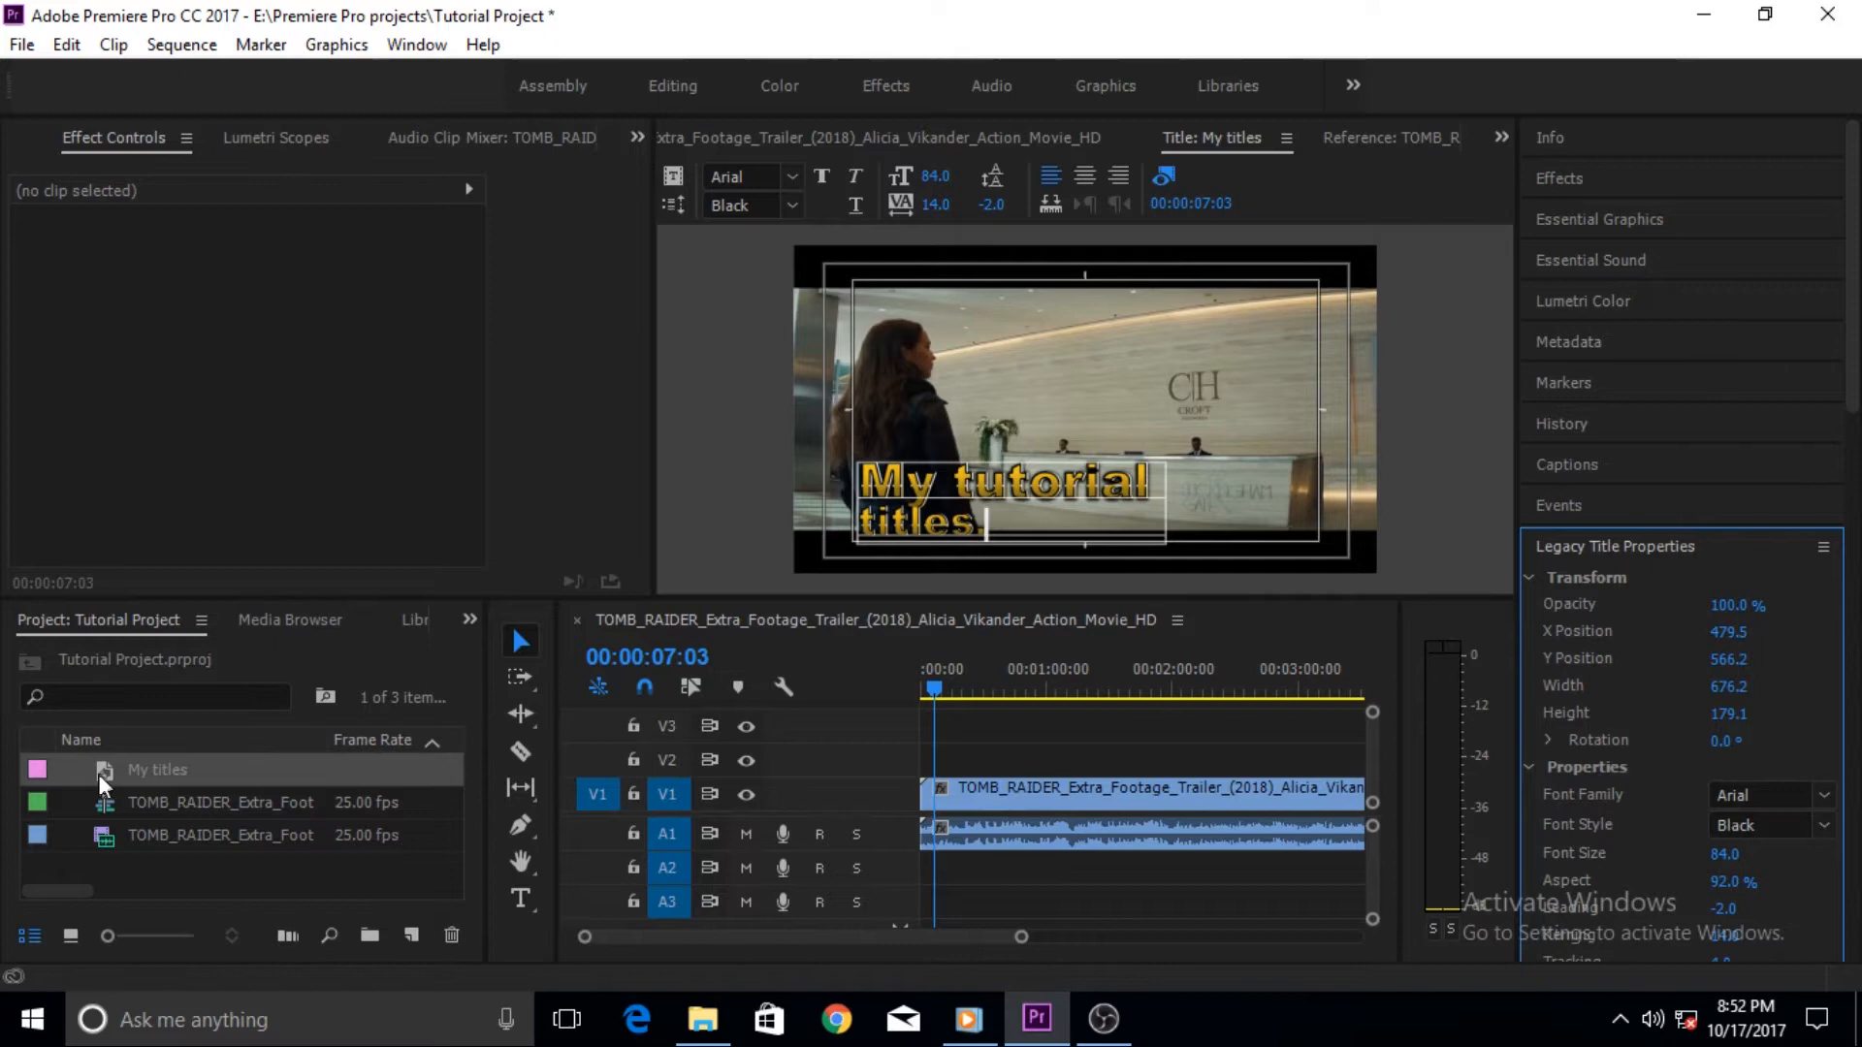
pyautogui.moveTo(102, 778); pyautogui.dragTo(936, 757)
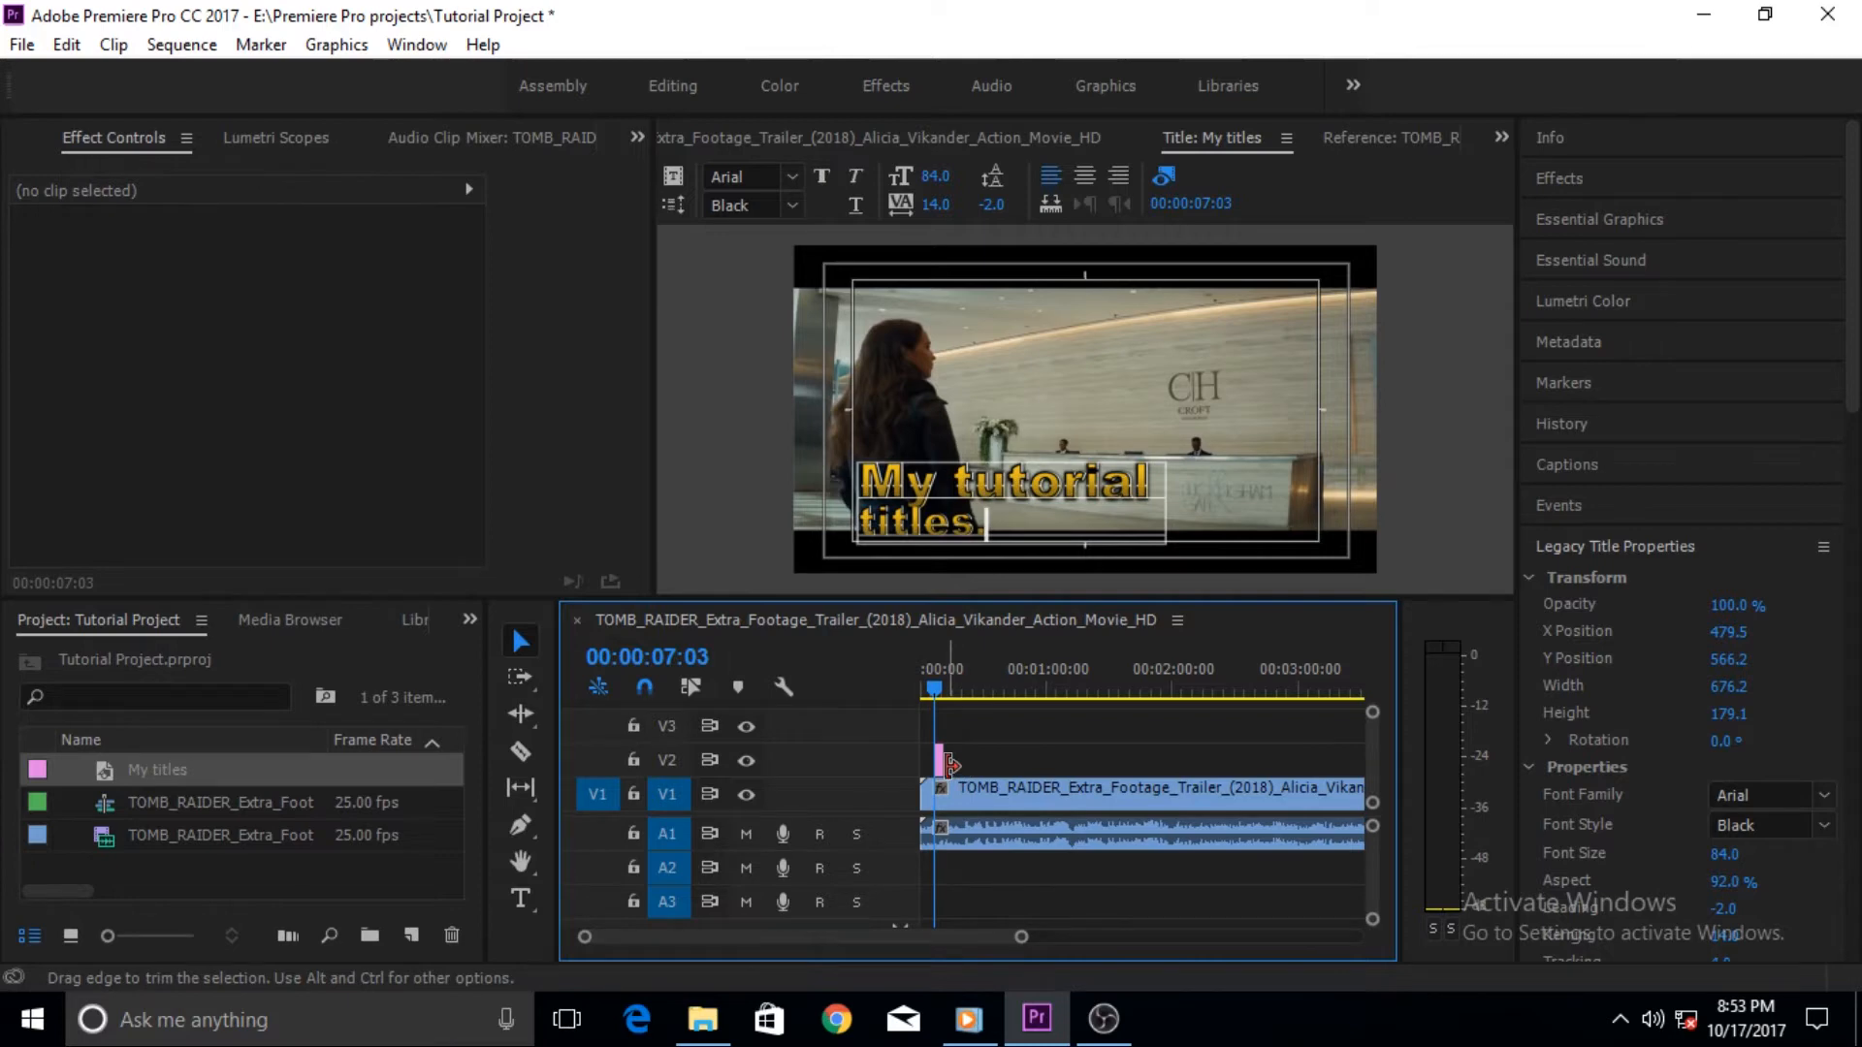
pyautogui.moveTo(942, 760); pyautogui.dragTo(987, 761)
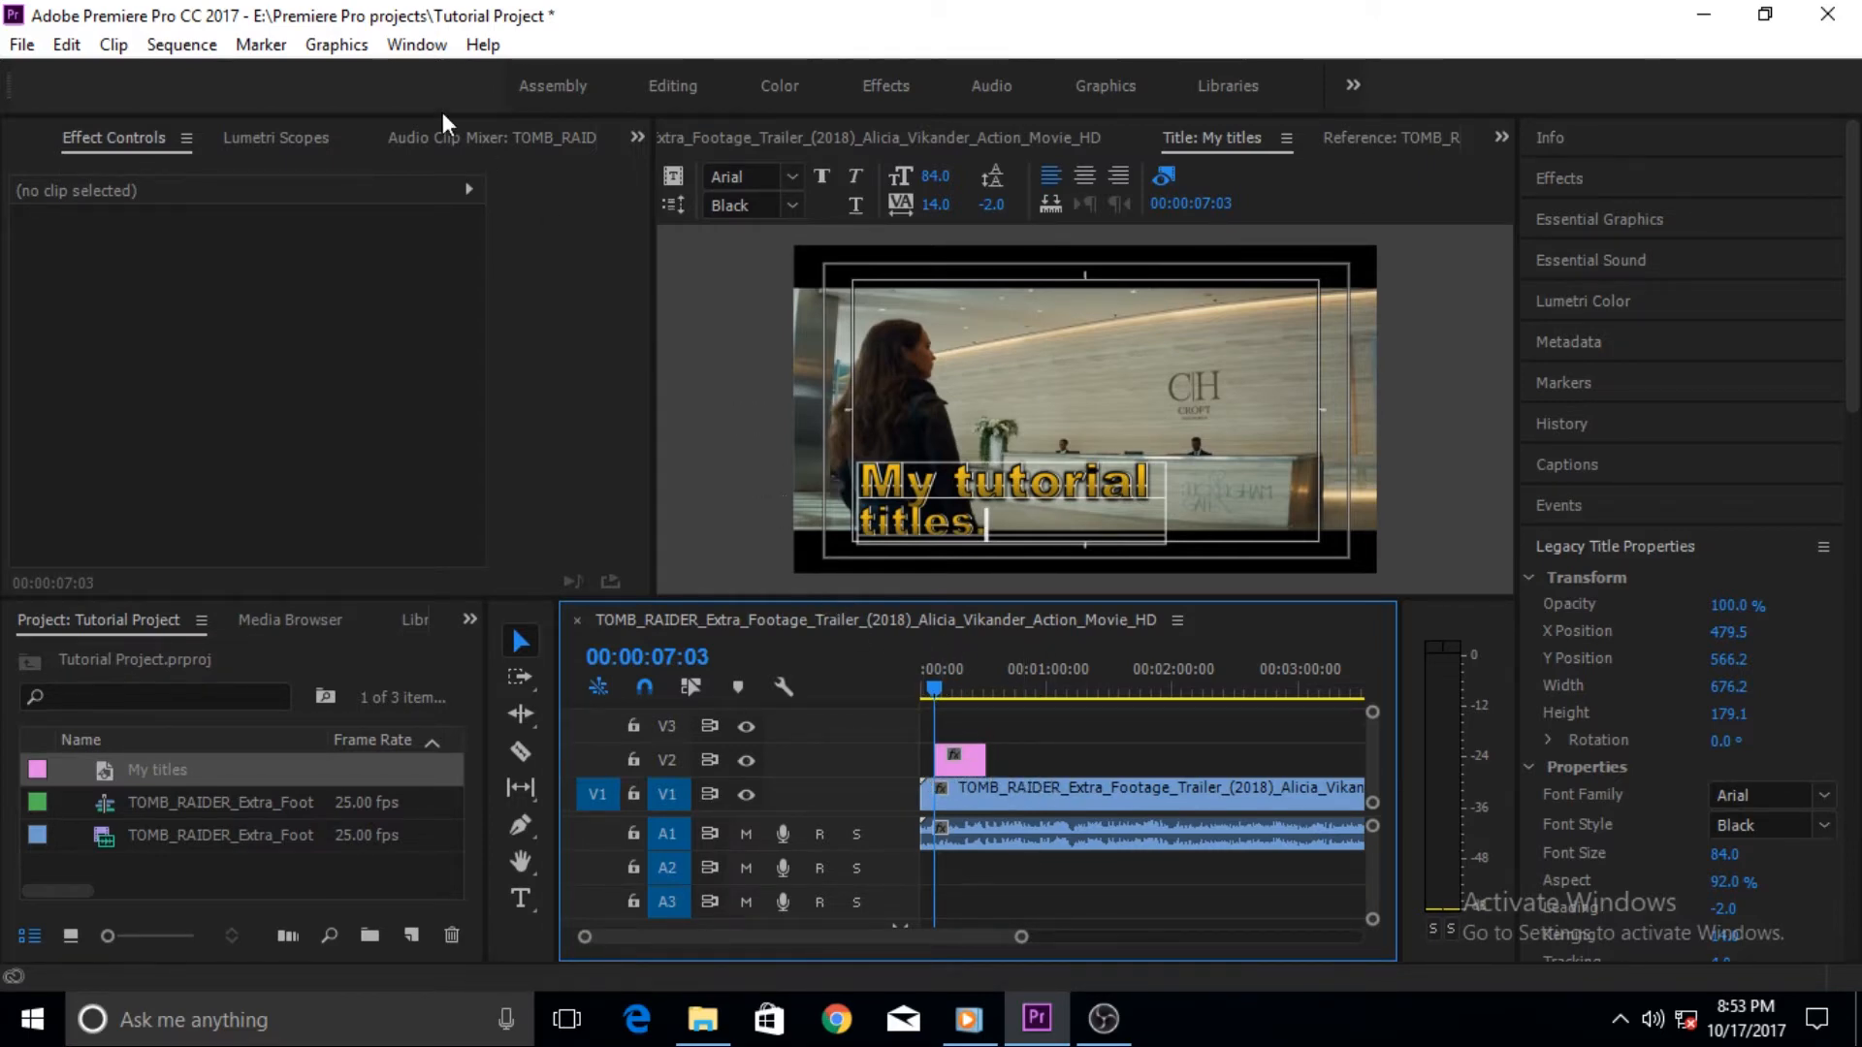
# - Reset the workspace to its saved layout and switch to the Editing workspace
pyautogui.click(419, 44)
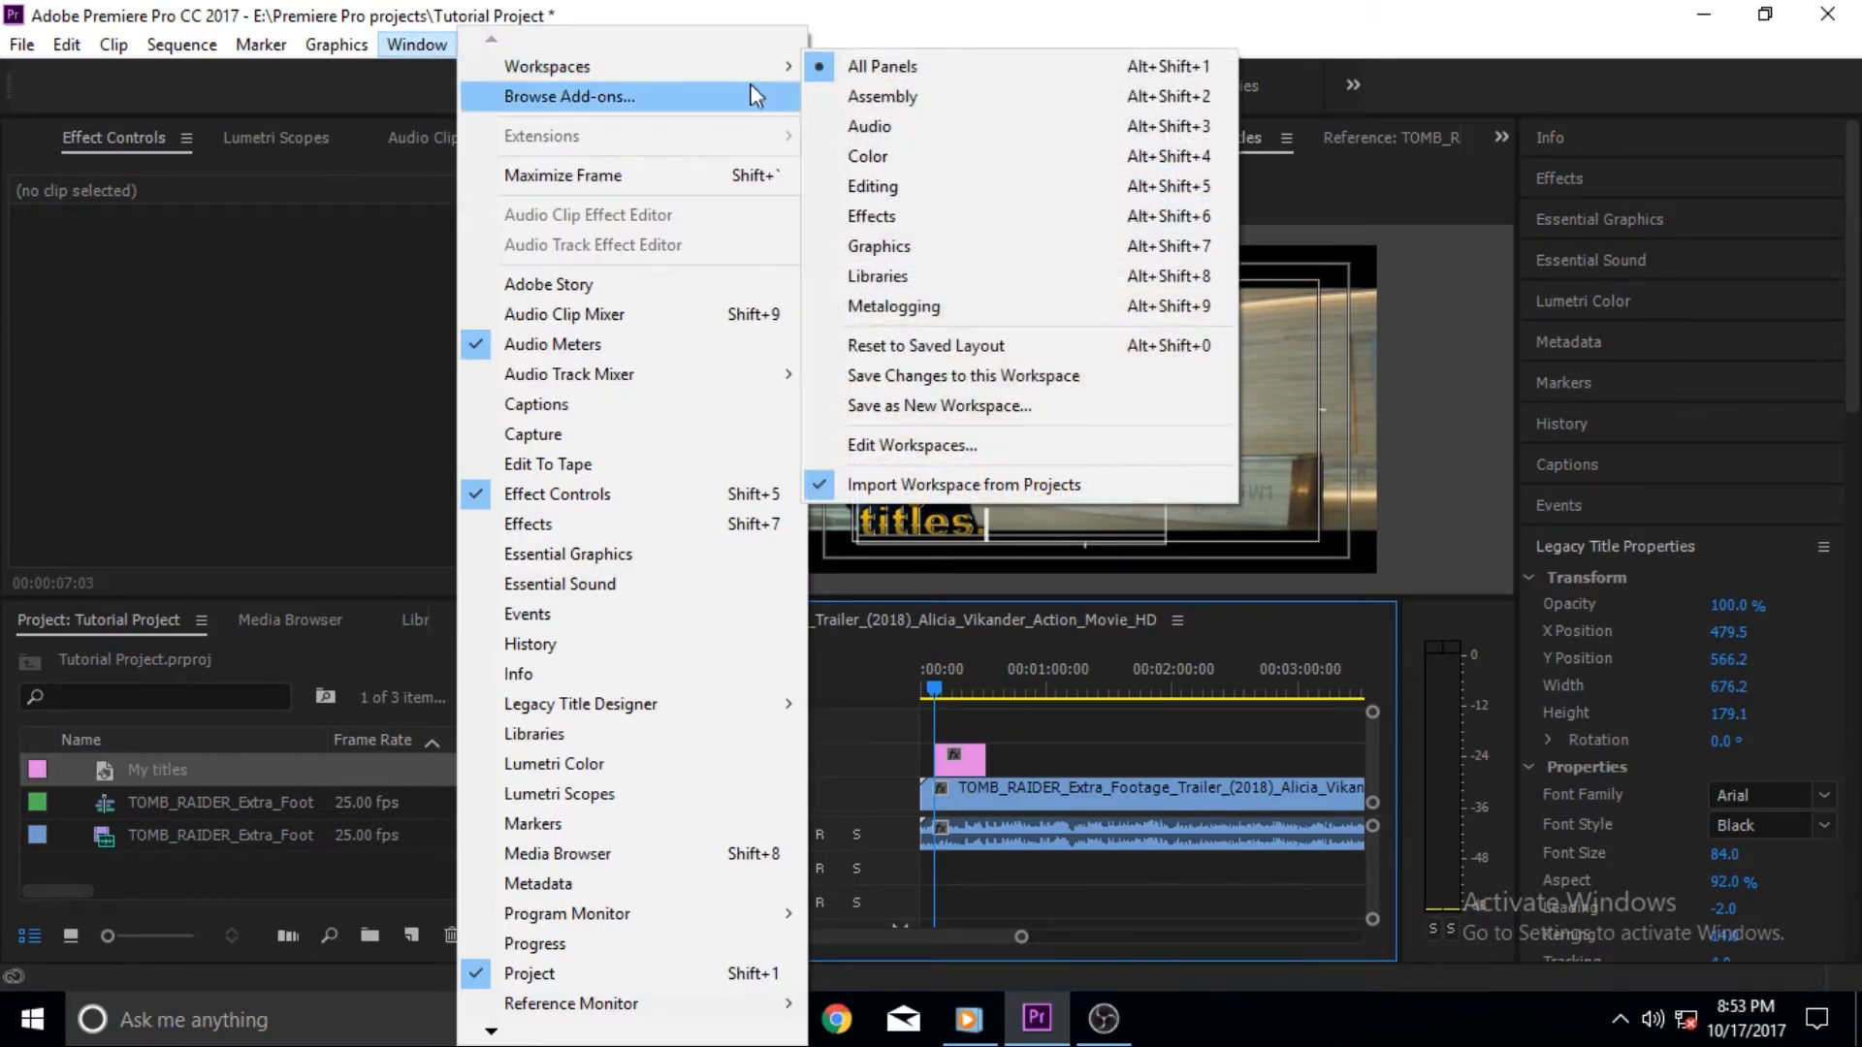
pyautogui.click(889, 347)
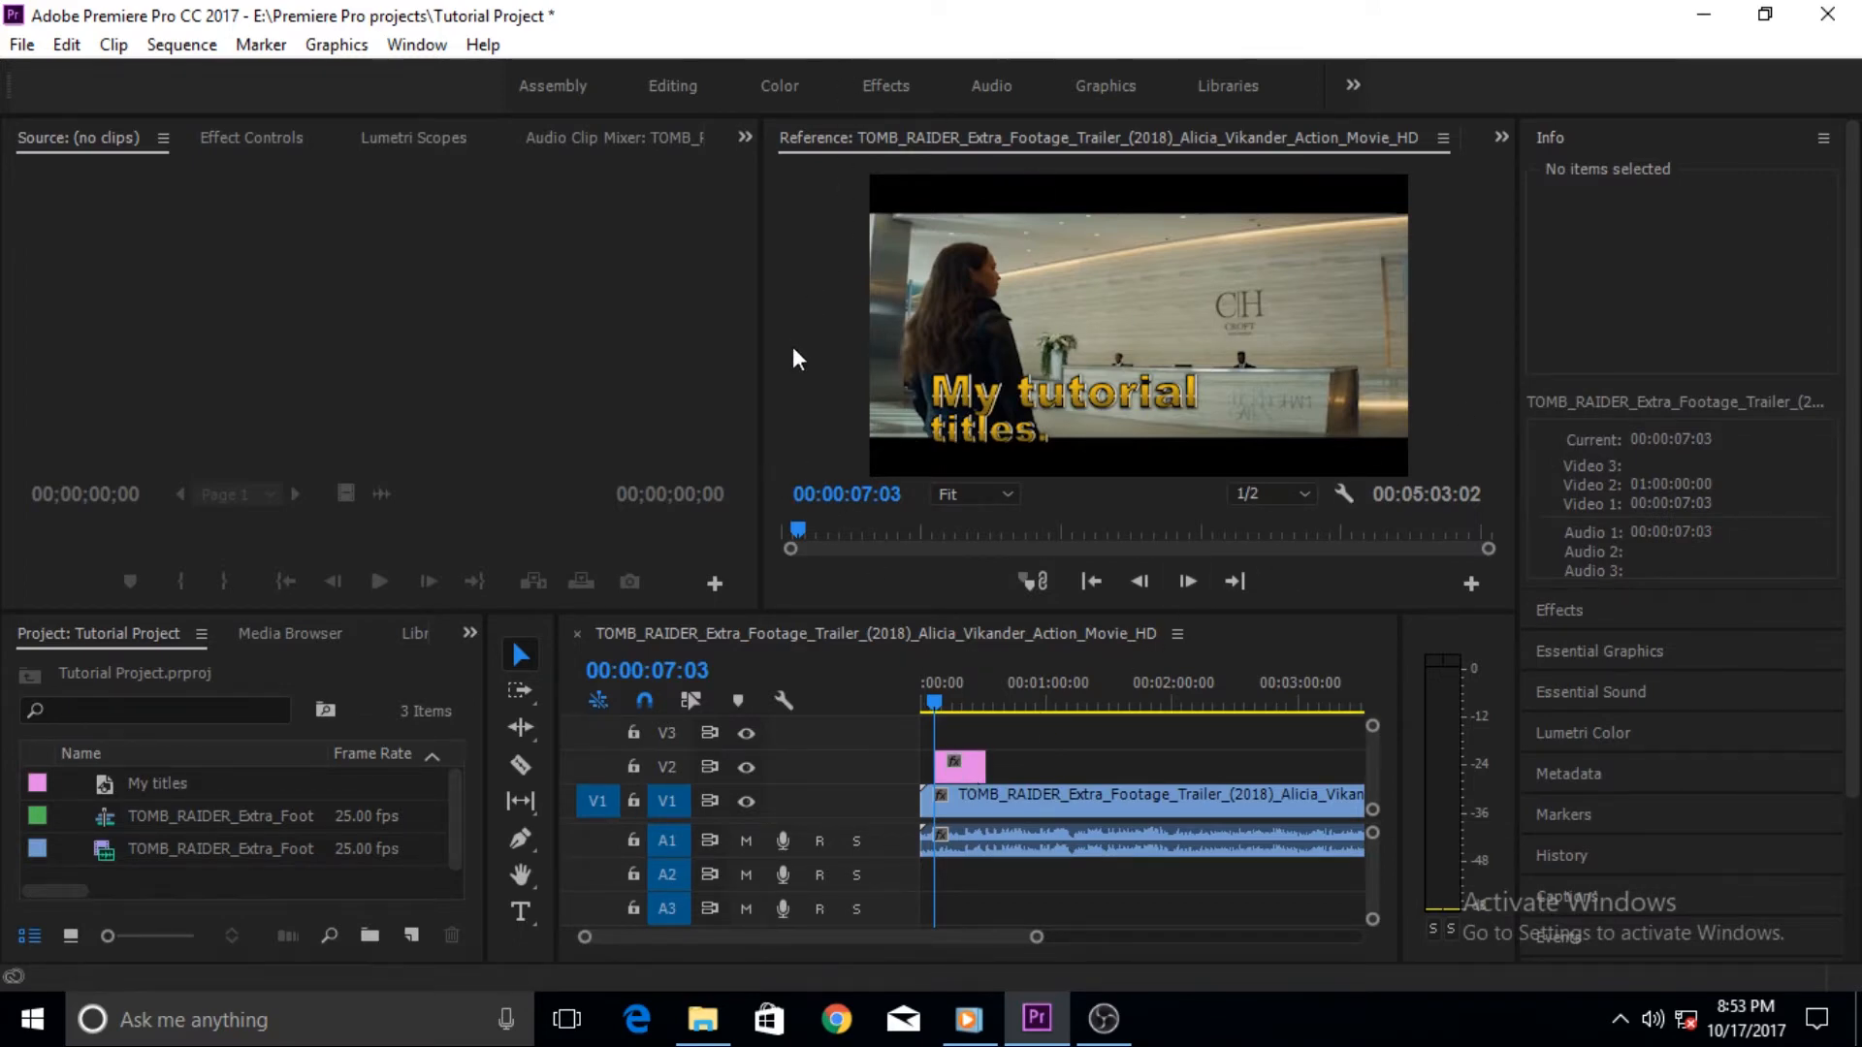
pyautogui.click(669, 86)
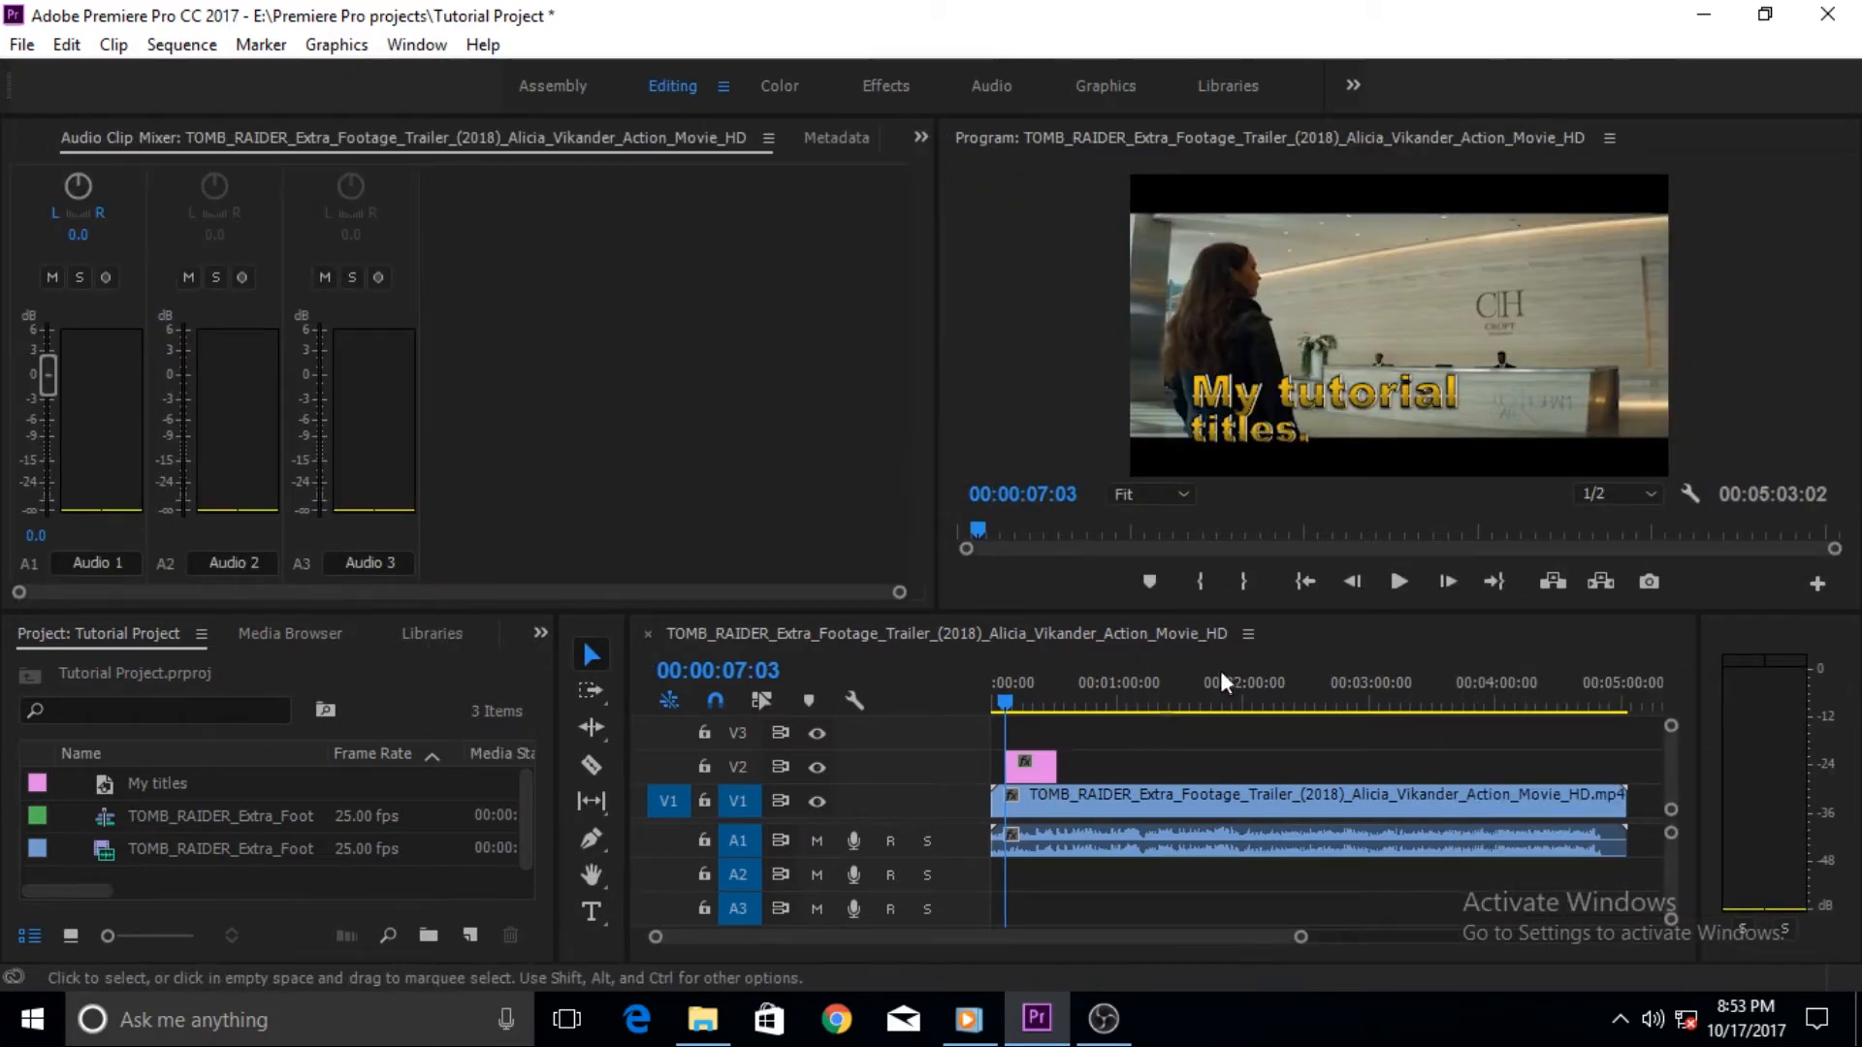
# - Play the sequence from the start to preview the title over the footage
pyautogui.click(1003, 706)
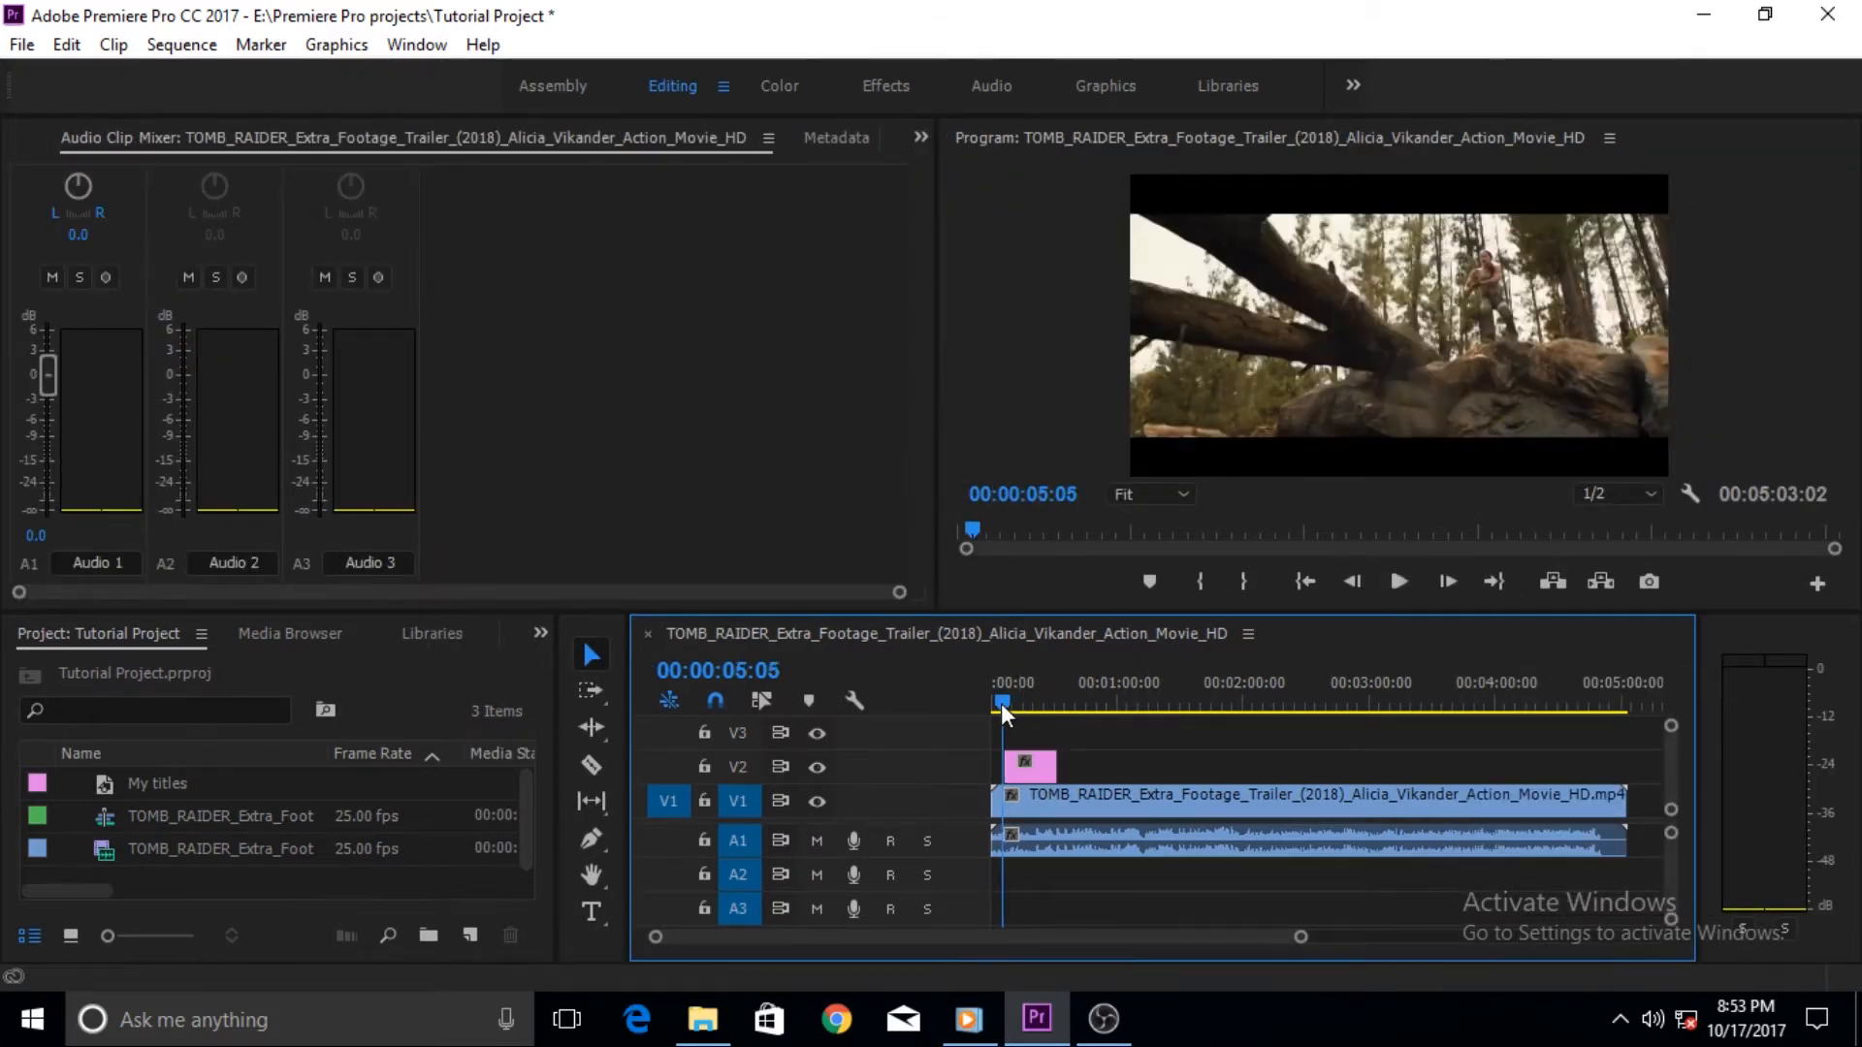
pyautogui.click(1396, 581)
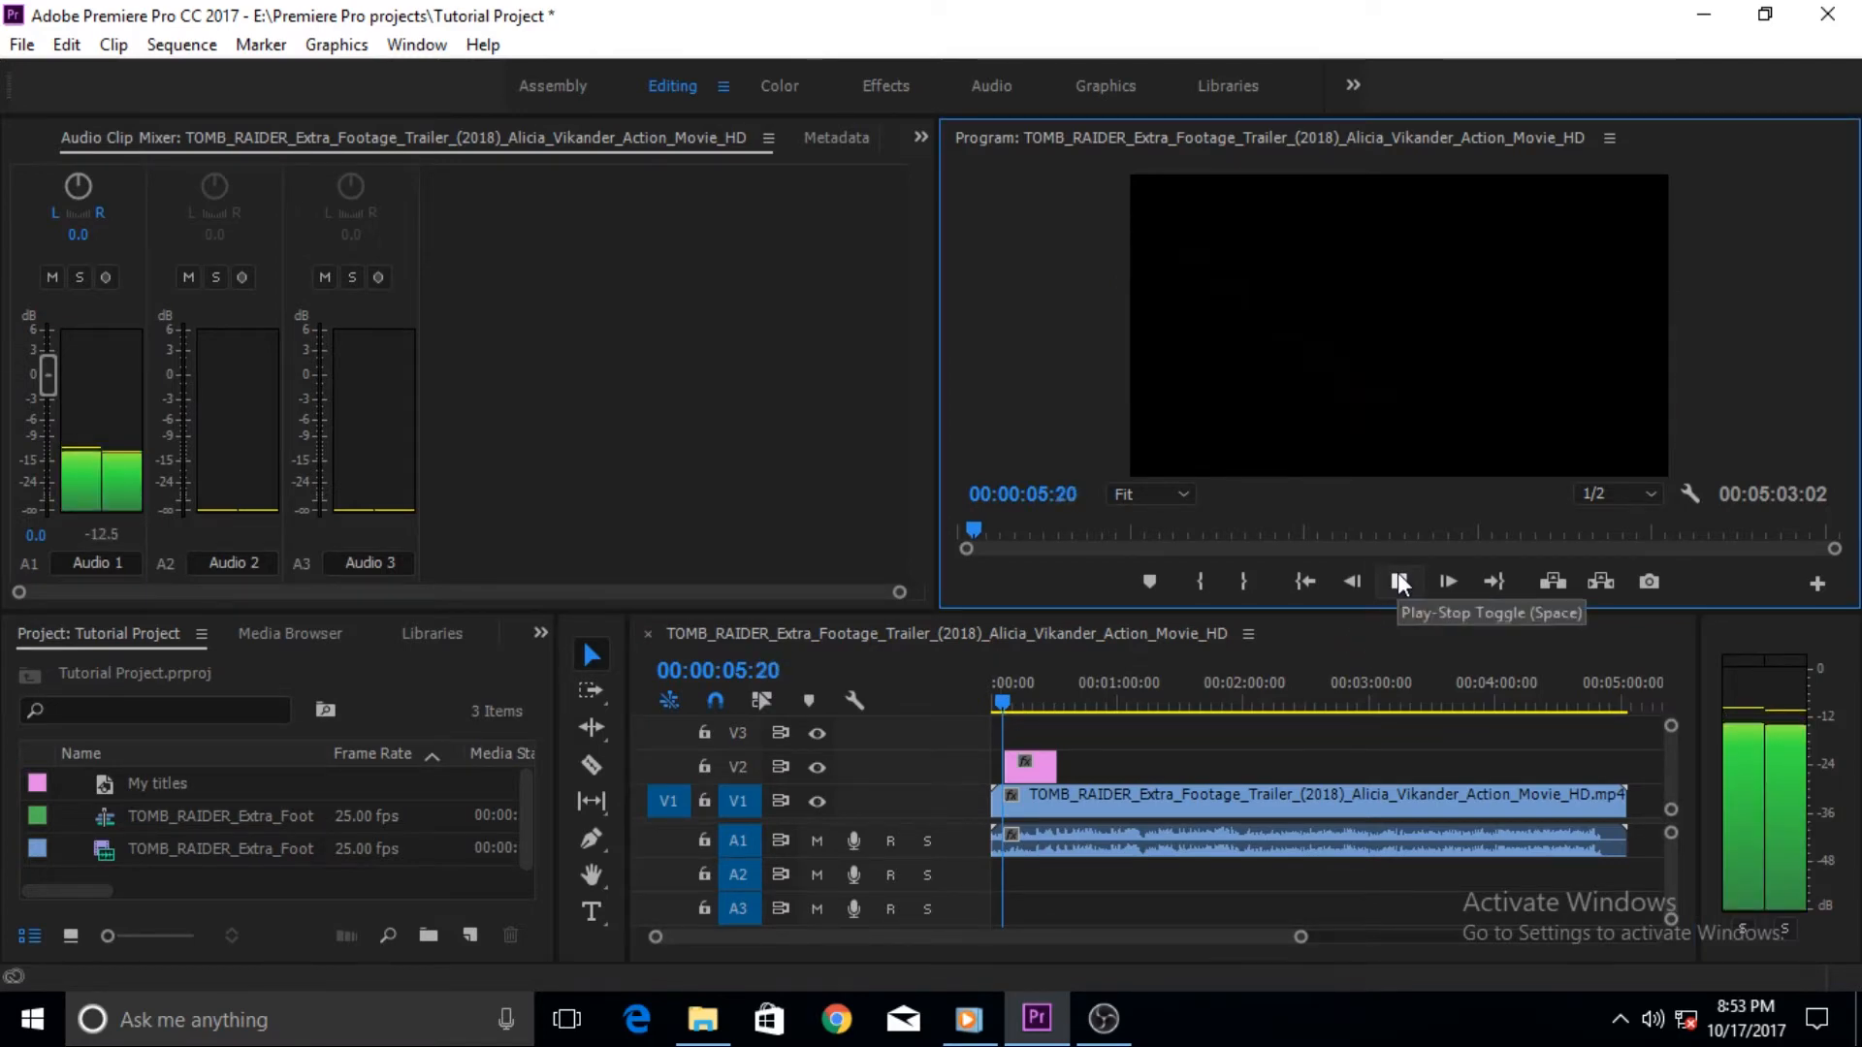
pyautogui.click(1387, 586)
# - Lower the Audio 1 clip mixer fader fully, replay the preview and select the title clip on V2
pyautogui.moveTo(49, 376); pyautogui.dragTo(68, 558)
pyautogui.click(1402, 585)
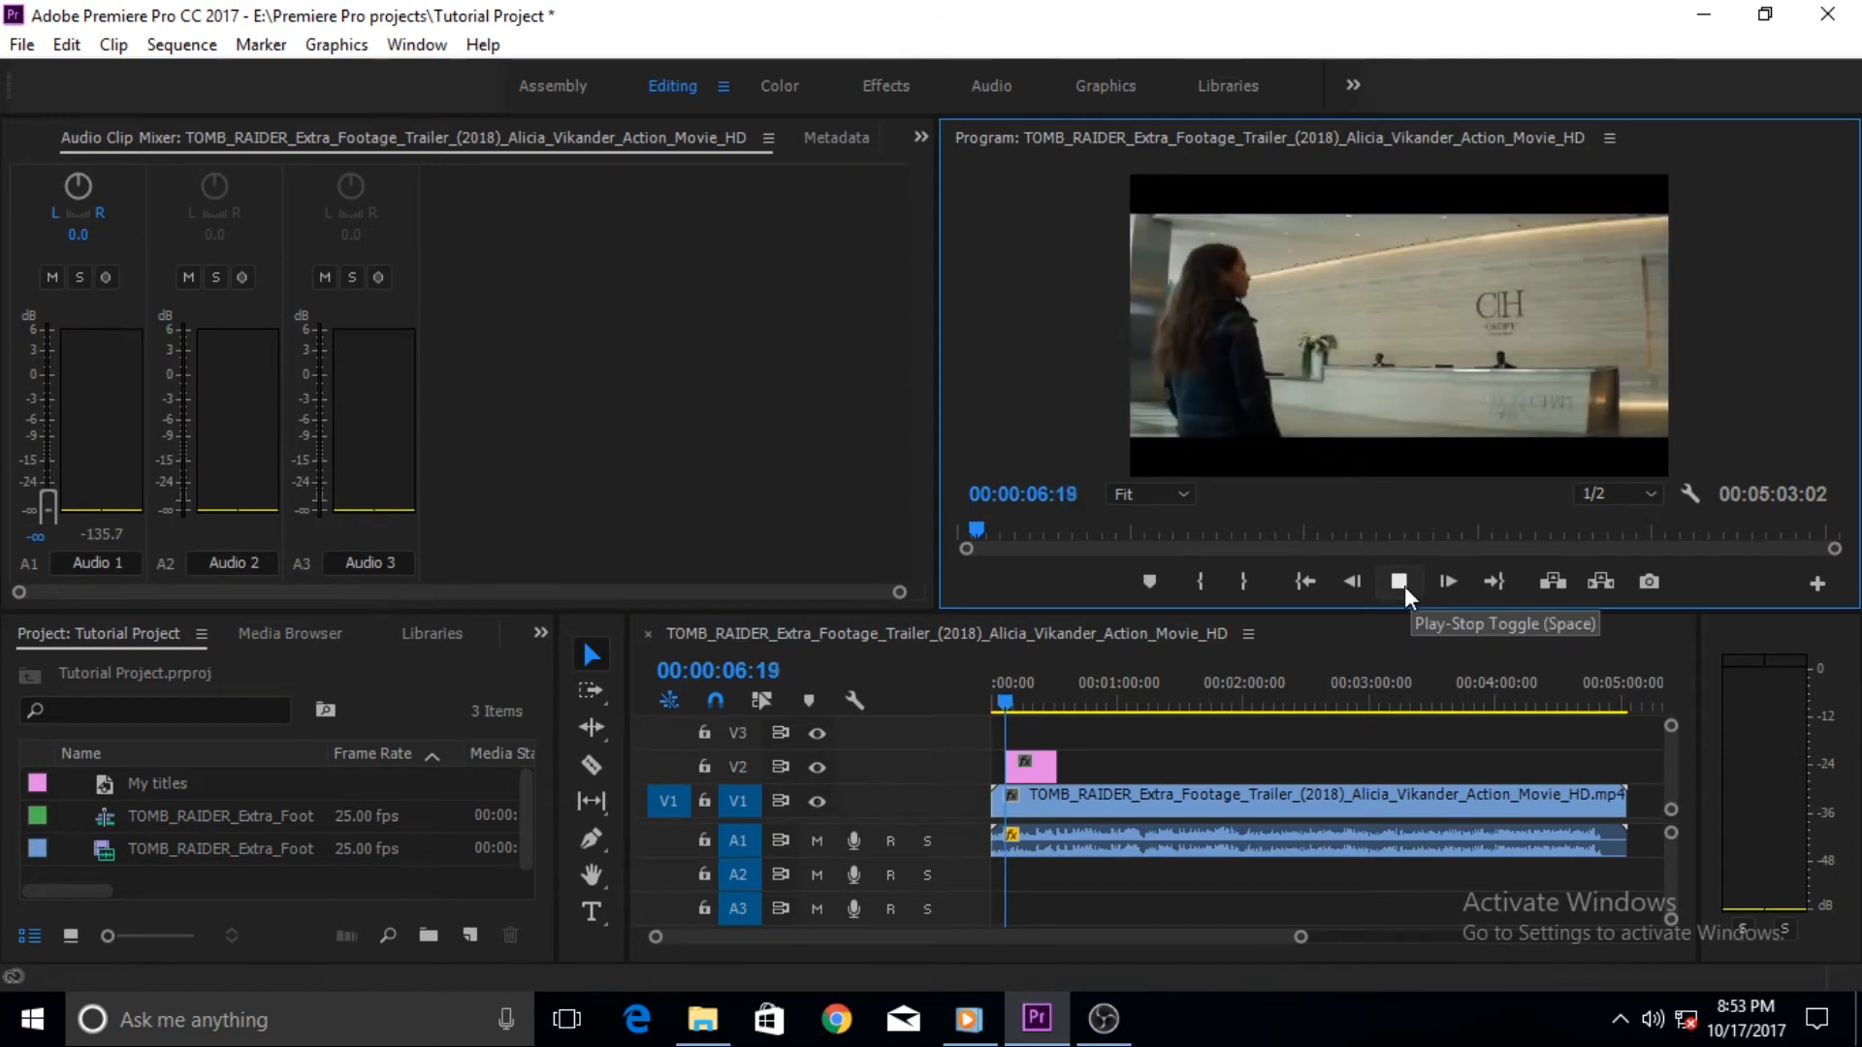
pyautogui.click(1400, 585)
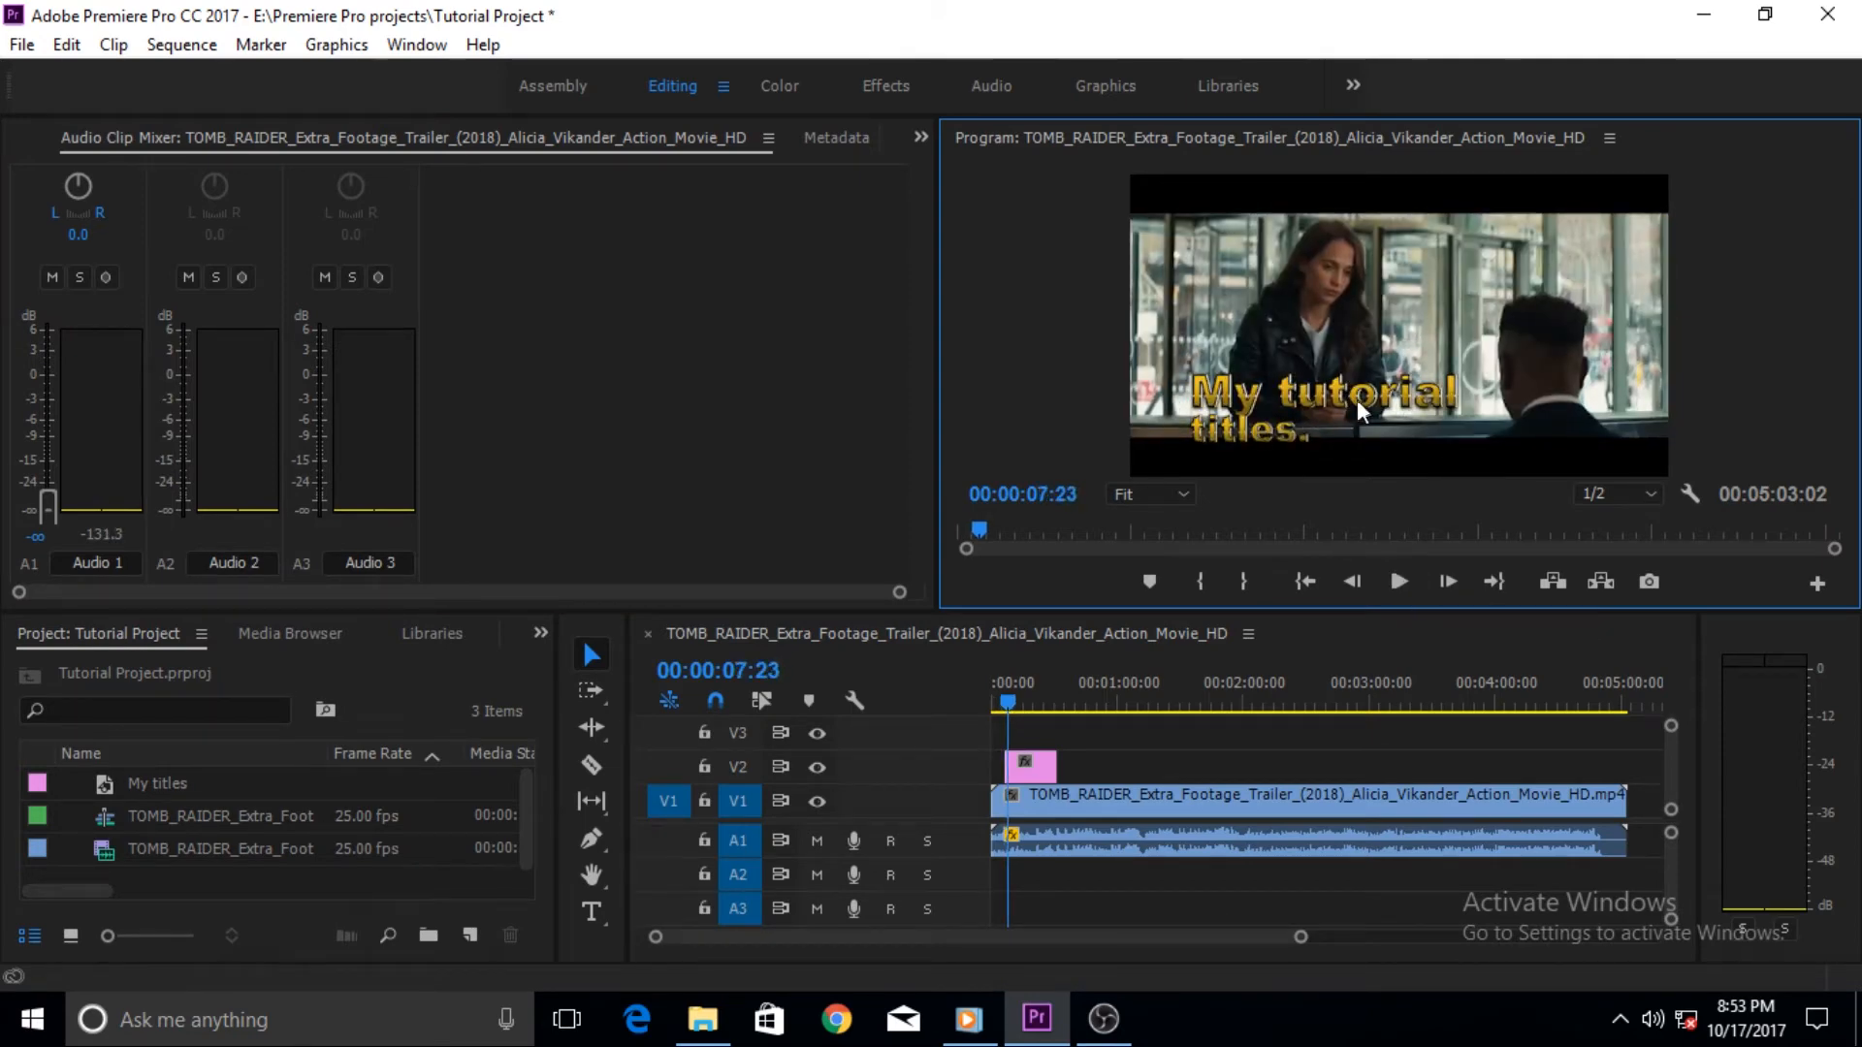
pyautogui.click(1029, 782)
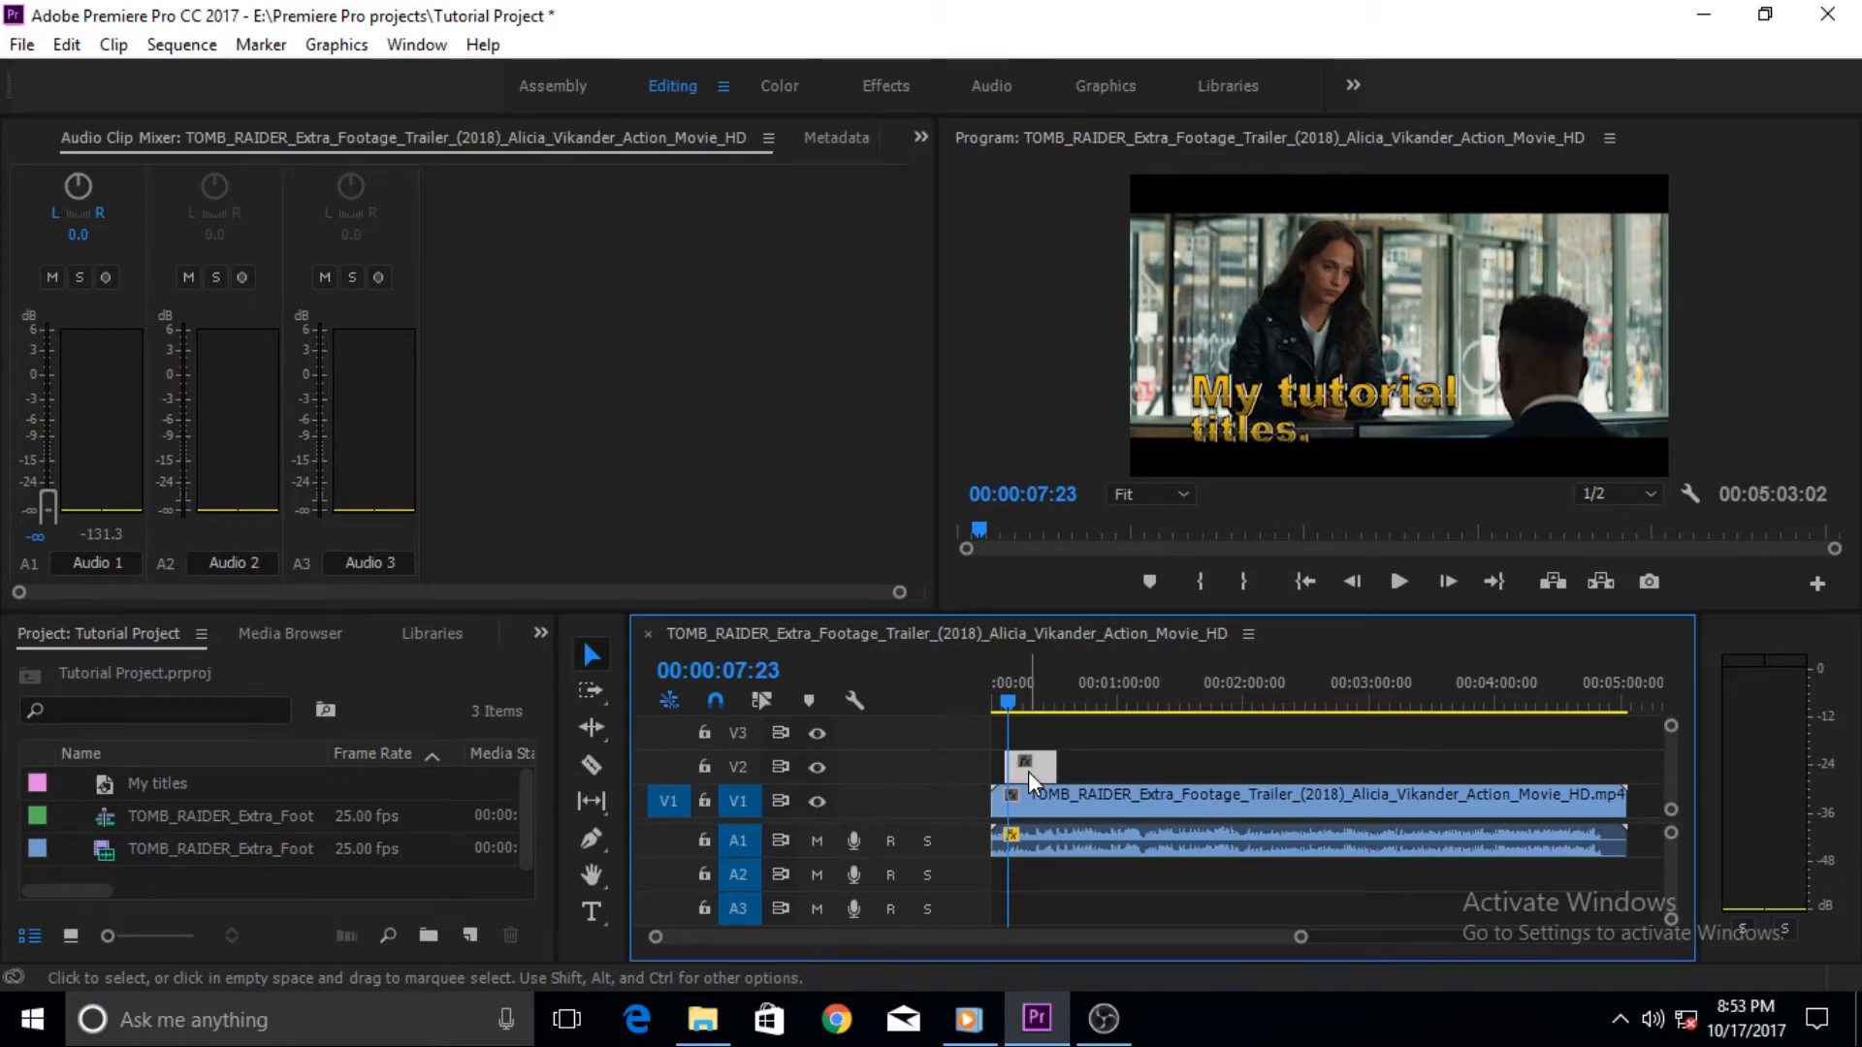
# - Open Effect Controls for the title clip and keyframe its opacity from 0.0% at 00:00:07:03 to 100.0% at 00:00:08:11
pyautogui.moveTo(1008, 708); pyautogui.dragTo(1005, 708)
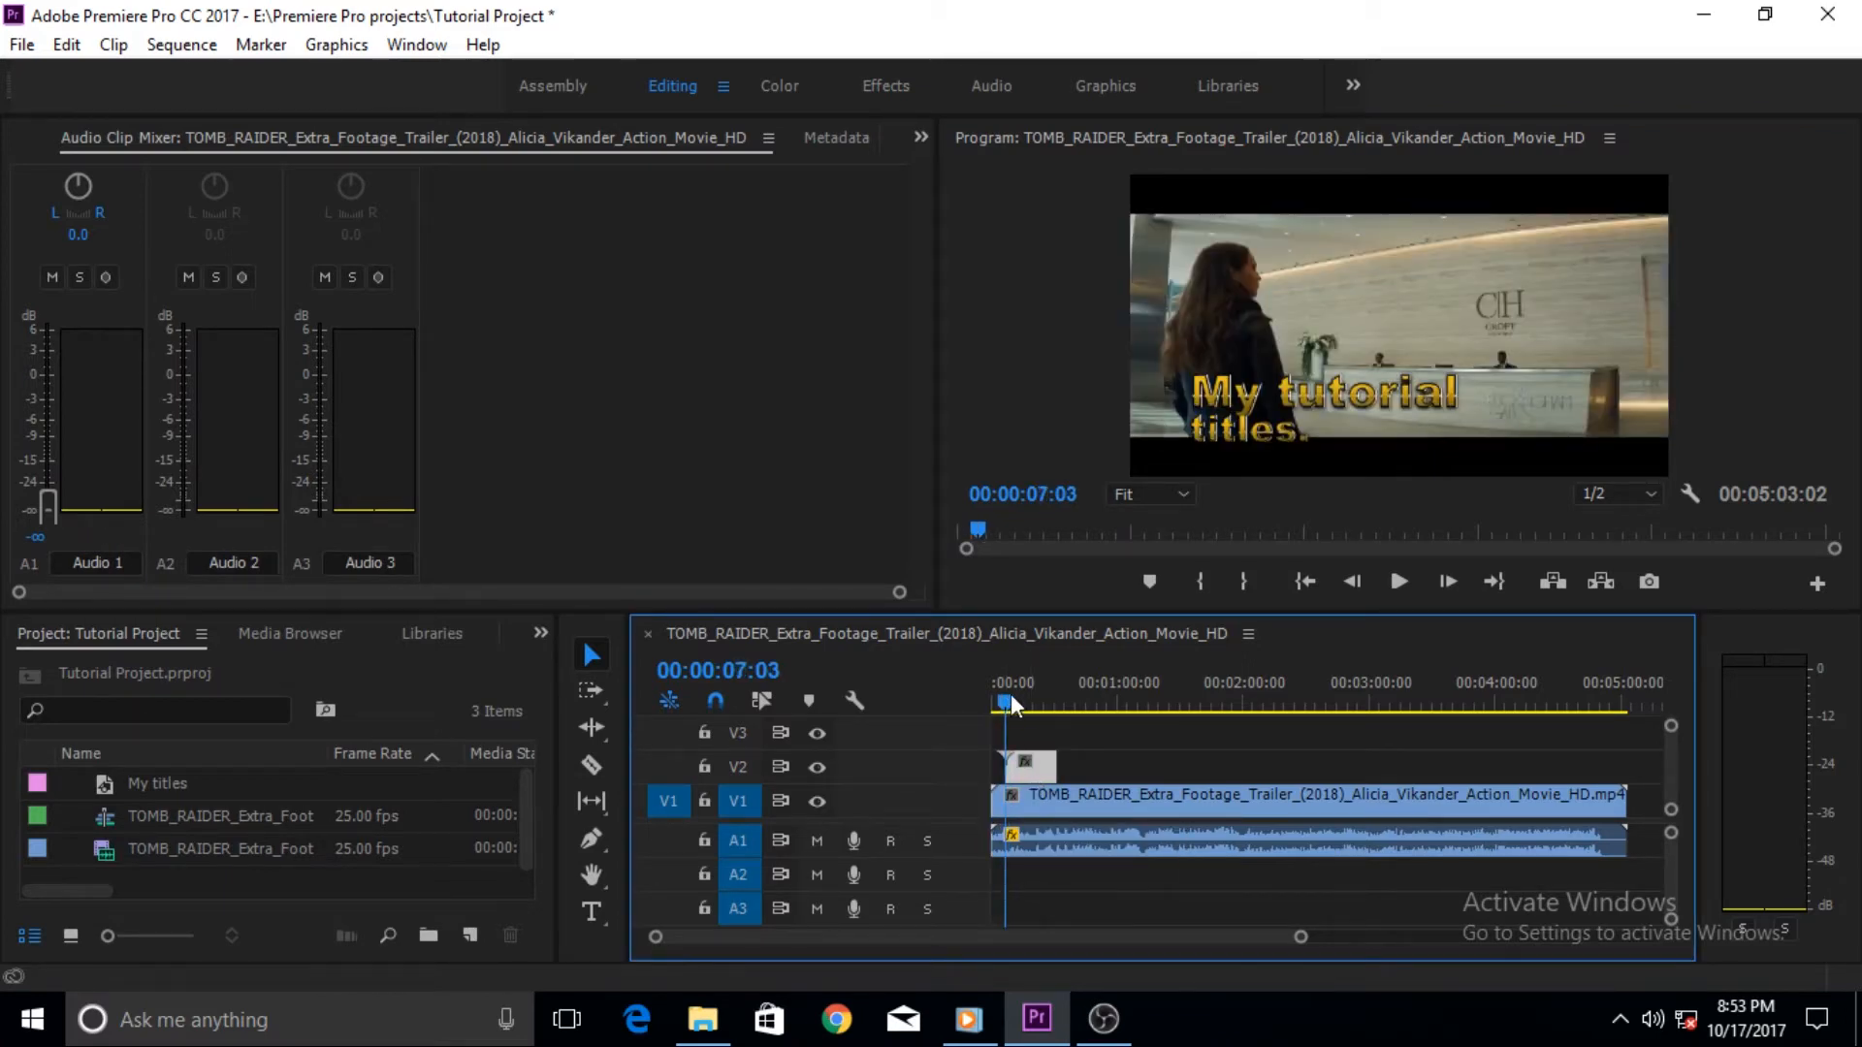
pyautogui.click(850, 145)
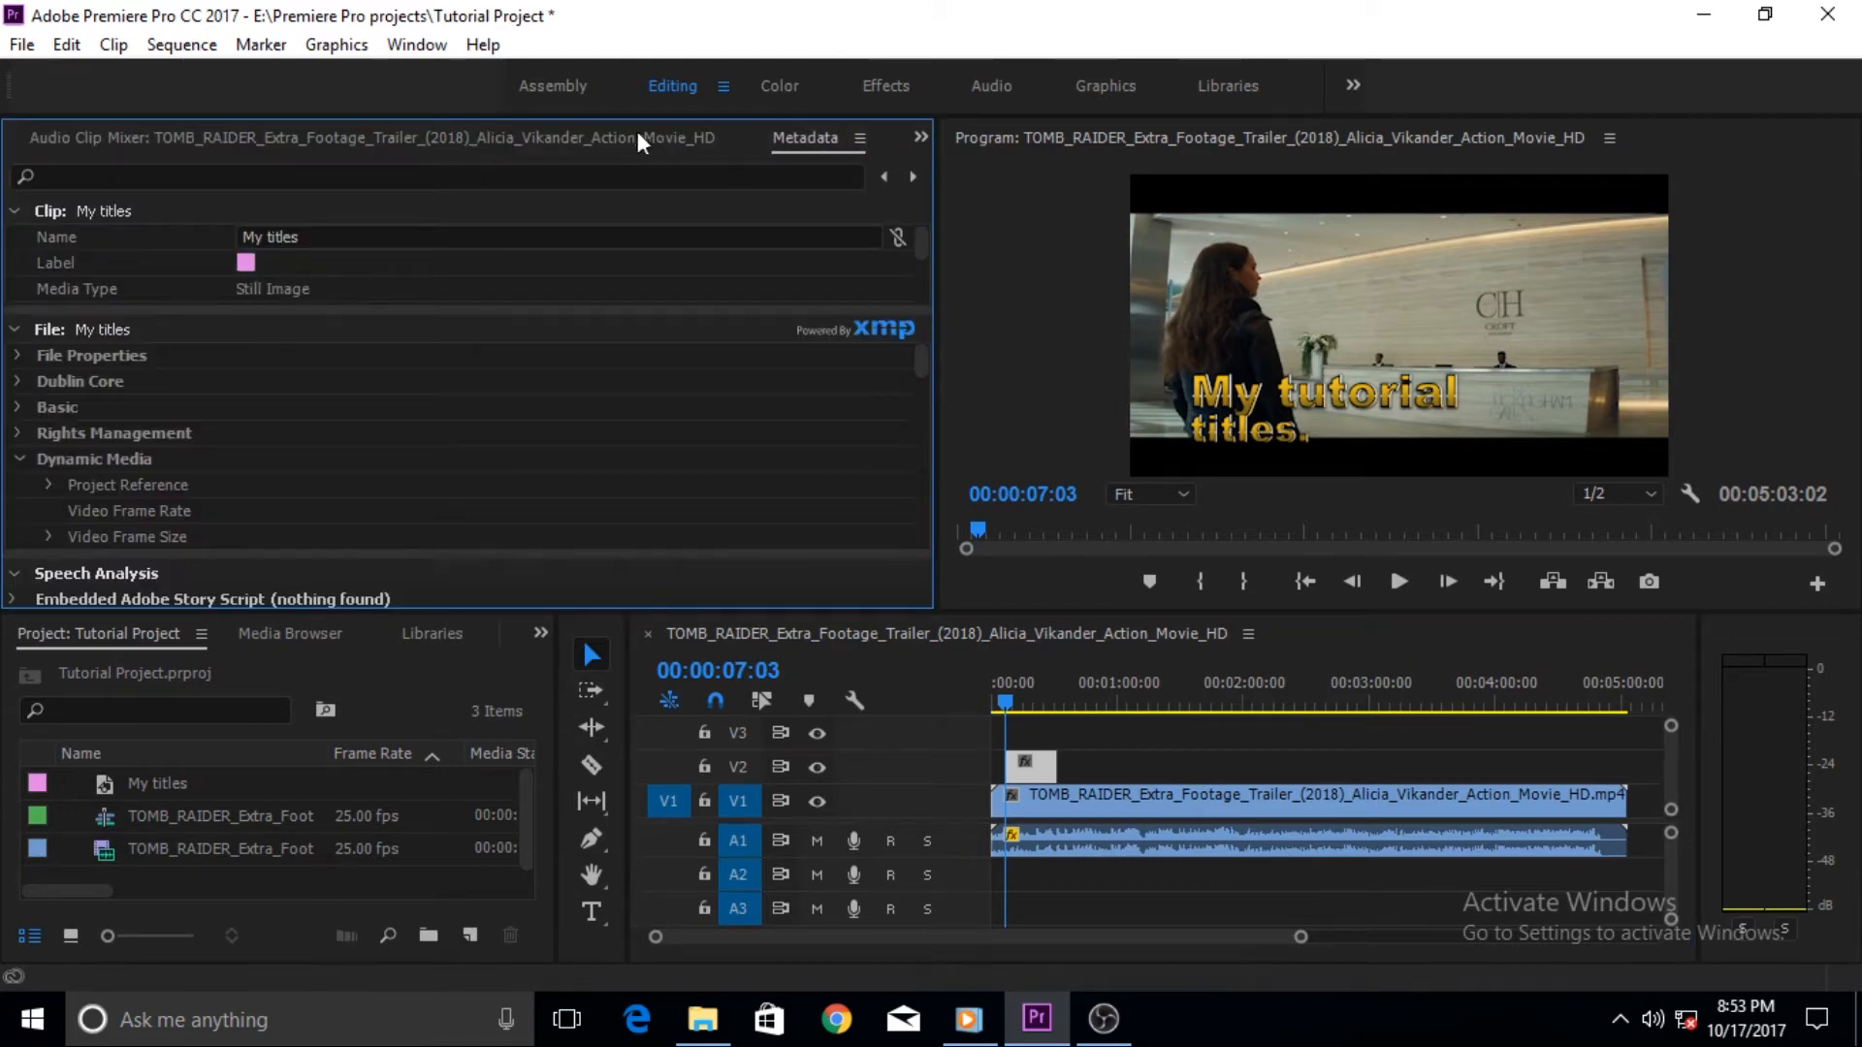
pyautogui.click(920, 138)
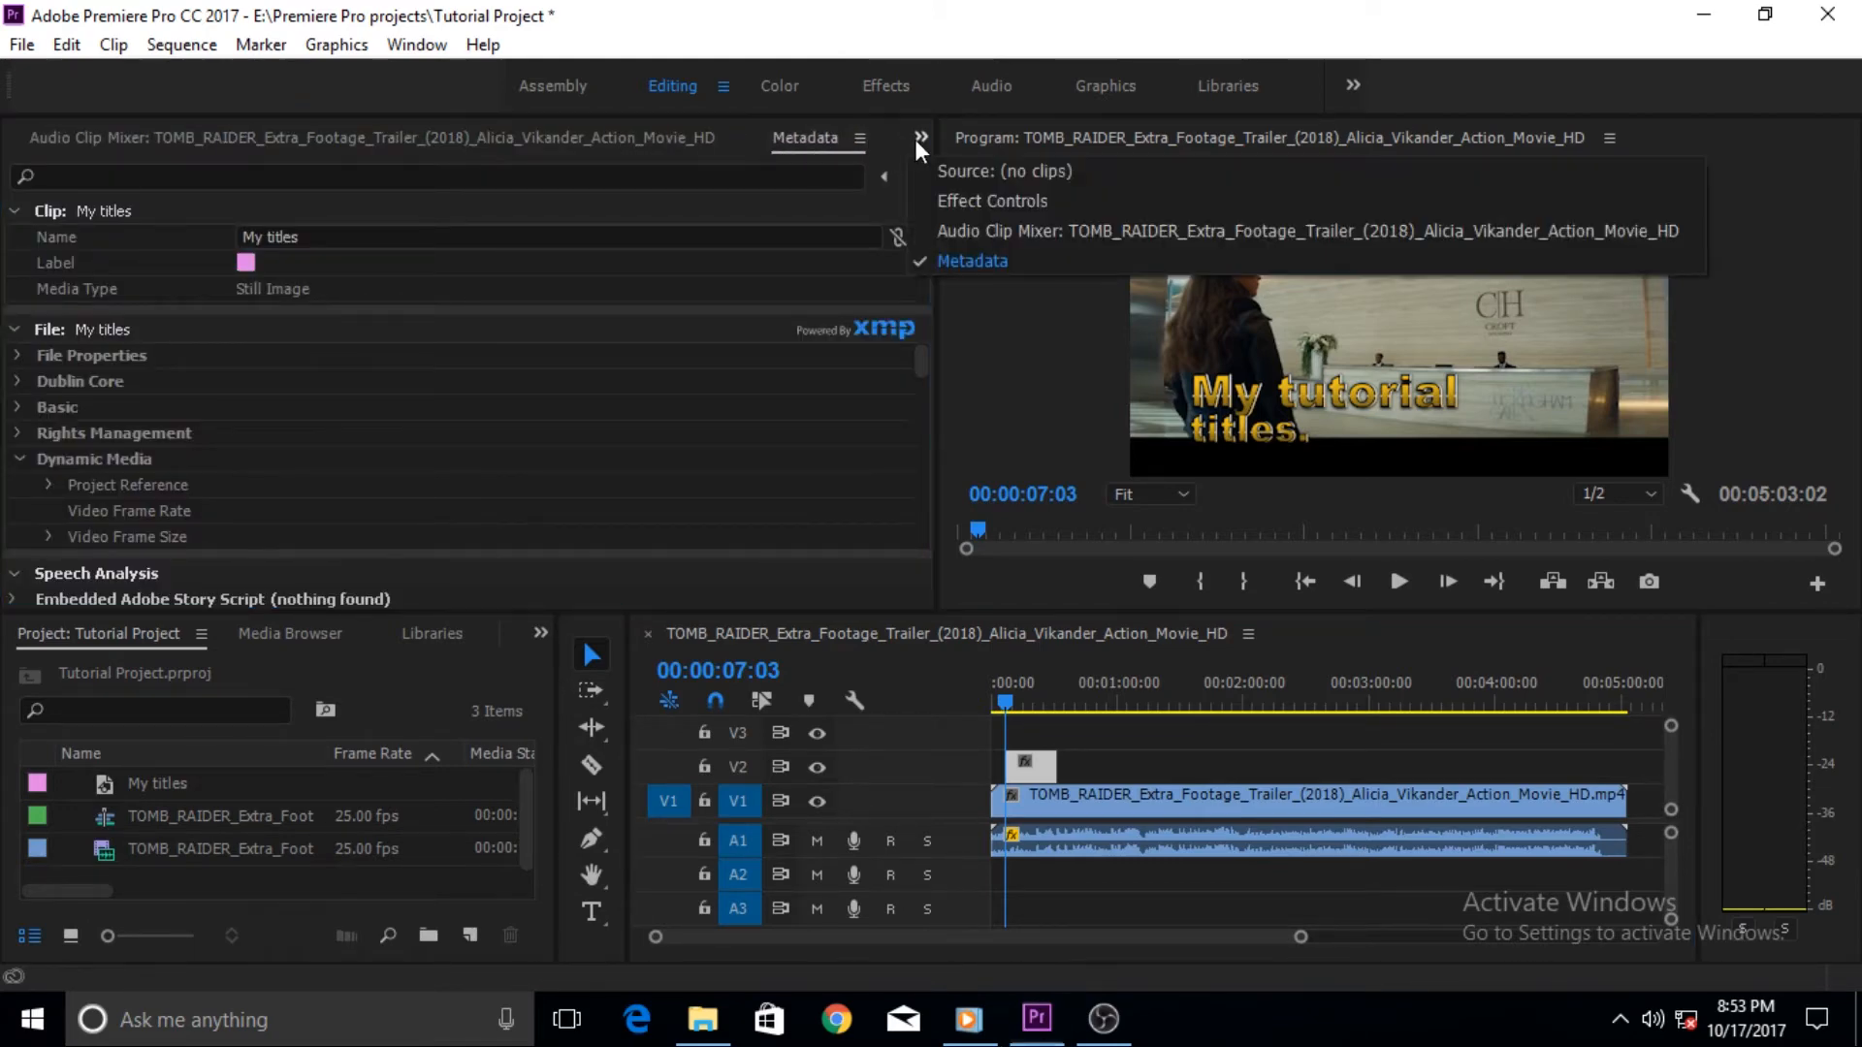
pyautogui.click(960, 202)
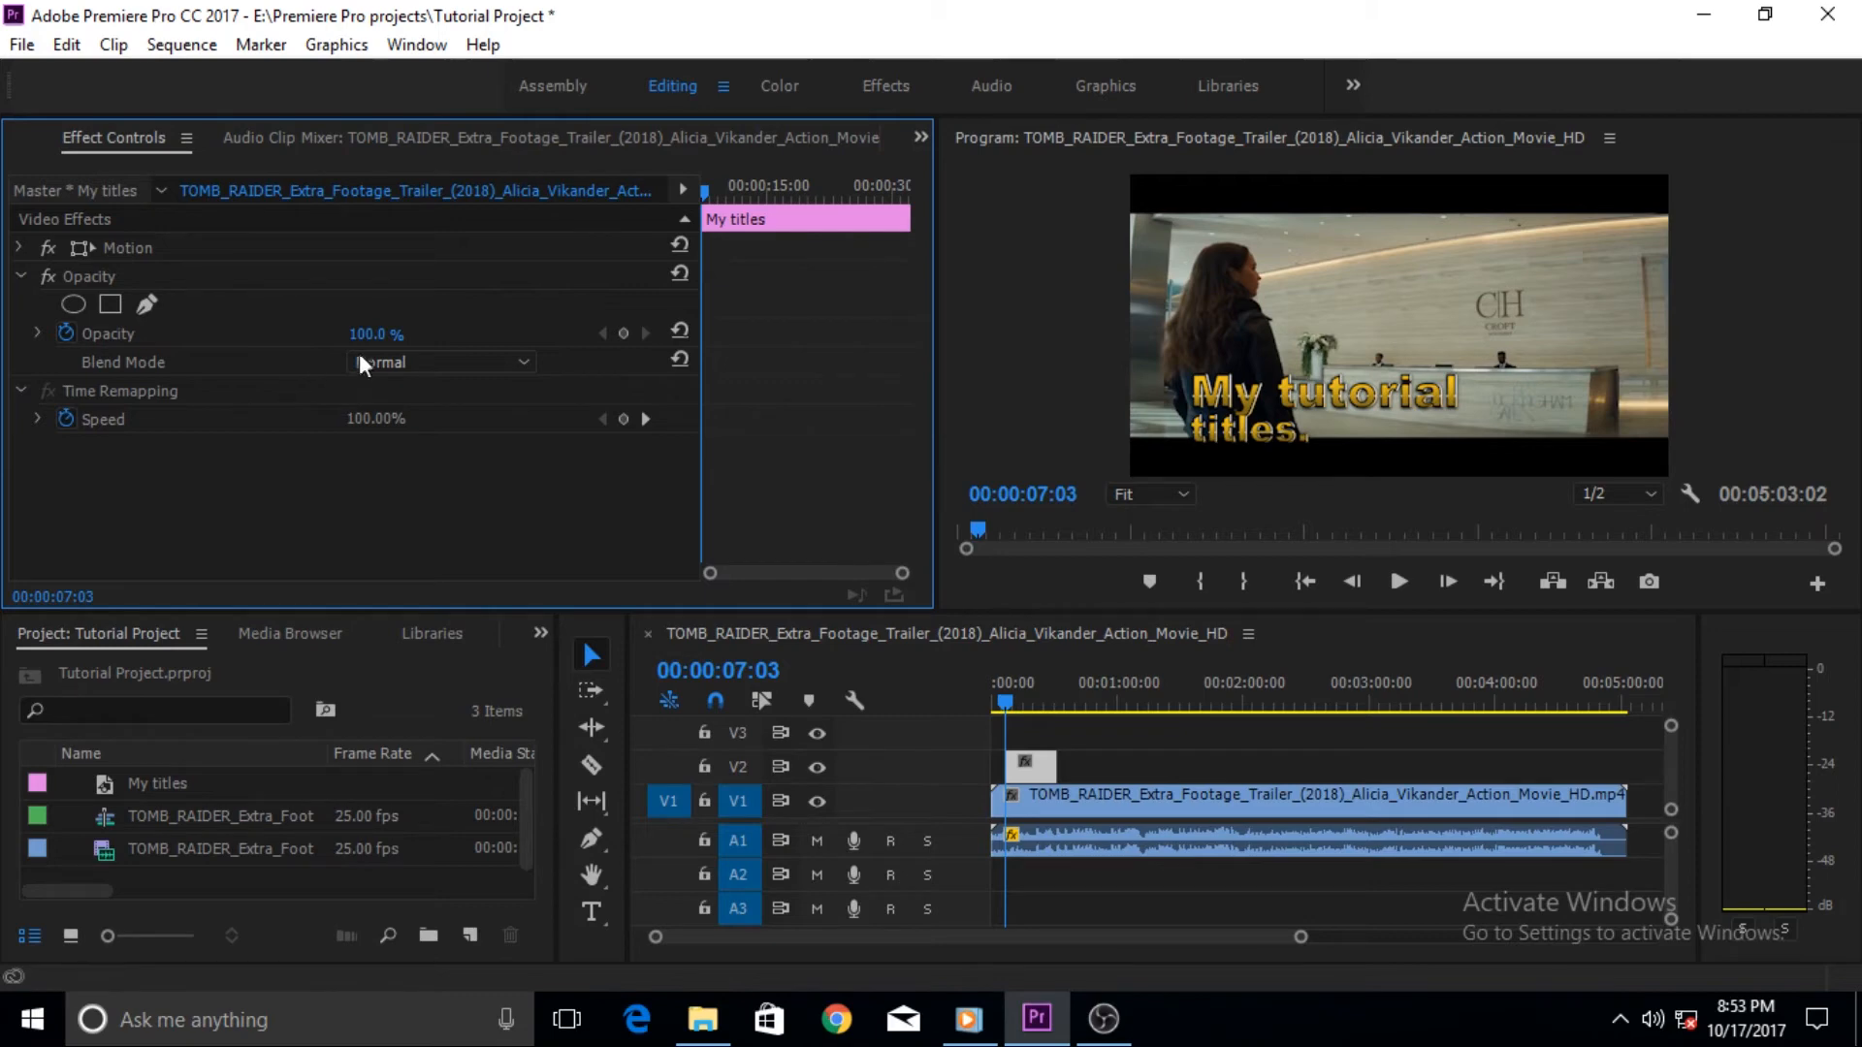
pyautogui.moveTo(378, 335); pyautogui.dragTo(267, 336)
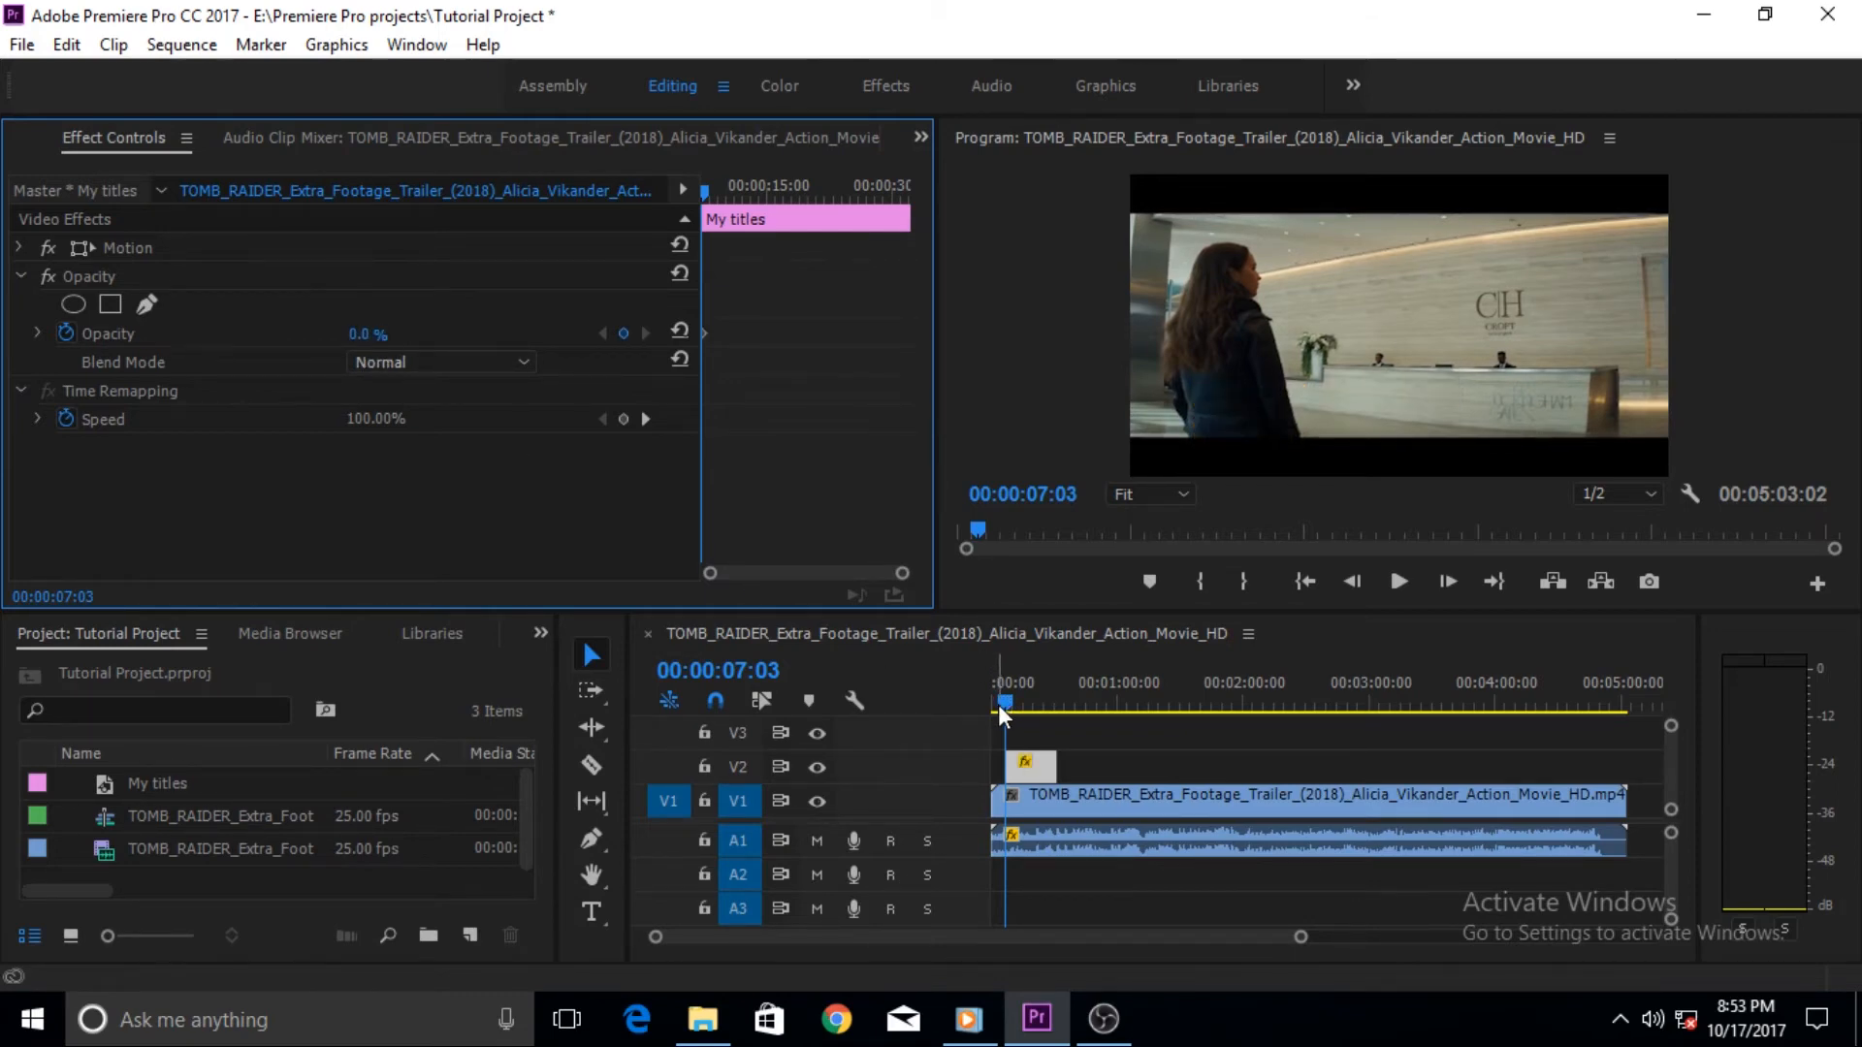
pyautogui.moveTo(1003, 715); pyautogui.dragTo(1007, 716)
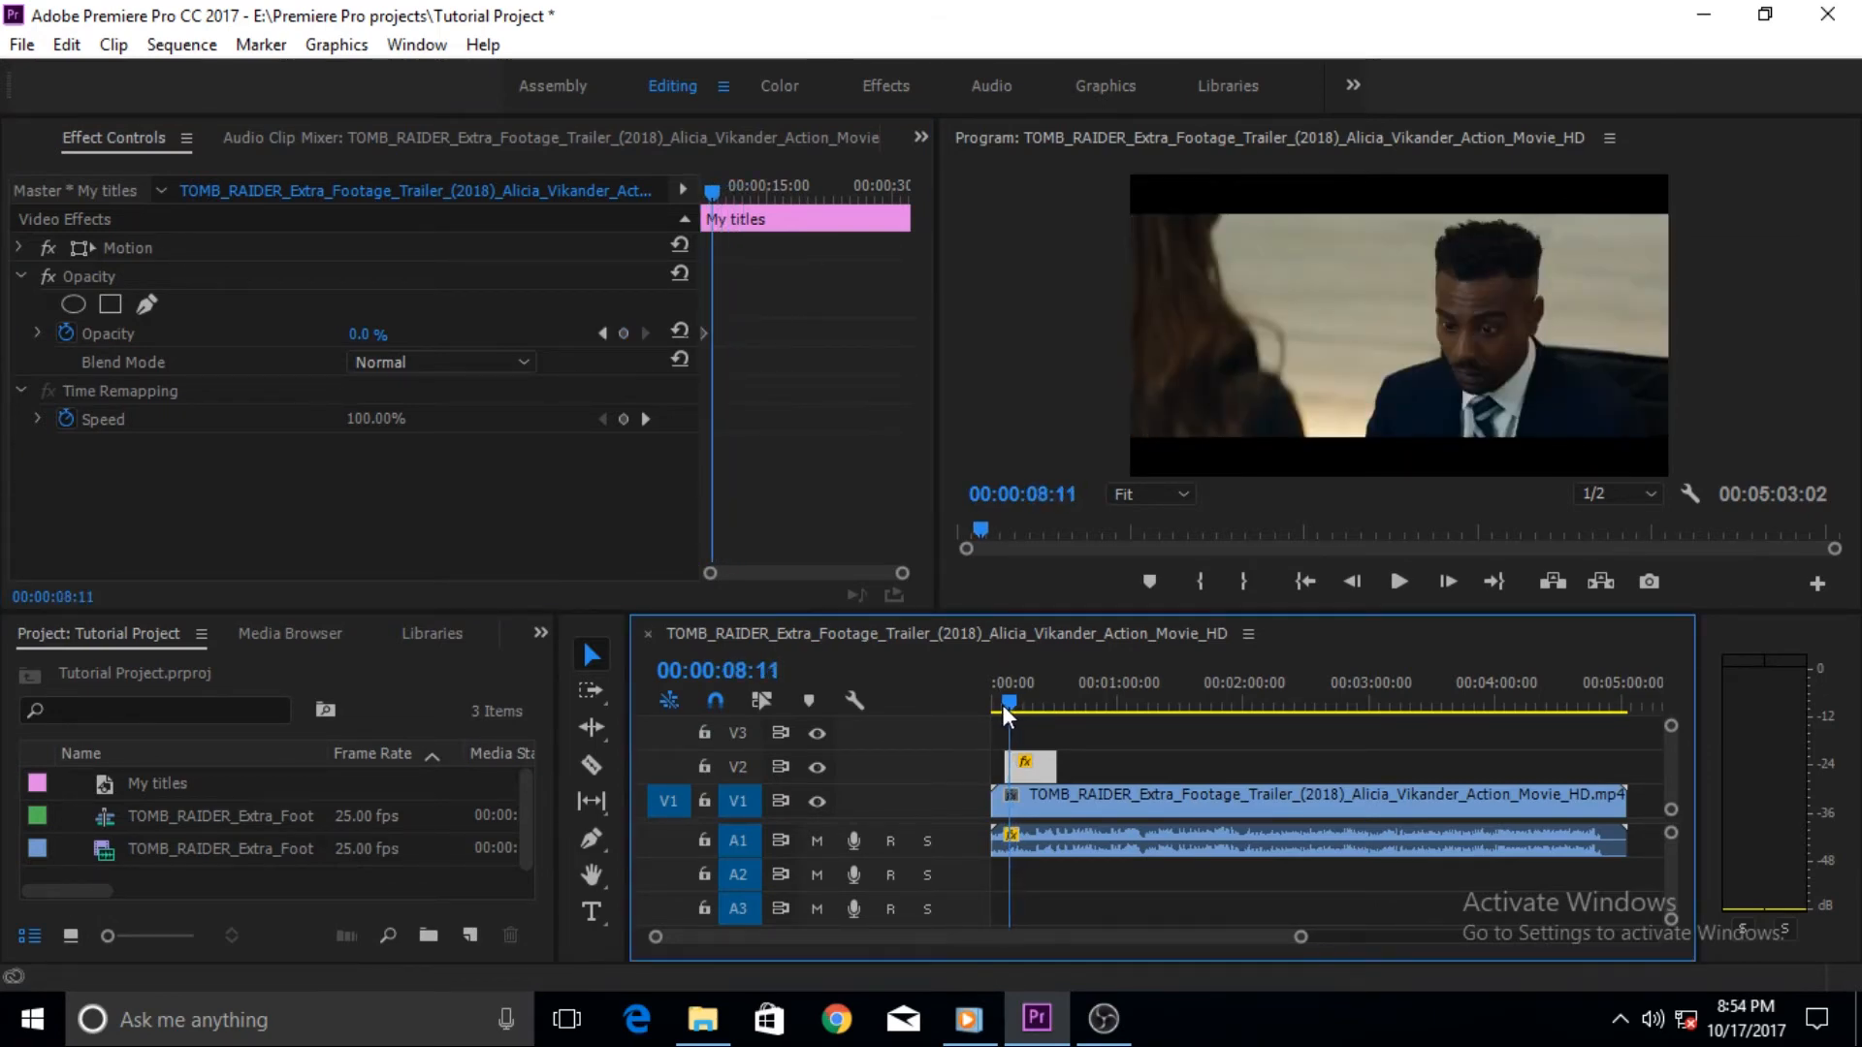
pyautogui.moveTo(371, 335); pyautogui.dragTo(475, 336)
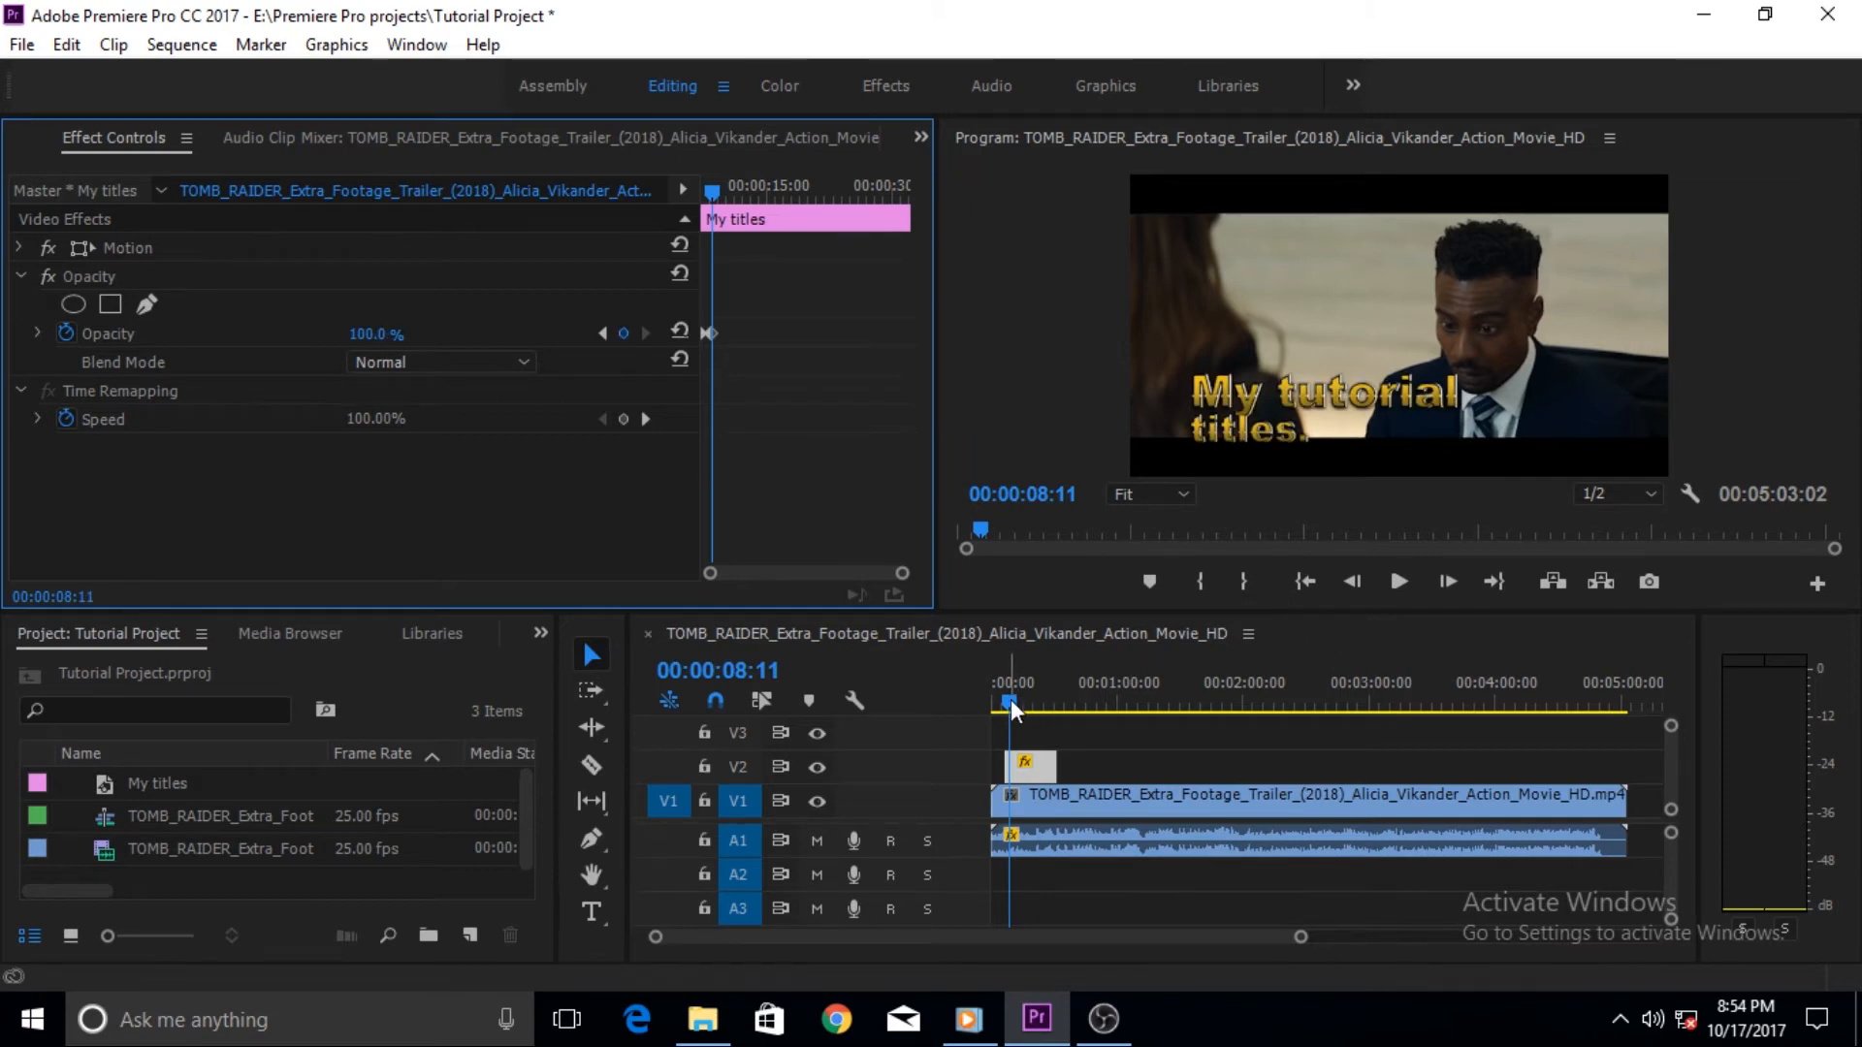
# - Play the title's fade-in from 00:00:07:03 in a maximized Program monitor
pyautogui.moveTo(1010, 706); pyautogui.dragTo(1005, 706)
pyautogui.click(983, 412)
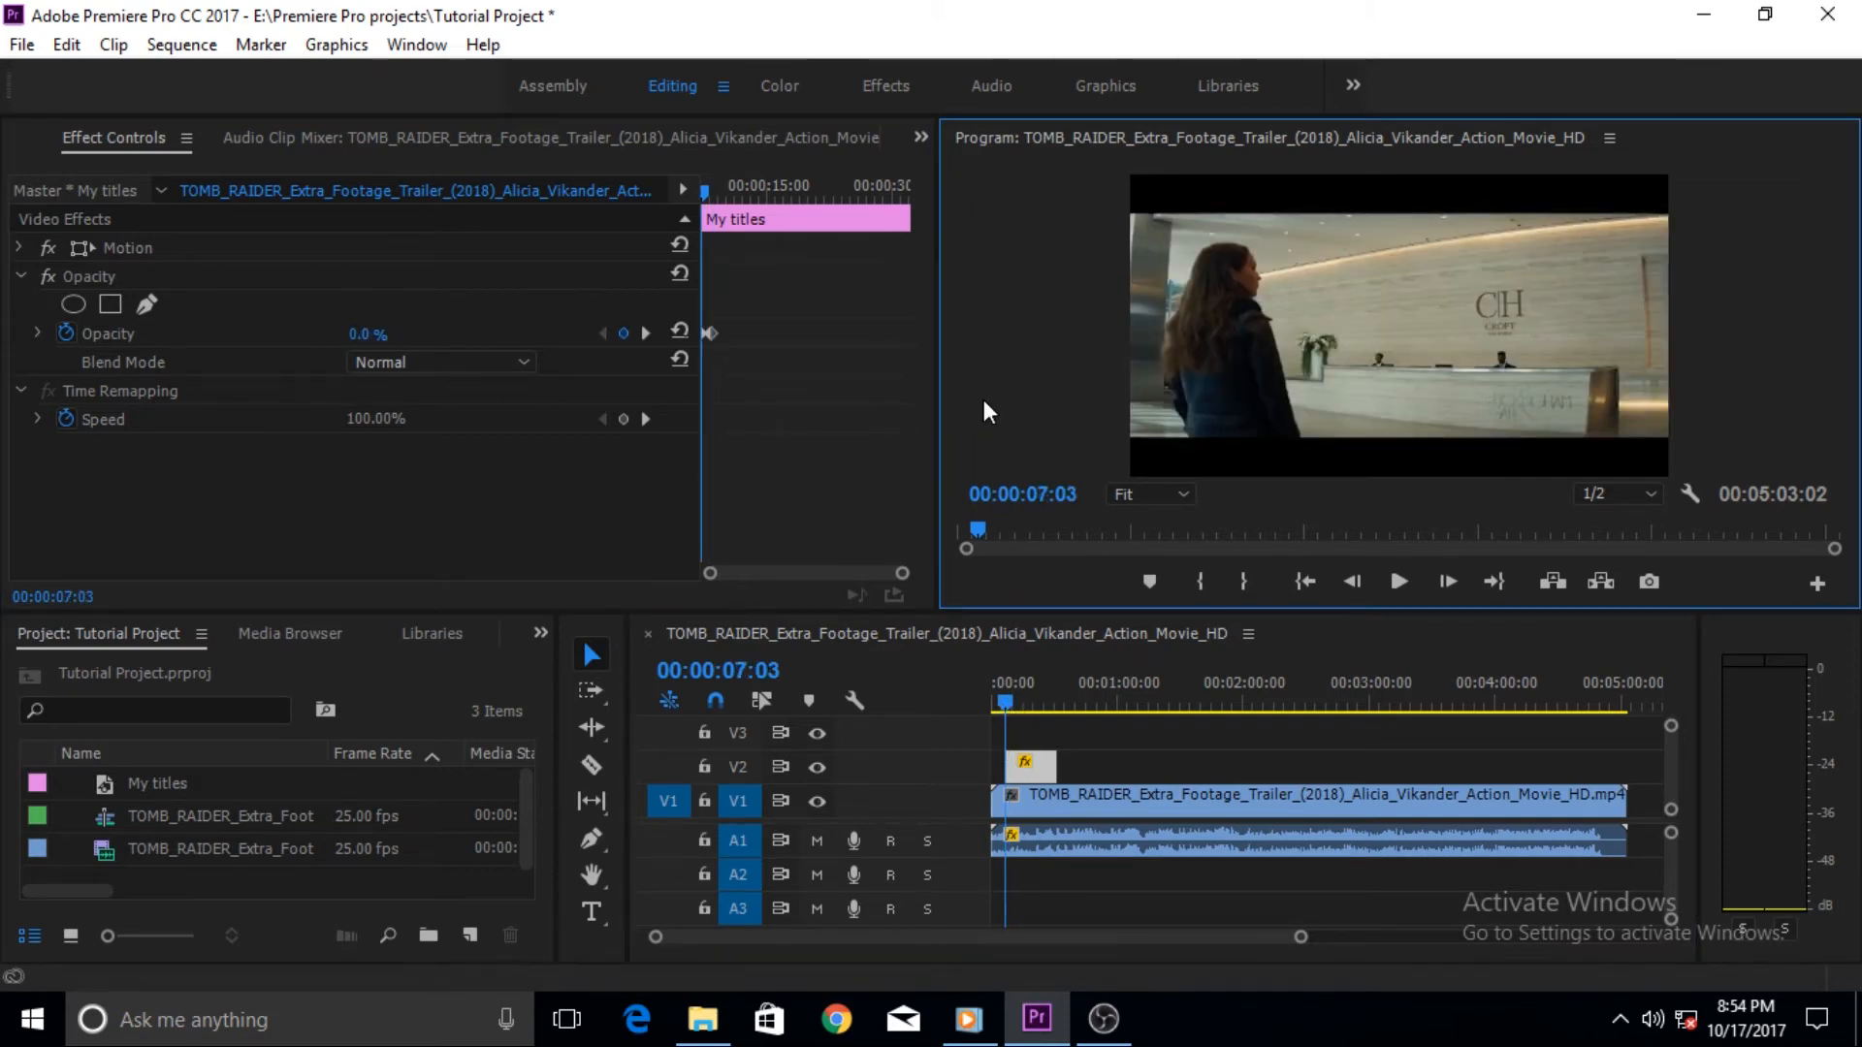
pyautogui.press('`')
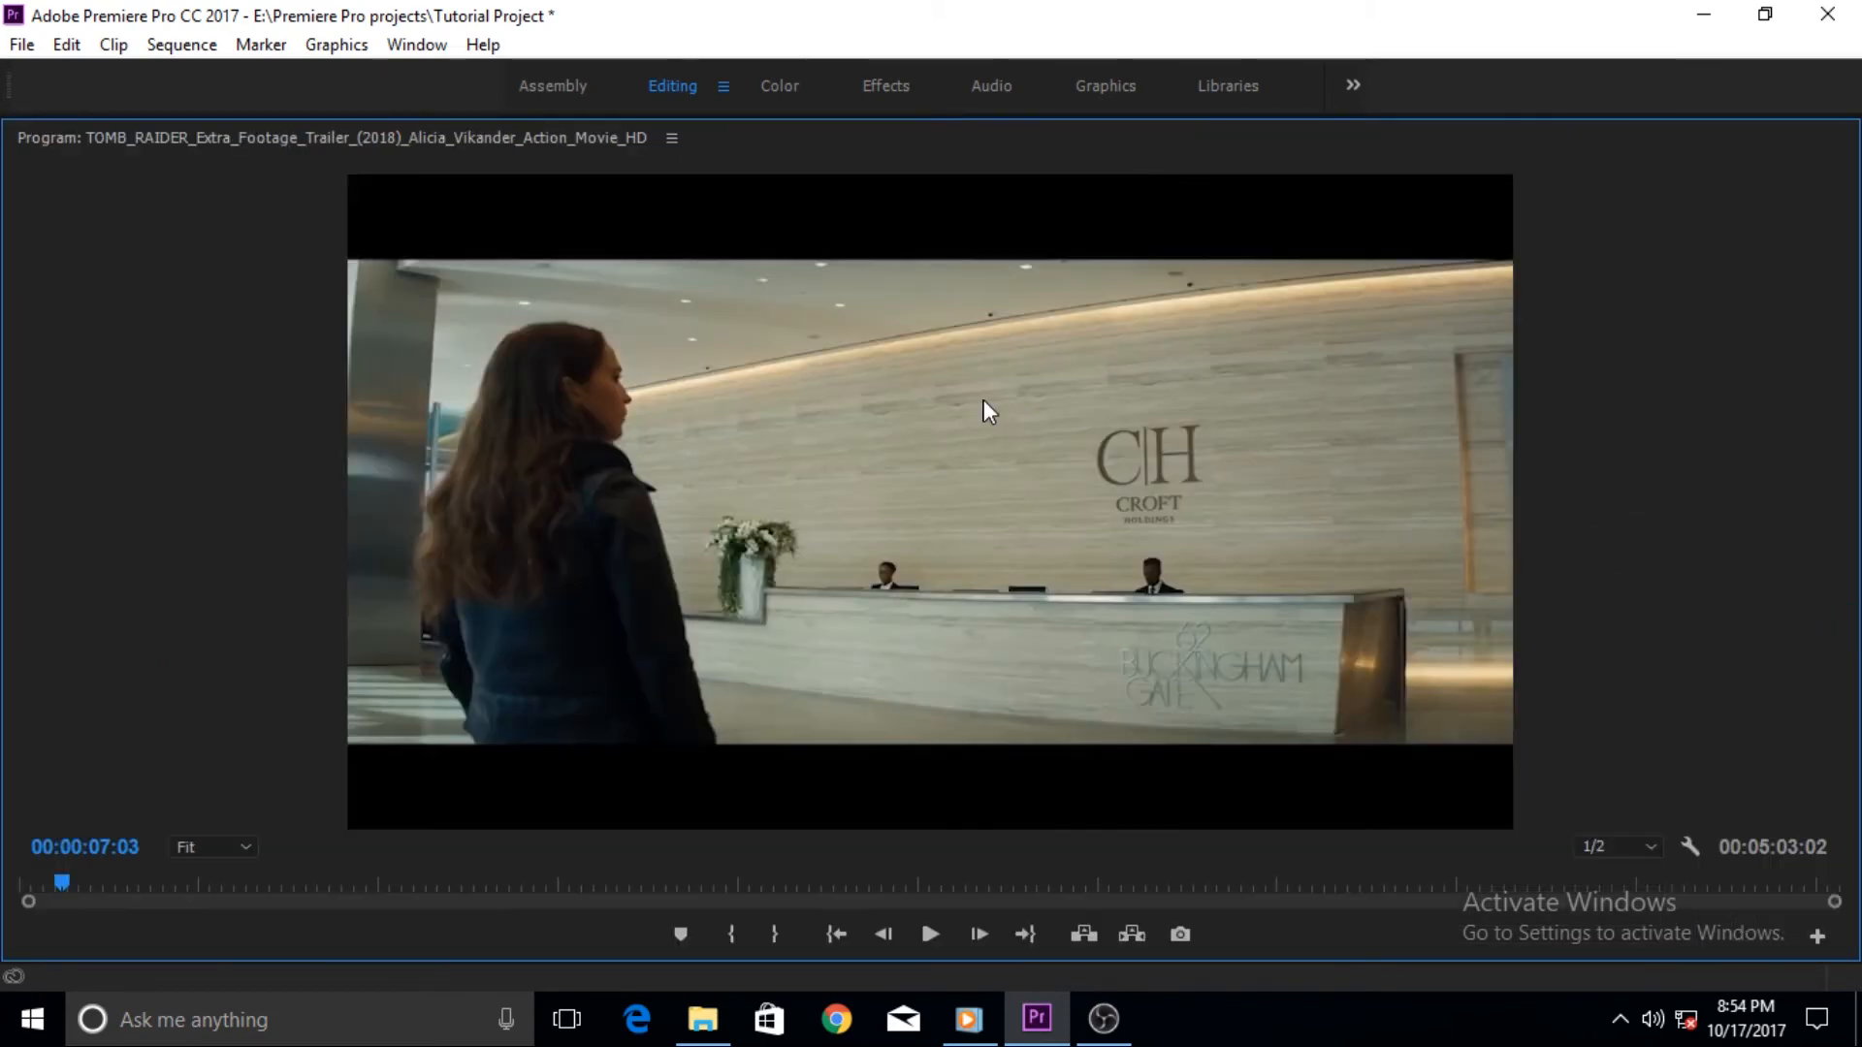
pyautogui.click(929, 938)
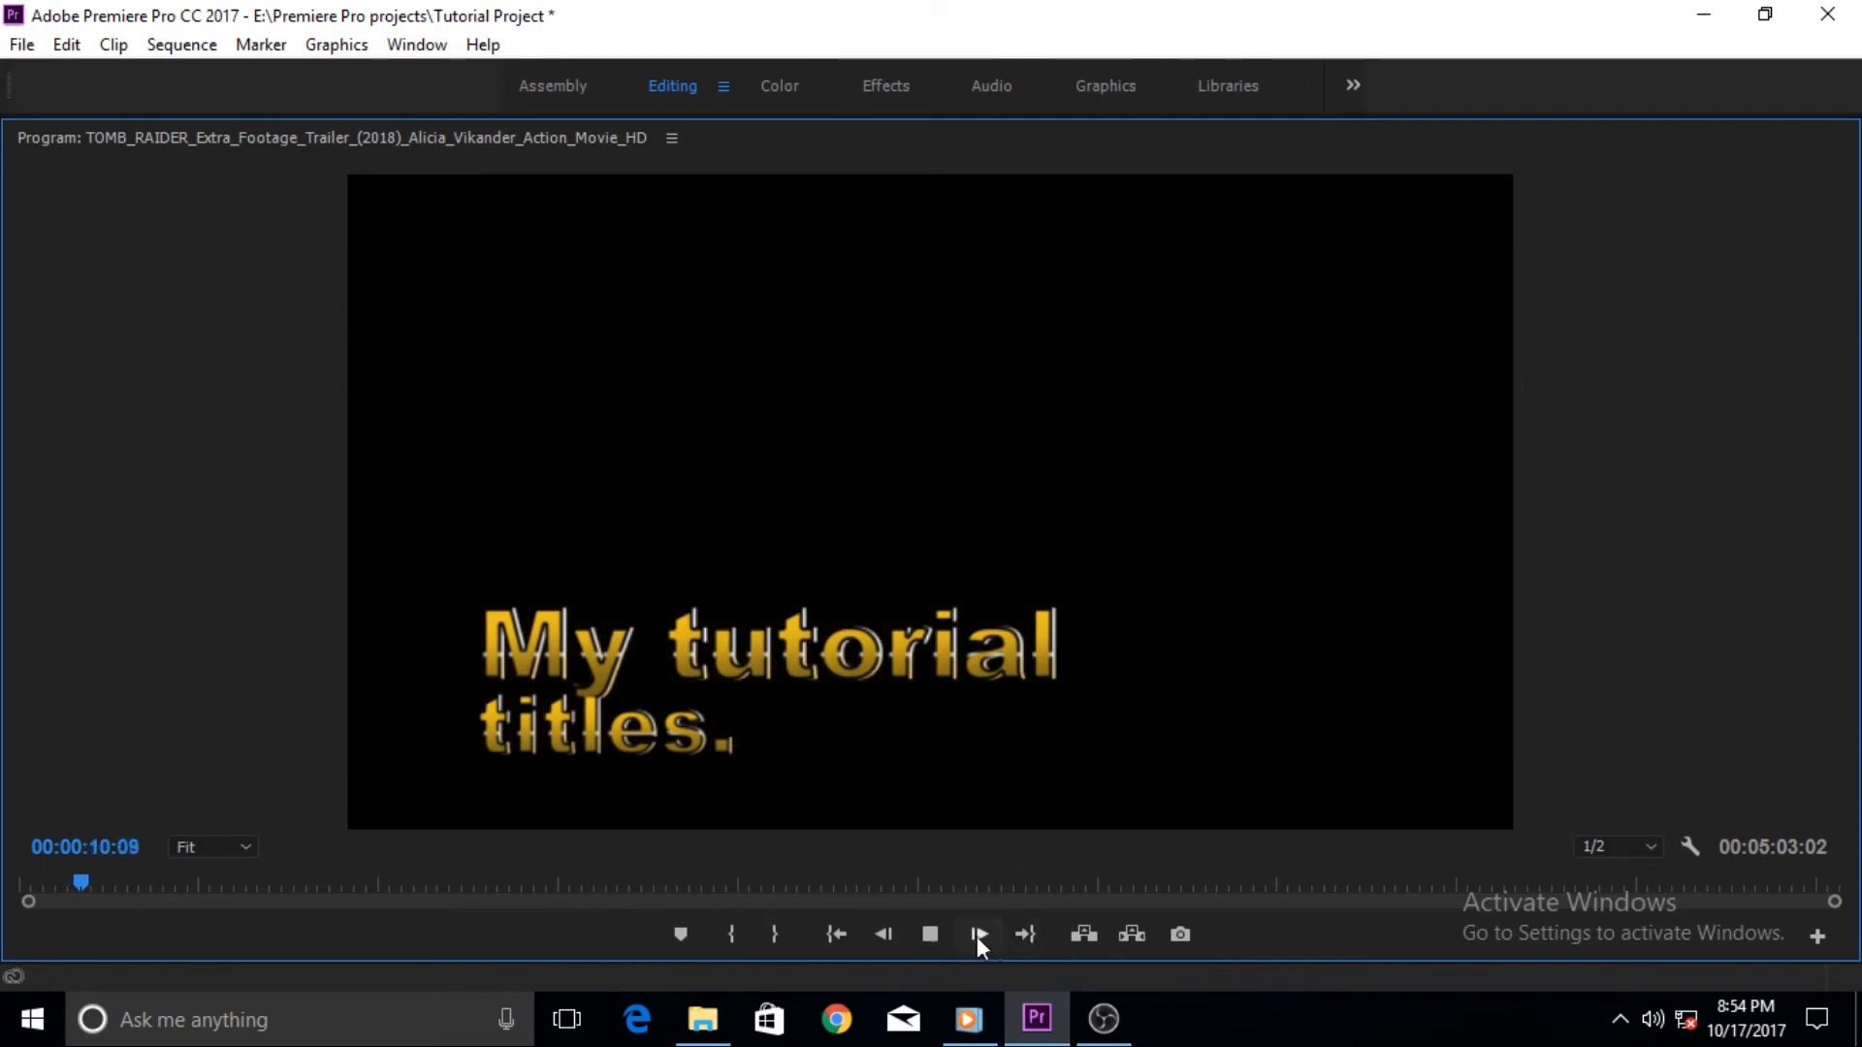
pyautogui.click(927, 941)
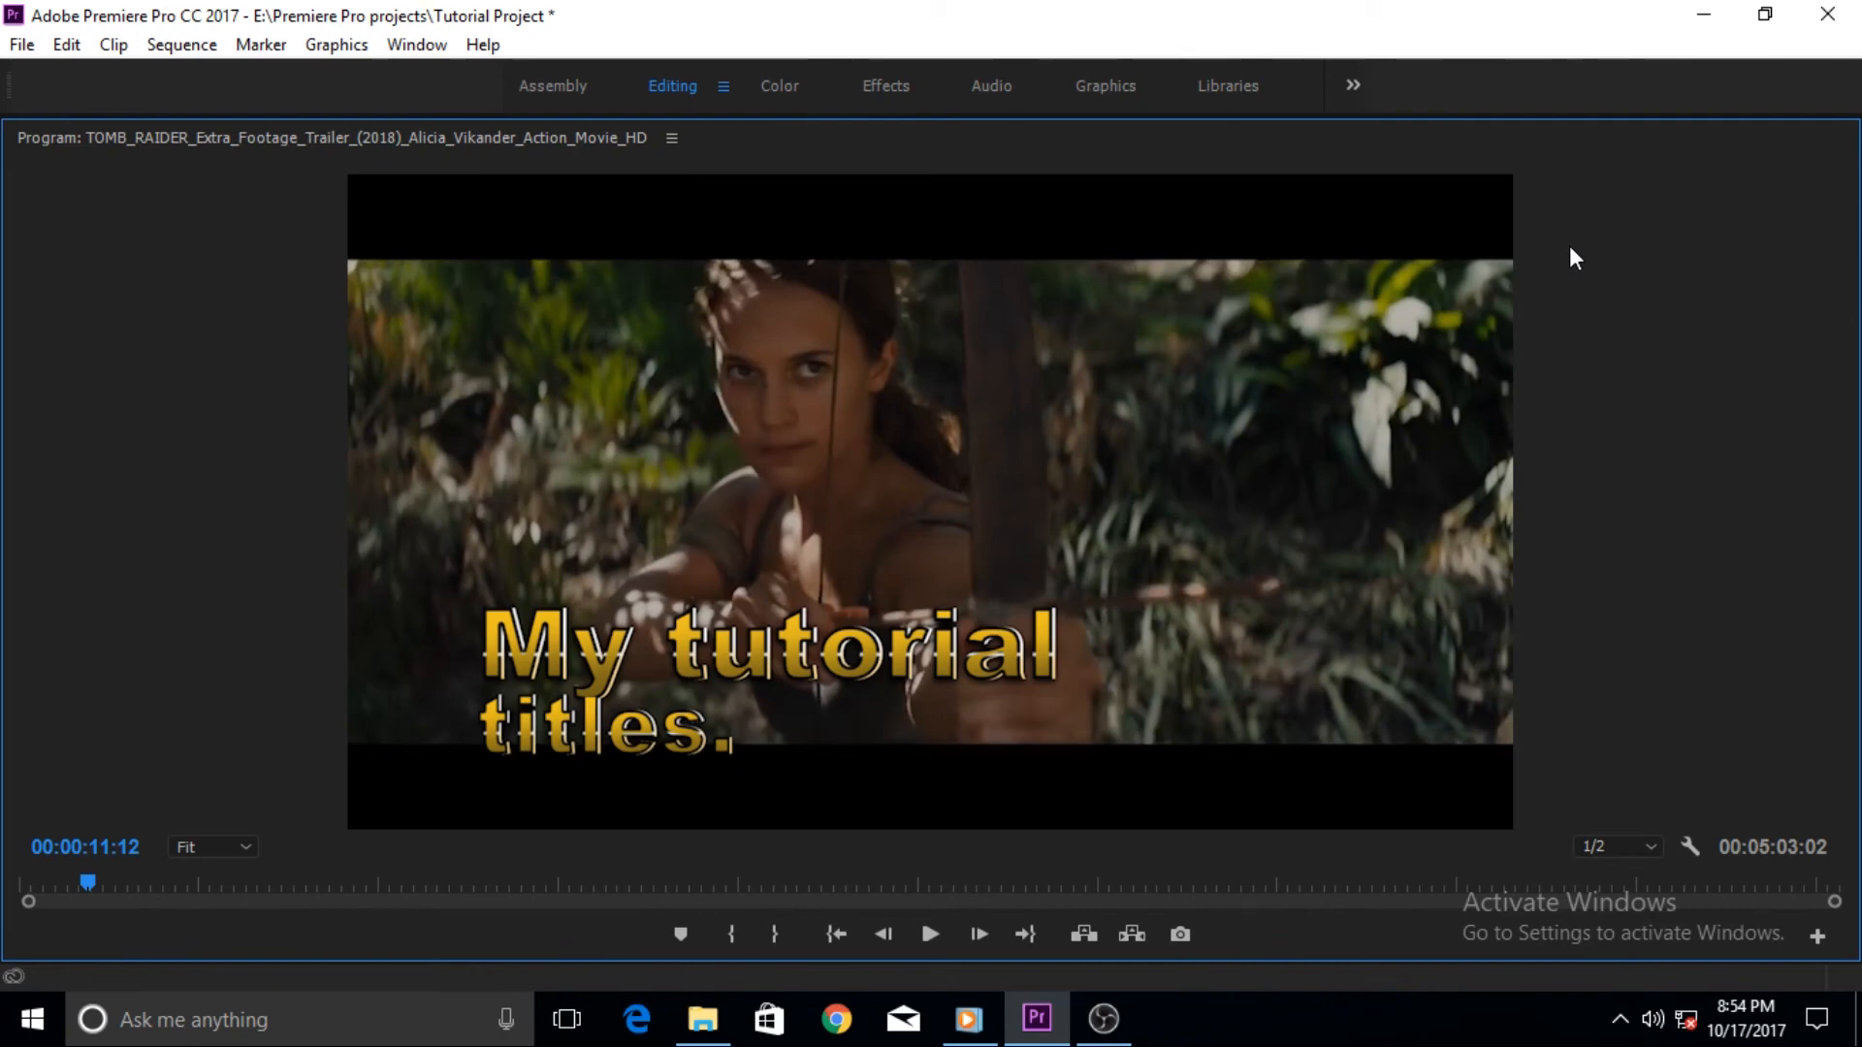
pyautogui.press('`')
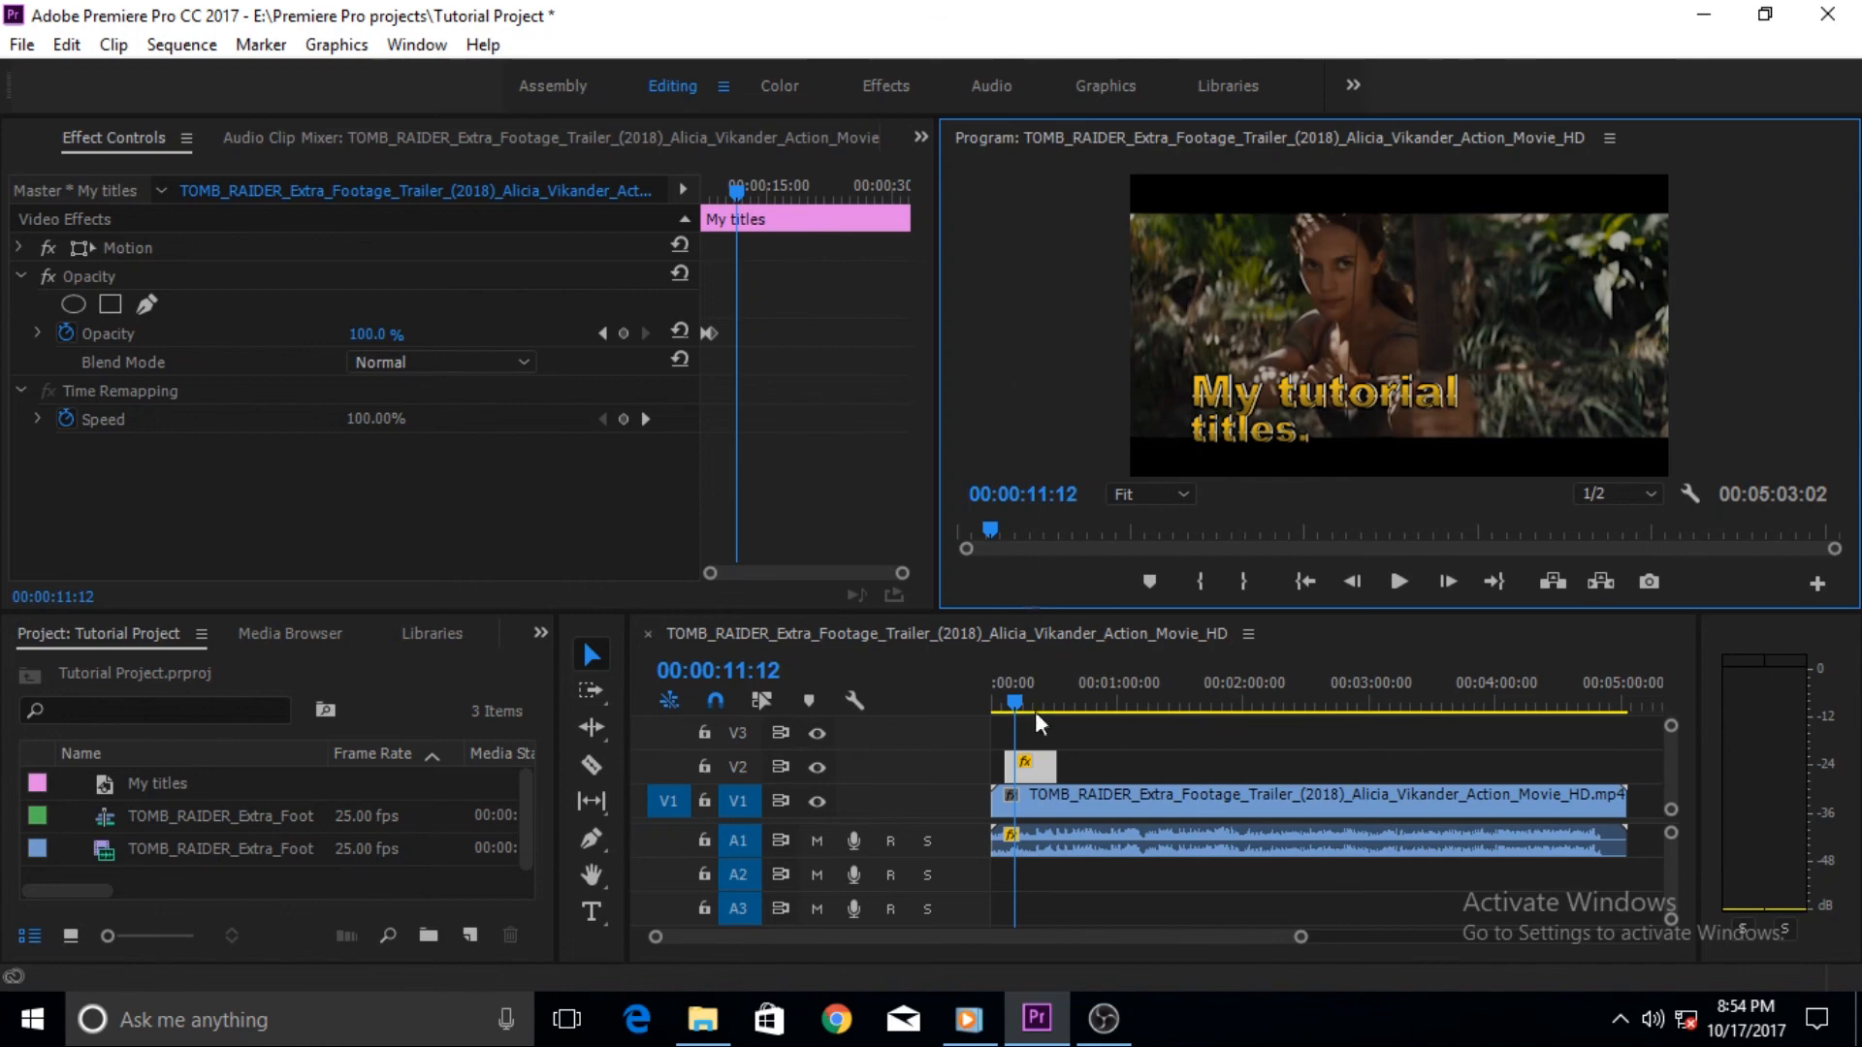
pyautogui.click(1033, 1037)
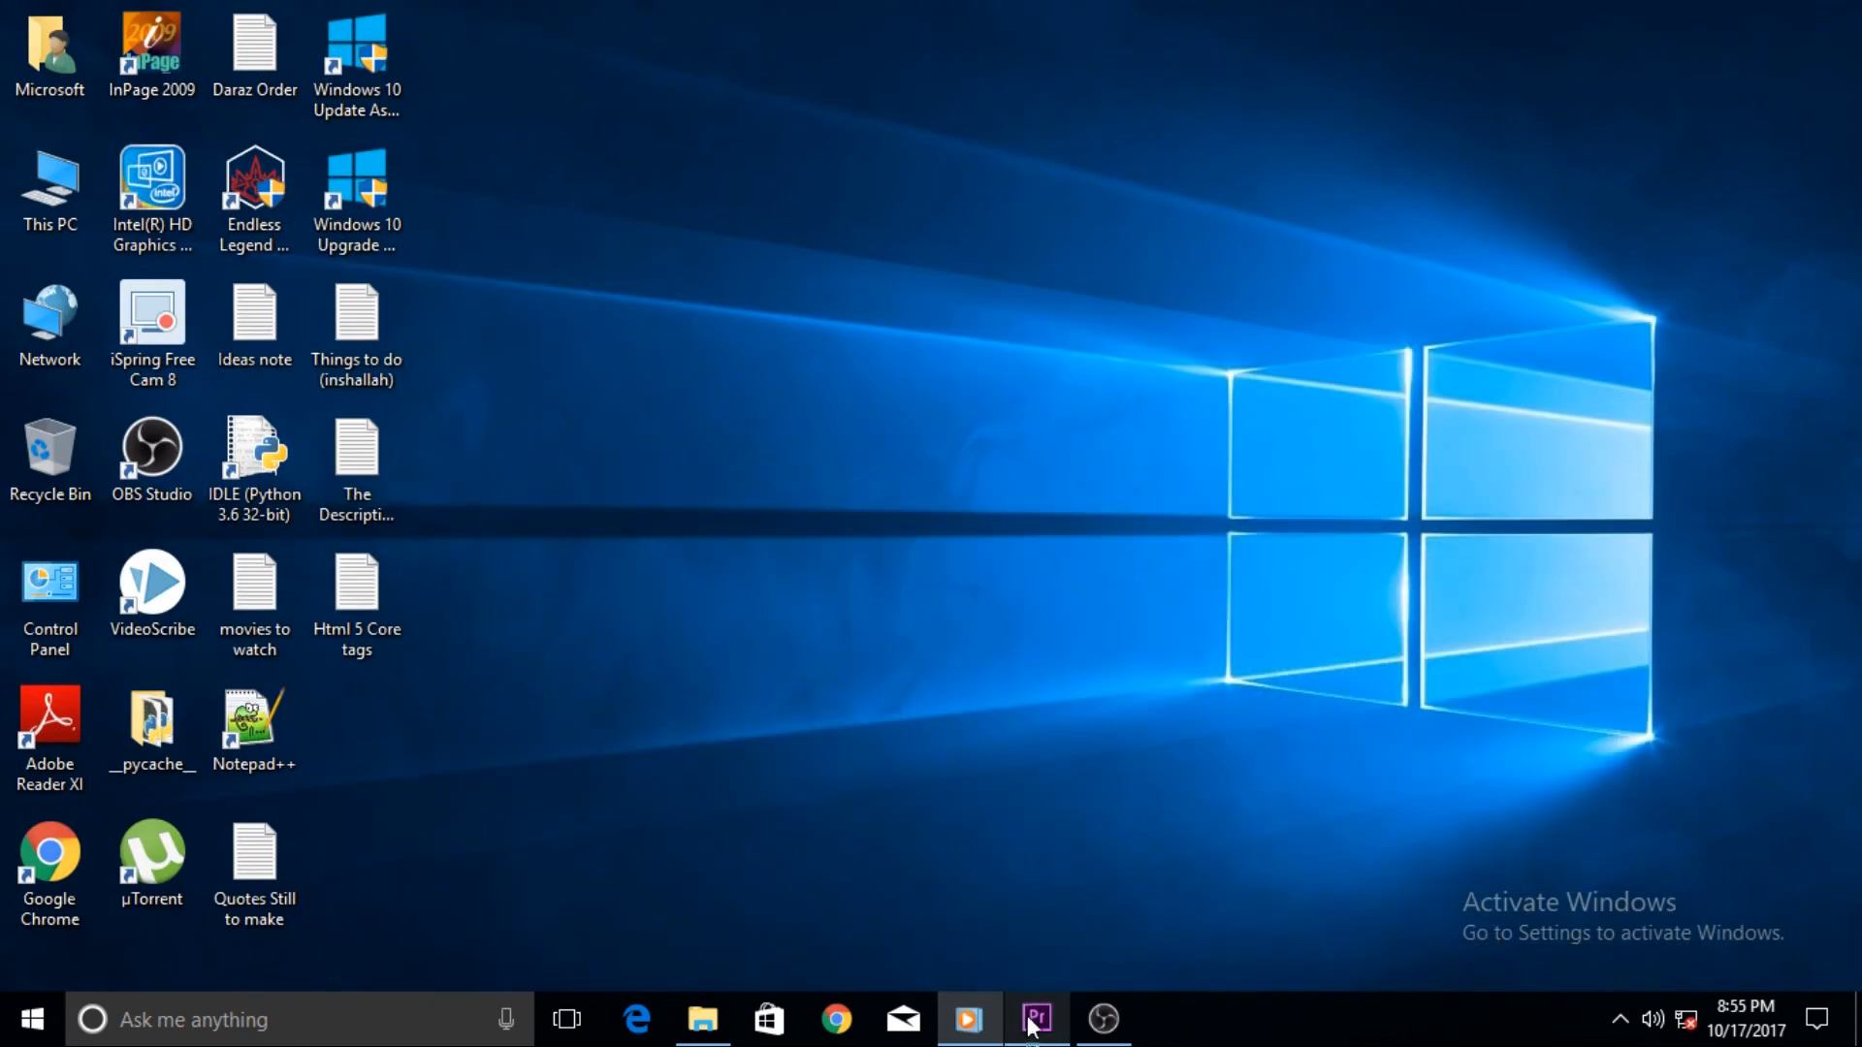
pyautogui.rightClick(736, 345)
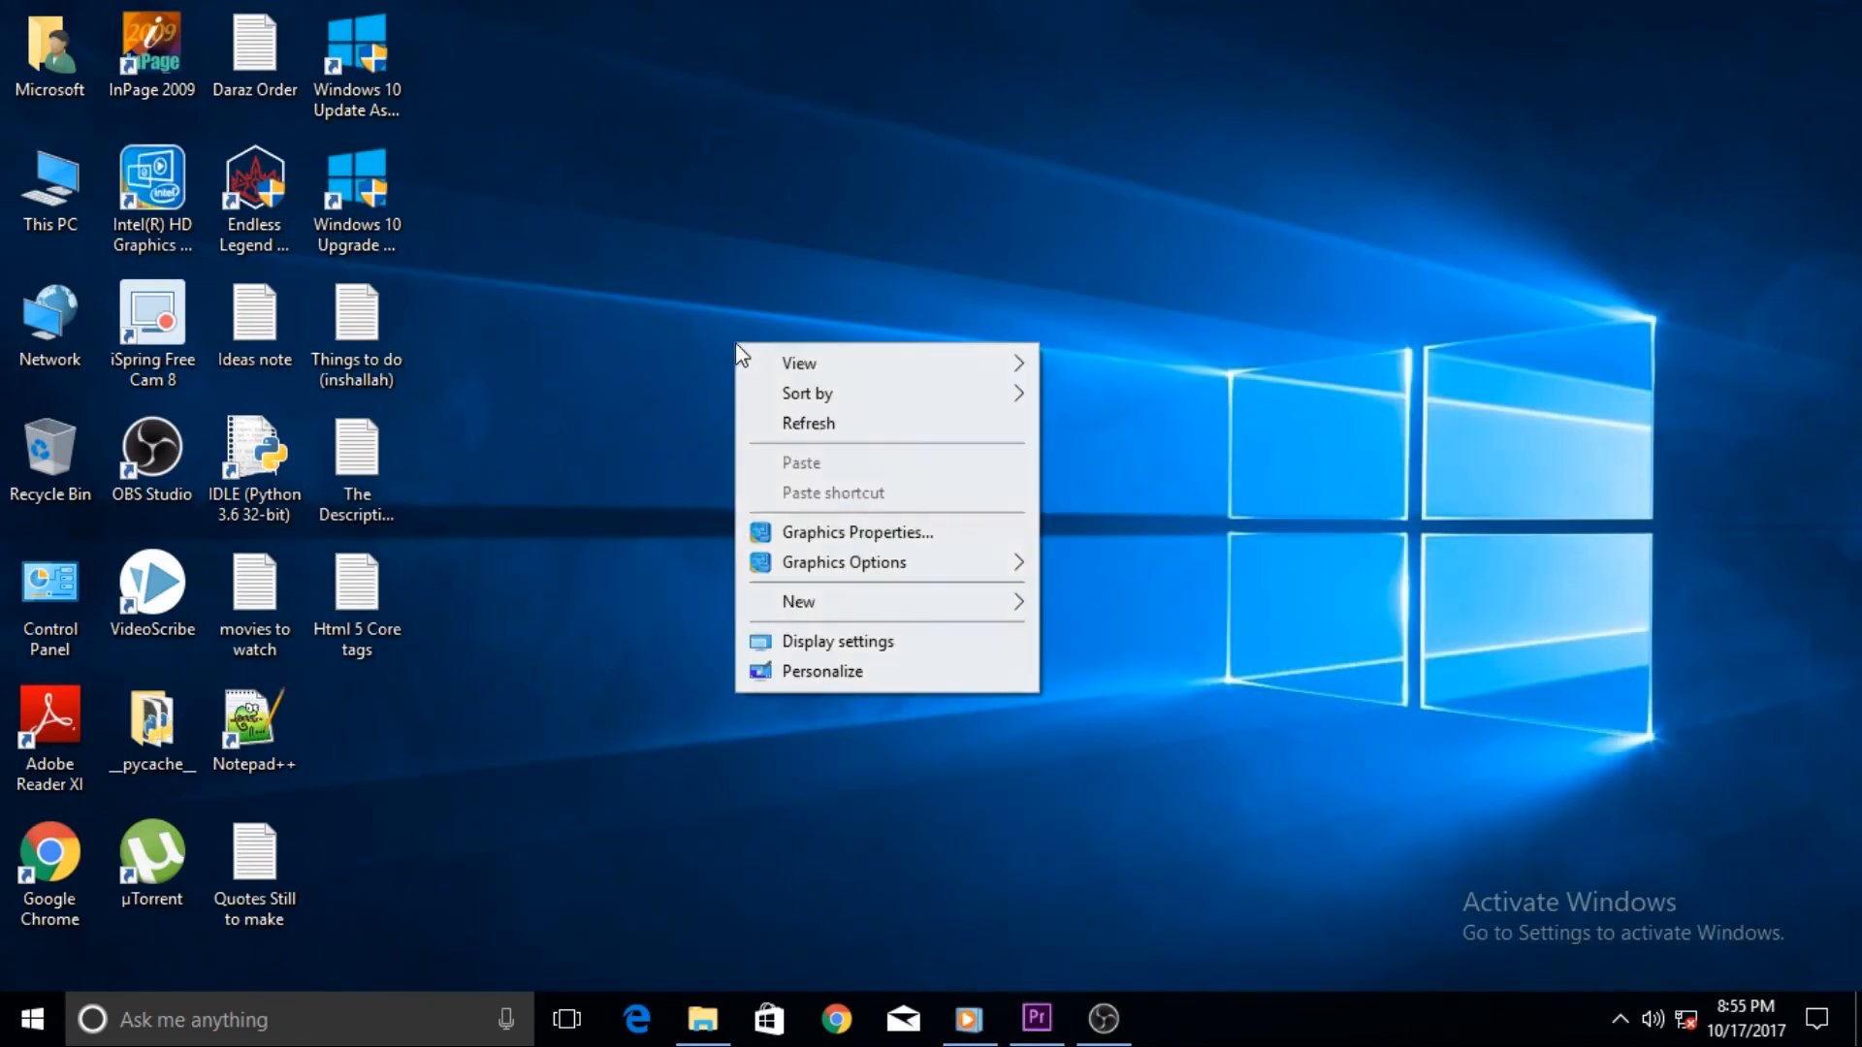
pyautogui.click(826, 427)
pyautogui.click(1105, 1013)
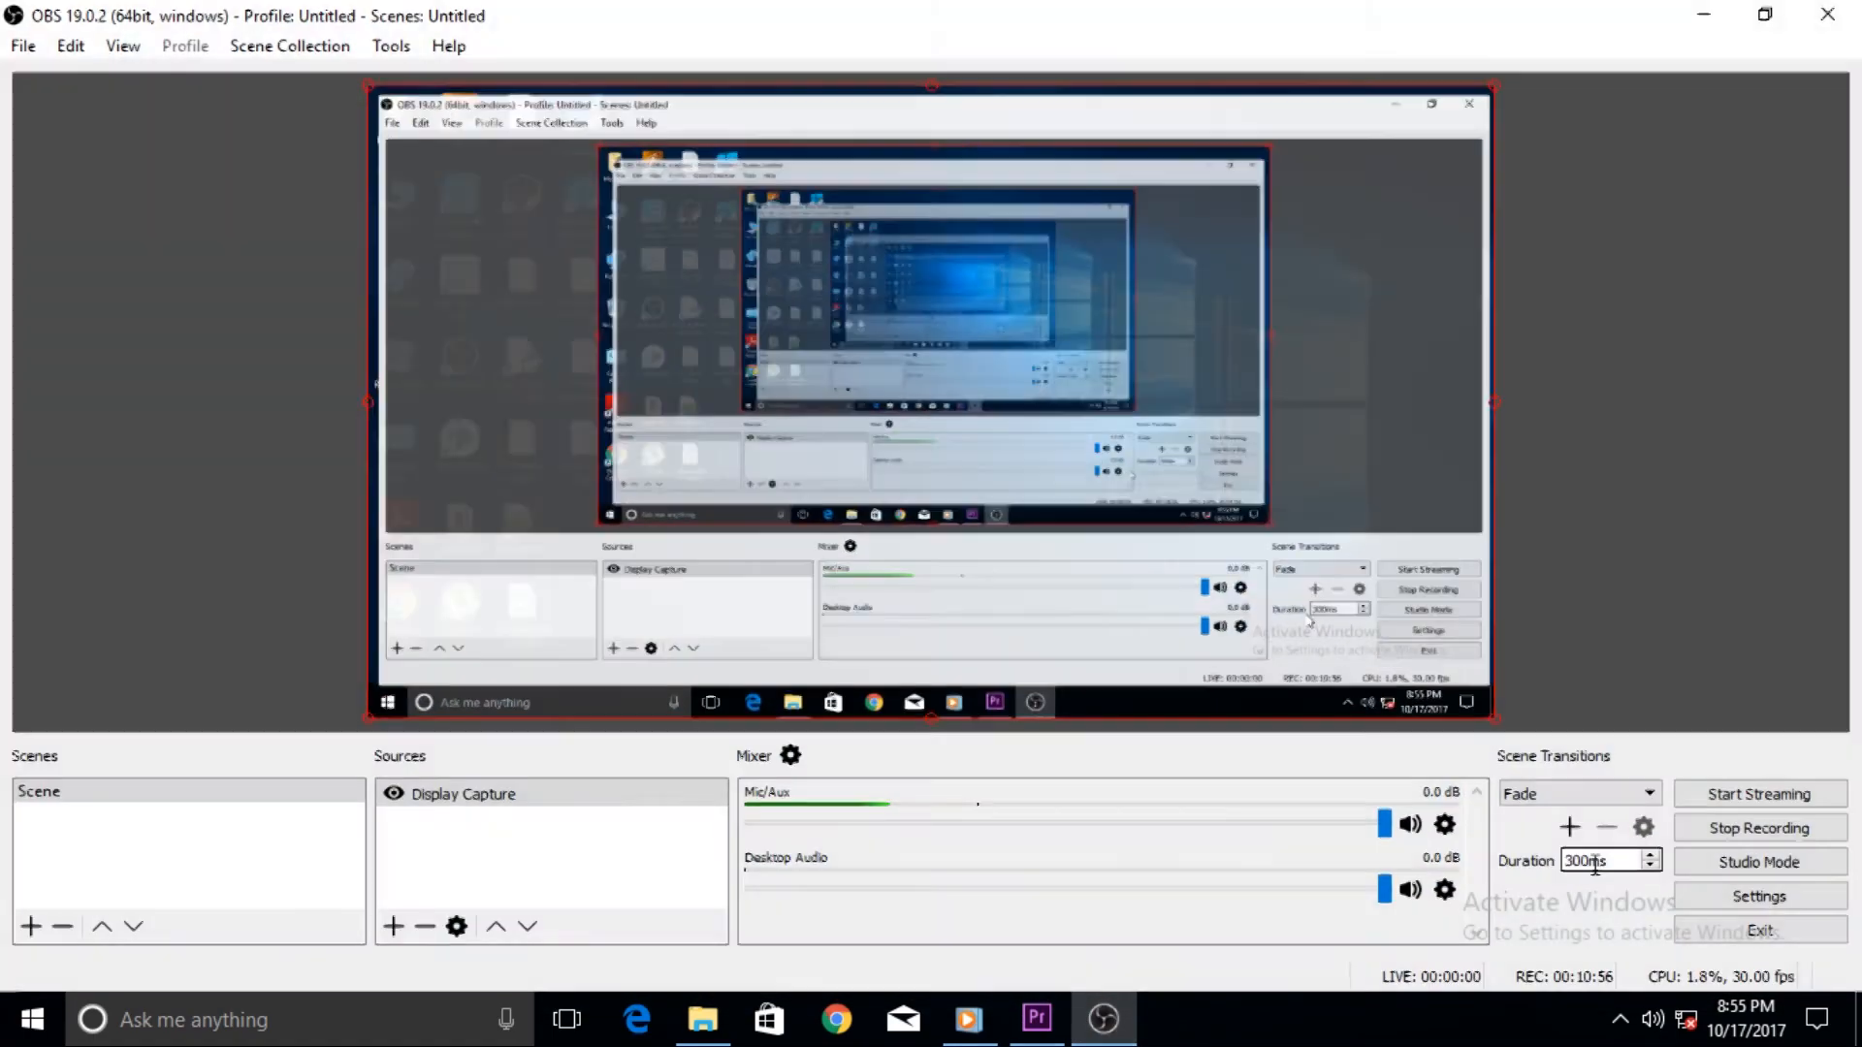